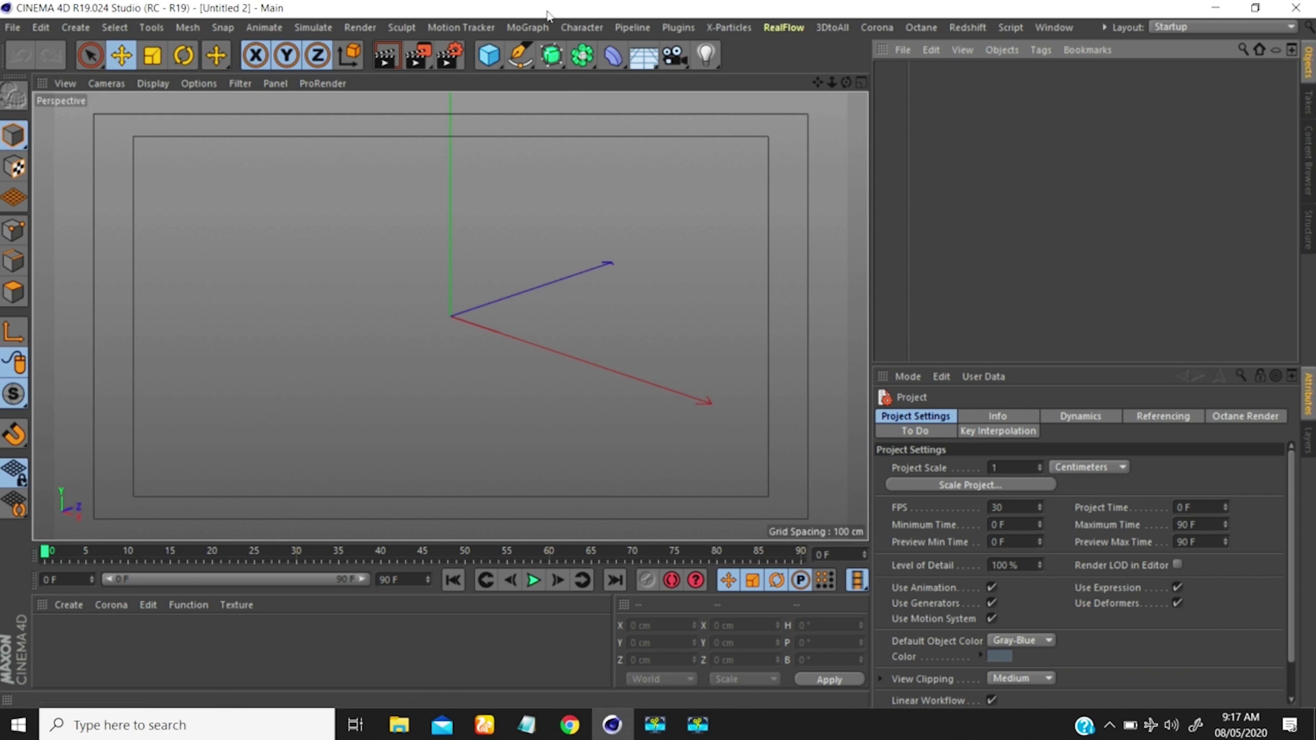
Add a cube to the scene and scale it down uniformly to about 11.8 cm
click(489, 55)
click(640, 78)
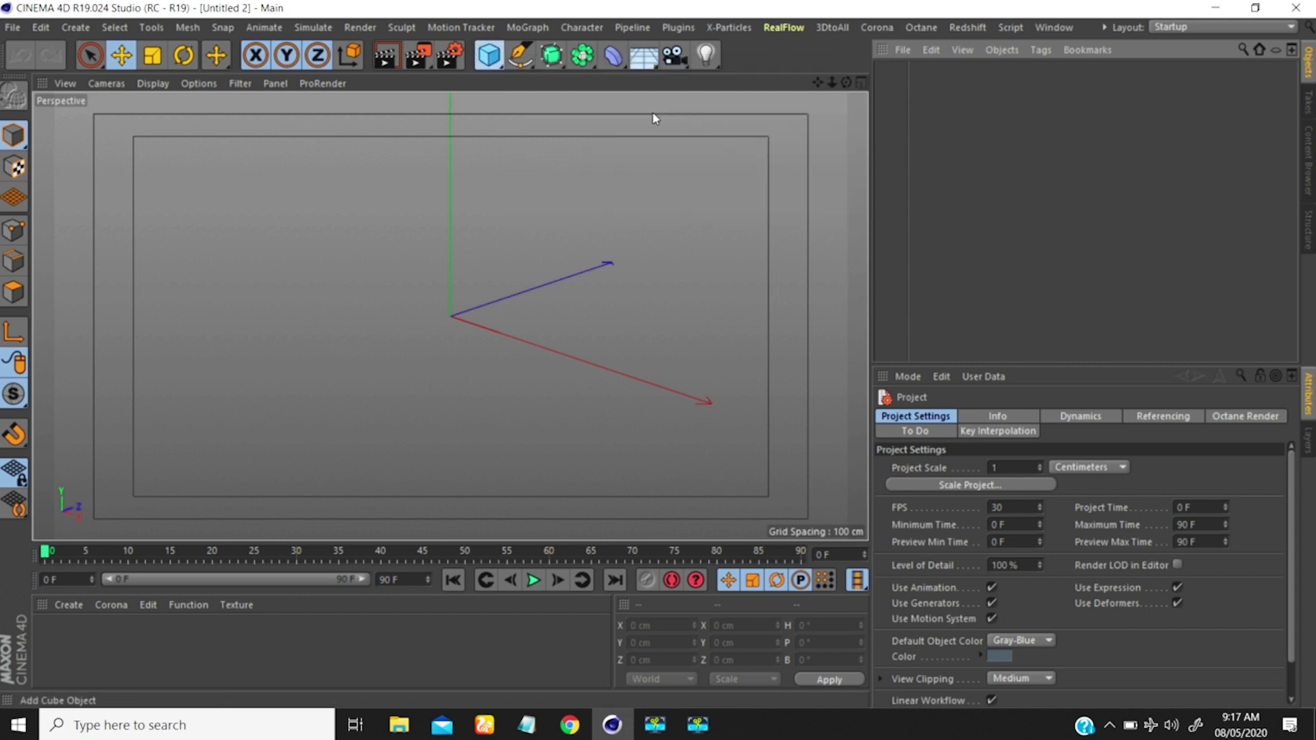
drag(536, 425, 258, 588)
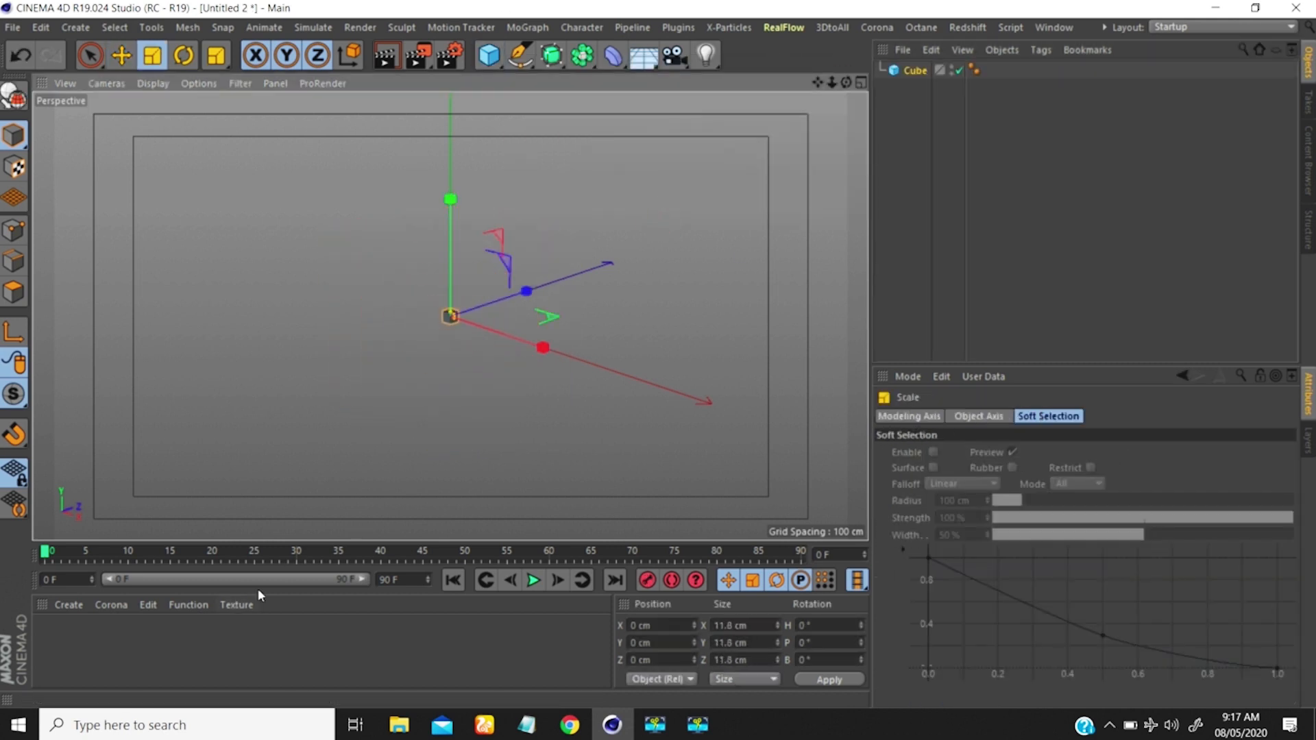
Add a MoGraph Cloner and make the cube its child
click(522, 27)
click(540, 214)
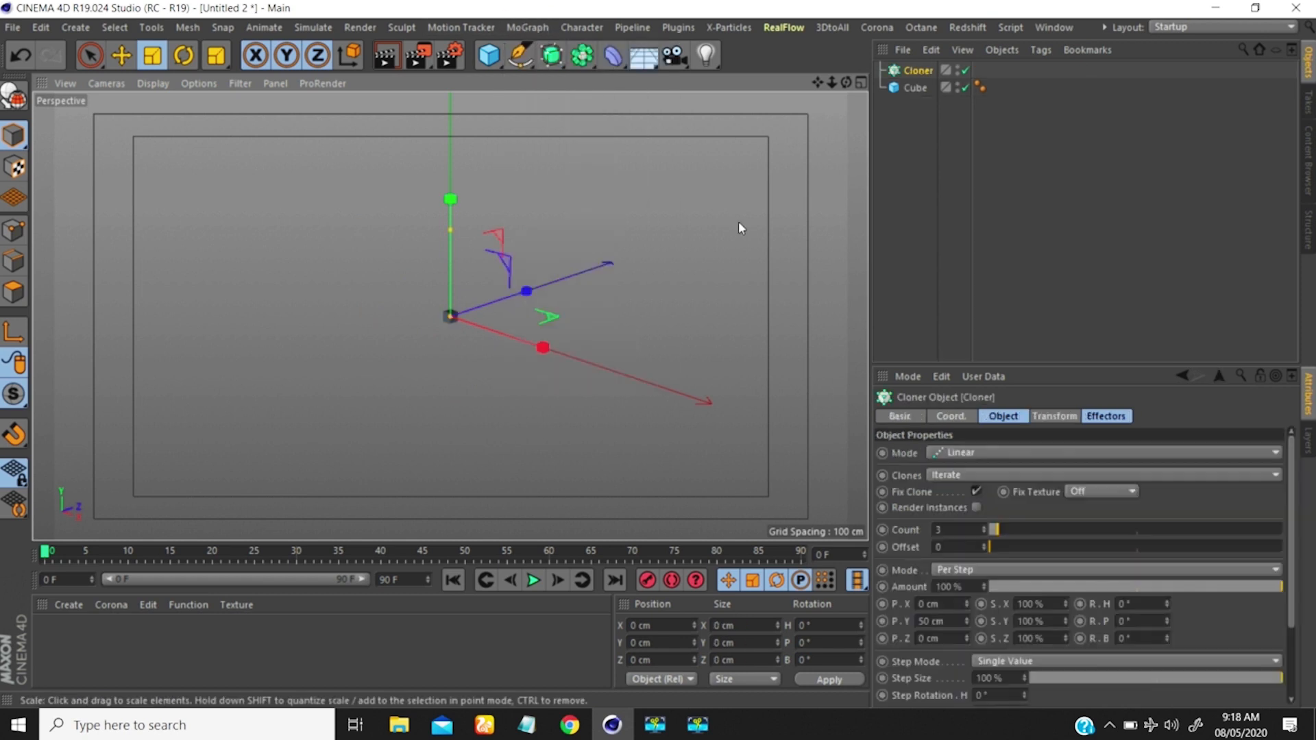
drag(919, 85, 917, 72)
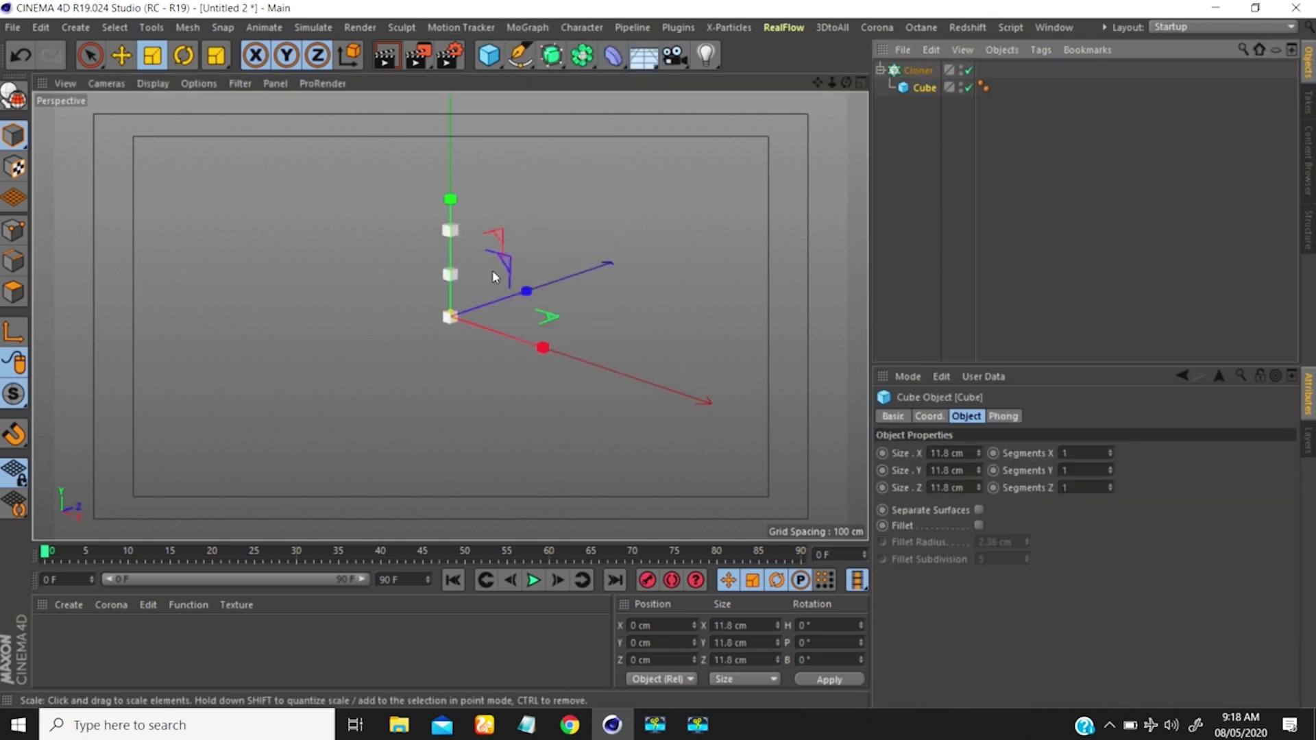
Switch the Cloner's mode to Grid Array and set its count to 7 in all three directions
click(917, 72)
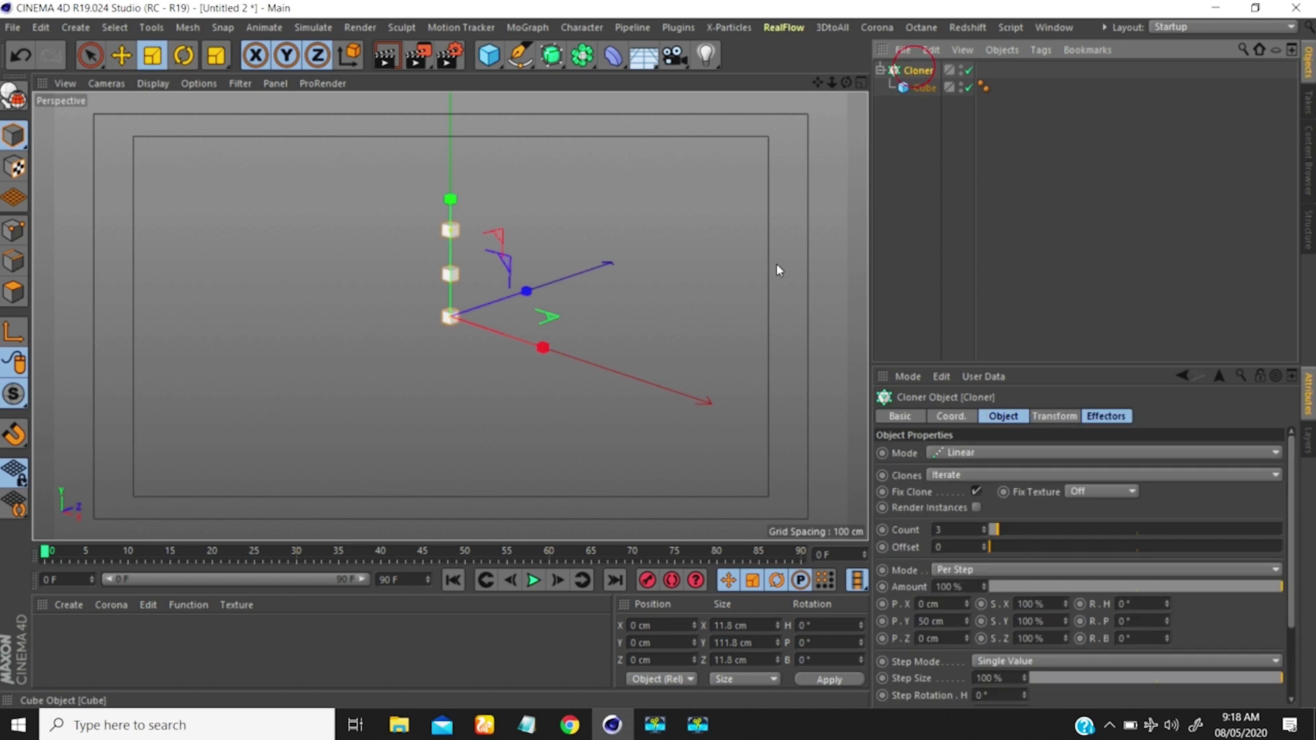
click(967, 453)
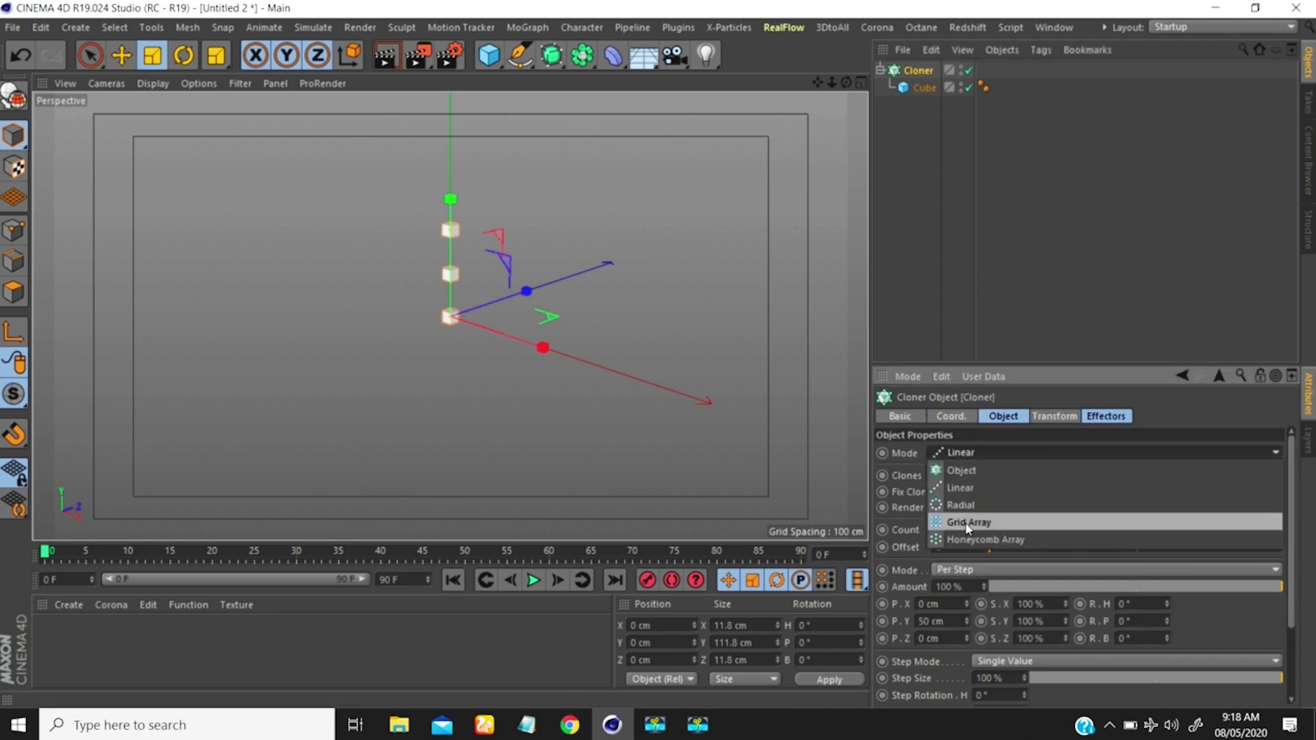
click(969, 524)
click(966, 530)
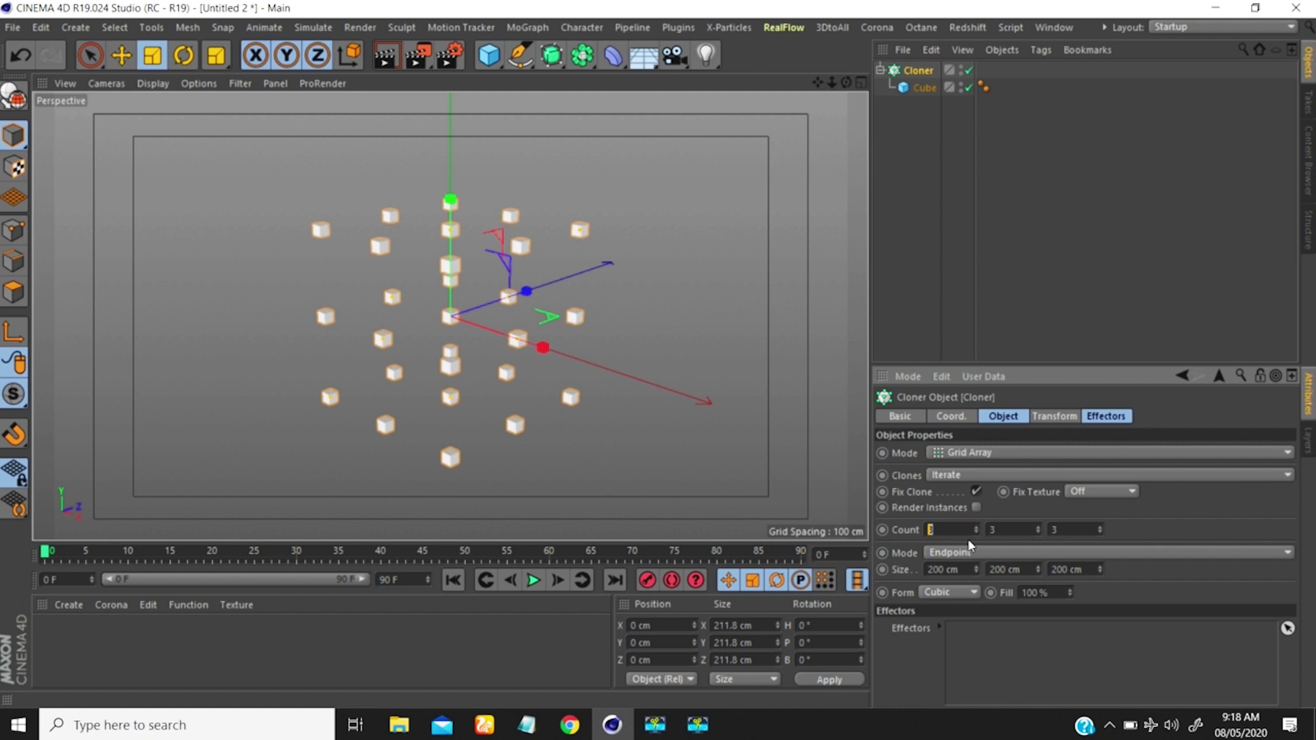
drag(976, 529, 975, 524)
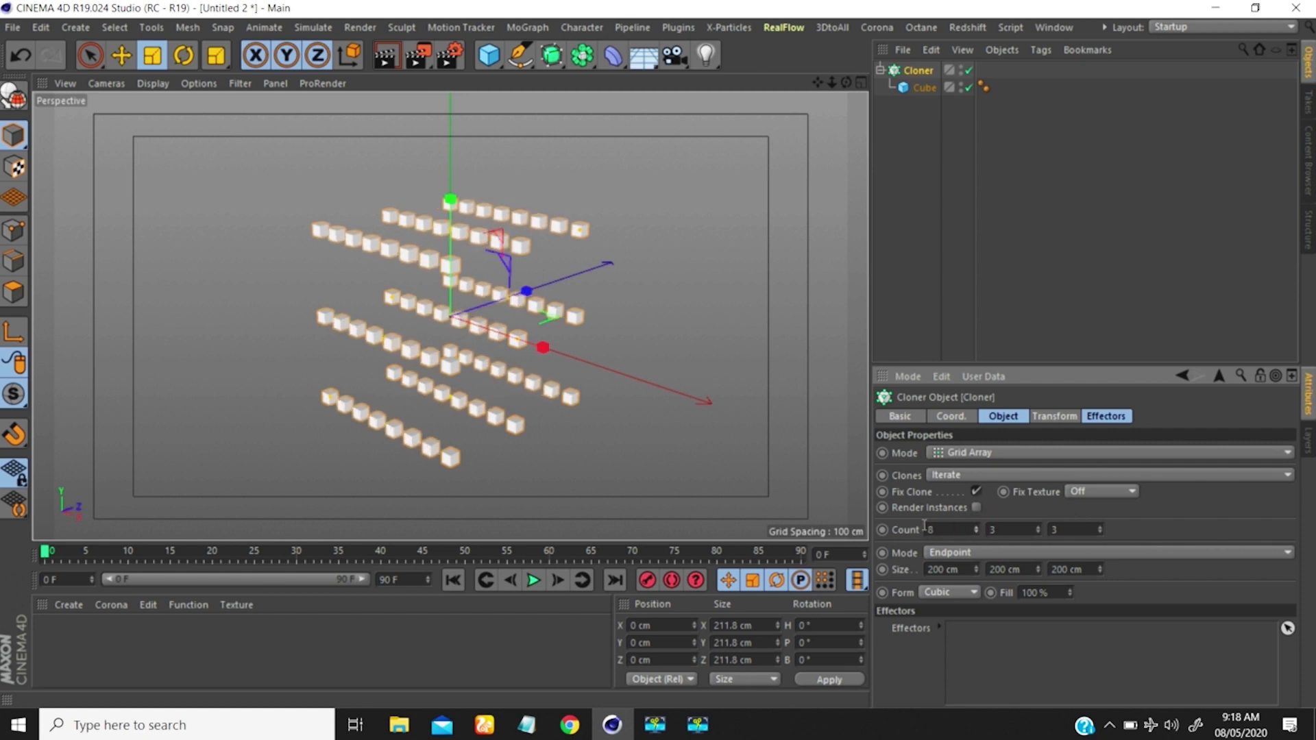
key(Tab)
text(7)
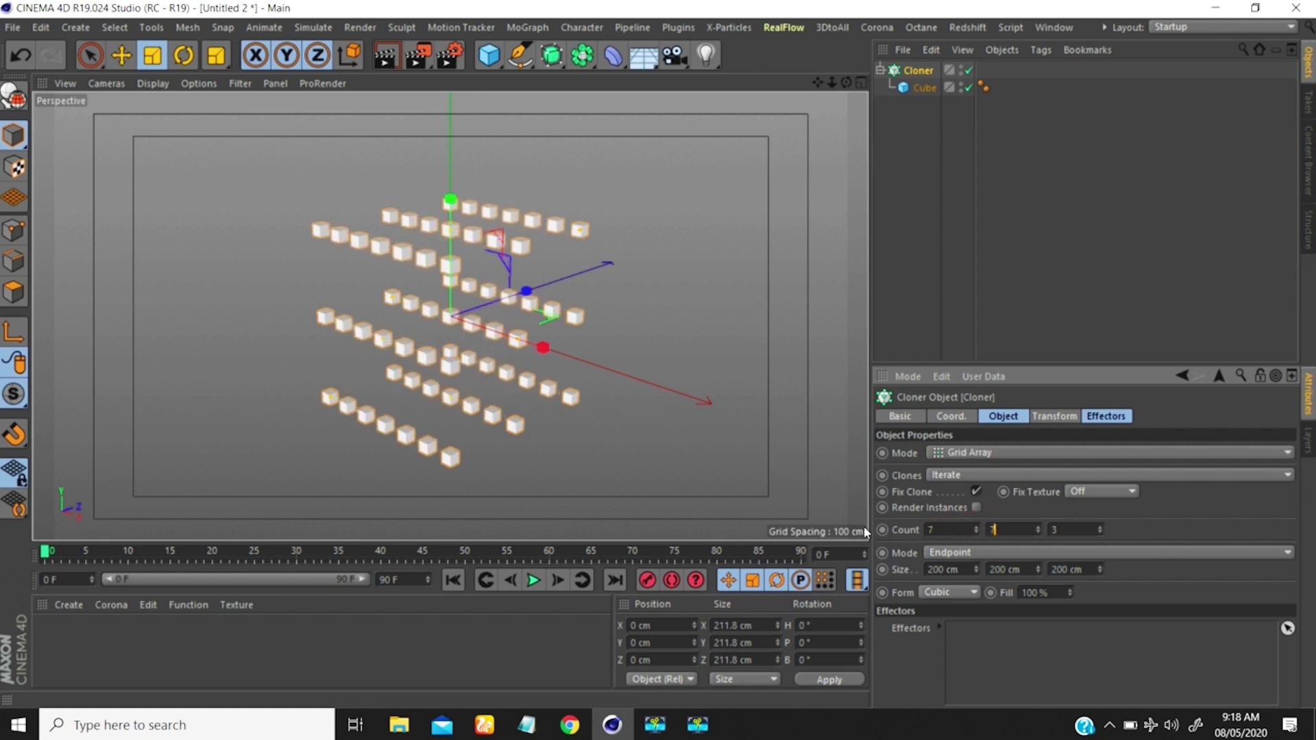
key(Tab)
text(7)
key(Return)
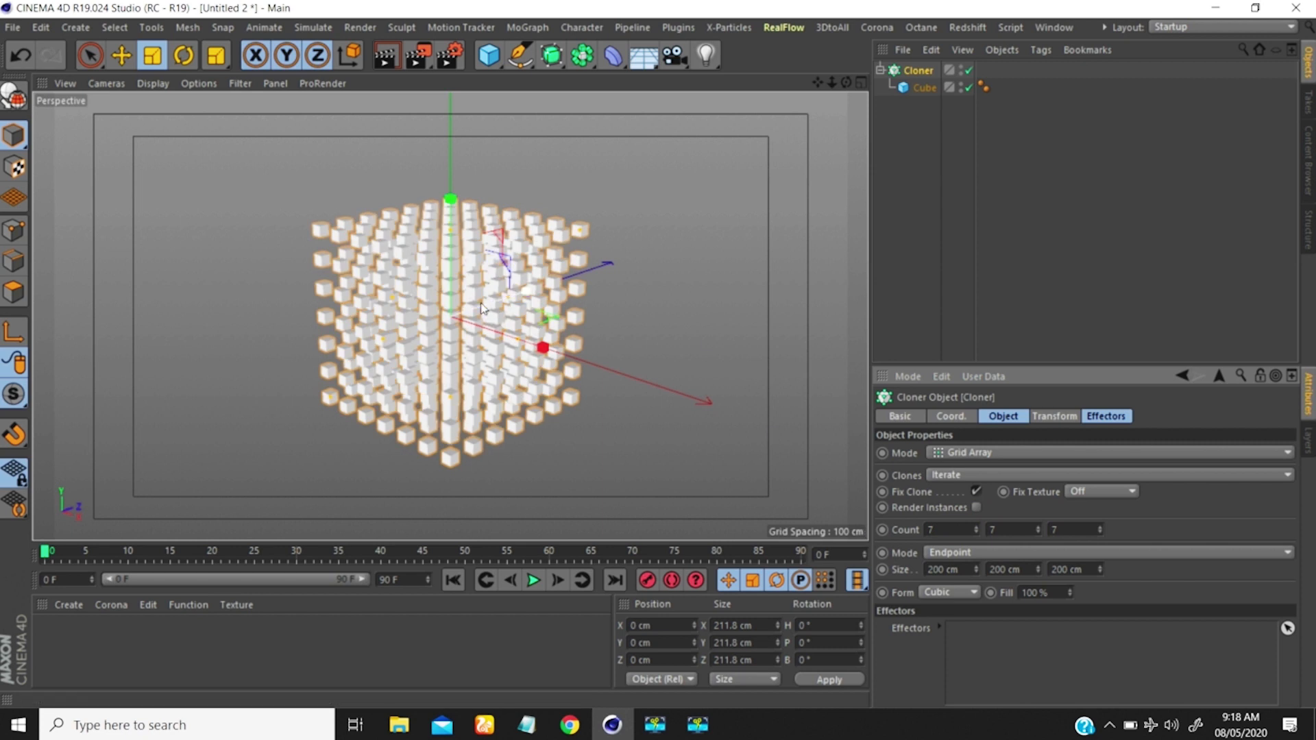
Examine the grid of cloned cubes from several angles and distances
mouse_move(635, 341)
alt+mouse_down()
mouse_move(310, 276)
mouse_move(535, 368)
mouse_move(518, 365)
mouse_move(503, 316)
alt+mouse_up()
scroll(504, 317, down, 5)
alt+middle_drag(496, 321, 521, 343)
mouse_move(521, 342)
alt+mouse_down()
mouse_move(479, 272)
mouse_move(359, 315)
mouse_move(384, 295)
mouse_move(401, 322)
mouse_move(413, 315)
alt+mouse_up()
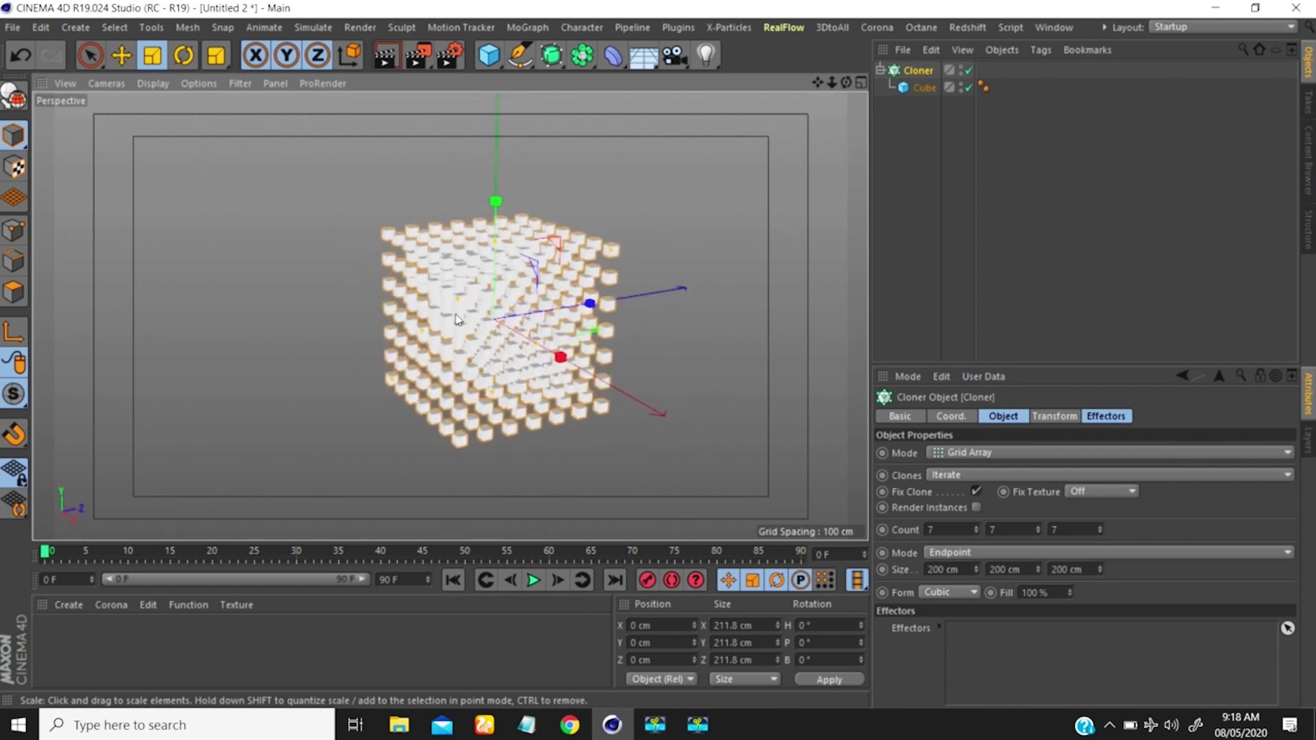
scroll(471, 284, down, 3)
scroll(471, 284, up, 3)
alt+middle_drag(485, 310, 452, 297)
mouse_move(452, 296)
alt+mouse_down()
mouse_move(452, 314)
mouse_move(566, 300)
mouse_move(538, 309)
alt+mouse_up()
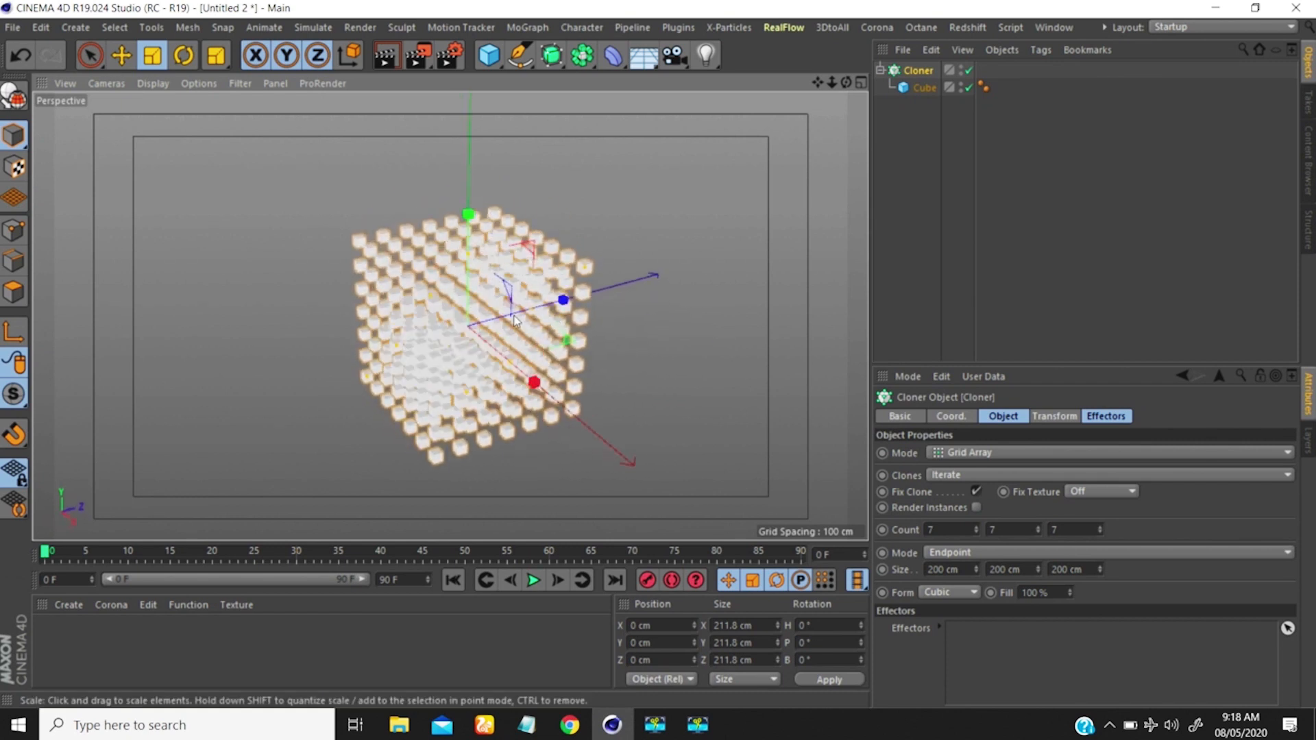
alt+middle_drag(482, 331, 514, 333)
mouse_move(514, 334)
alt+right_down()
mouse_move(533, 325)
mouse_move(494, 338)
alt+right_up()
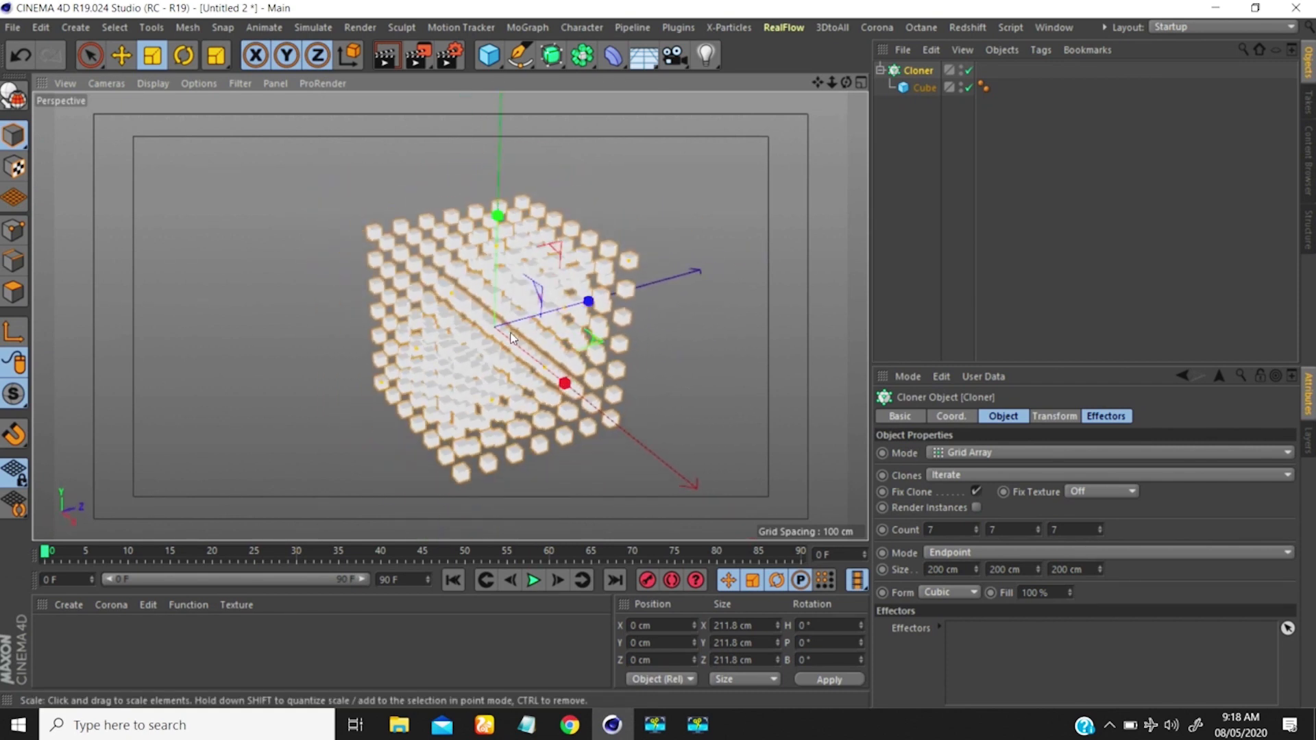
mouse_move(494, 339)
alt+mouse_down()
mouse_move(531, 350)
mouse_move(634, 255)
alt+mouse_up()
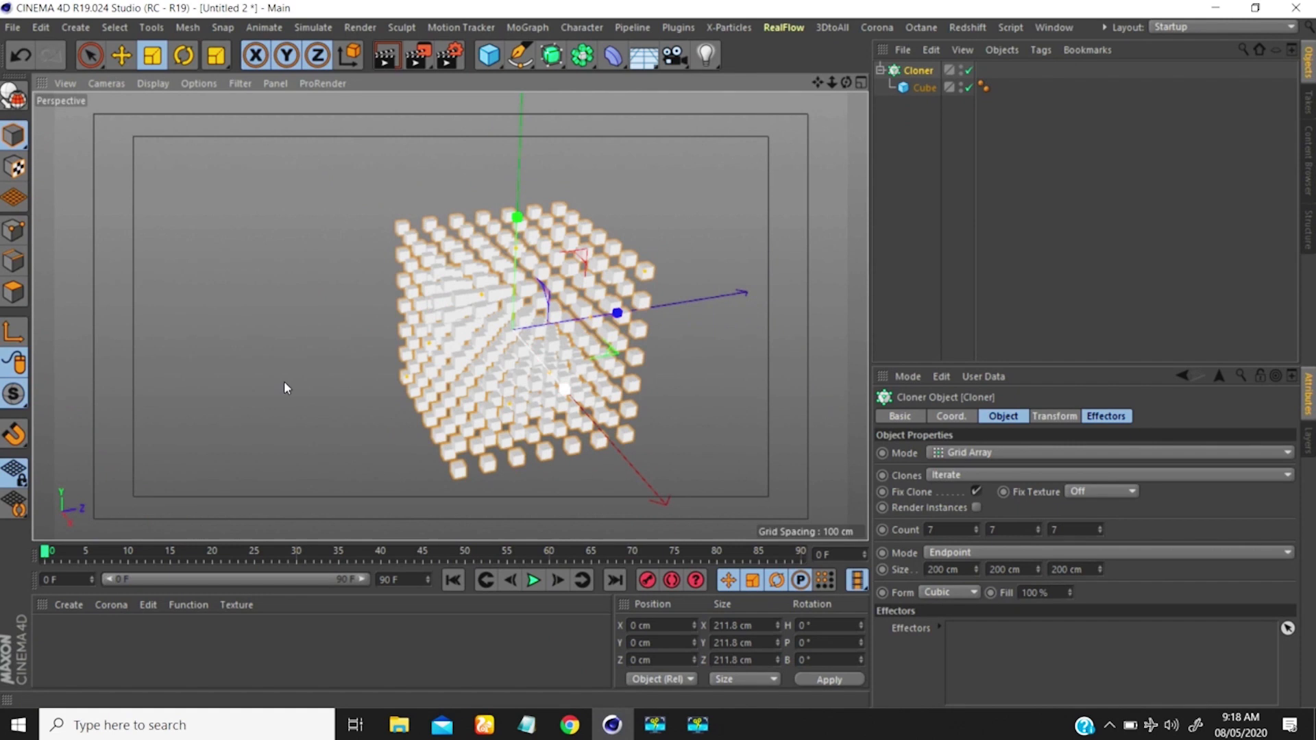
mouse_move(456, 333)
alt+mouse_down()
mouse_move(364, 241)
mouse_move(458, 328)
alt+mouse_up()
alt+middle_drag(494, 328, 491, 307)
alt+right_drag(490, 307, 468, 407)
mouse_move(469, 407)
alt+mouse_down()
mouse_move(479, 346)
mouse_move(485, 394)
alt+mouse_up()
alt+middle_drag(507, 346, 482, 368)
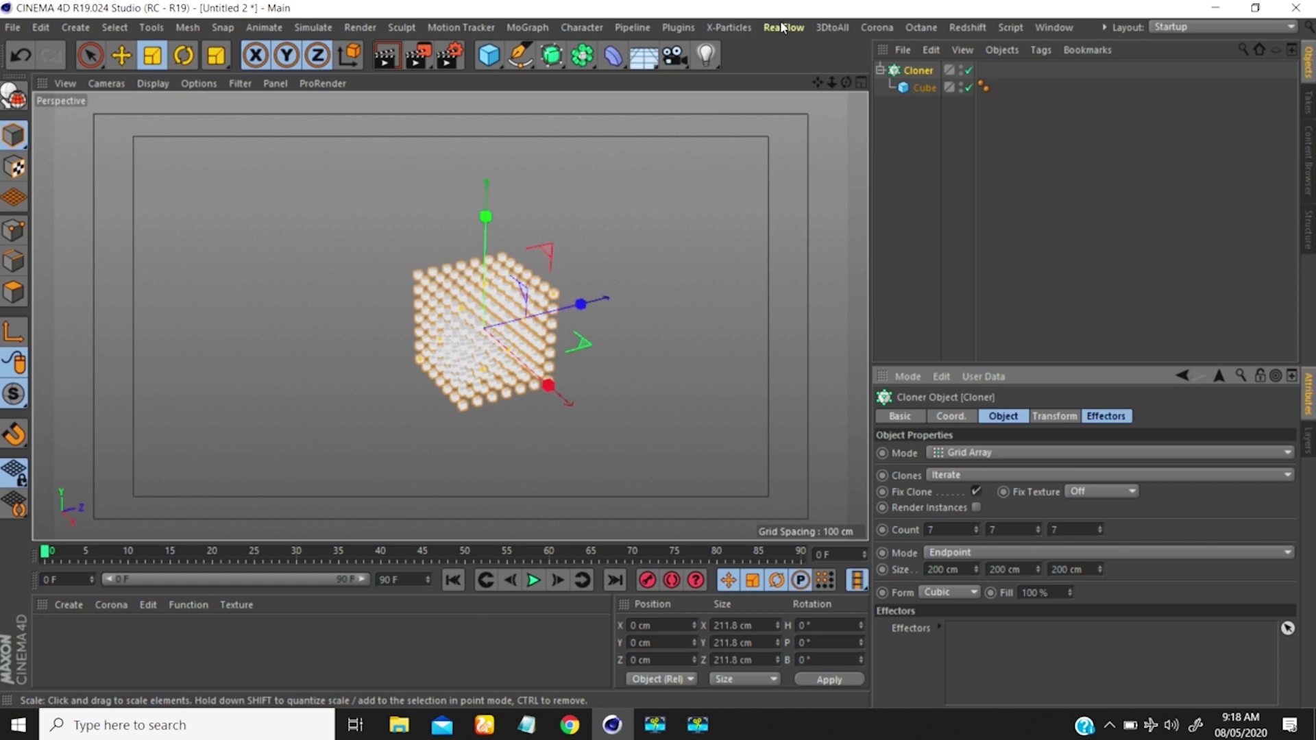
alt+right_drag(466, 314, 509, 341)
alt+middle_drag(509, 341, 505, 323)
mouse_move(505, 323)
alt+mouse_down()
mouse_move(449, 293)
mouse_move(305, 277)
mouse_move(419, 295)
mouse_move(686, 268)
mouse_move(546, 224)
mouse_move(427, 297)
mouse_move(431, 360)
mouse_move(533, 298)
mouse_move(489, 348)
mouse_move(499, 344)
alt+mouse_up()
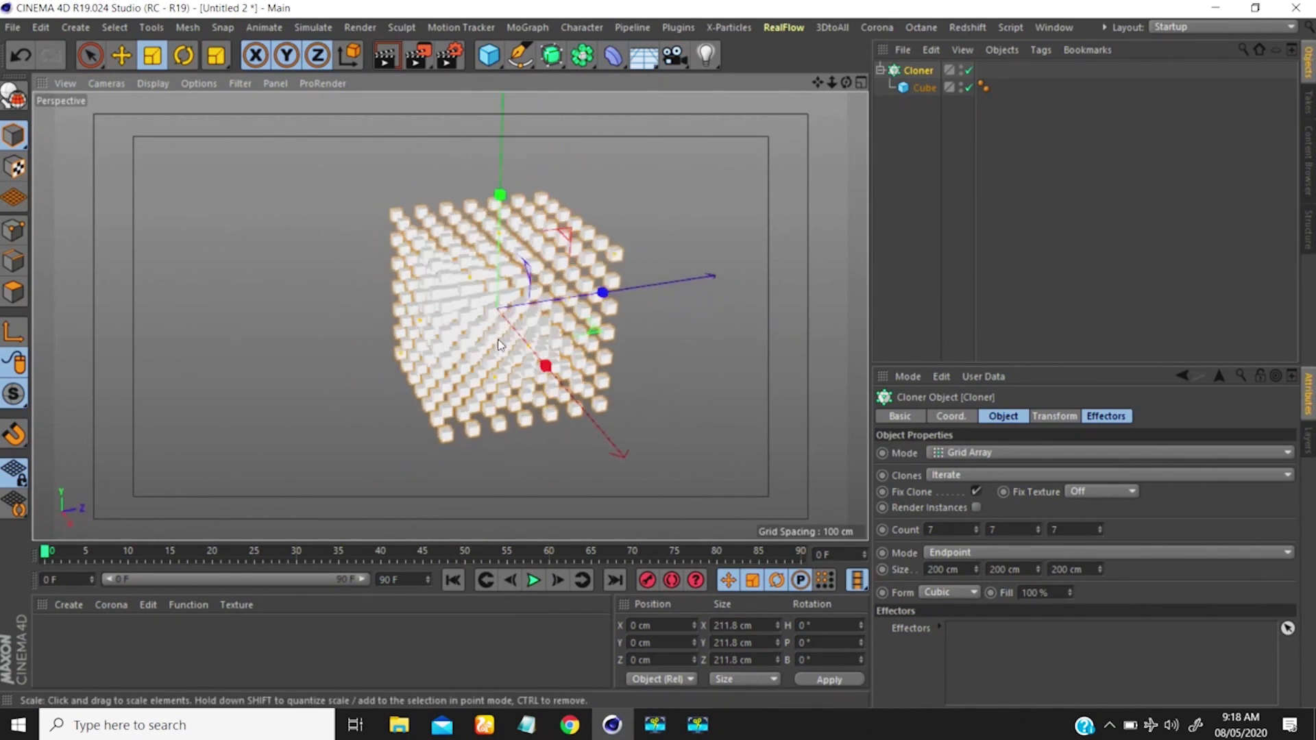
Detach the MoGraph effector list as a floating palette and place it over the viewport beside the cloned cubes
click(527, 31)
mouse_move(554, 58)
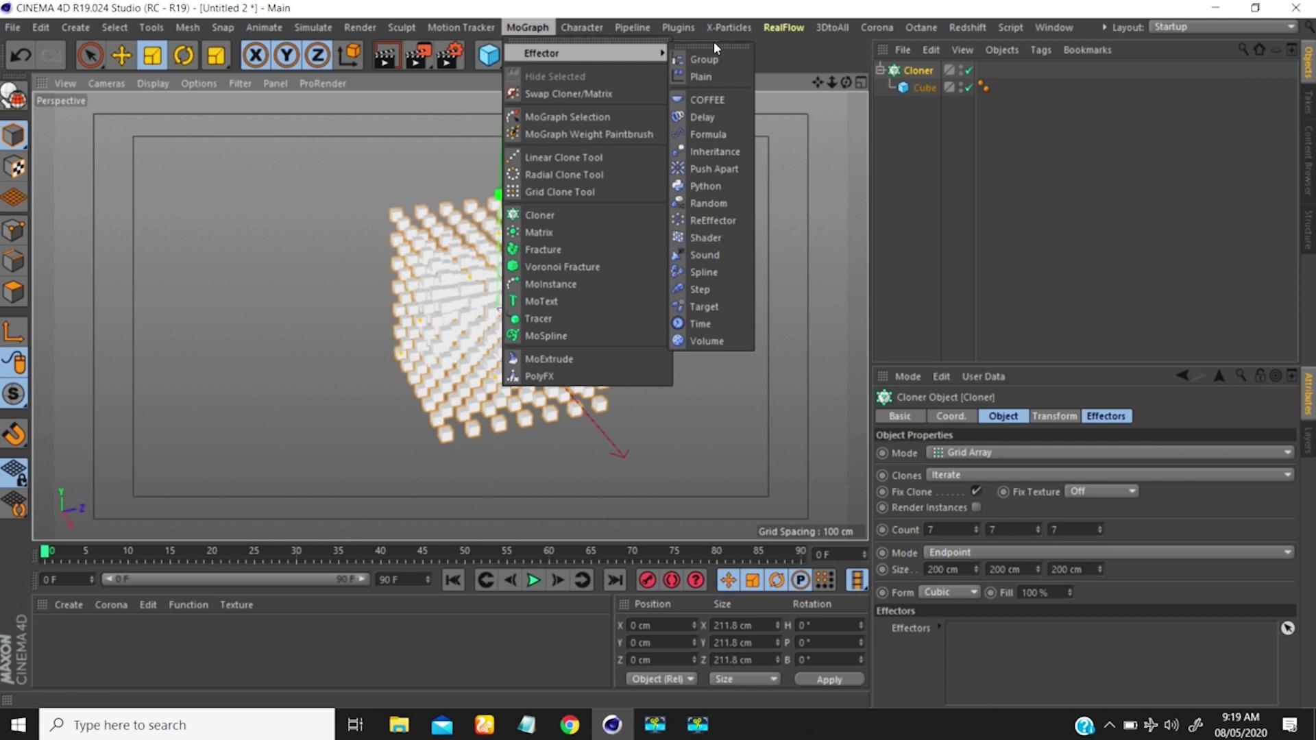
click(713, 45)
drag(697, 35, 119, 172)
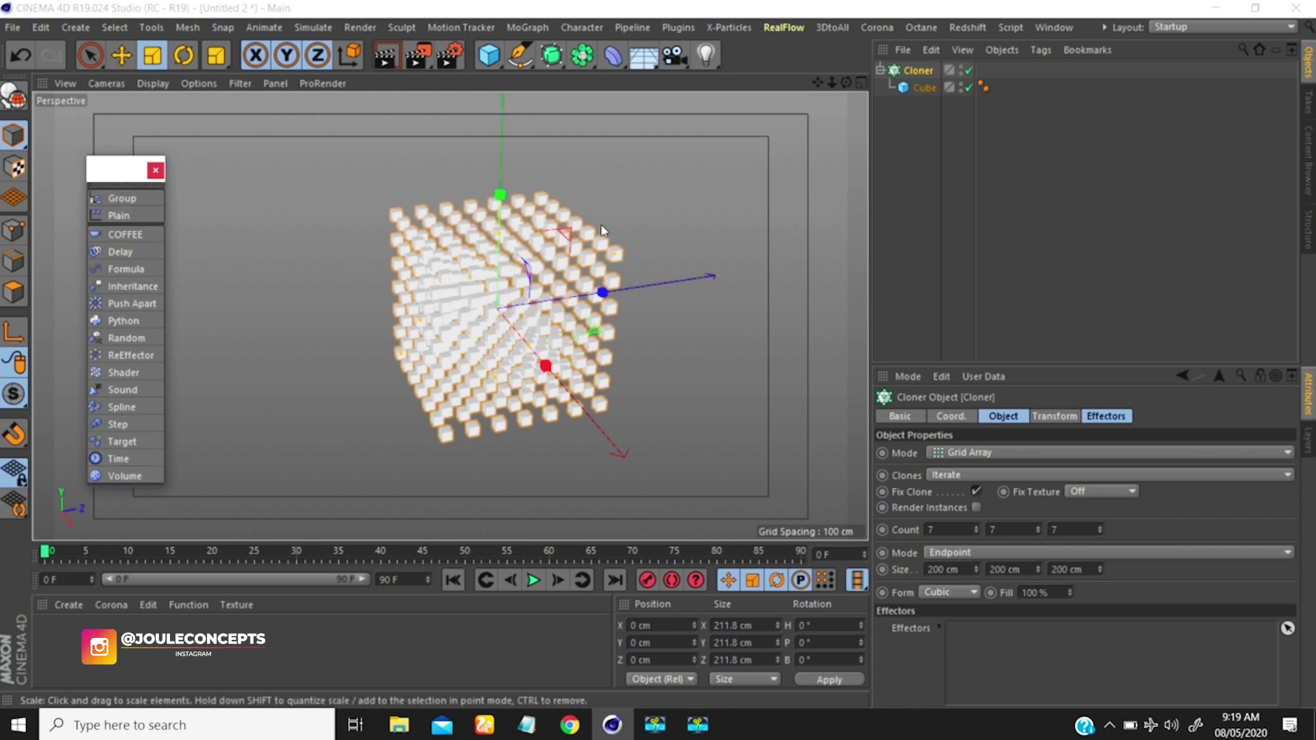
click(527, 28)
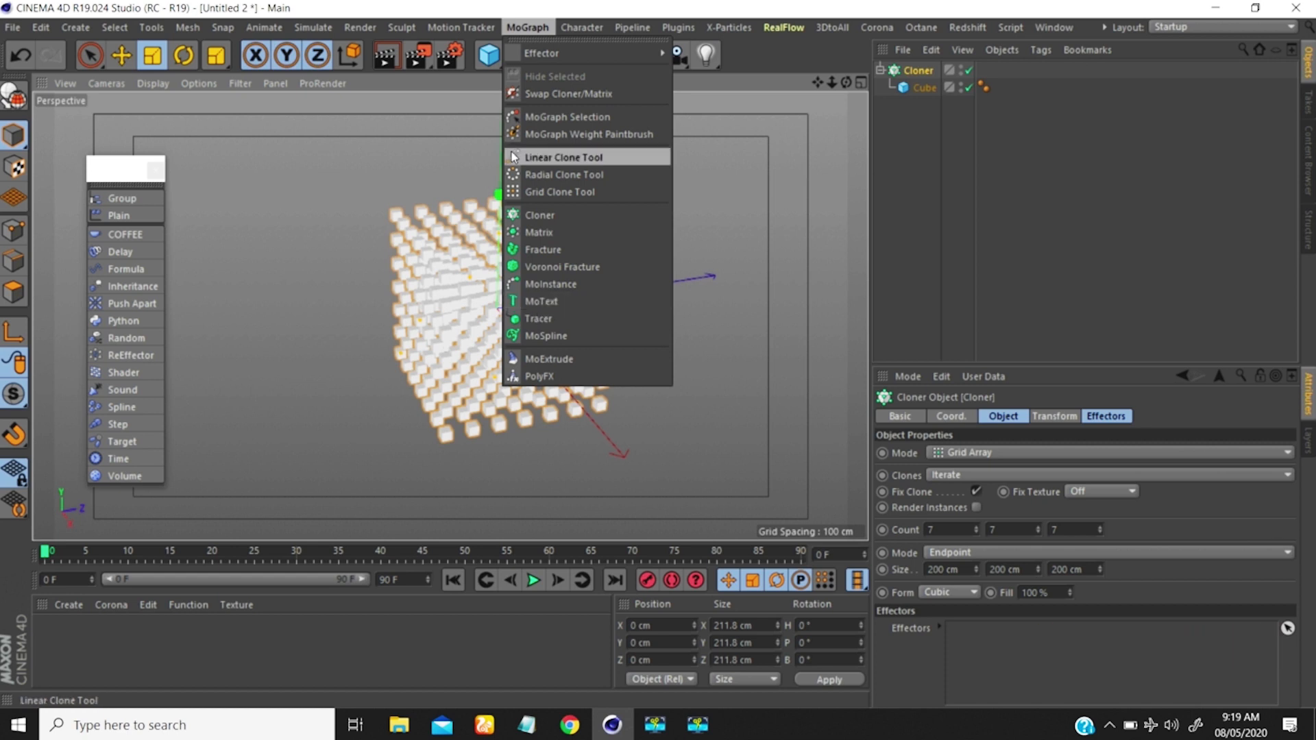
click(1000, 183)
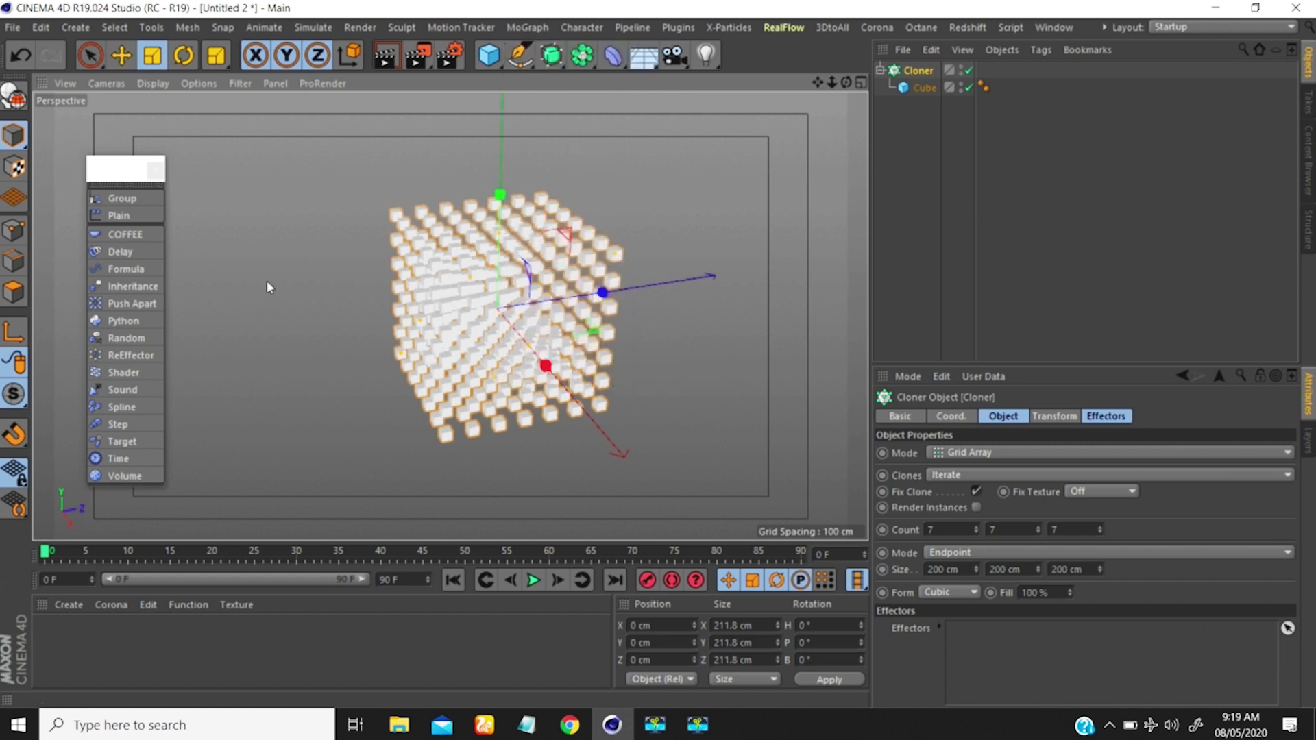
drag(108, 169, 123, 139)
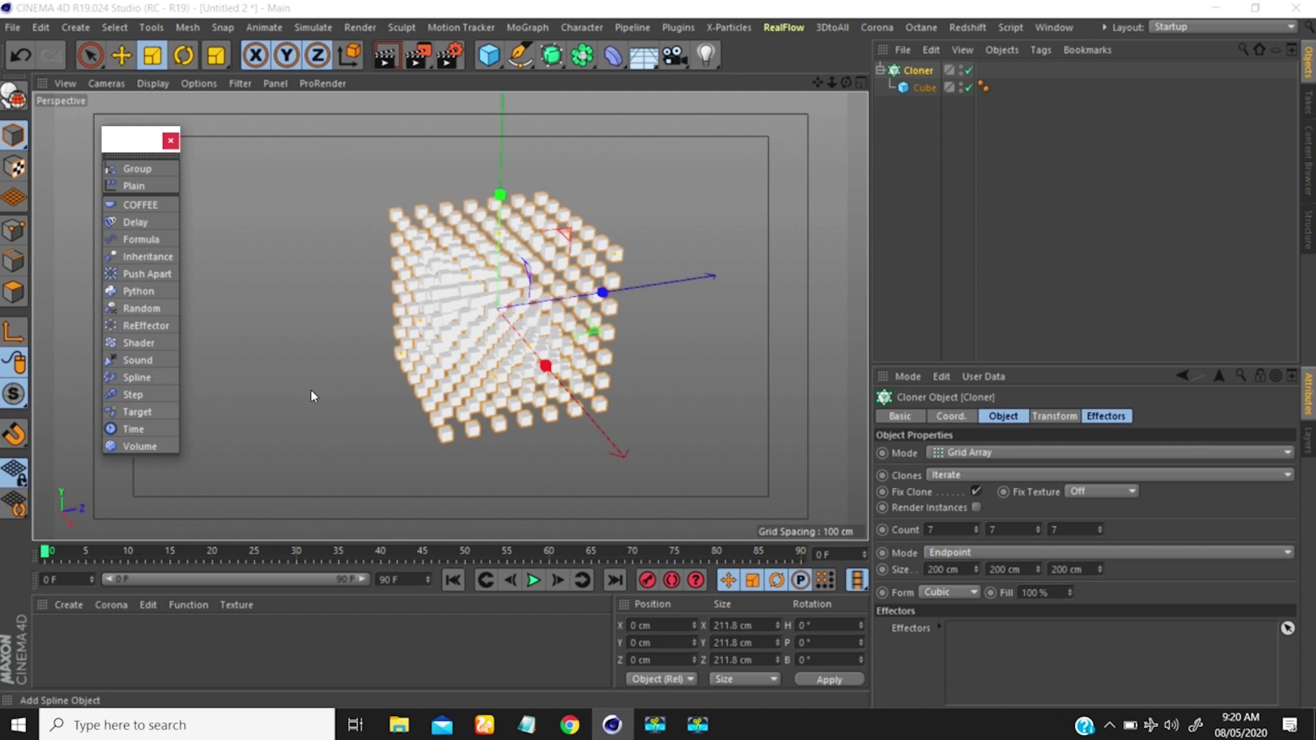
Add a Random effector while the Cloner is selected so it is applied to the clones
click(906, 149)
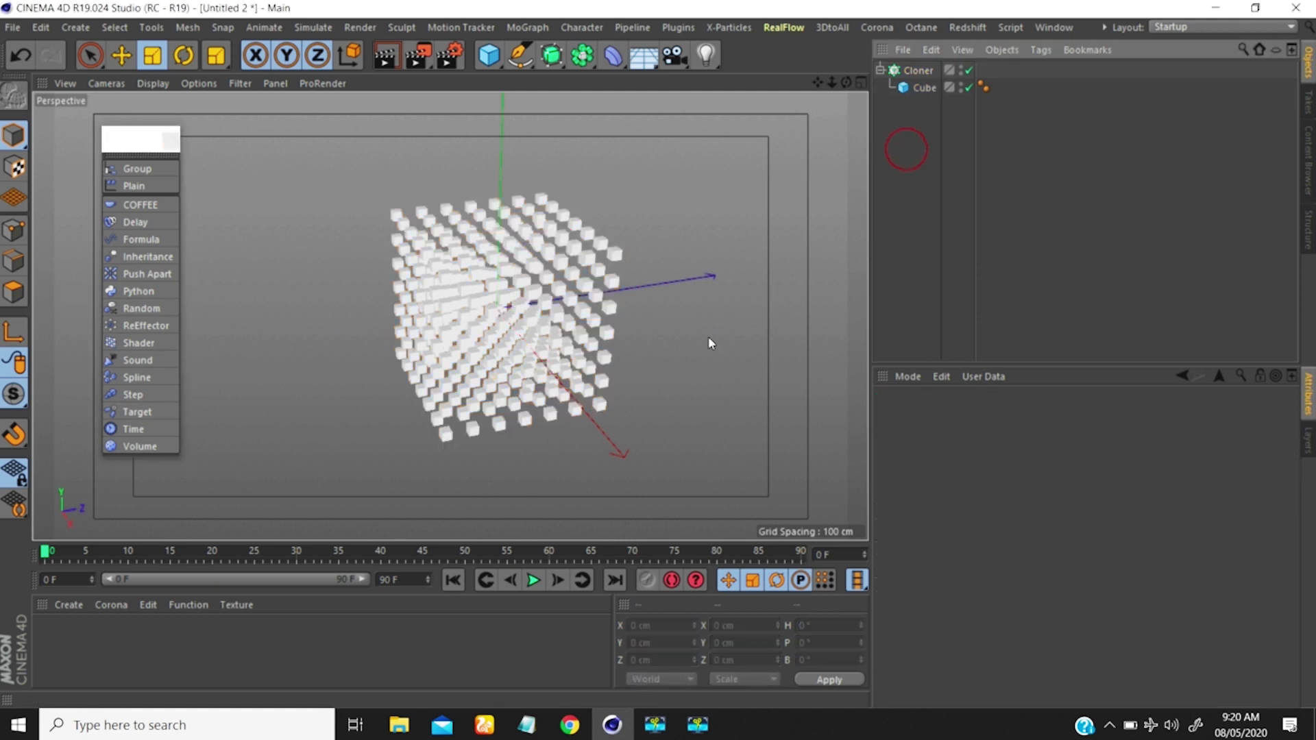
click(913, 70)
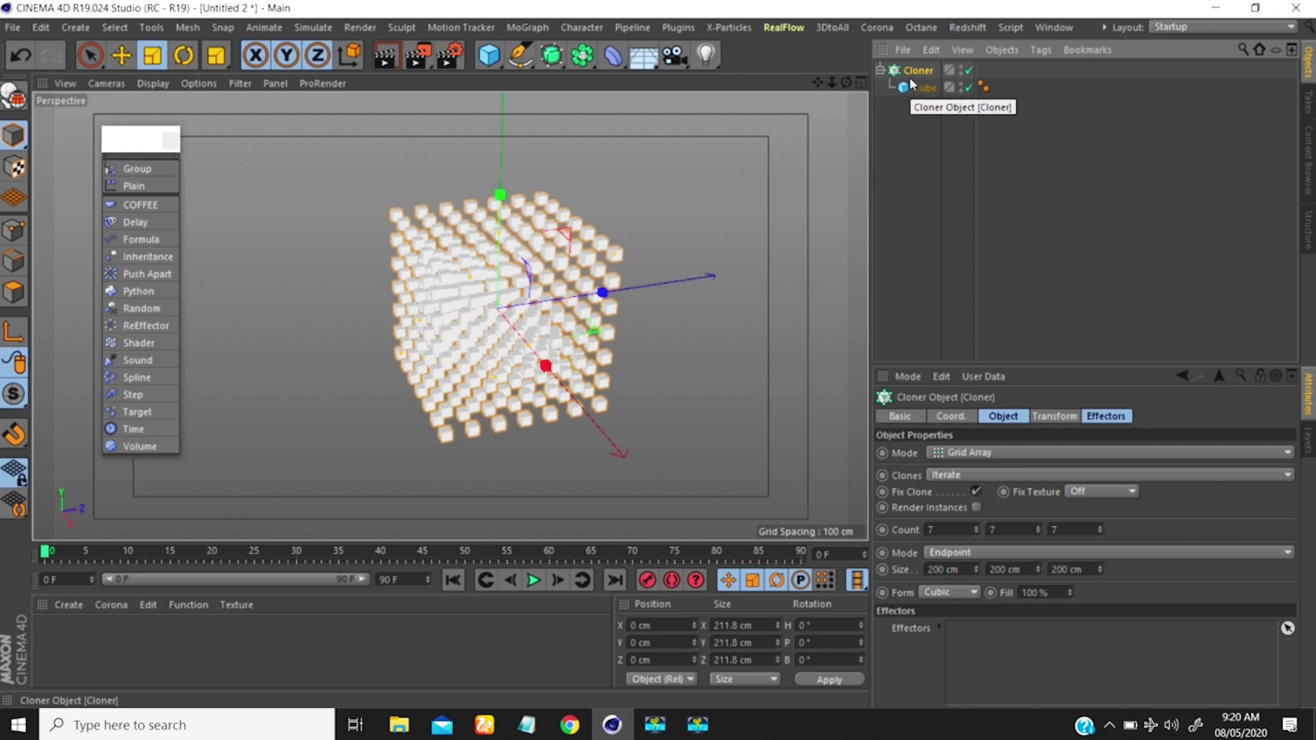
click(138, 310)
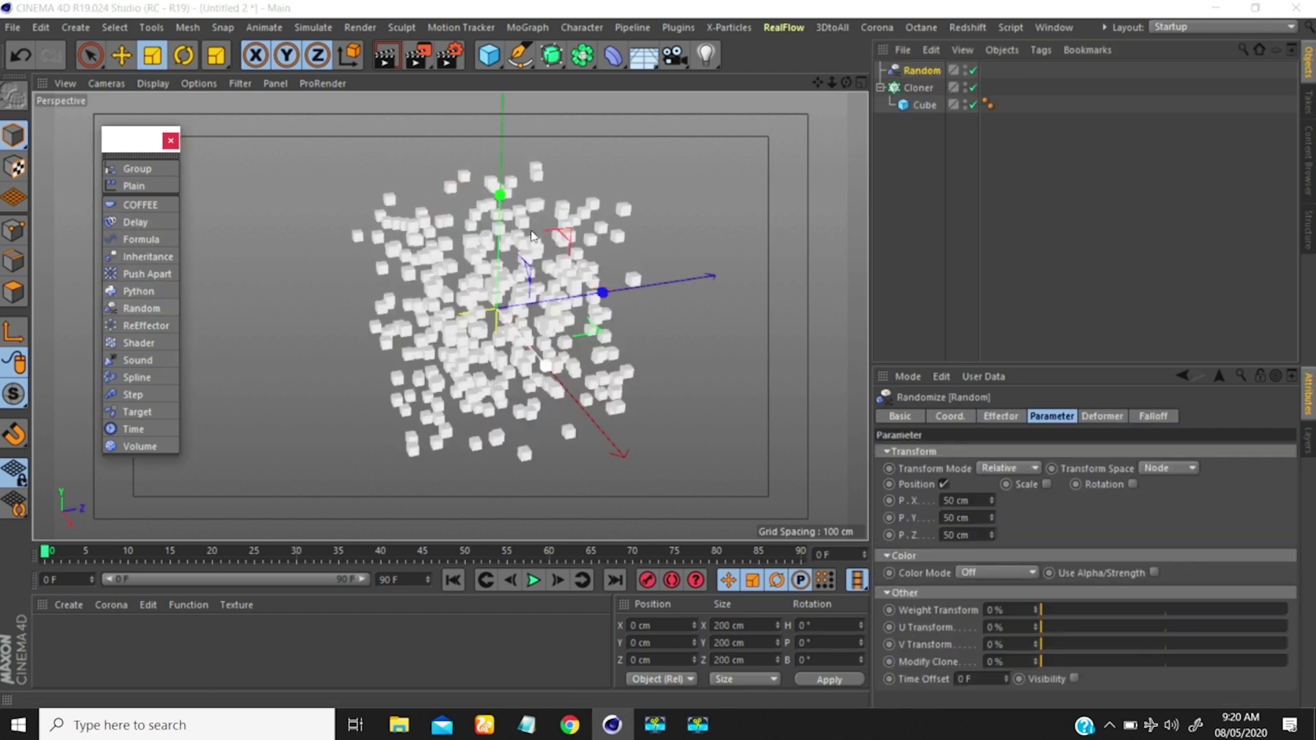
Delete the Random effector and leave nothing selected
click(919, 71)
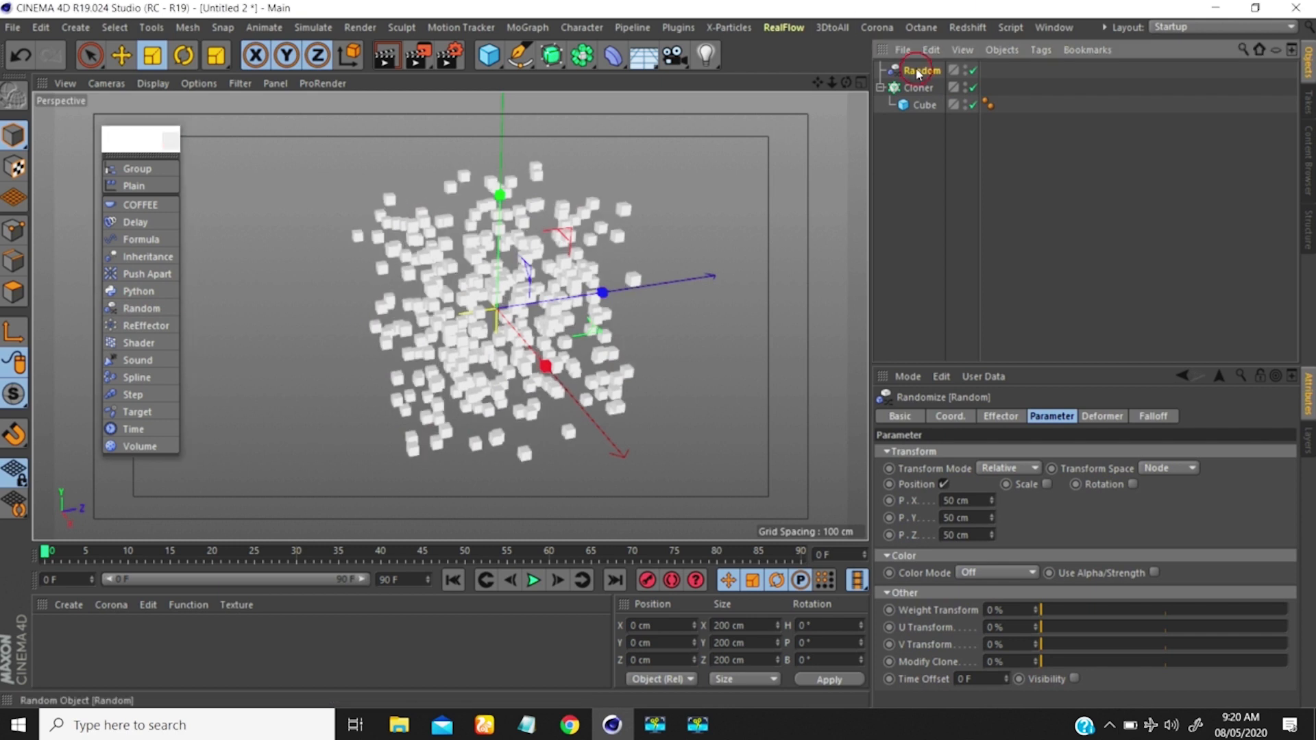
key(Delete)
click(912, 128)
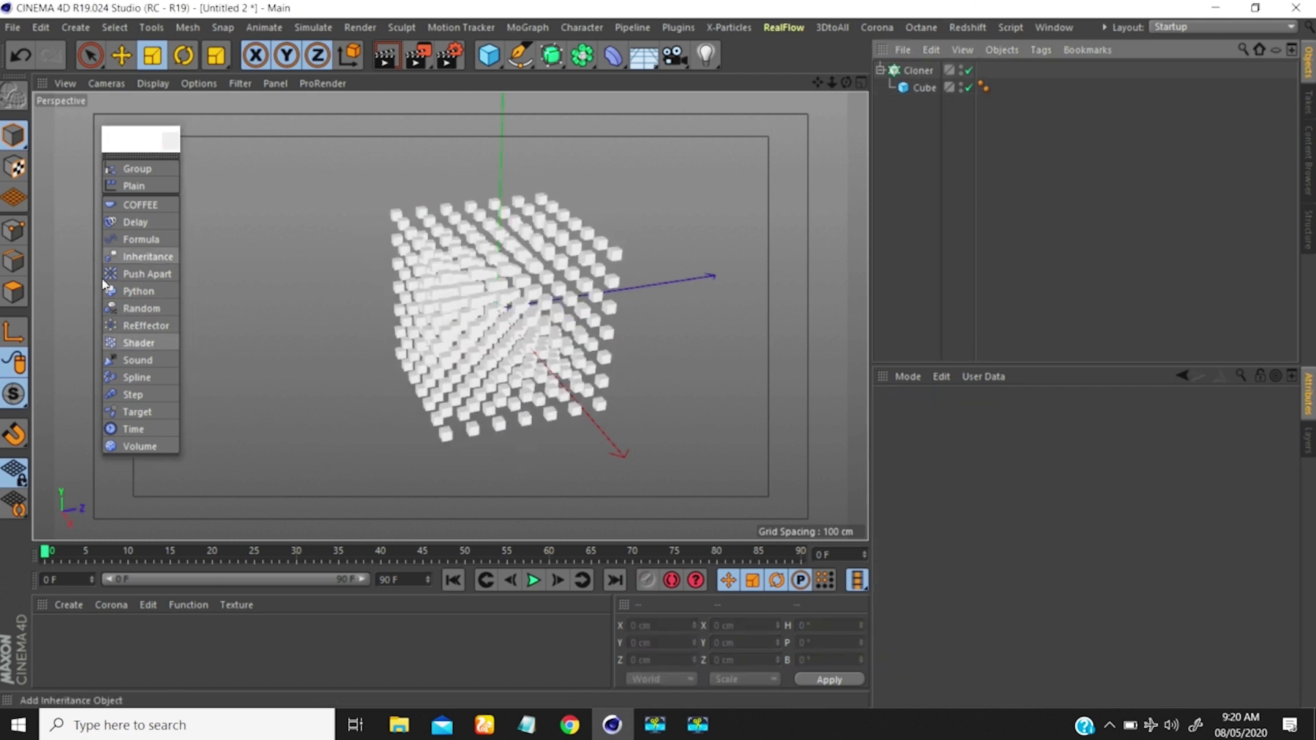
Add a Random effector with nothing selected and assign it manually to the Cloner's Effectors list
click(144, 312)
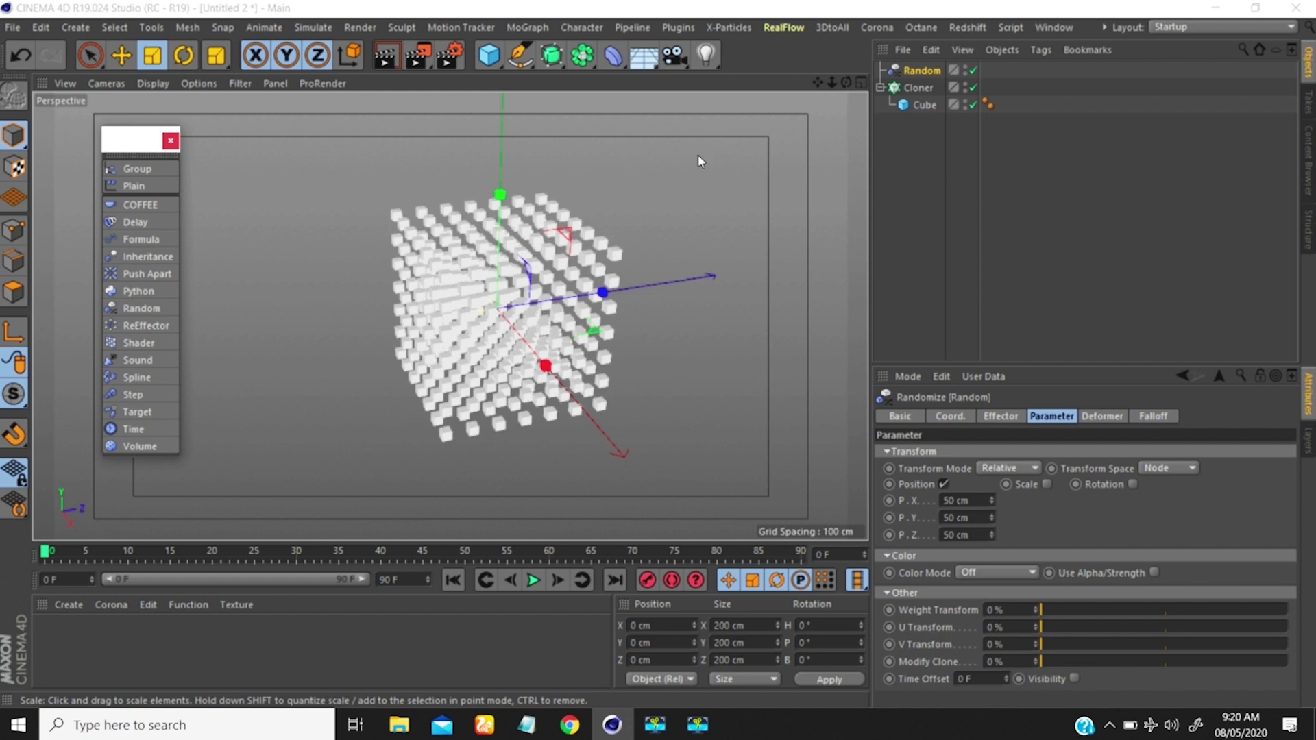
alt+drag(537, 232, 544, 245)
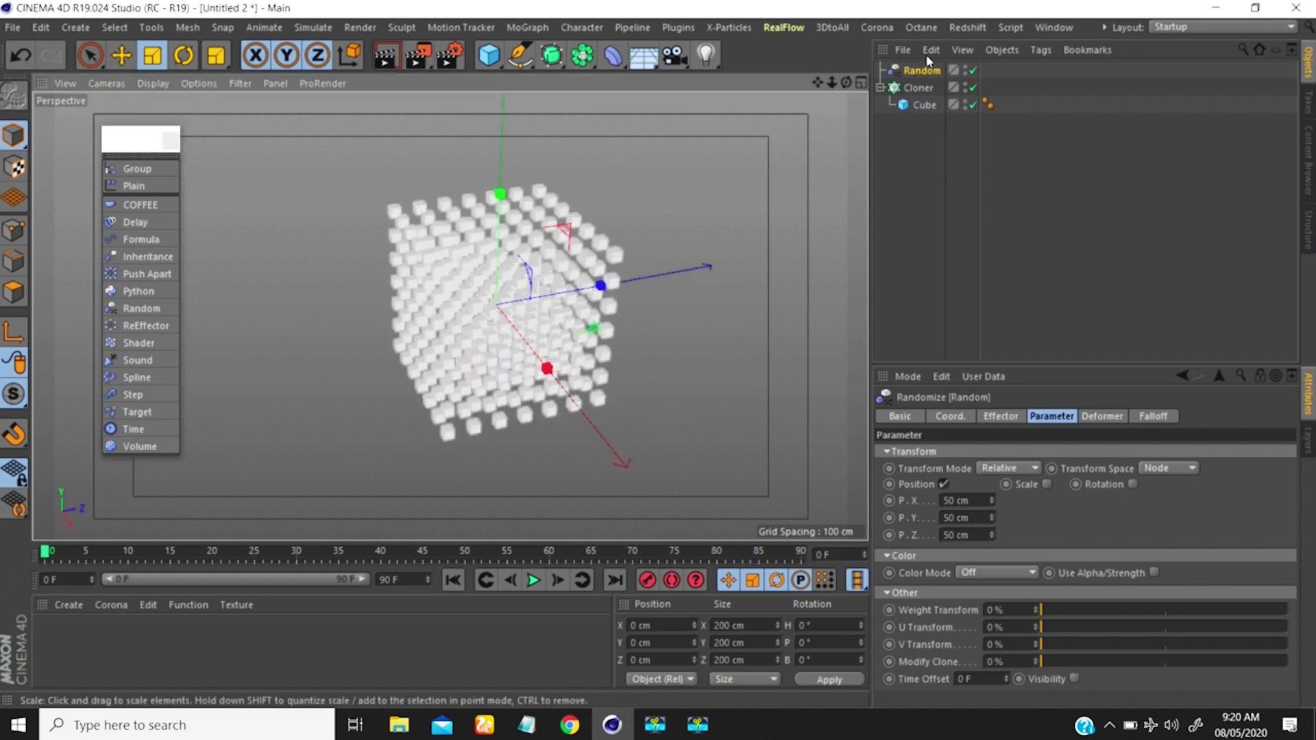
click(914, 85)
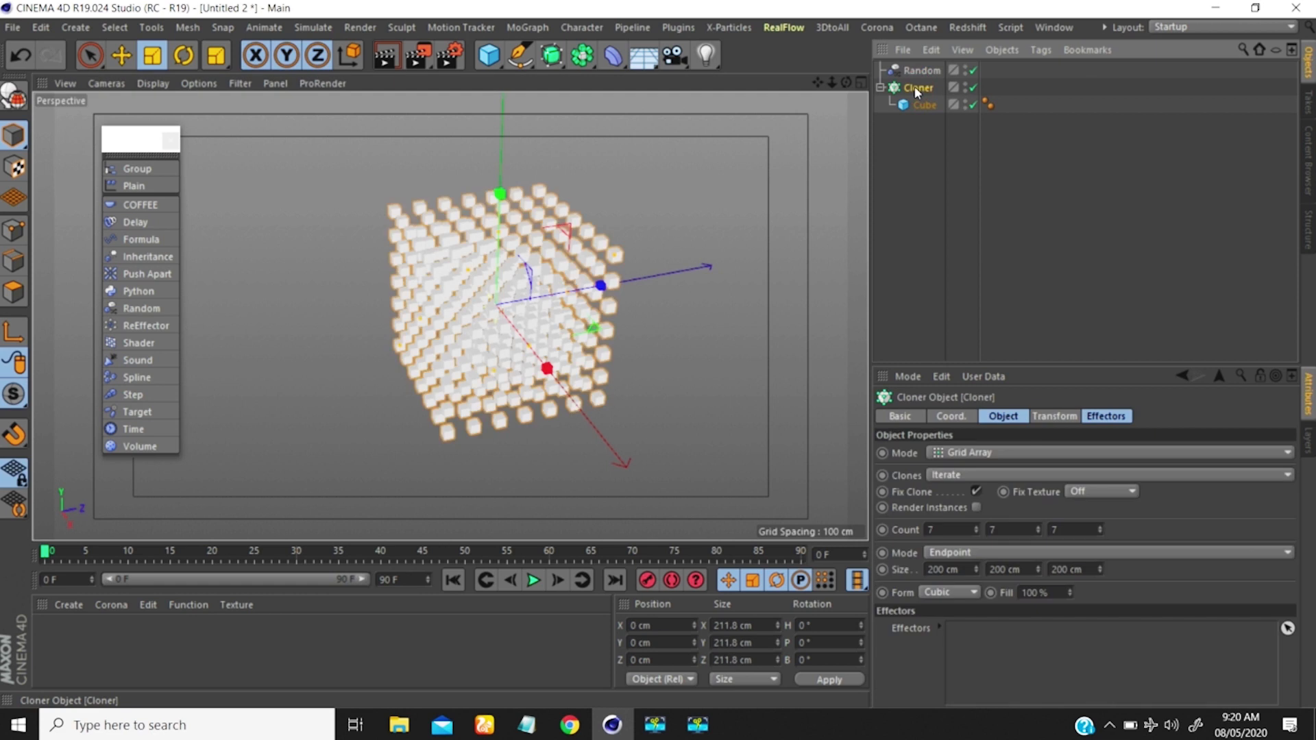
click(1104, 415)
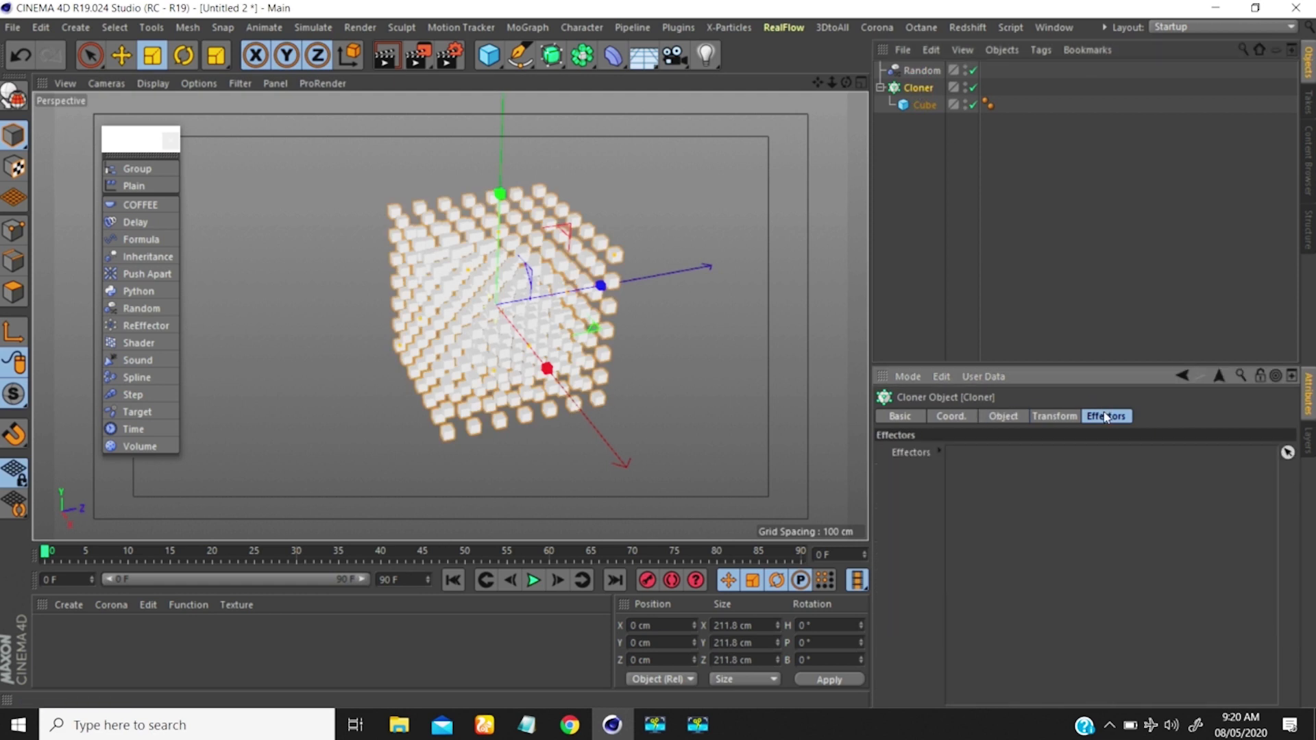
drag(931, 71, 1074, 237)
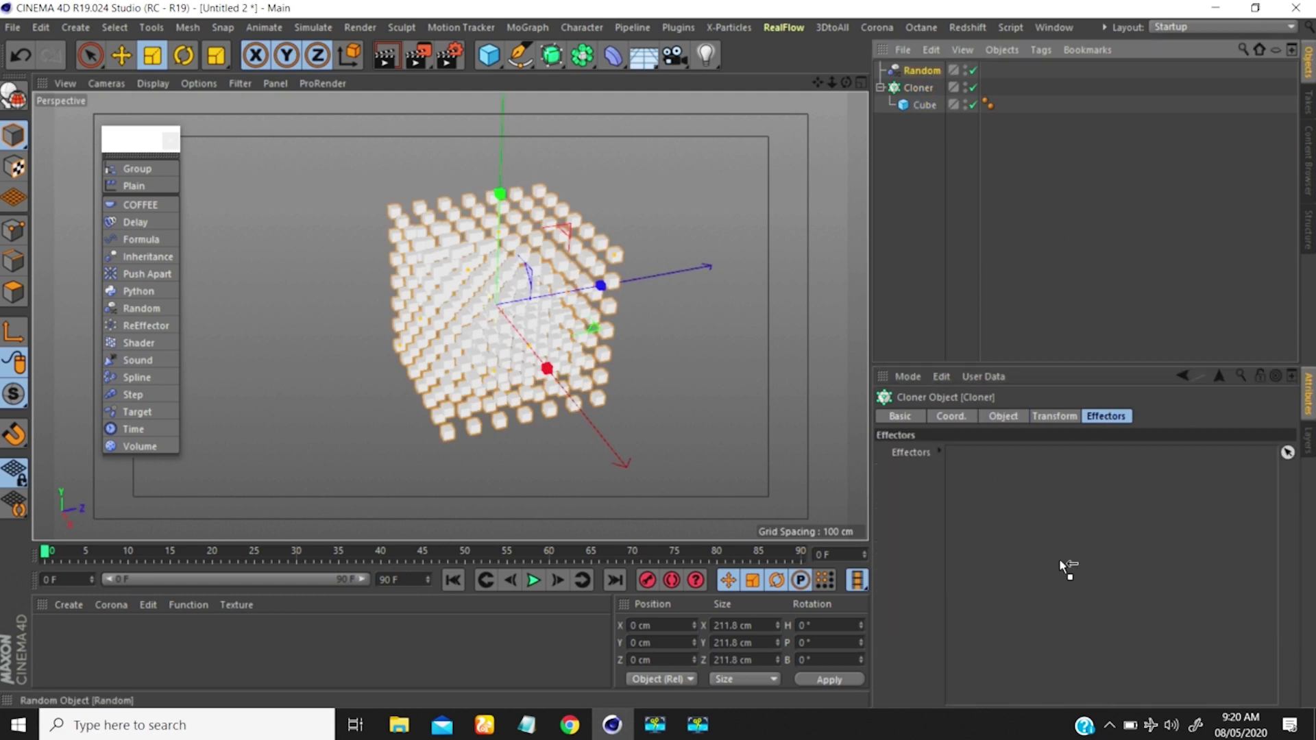
drag(1059, 558, 997, 473)
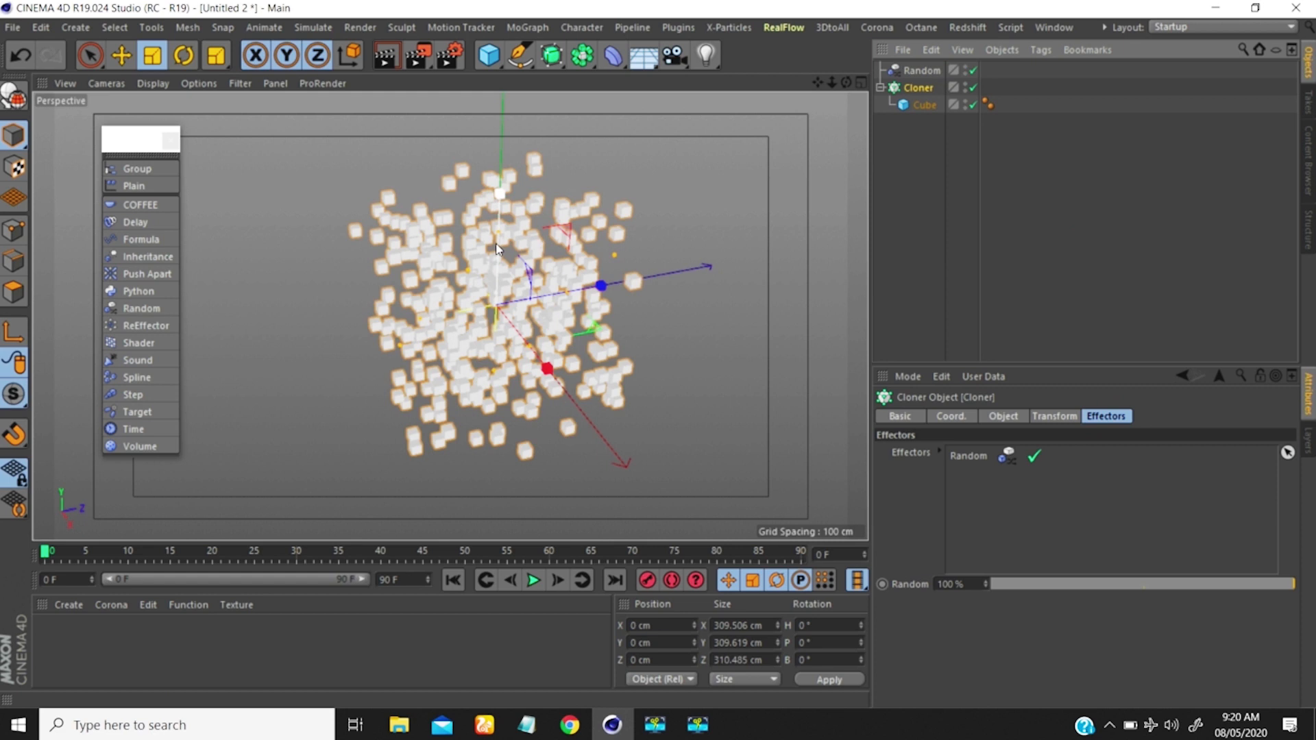
Remove the manually assigned Random effector from the scene and reselect the Cloner
click(920, 70)
key(Delete)
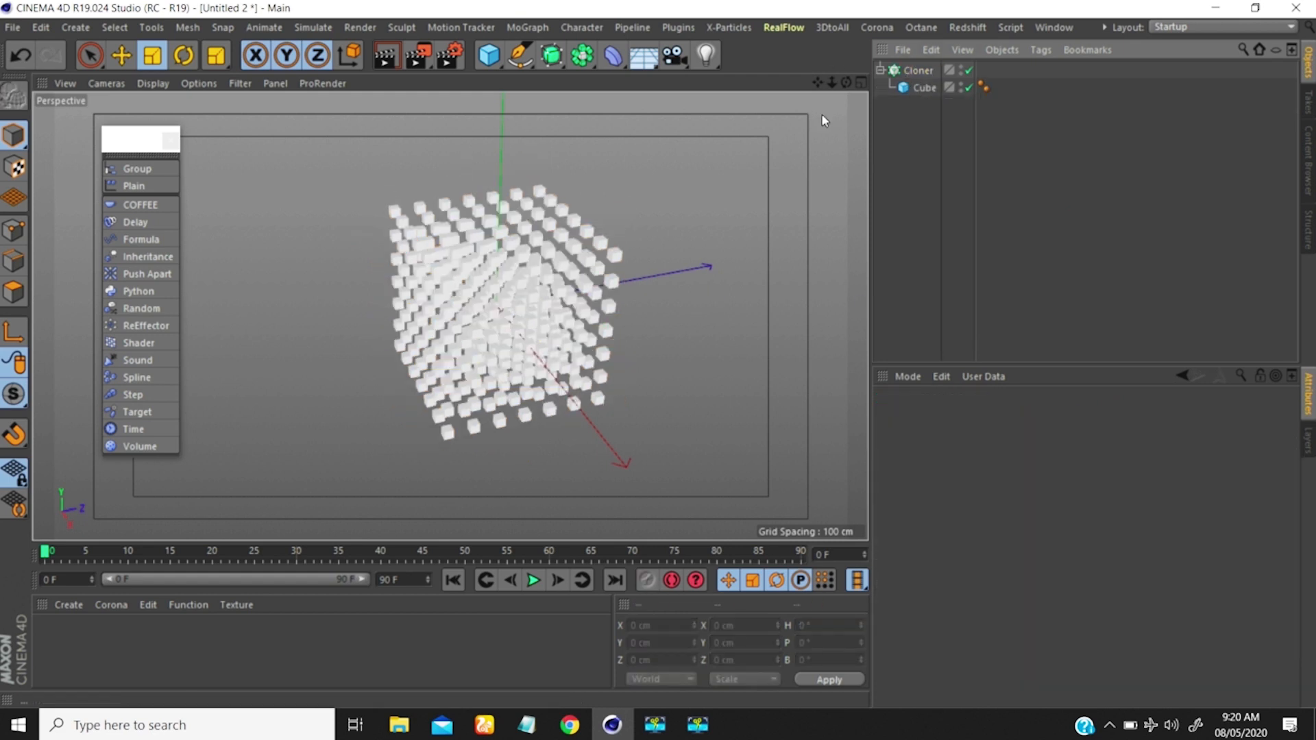
mouse_move(527, 253)
alt+mouse_down()
mouse_move(527, 219)
mouse_move(556, 245)
alt+mouse_up()
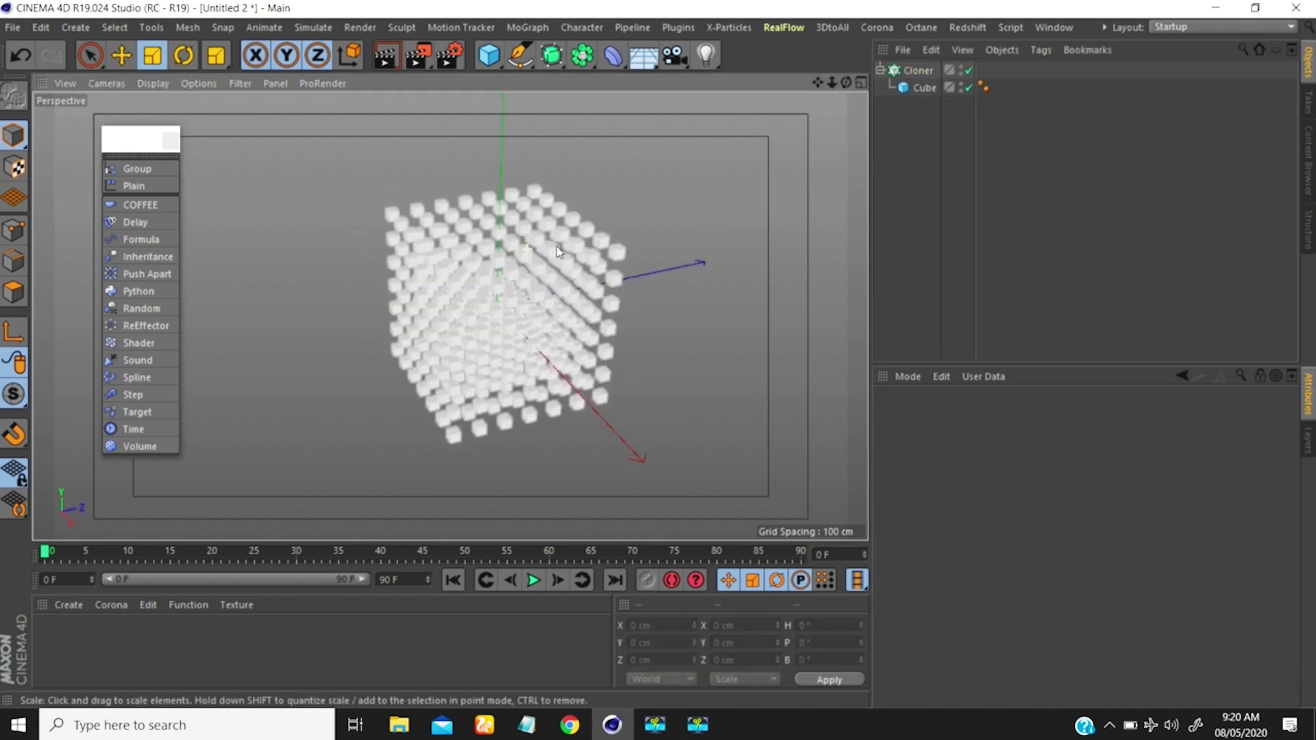
click(911, 71)
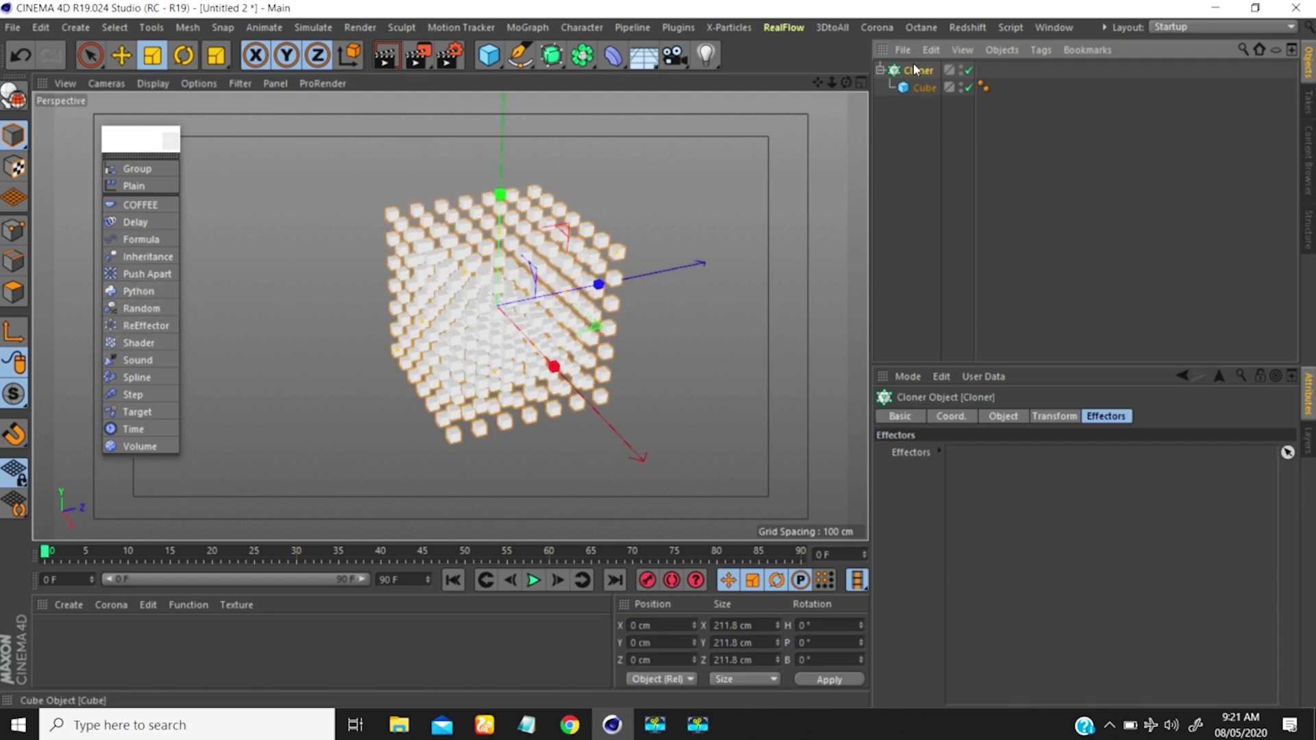
Add a Random effector with the Cloner selected and check the Cloner's Effectors list for it
click(136, 308)
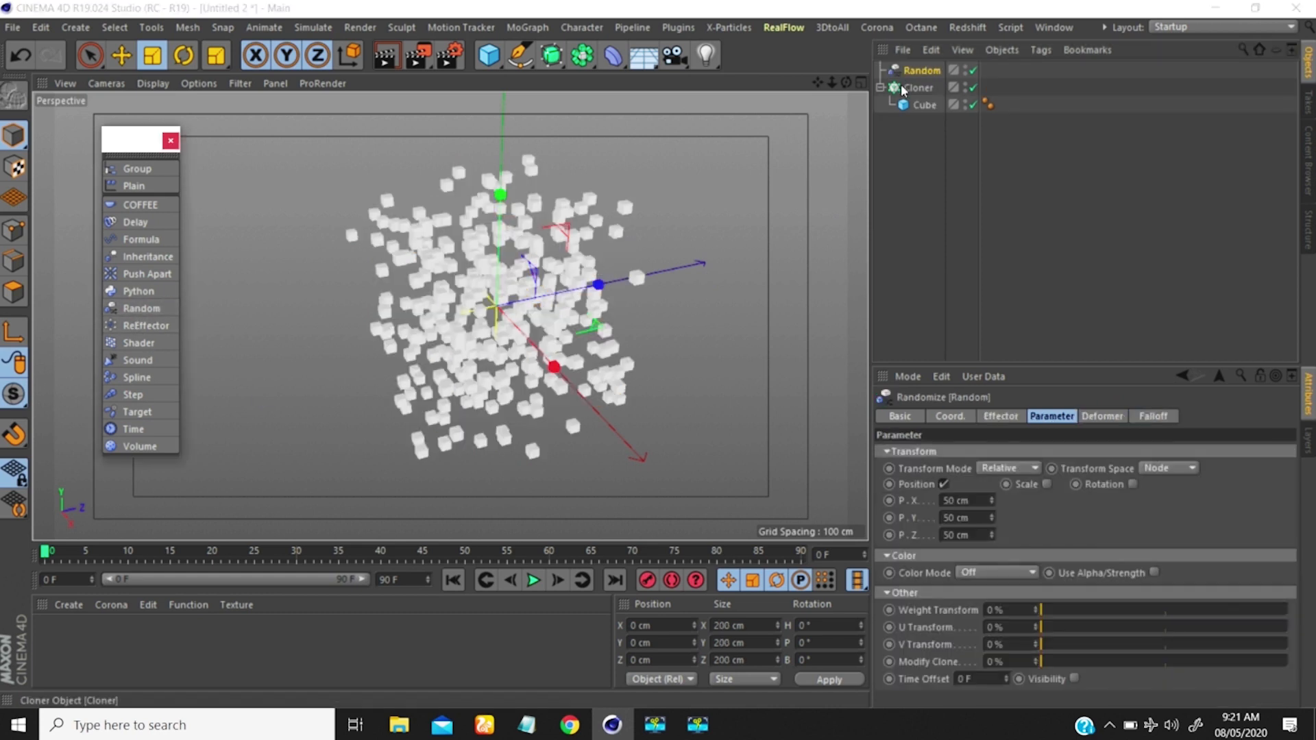
click(918, 88)
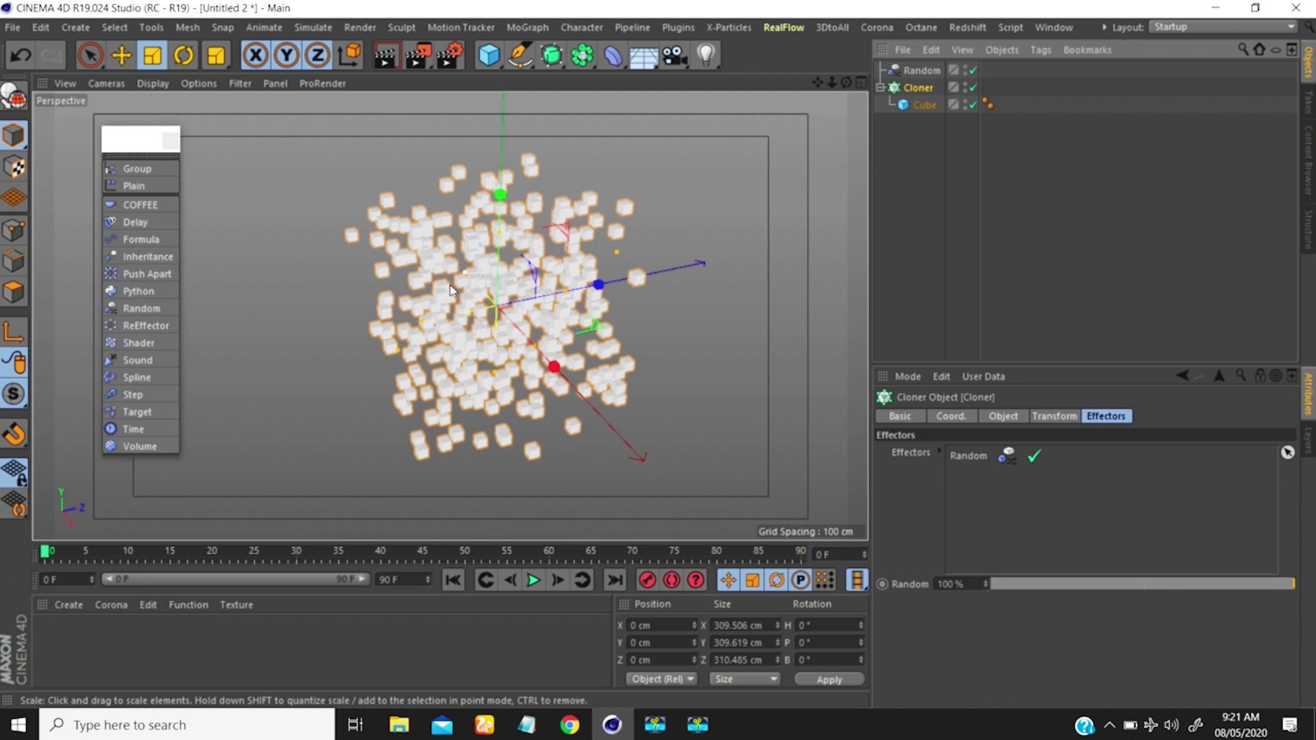
alt+drag(474, 393, 463, 358)
scroll(463, 358, down, 5)
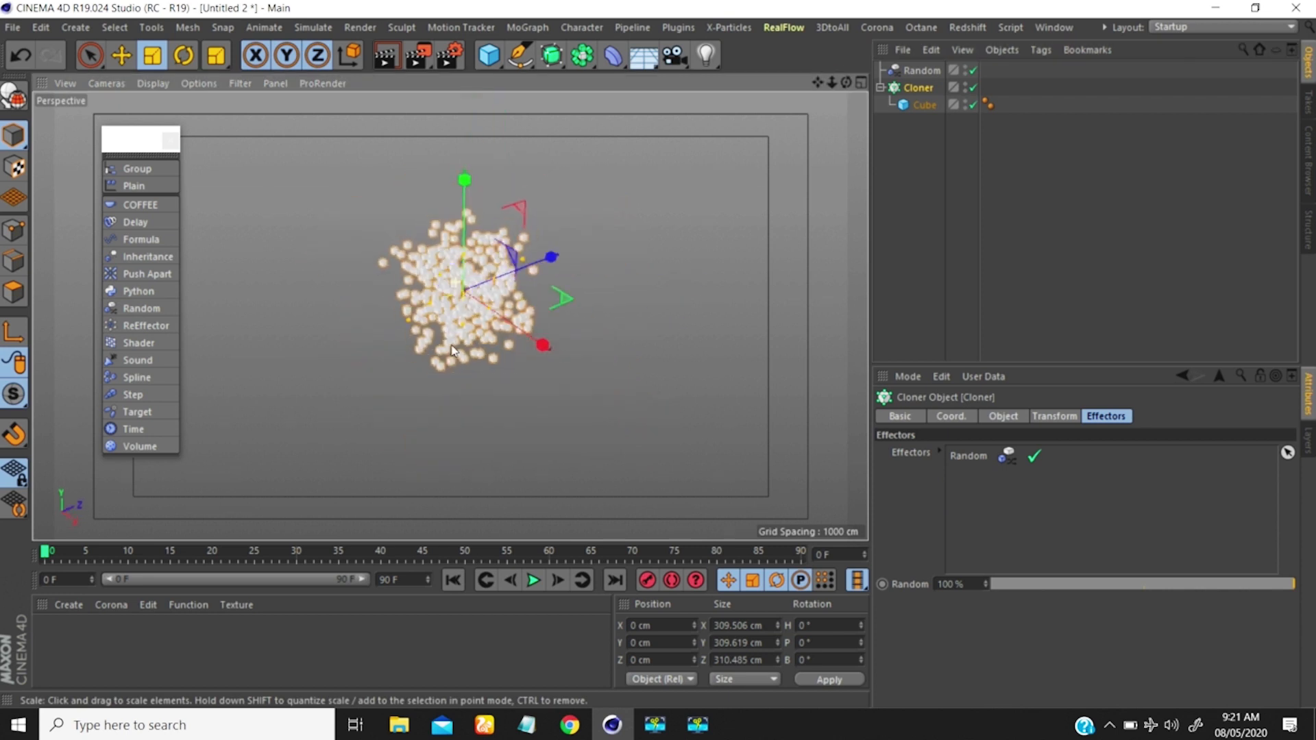
scroll(463, 359, up, 3)
Select the Random effector and open its strength and Min/Max settings
click(918, 70)
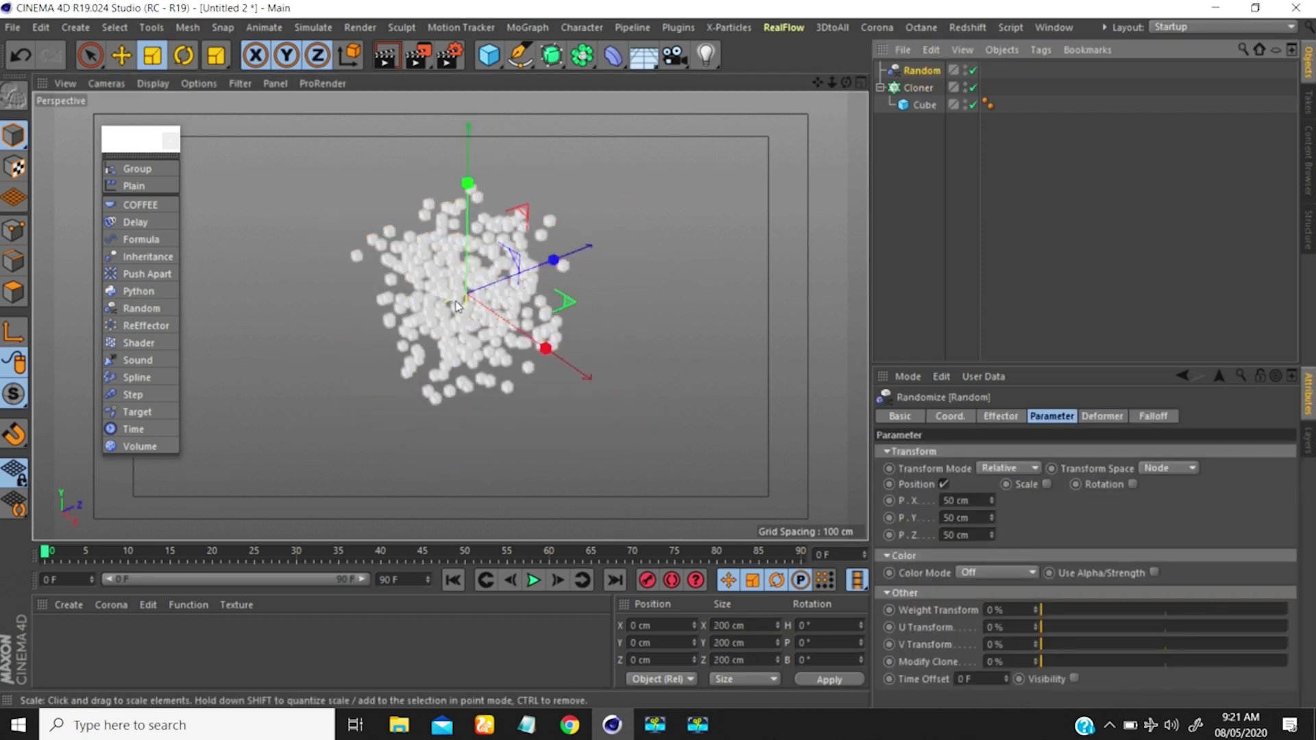
mouse_move(521, 281)
alt+mouse_down()
mouse_move(396, 288)
mouse_move(508, 273)
mouse_move(451, 248)
mouse_move(319, 239)
mouse_move(306, 309)
mouse_move(617, 298)
mouse_move(578, 246)
mouse_move(258, 261)
mouse_move(324, 329)
mouse_move(635, 282)
mouse_move(746, 384)
alt+mouse_up()
scroll(508, 273, up, 5)
scroll(508, 272, down, 3)
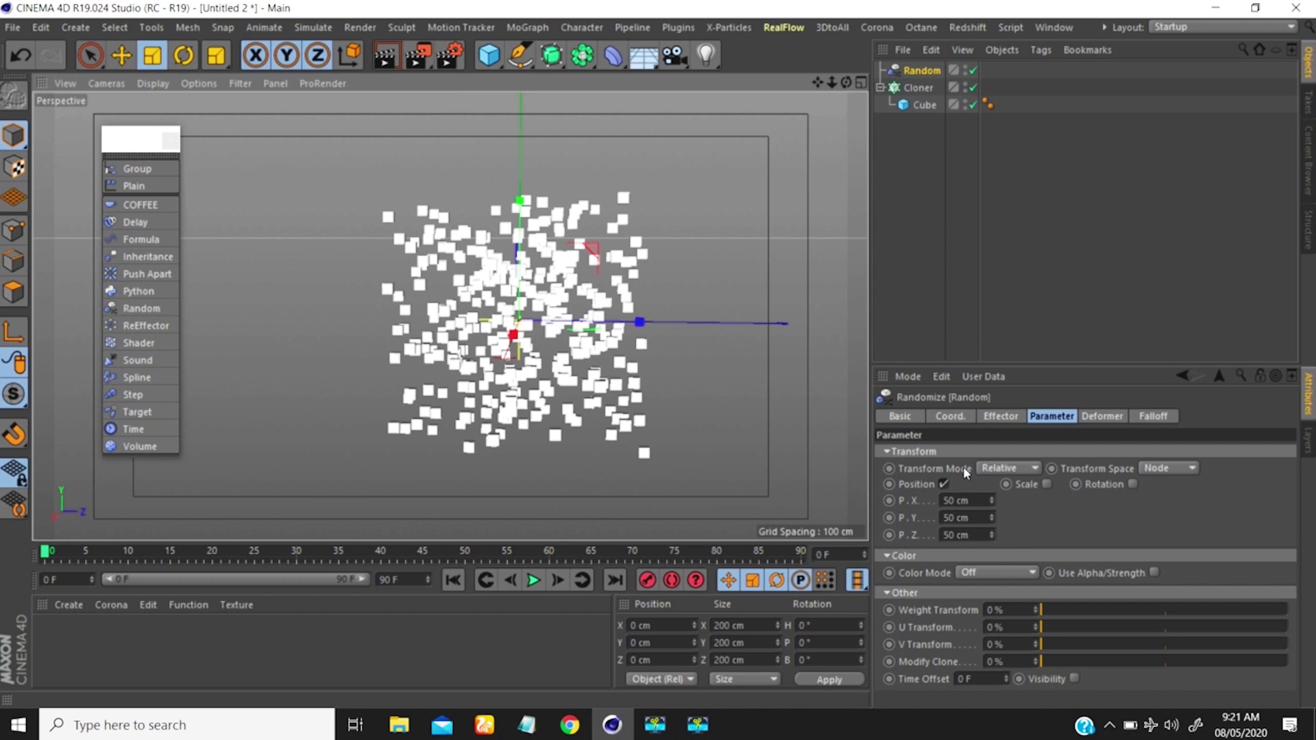
click(948, 417)
click(1004, 416)
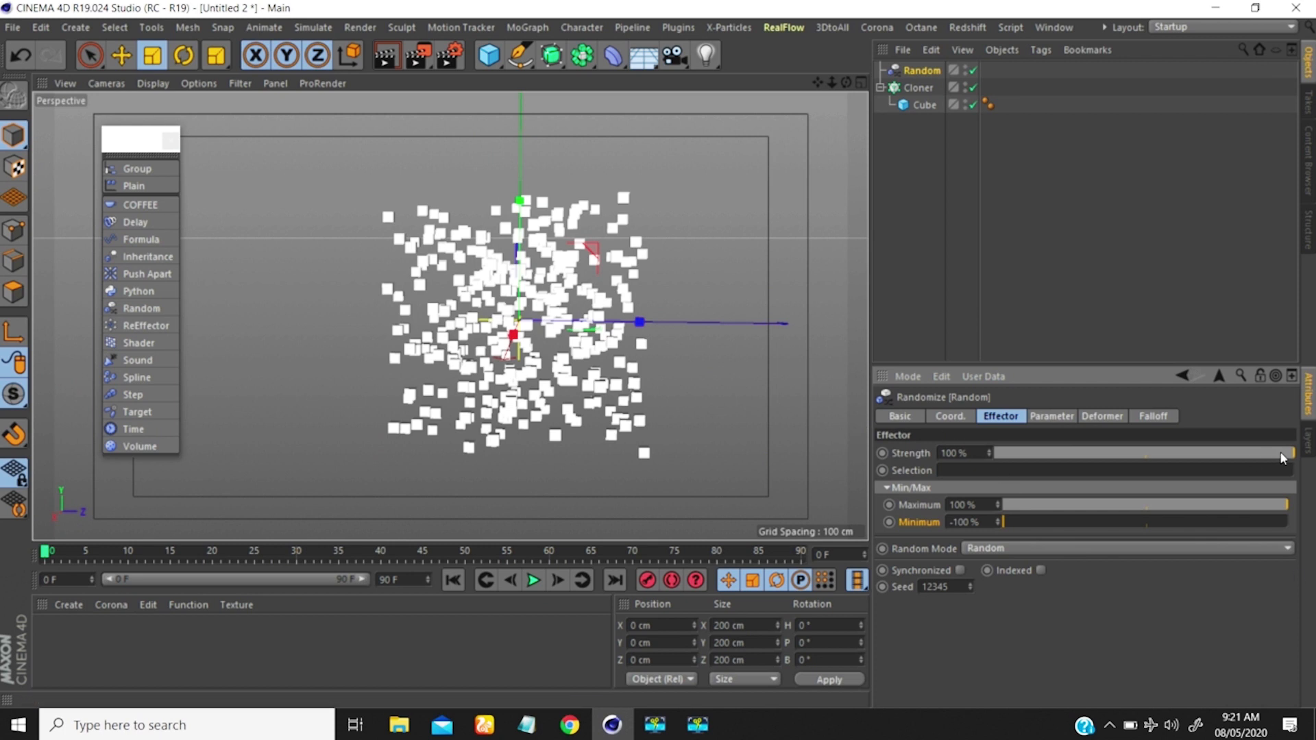
Lower the Random effector's strength to 0%, and raise it to 50%
drag(1280, 454, 852, 457)
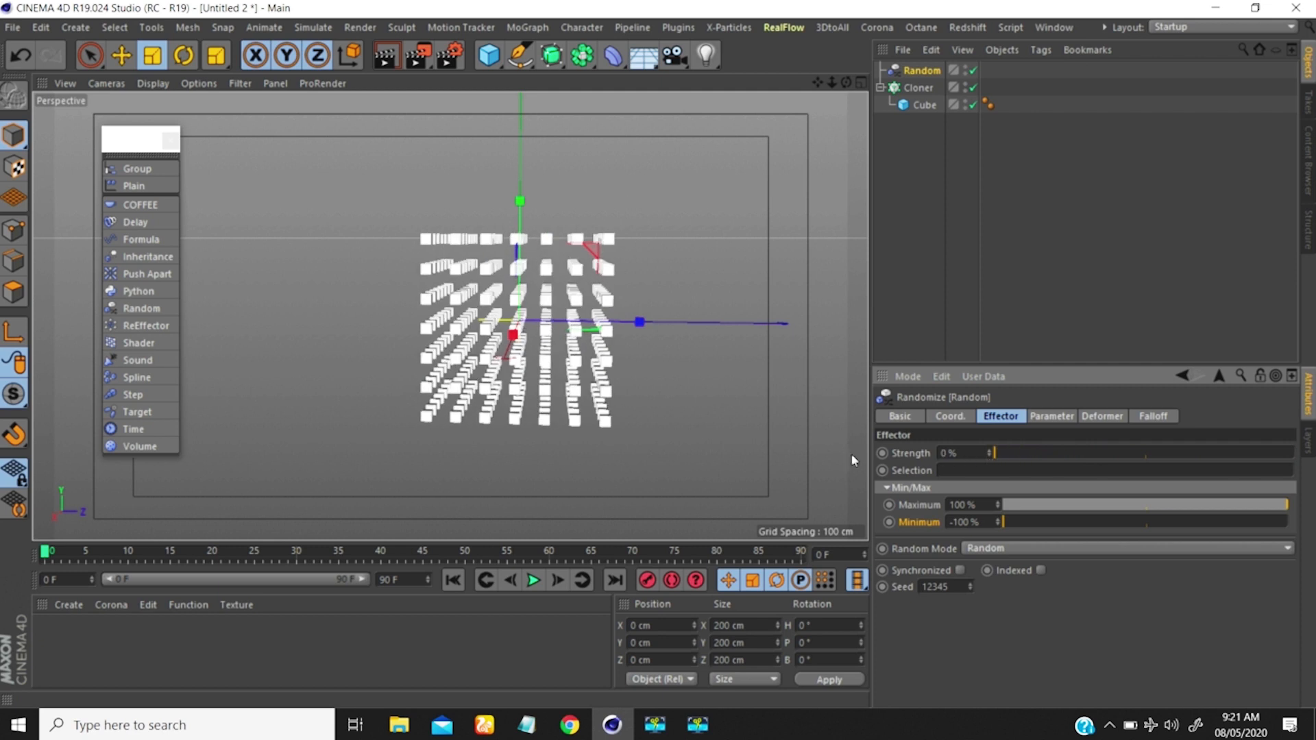
mouse_move(640, 317)
alt+mouse_down()
mouse_move(411, 314)
mouse_move(411, 341)
mouse_move(439, 338)
alt+mouse_up()
mouse_move(1006, 453)
mouse_down()
mouse_move(1158, 453)
mouse_move(1139, 455)
mouse_up()
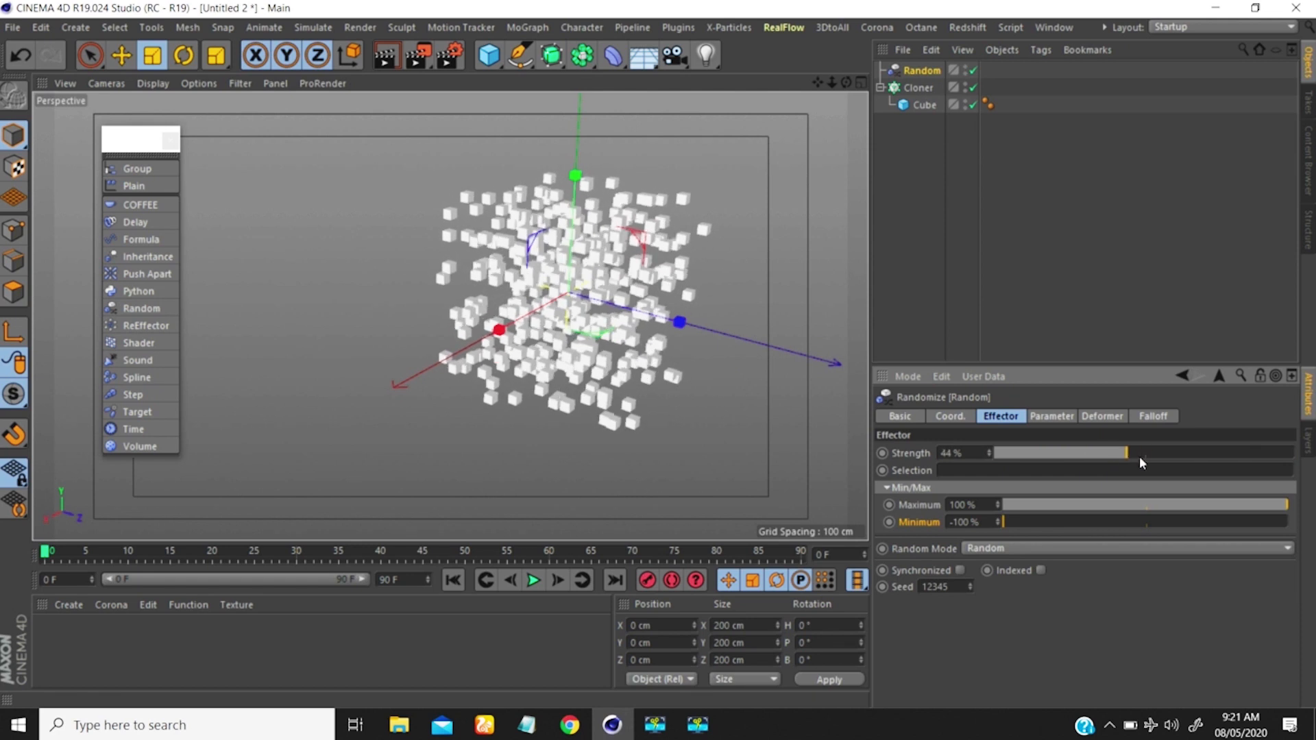
Compare the Random effector's strength with its P.X, P.Y and P.Z position parameters
click(1049, 417)
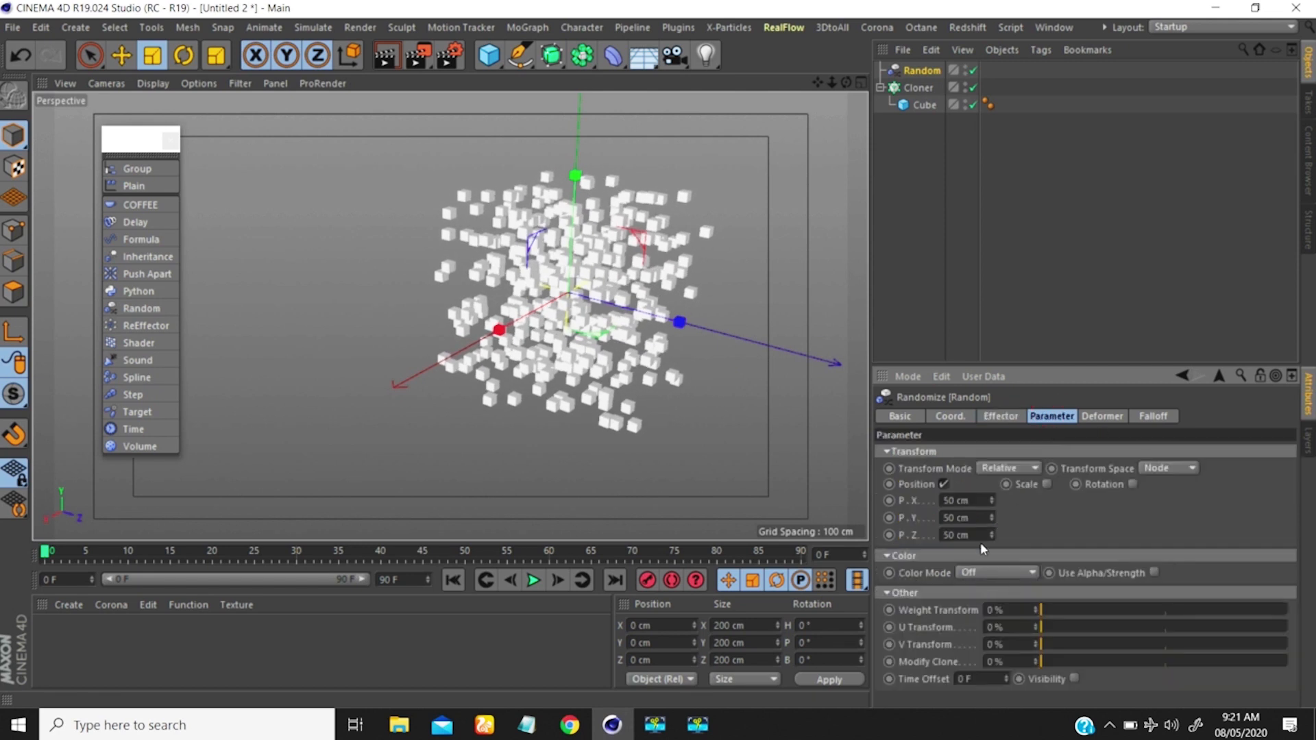
click(997, 416)
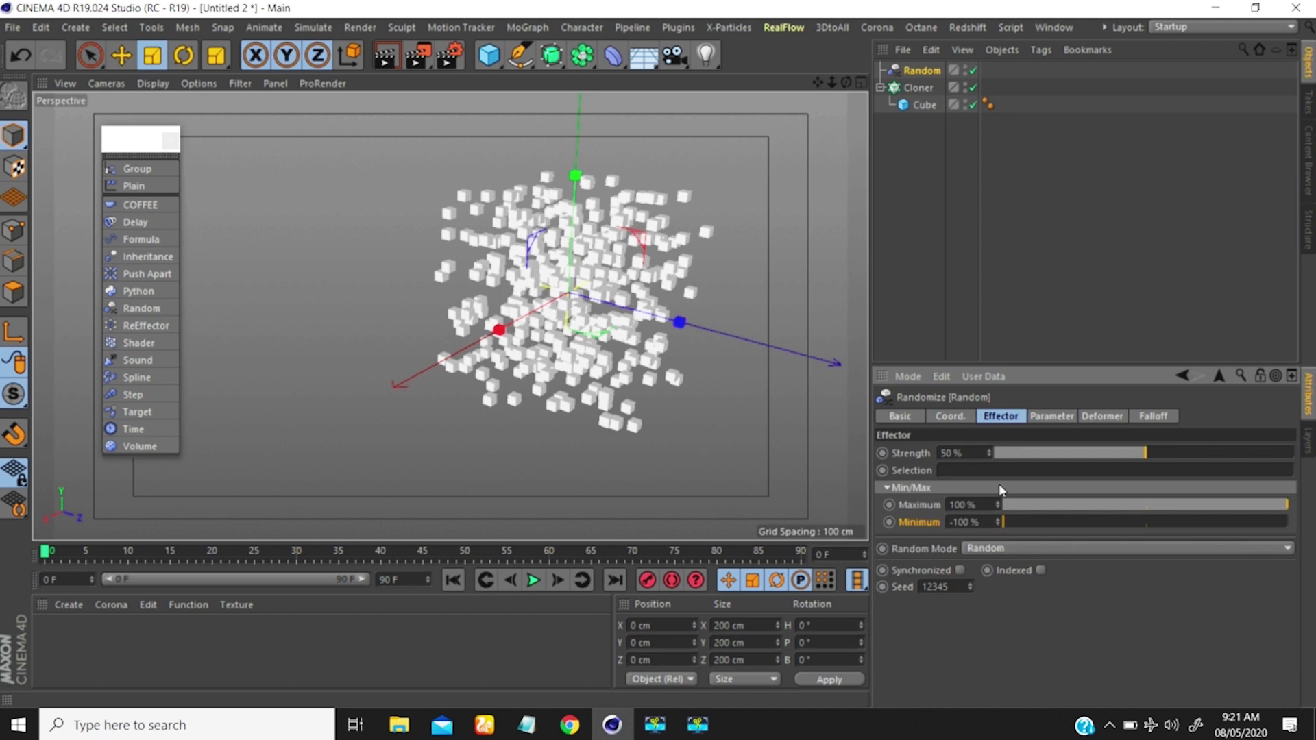
click(1043, 419)
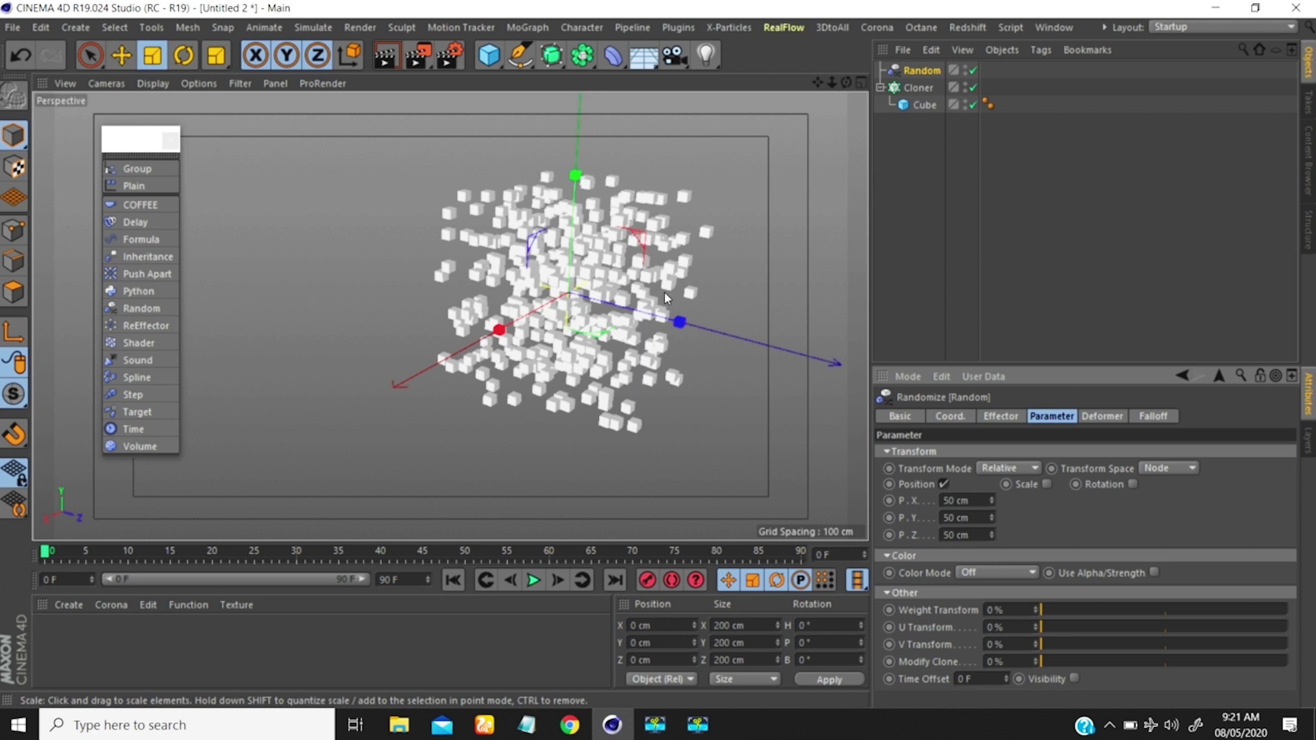
click(961, 499)
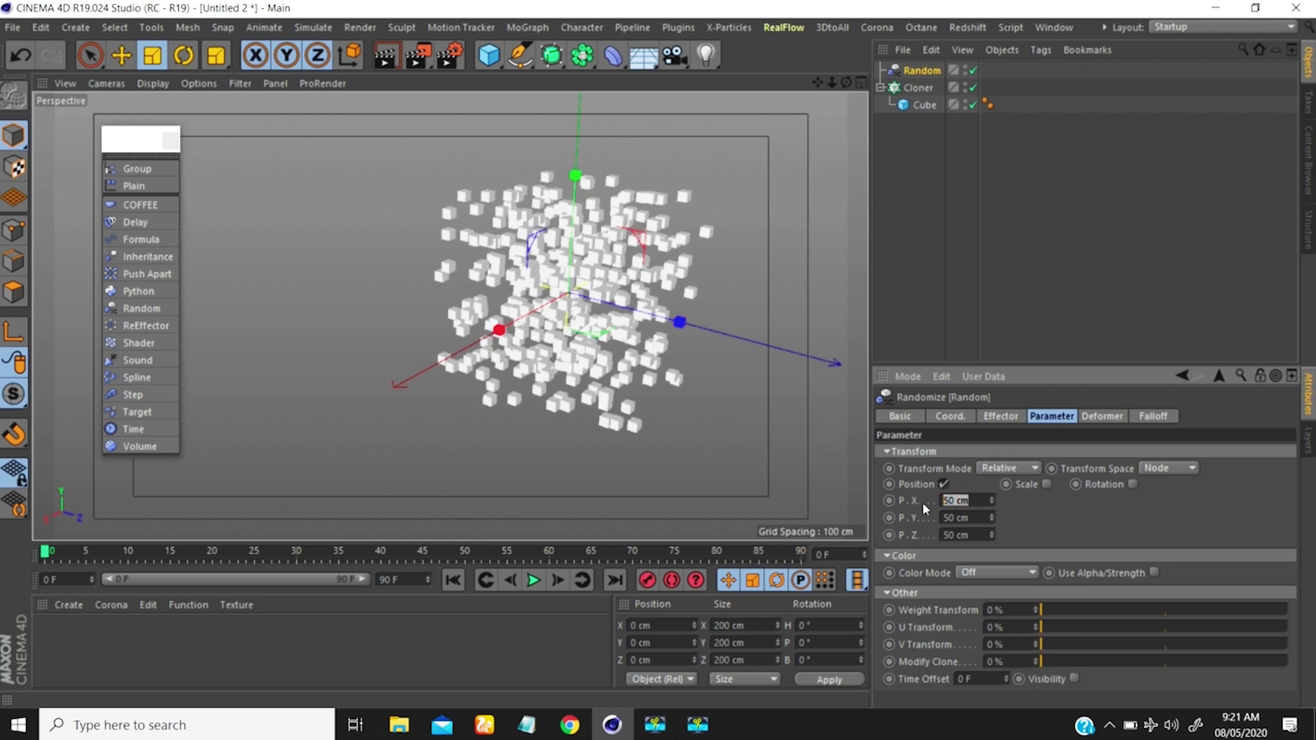
click(994, 416)
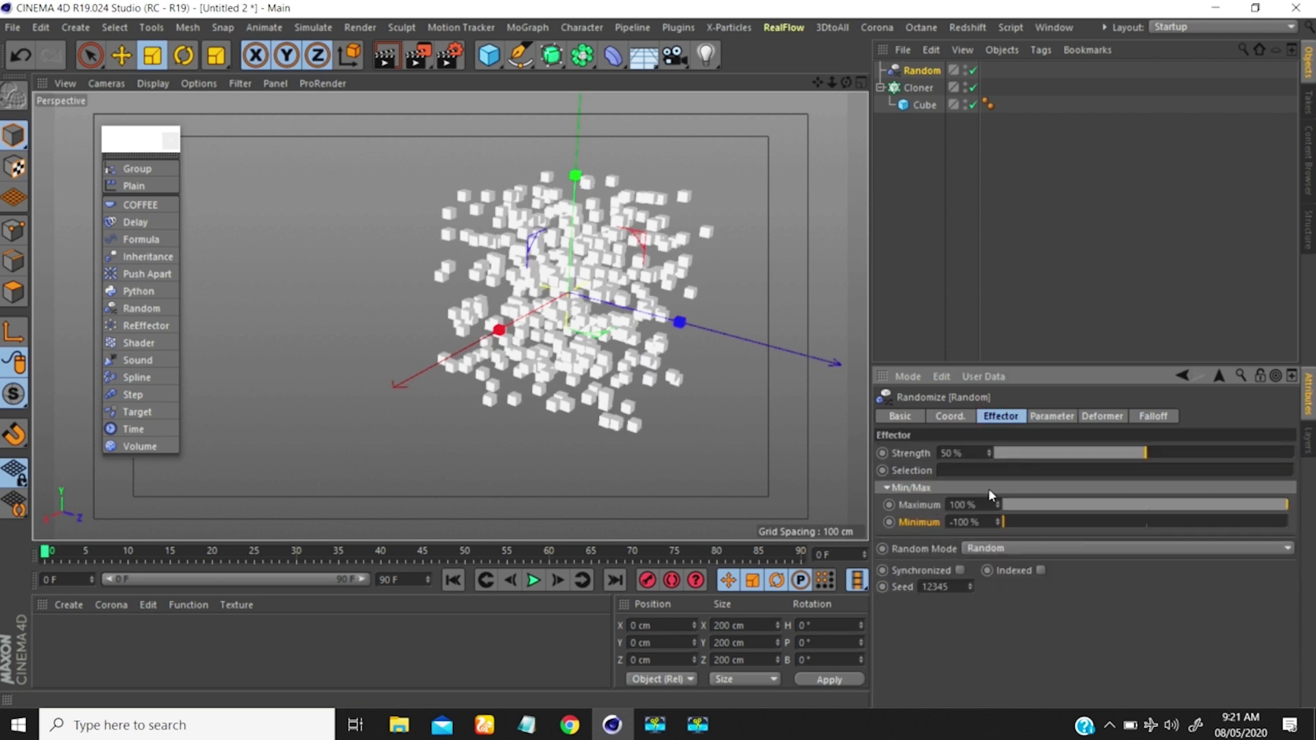
click(1051, 416)
click(973, 500)
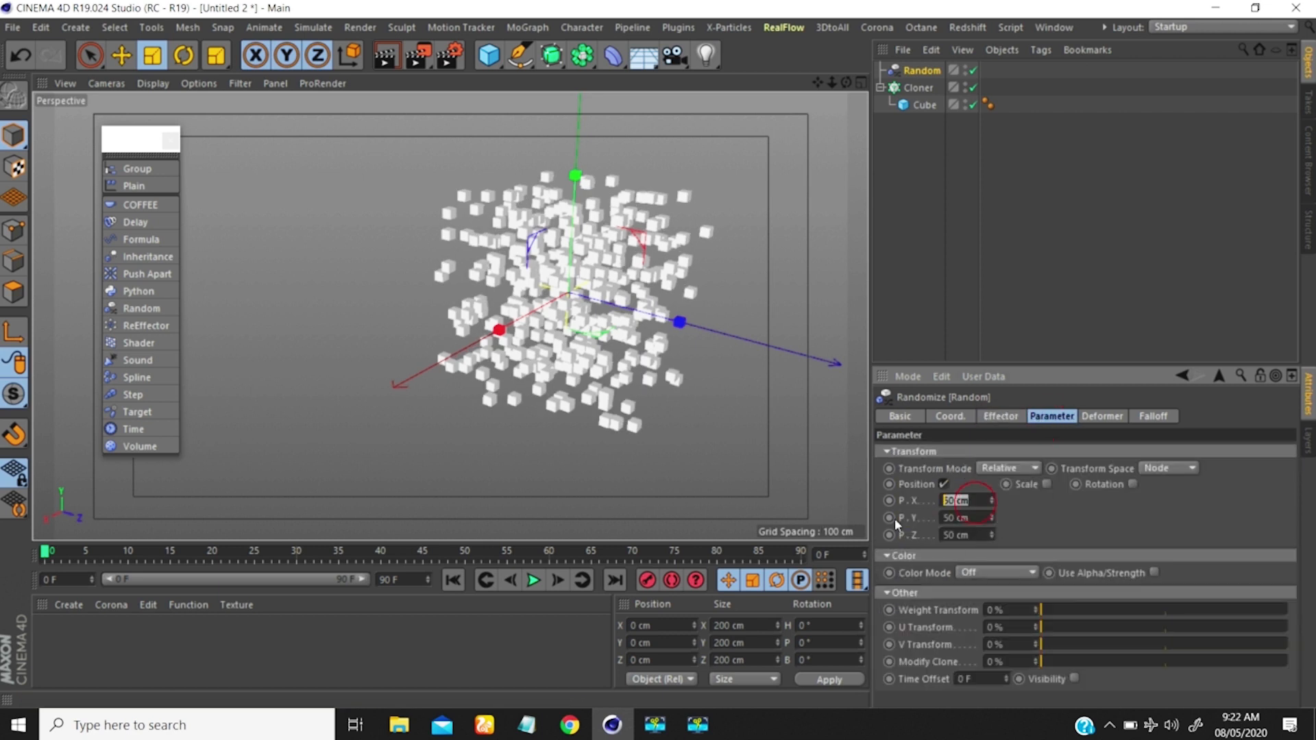
click(971, 499)
Set the Random effector's strength to 100%
click(997, 416)
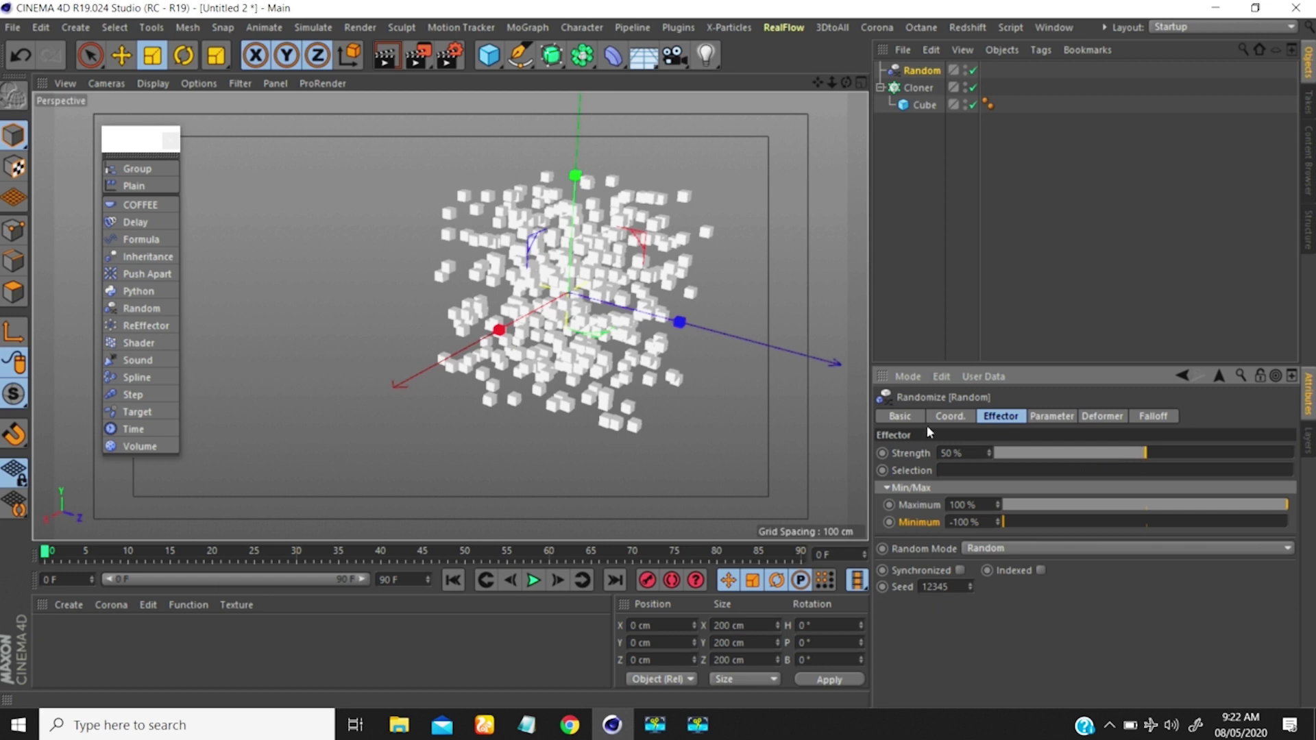
drag(1132, 454, 1295, 453)
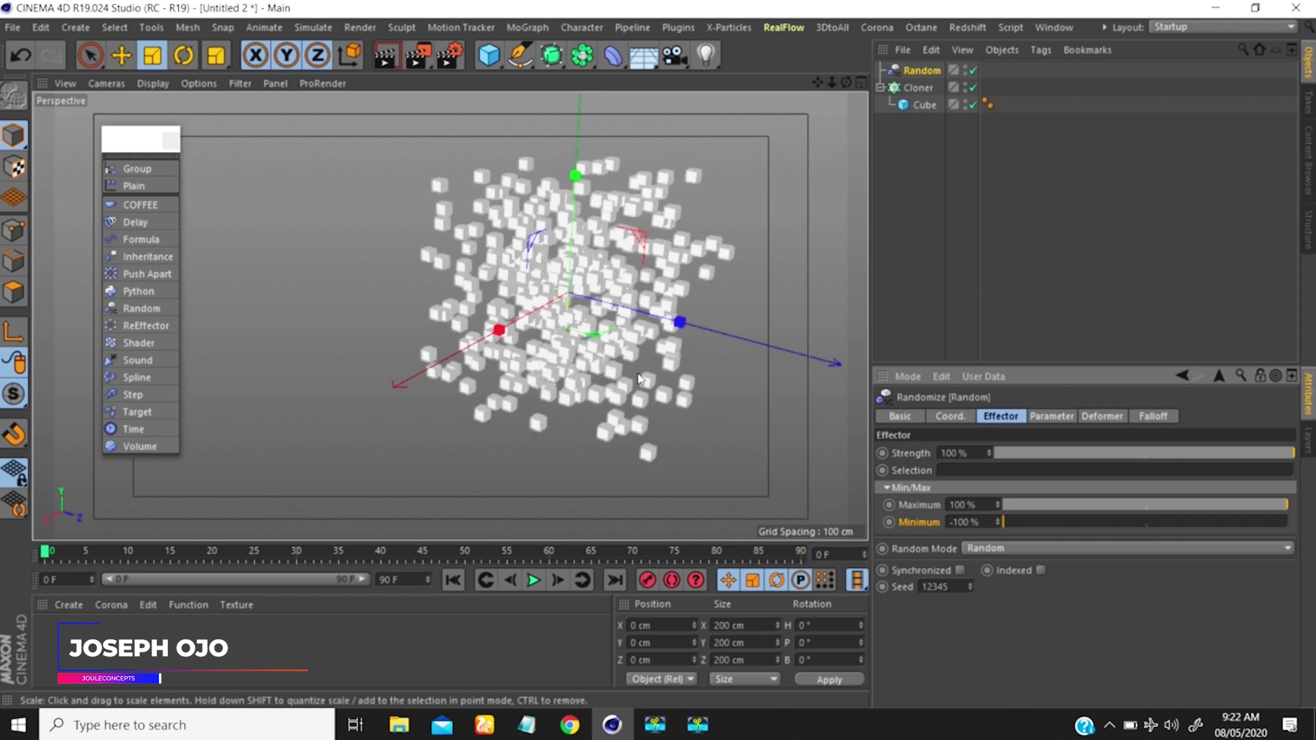
Examine the scattered clones from several angles and at close range
mouse_move(648, 294)
alt+mouse_down()
mouse_move(652, 273)
mouse_move(623, 264)
mouse_move(620, 184)
alt+mouse_up()
click(528, 27)
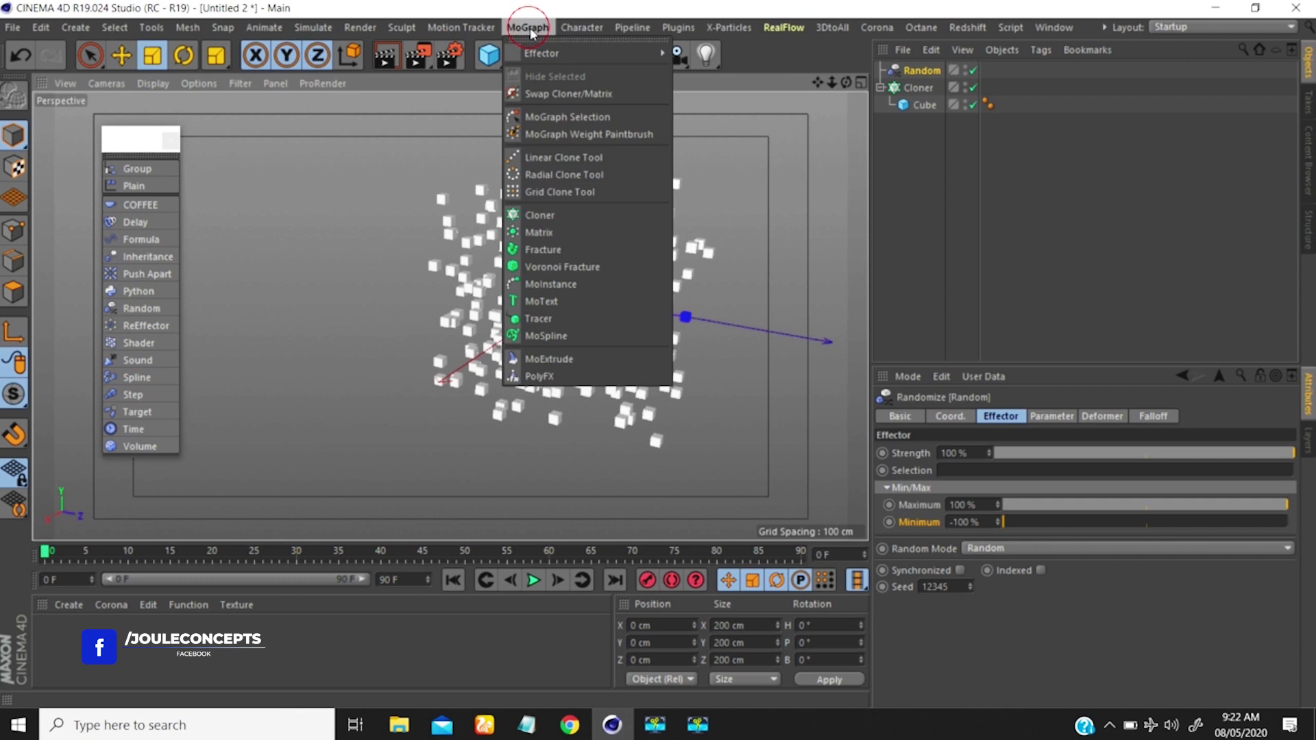
click(566, 118)
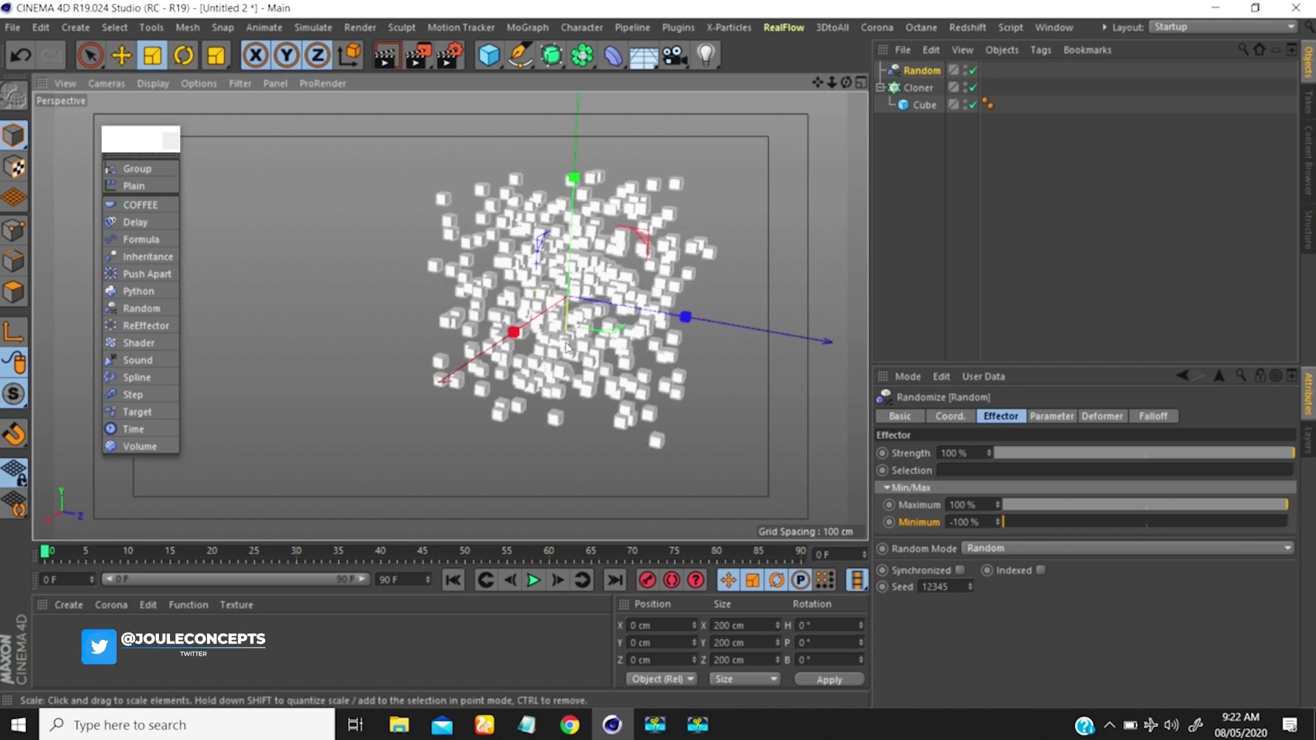
alt+drag(566, 346, 626, 371)
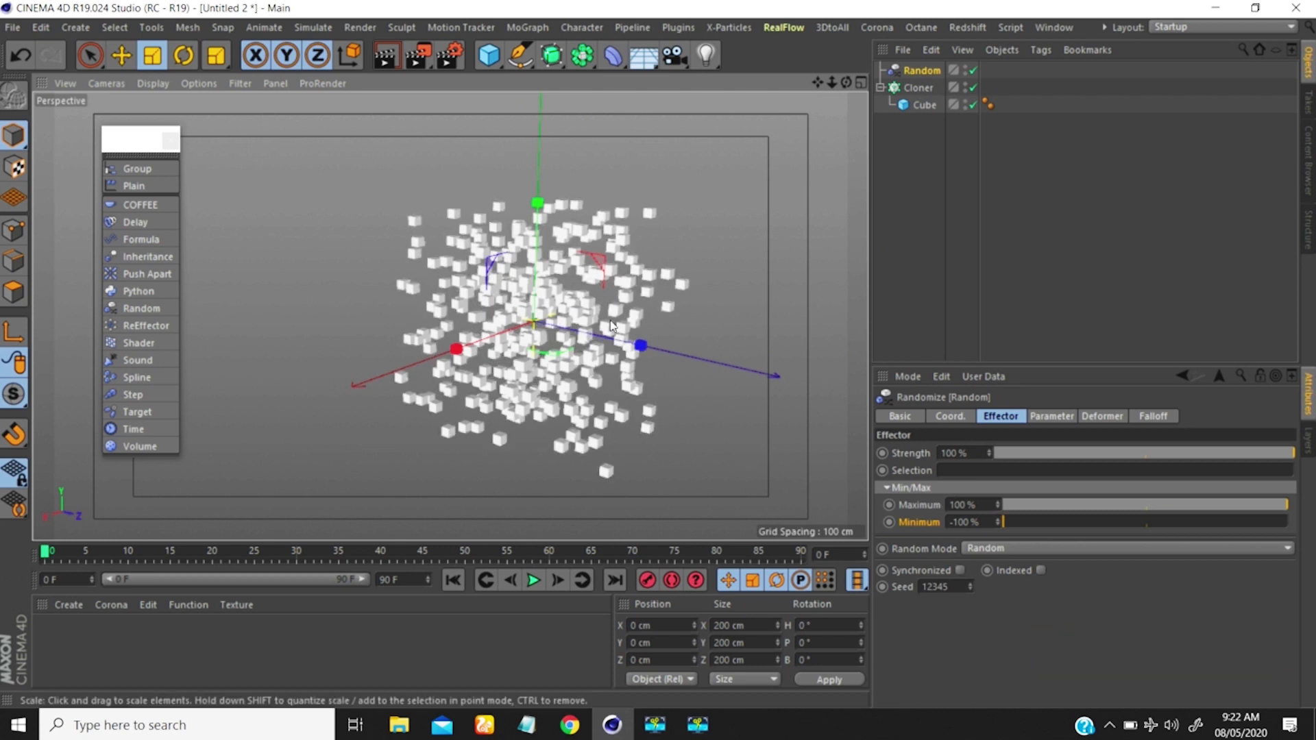
alt+drag(612, 326, 681, 318)
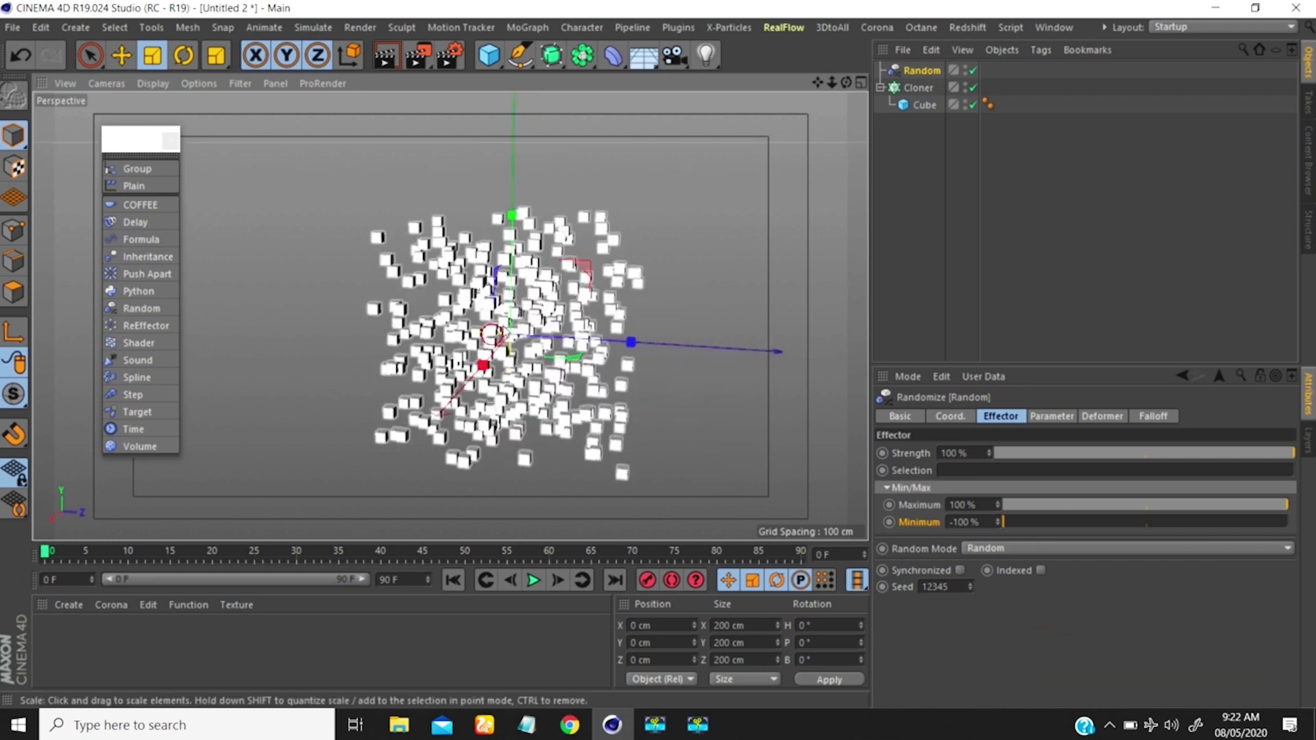
scroll(500, 336, up, 6)
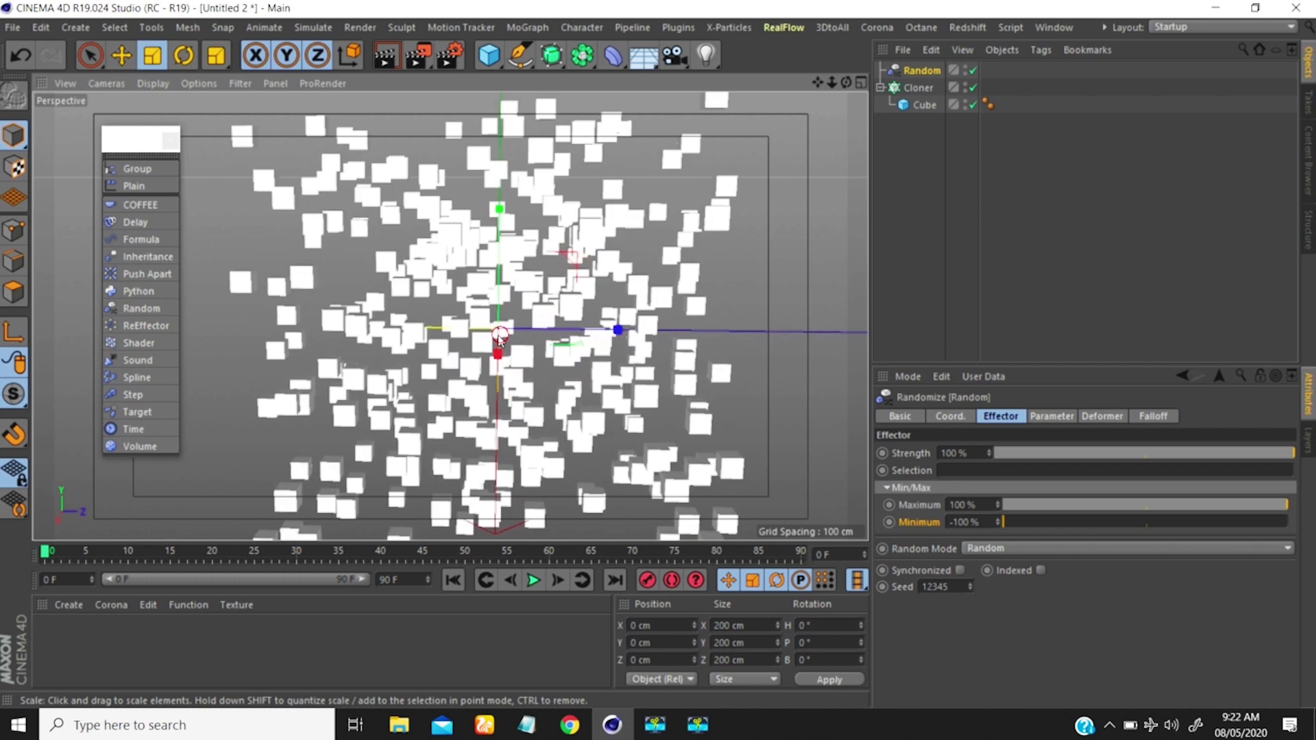
scroll(500, 336, down, 4)
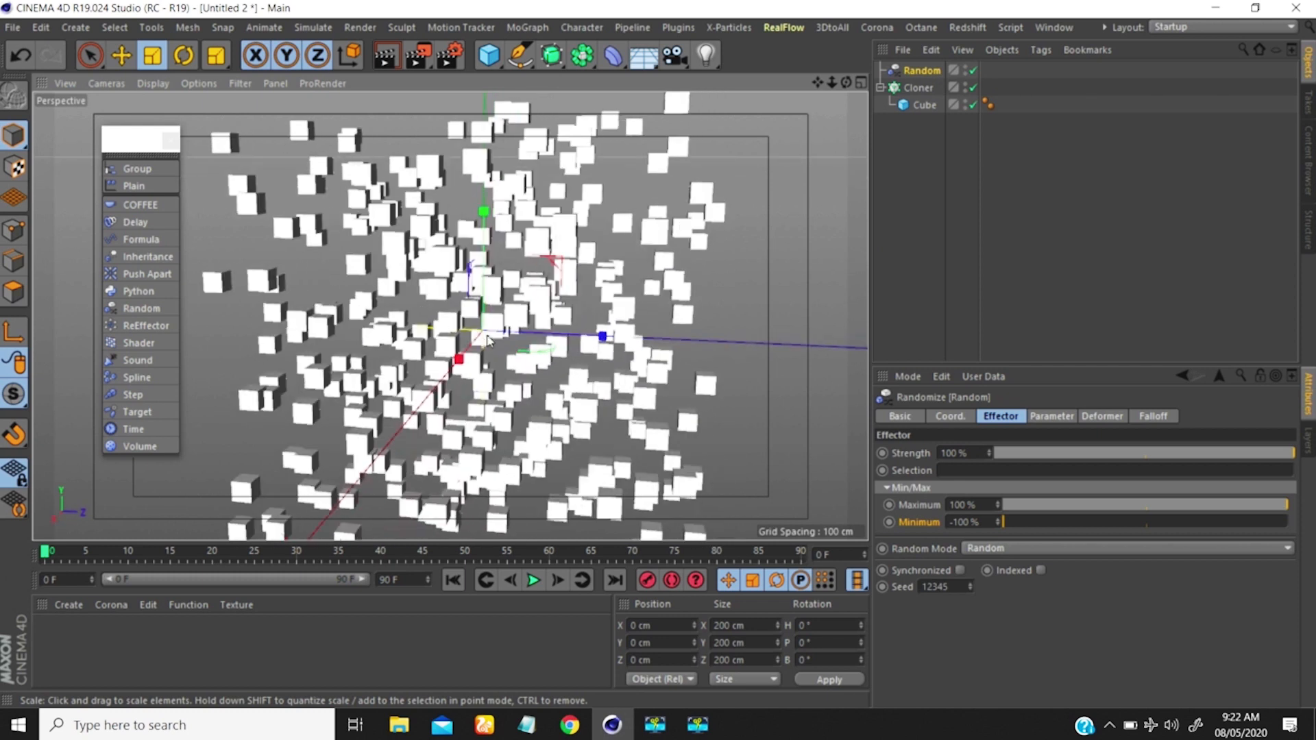
alt+drag(500, 336, 496, 336)
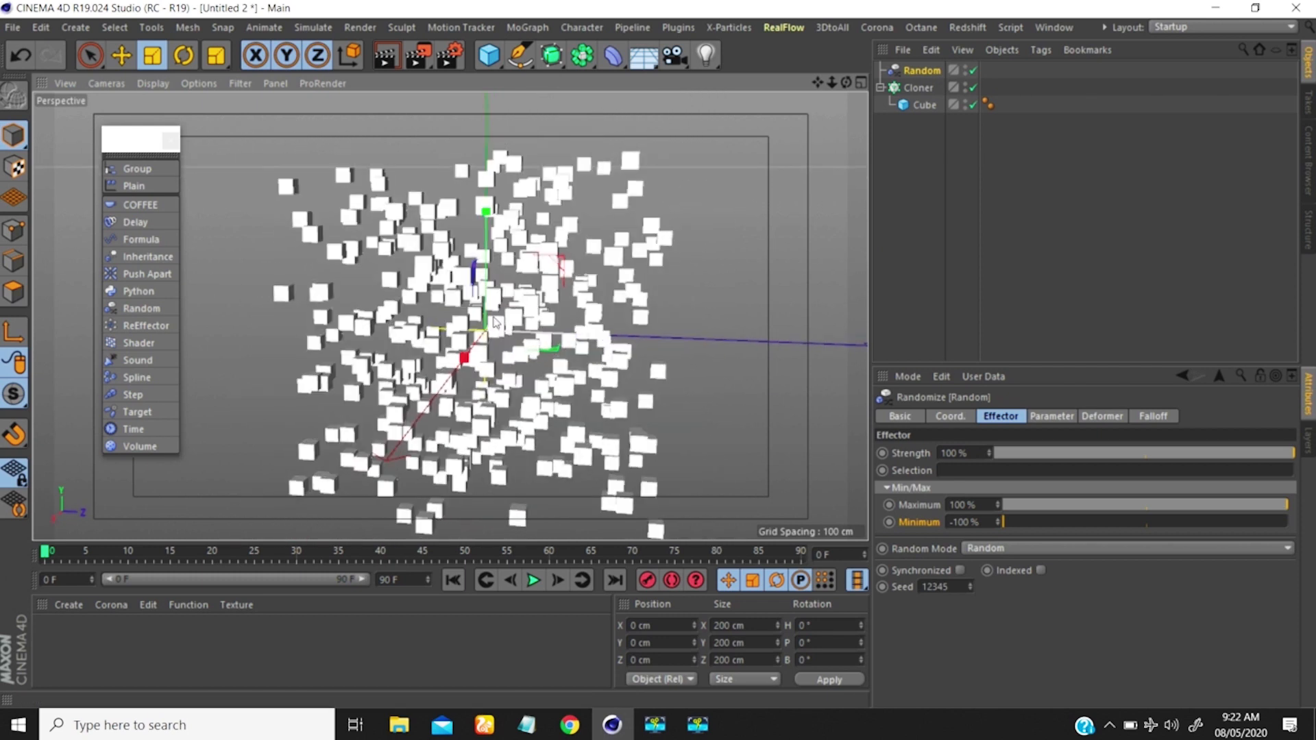
Drop the Random effector's strength to 0% and return it to 100%
drag(1059, 454, 994, 453)
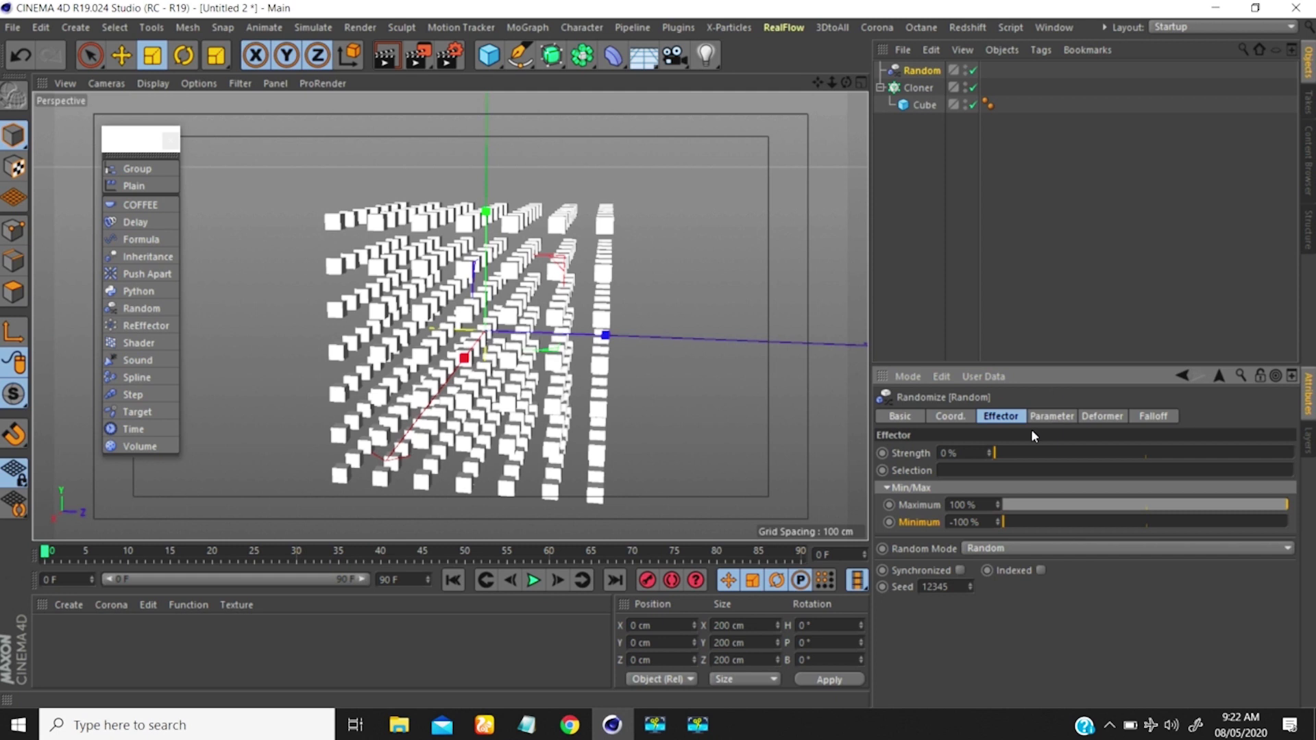
drag(997, 453, 1293, 453)
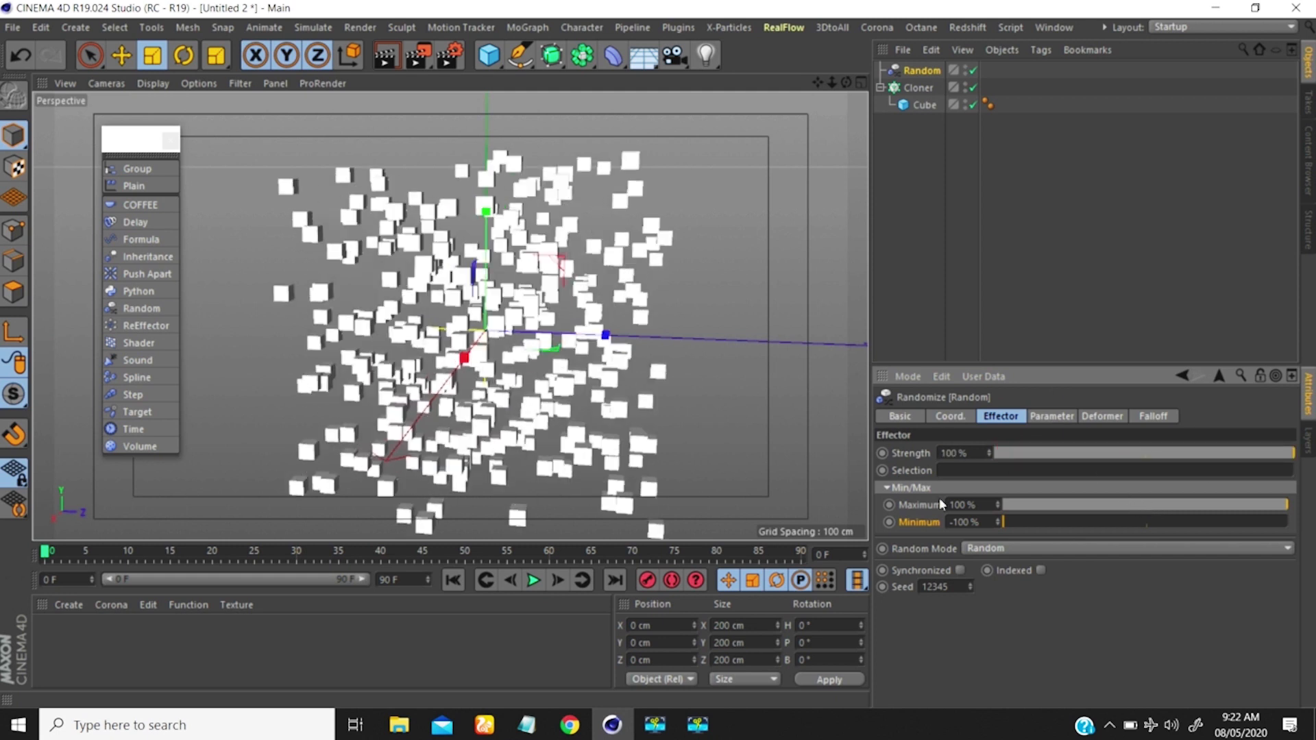
Set the Random effector's Maximum to 0%
double_click(980, 504)
text(0)
key(Return)
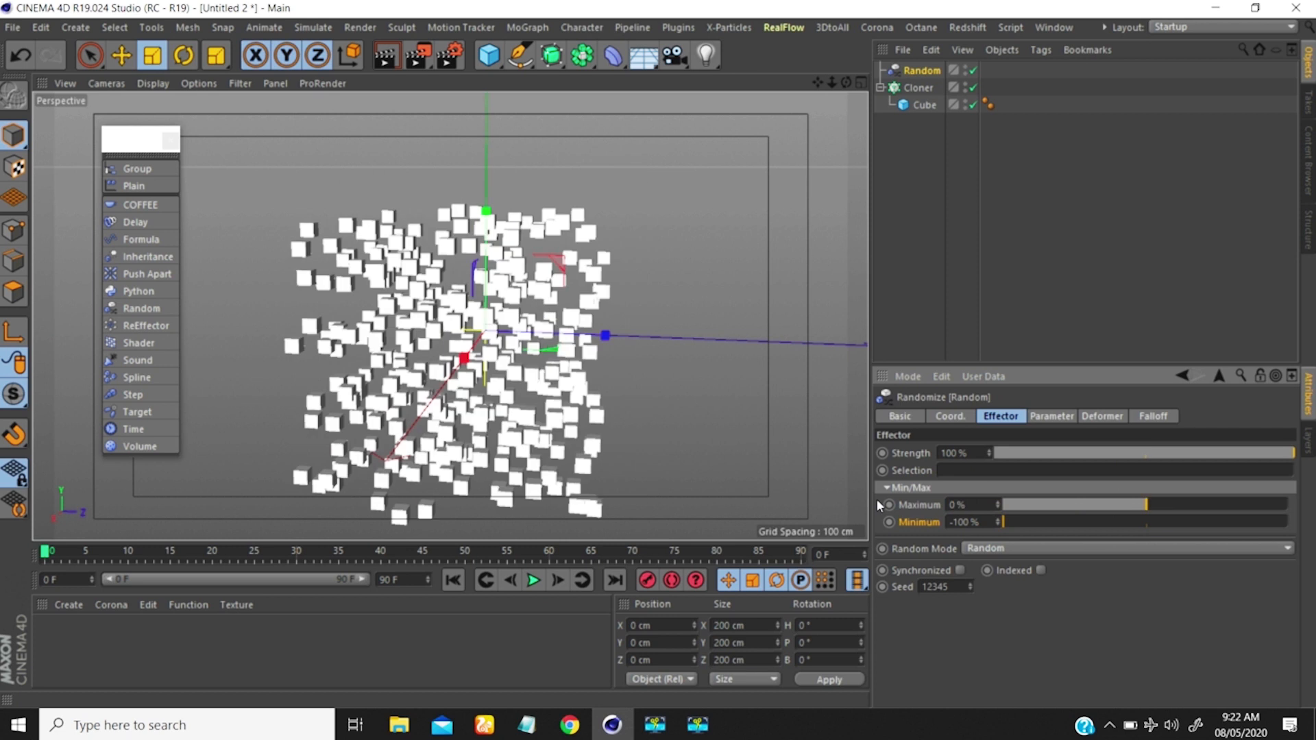
Inspect from all sides in which directions the clones are displaced with the reduced Maximum
alt+drag(500, 334, 526, 322)
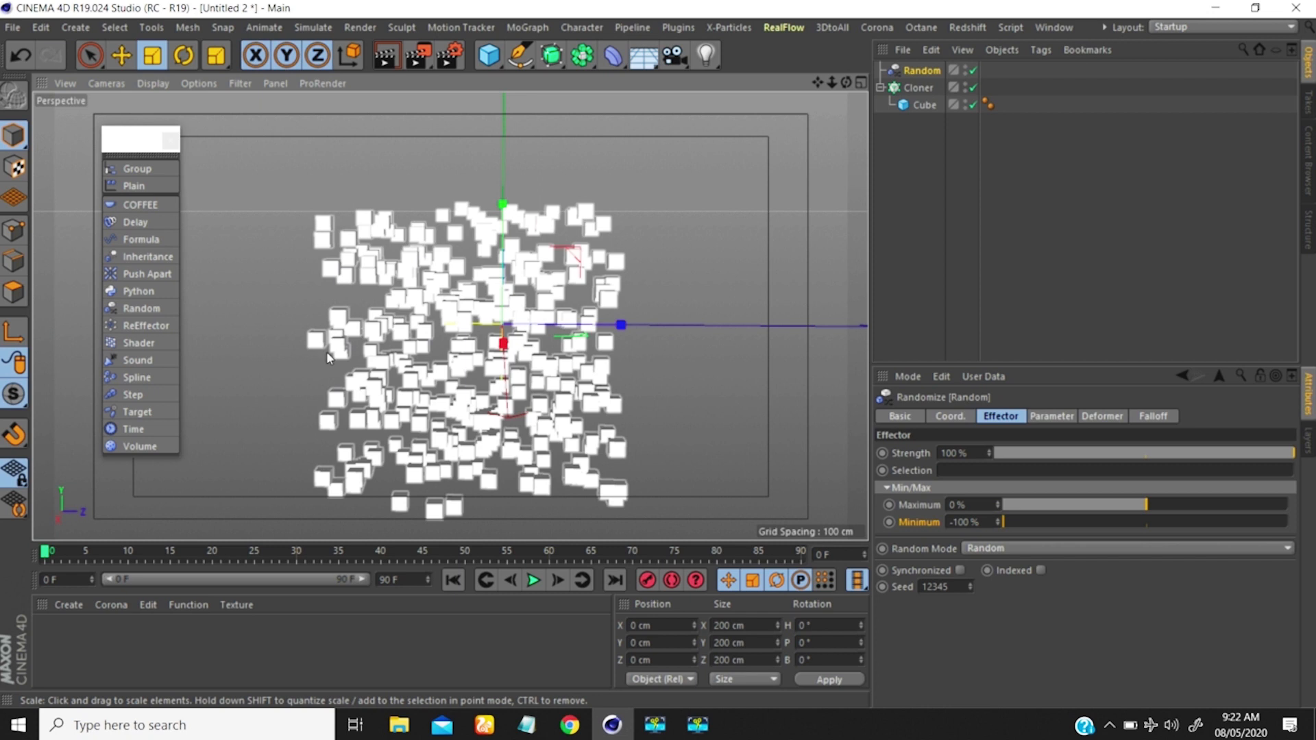
alt+drag(326, 351, 614, 322)
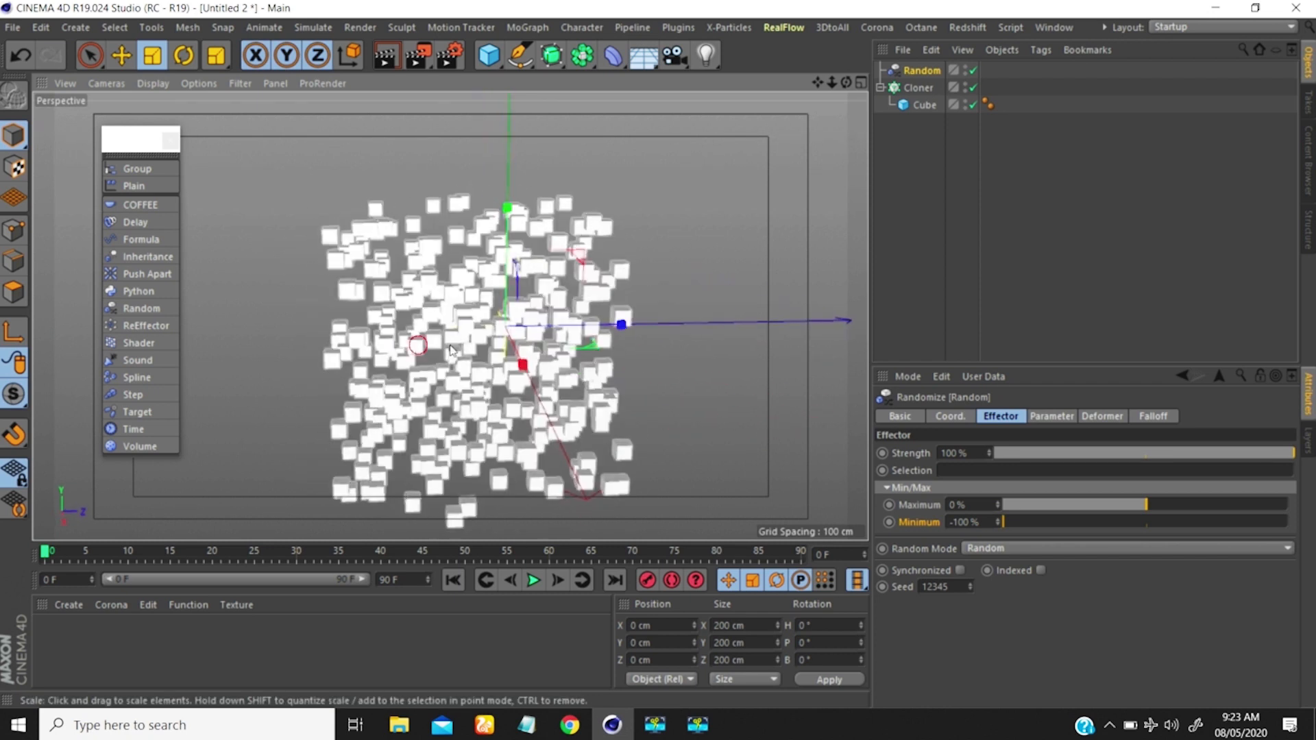
alt+drag(415, 345, 623, 326)
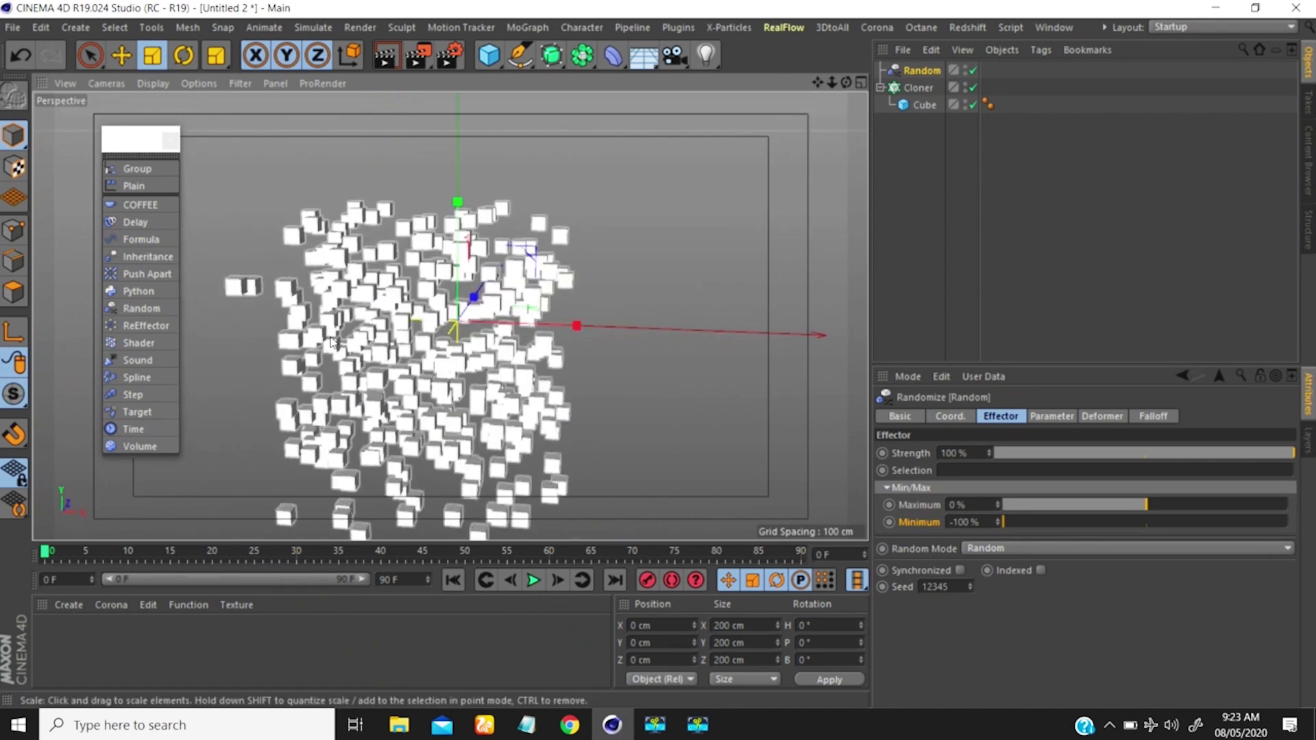
alt+drag(479, 308, 578, 424)
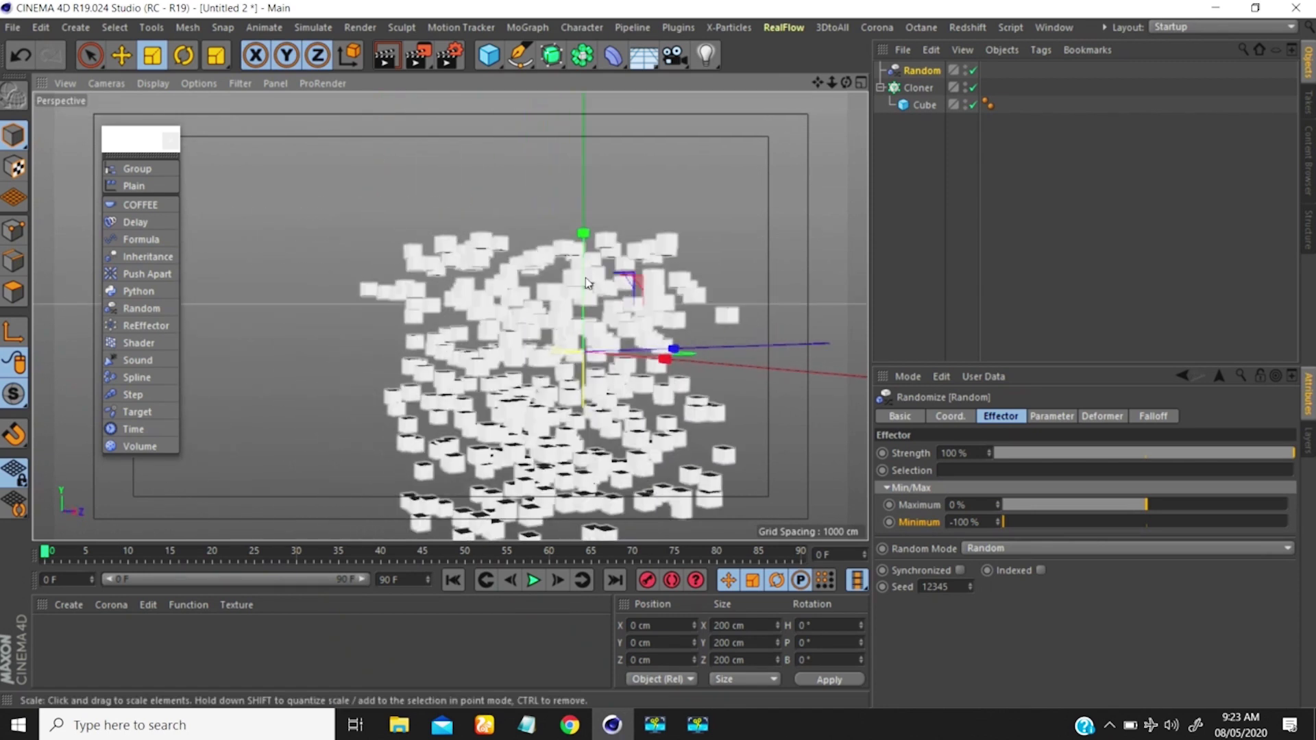
scroll(578, 363, down, 5)
alt+middle_drag(590, 356, 588, 324)
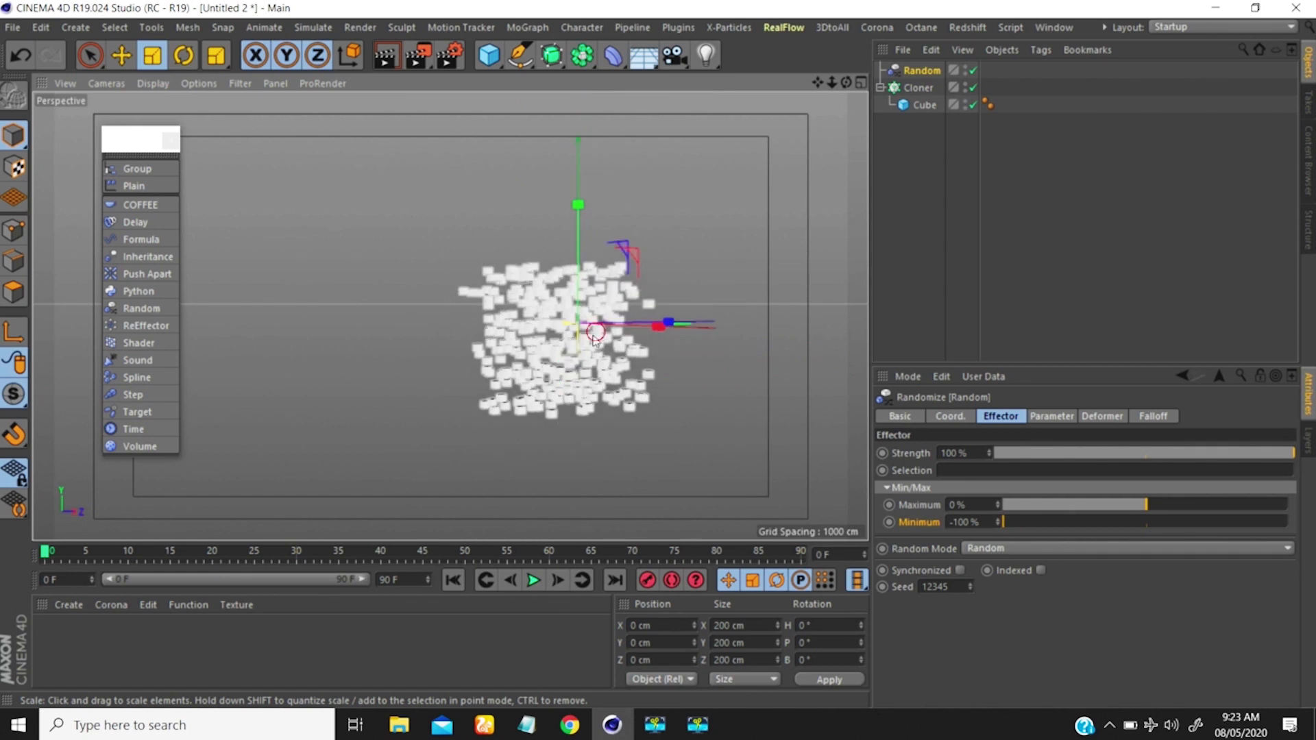
mouse_move(572, 354)
alt+mouse_down()
mouse_move(499, 379)
mouse_move(577, 344)
alt+mouse_up()
alt+drag(533, 401, 468, 267)
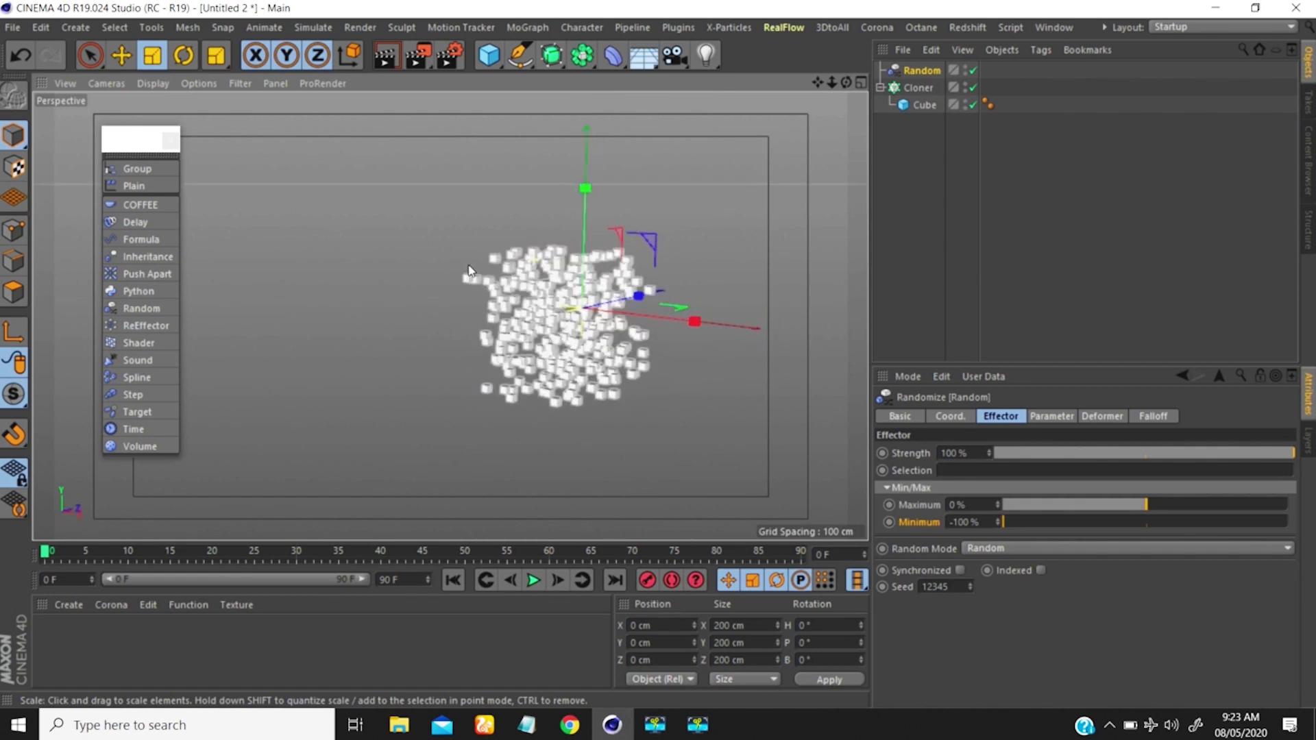
Set the Random effector's Minimum to 0%
click(982, 522)
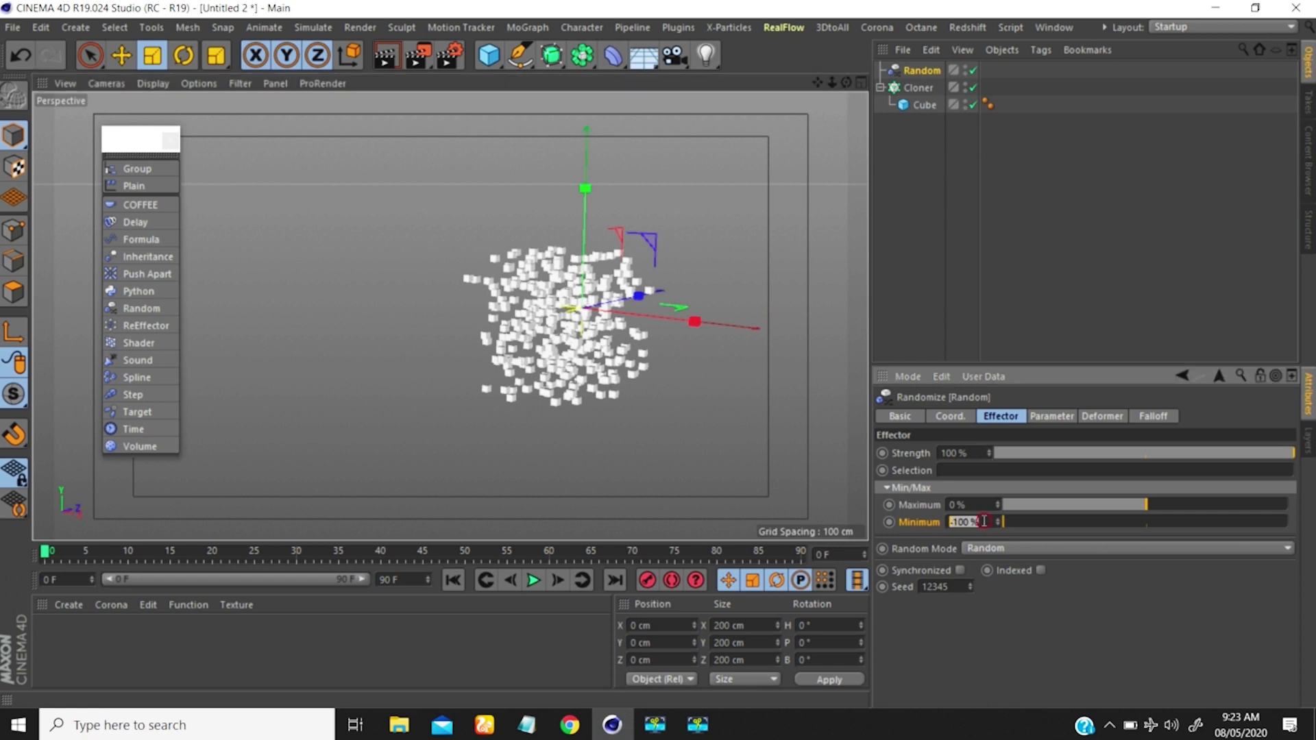
drag(984, 521, 949, 520)
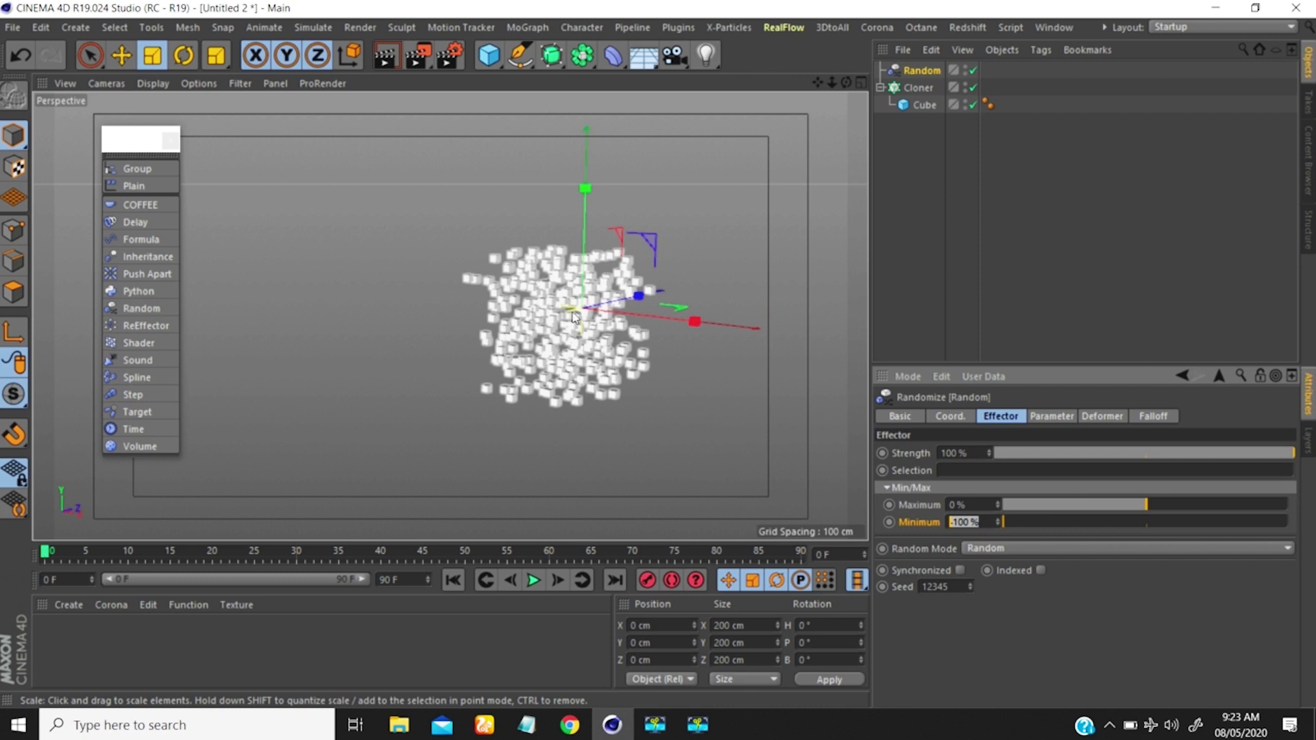
text(0)
key(Return)
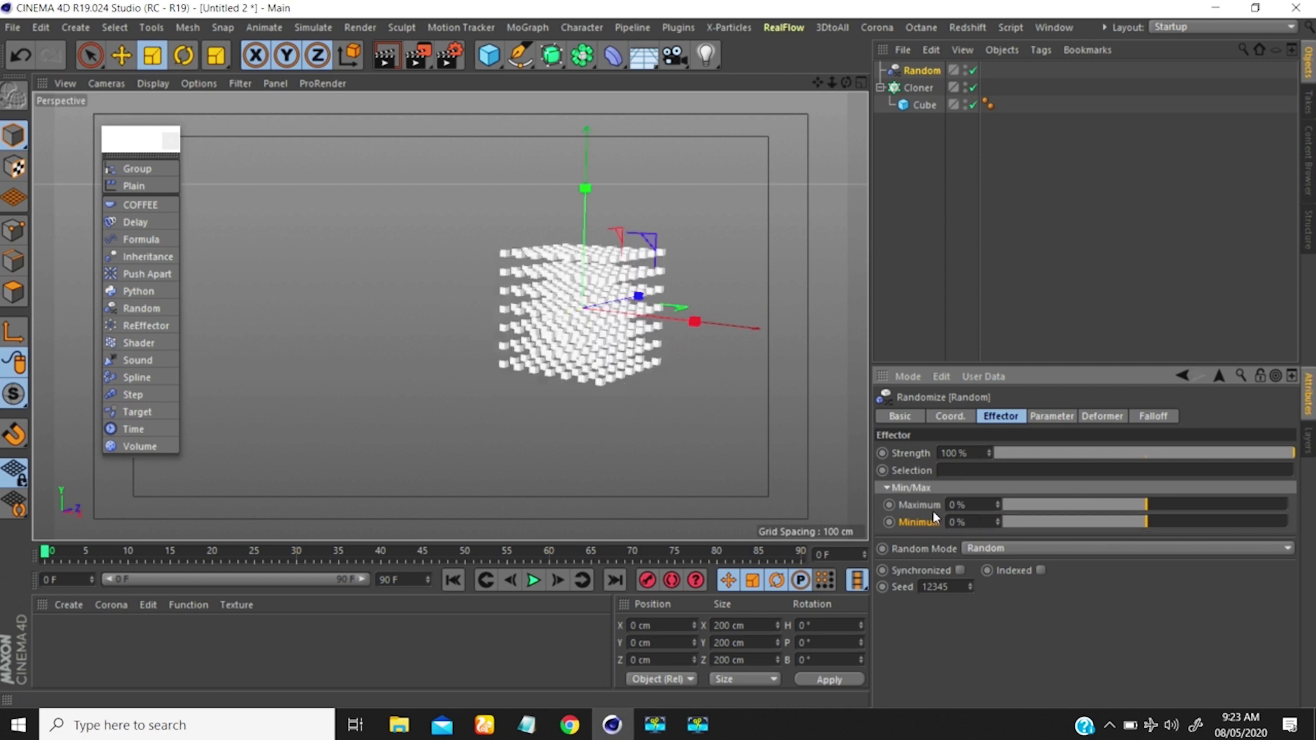
Vary the Random effector's strength with Minimum and Maximum at 0%, and return it to 100%
alt+drag(590, 279, 561, 301)
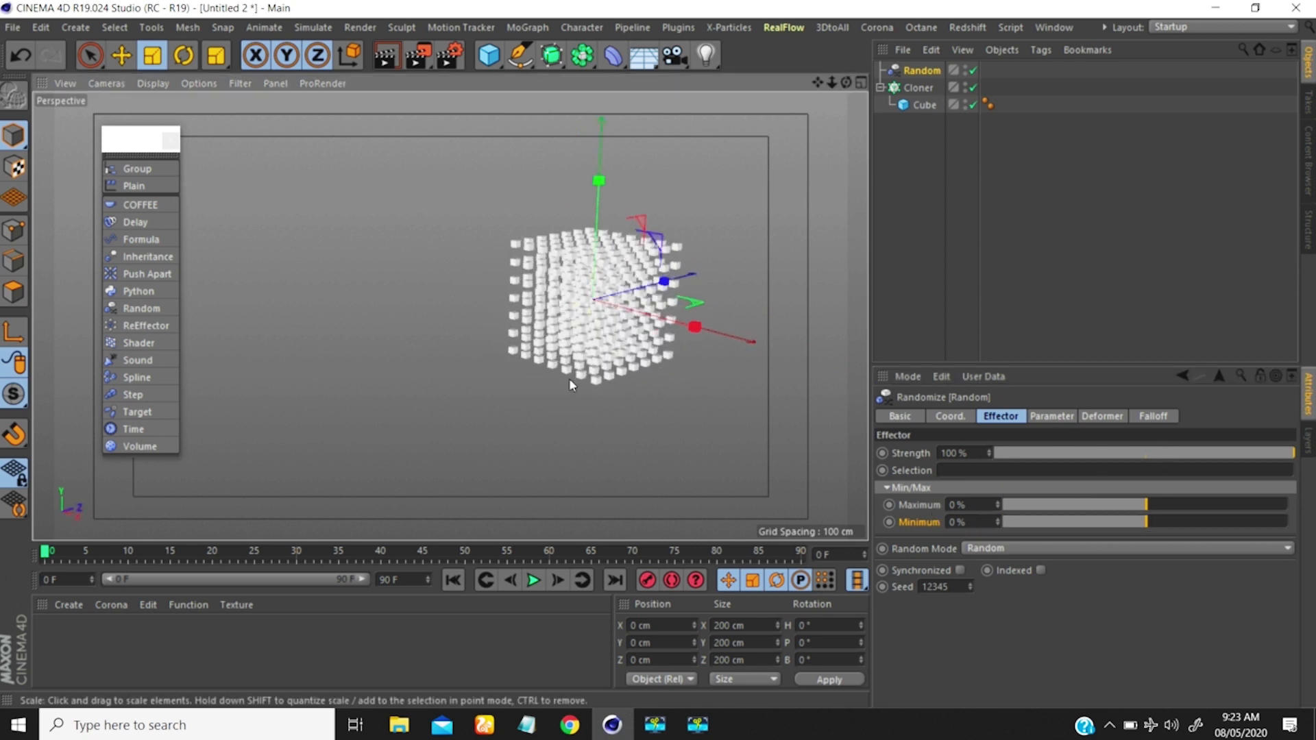
mouse_move(569, 376)
alt+mouse_down()
mouse_move(548, 332)
mouse_move(528, 356)
alt+mouse_up()
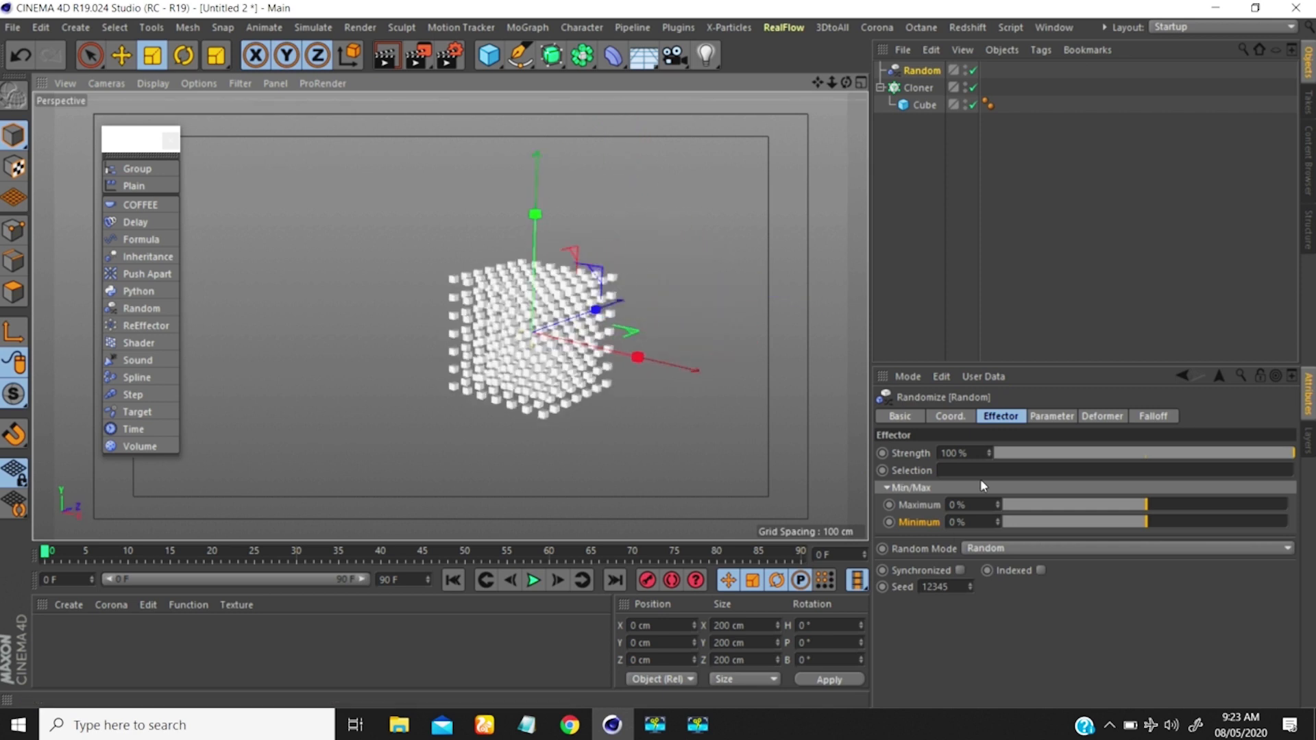
drag(1051, 453, 1293, 453)
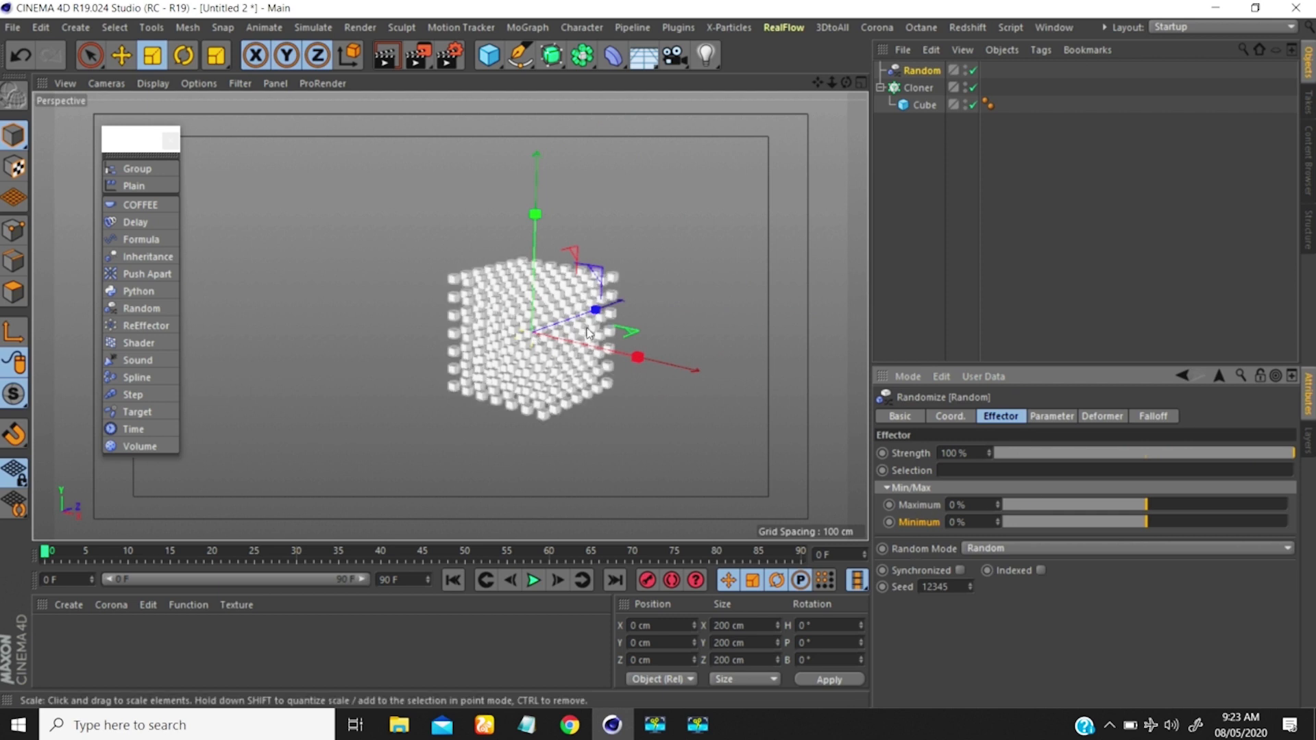
Set the Random effector's Maximum to 50%
alt+drag(568, 322, 684, 344)
double_click(964, 505)
text(50)
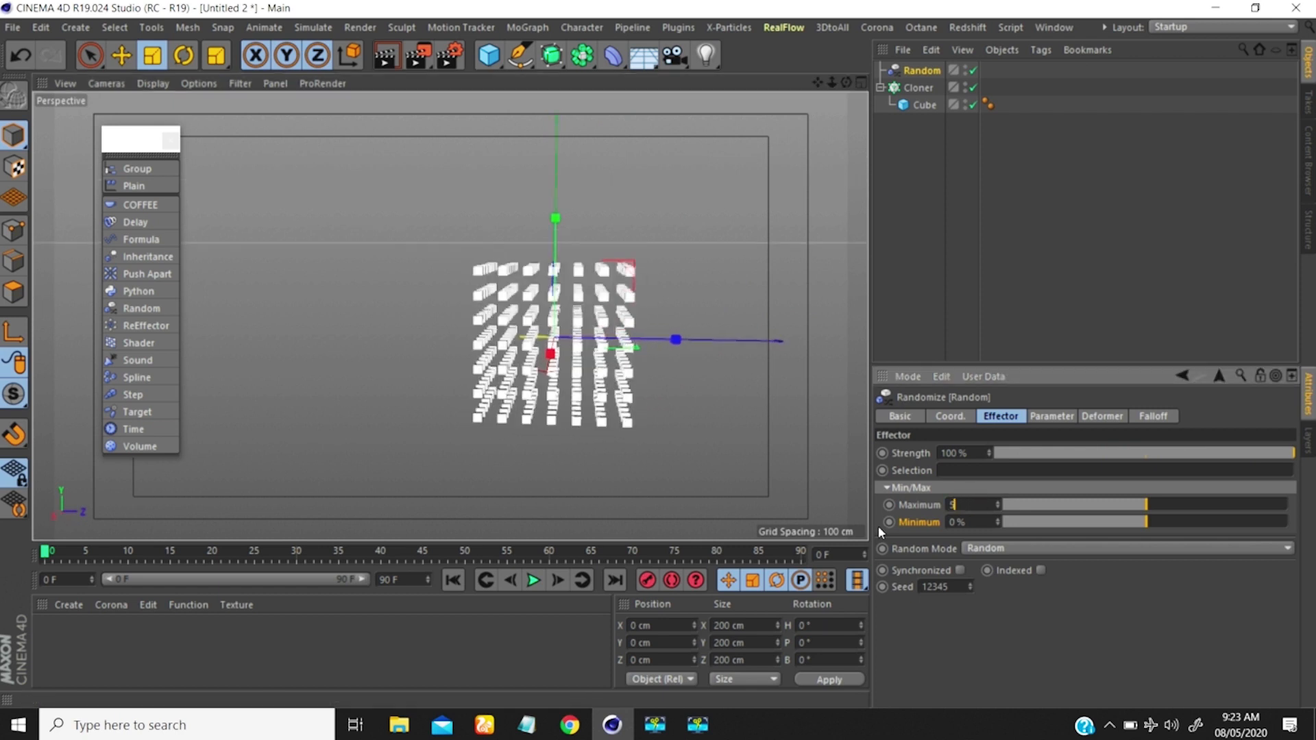
key(Return)
Set the Random effector's Minimum to -50%
alt+drag(578, 282, 596, 348)
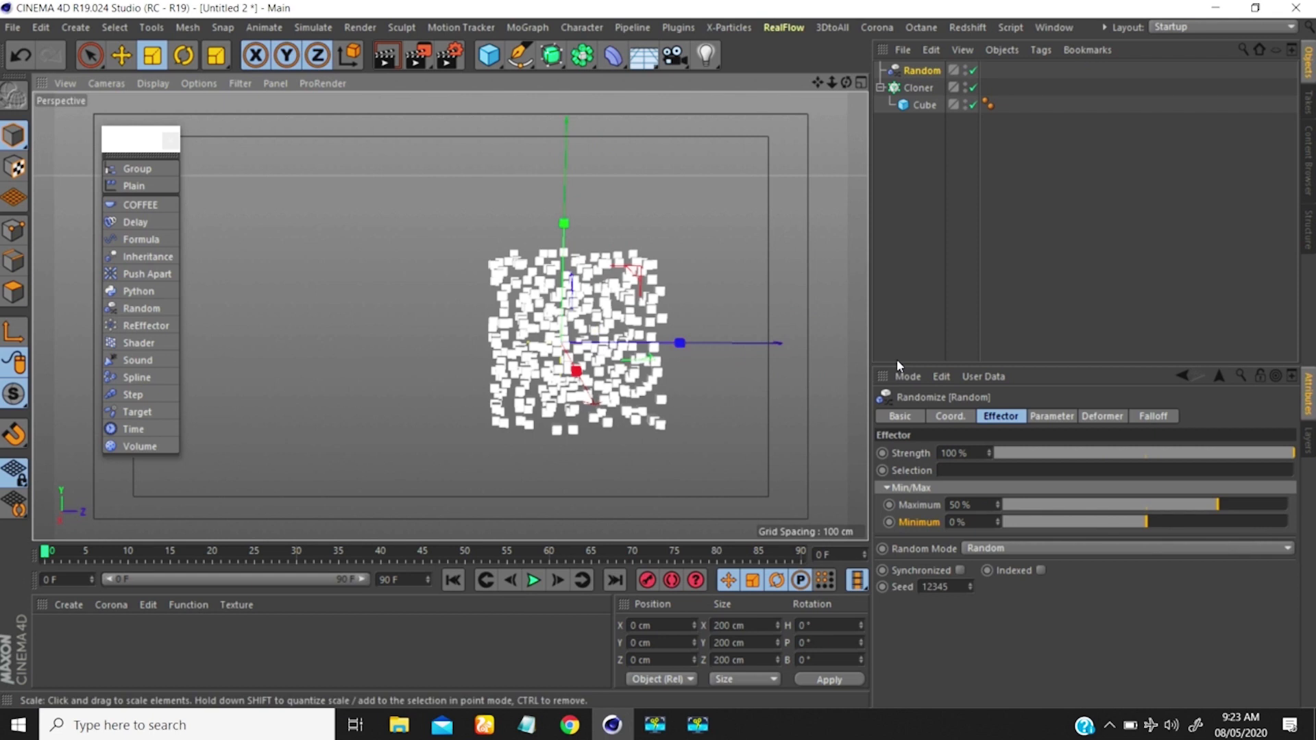
double_click(976, 523)
key(BackSpace)
text(-50)
key(Return)
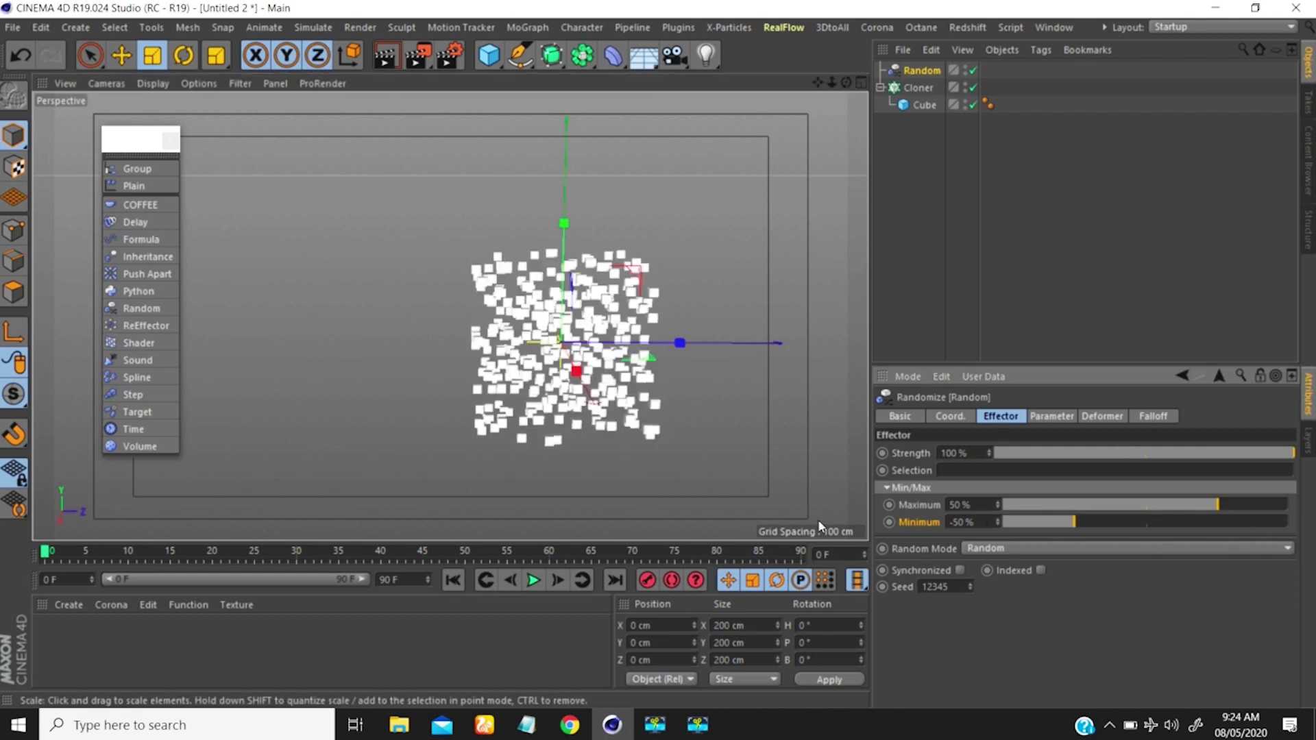
Extend the Random effector's Minimum to -100% and its Maximum to 100%
alt+drag(596, 315, 618, 297)
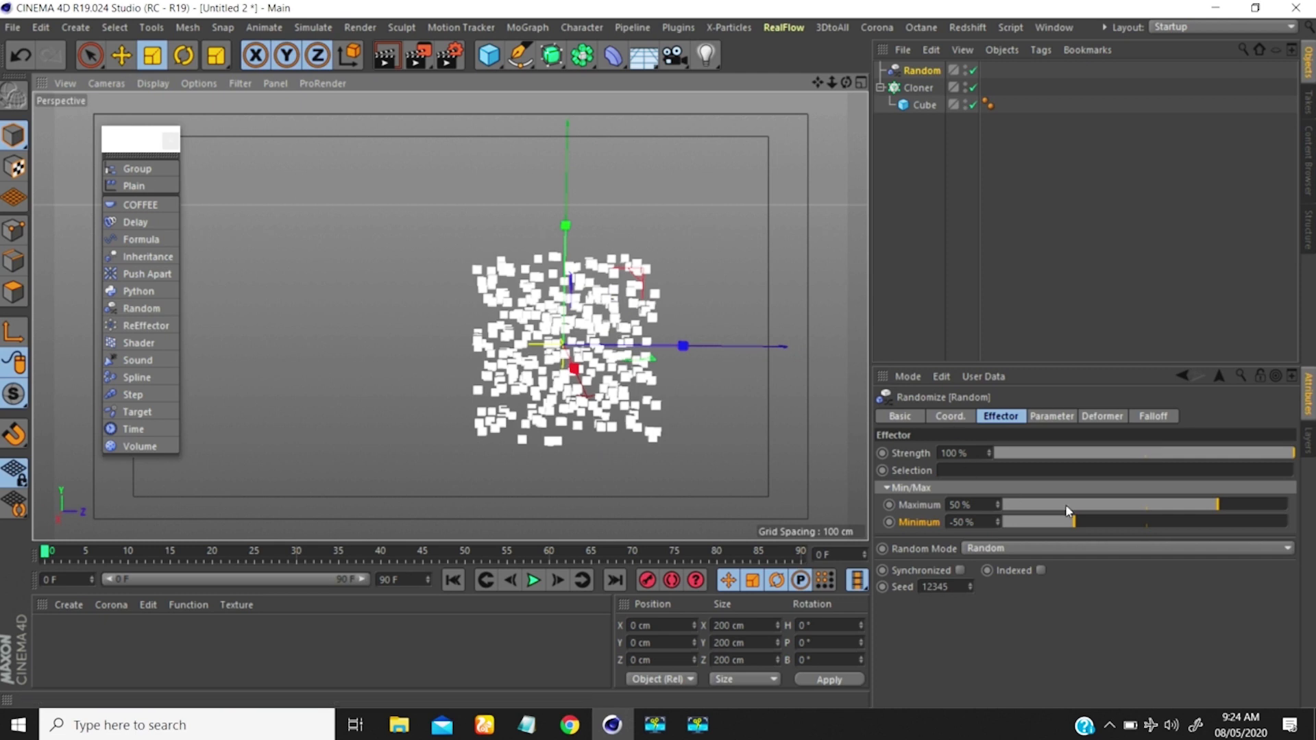
drag(1072, 522, 998, 522)
drag(1199, 507, 1311, 507)
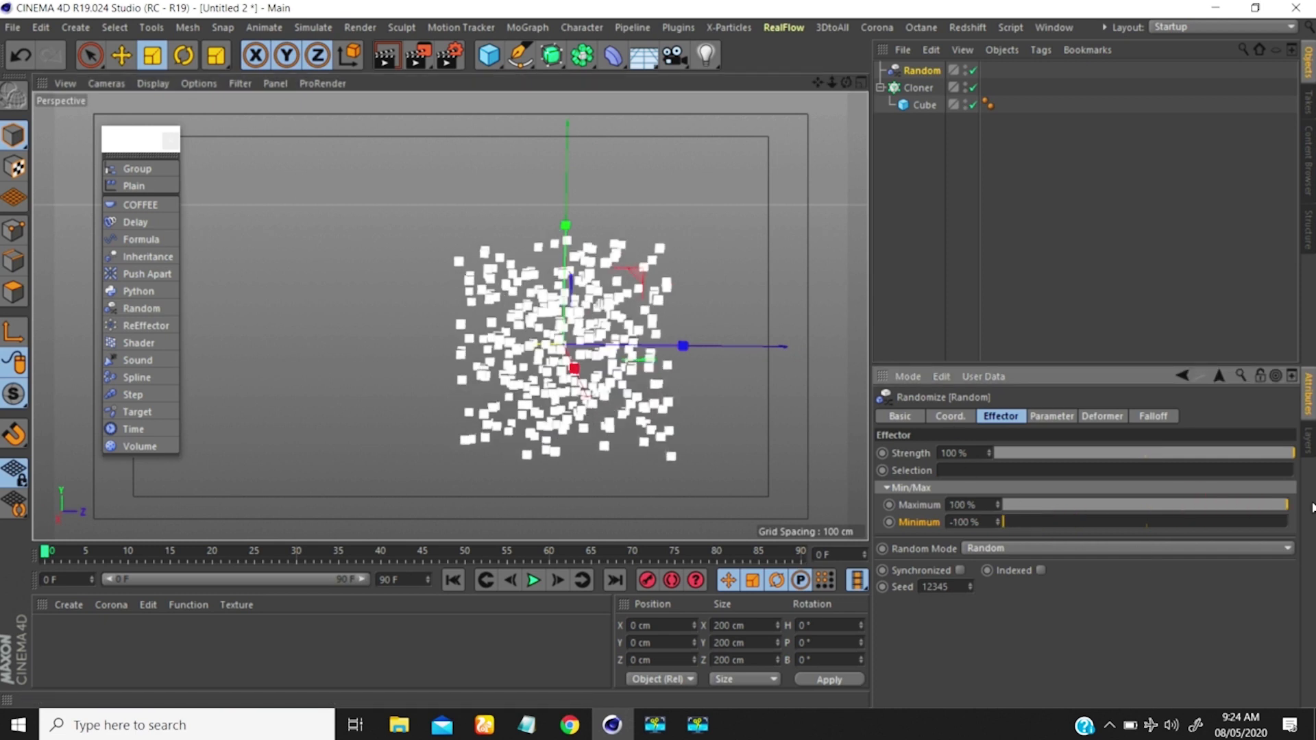
Try the Random effector's Synchronized option, turn it off again, and toggle the Indexed option
scroll(642, 437, down, 1)
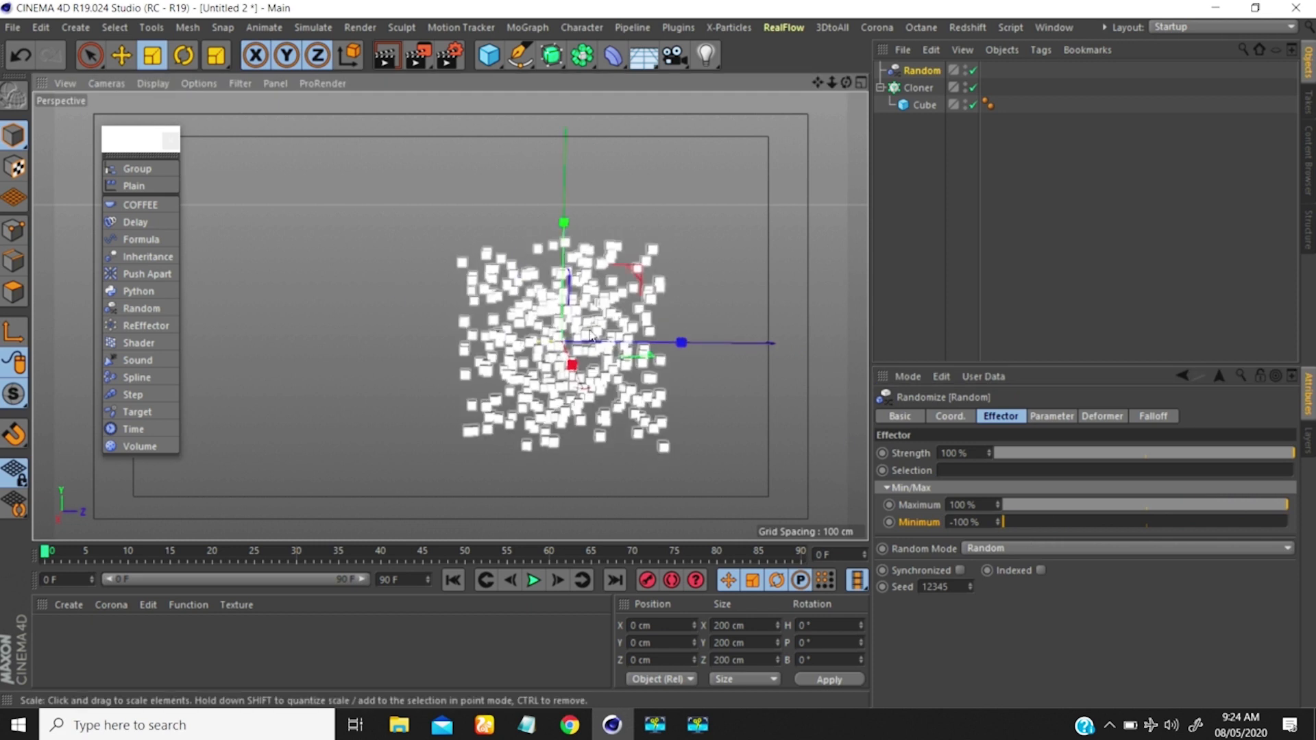
mouse_move(607, 312)
alt+mouse_down()
mouse_move(642, 327)
mouse_move(621, 327)
alt+mouse_up()
mouse_move(622, 328)
alt+right_down()
mouse_move(622, 259)
mouse_move(601, 316)
alt+right_up()
mouse_move(601, 317)
alt+mouse_down()
mouse_move(588, 291)
mouse_move(587, 330)
alt+mouse_up()
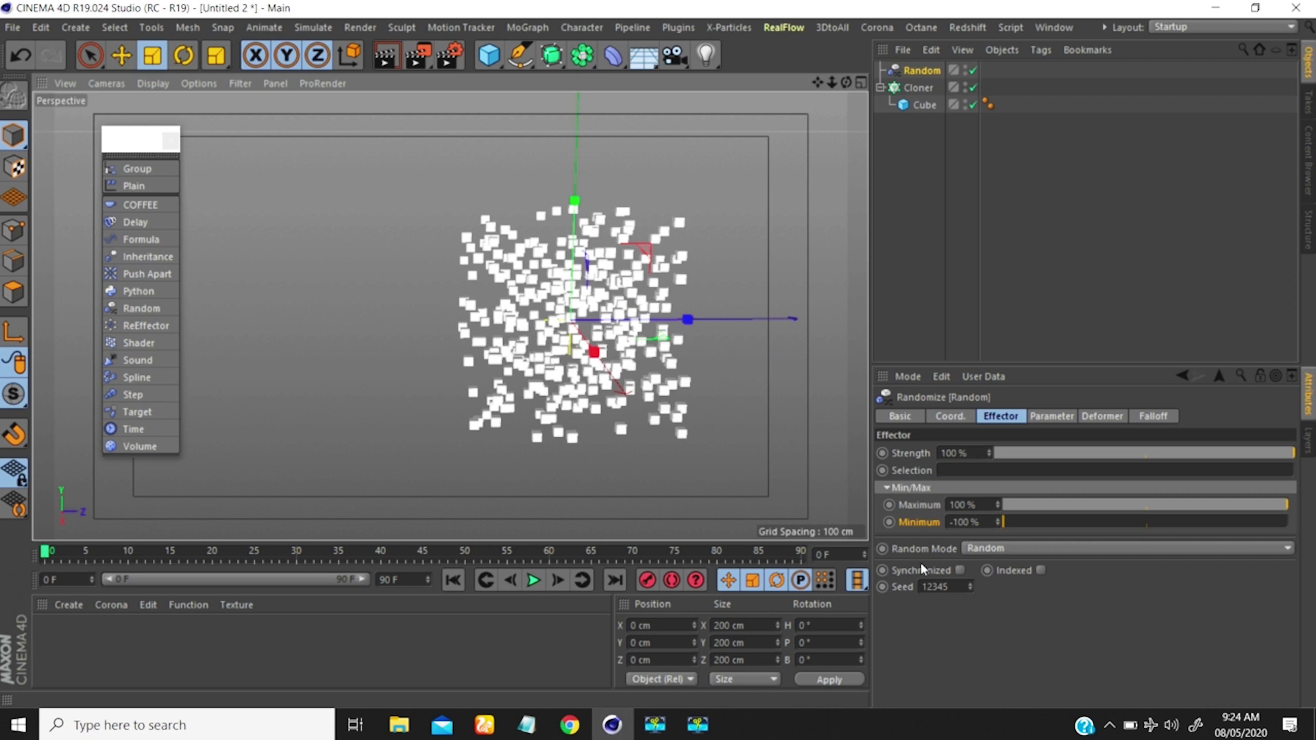
click(960, 570)
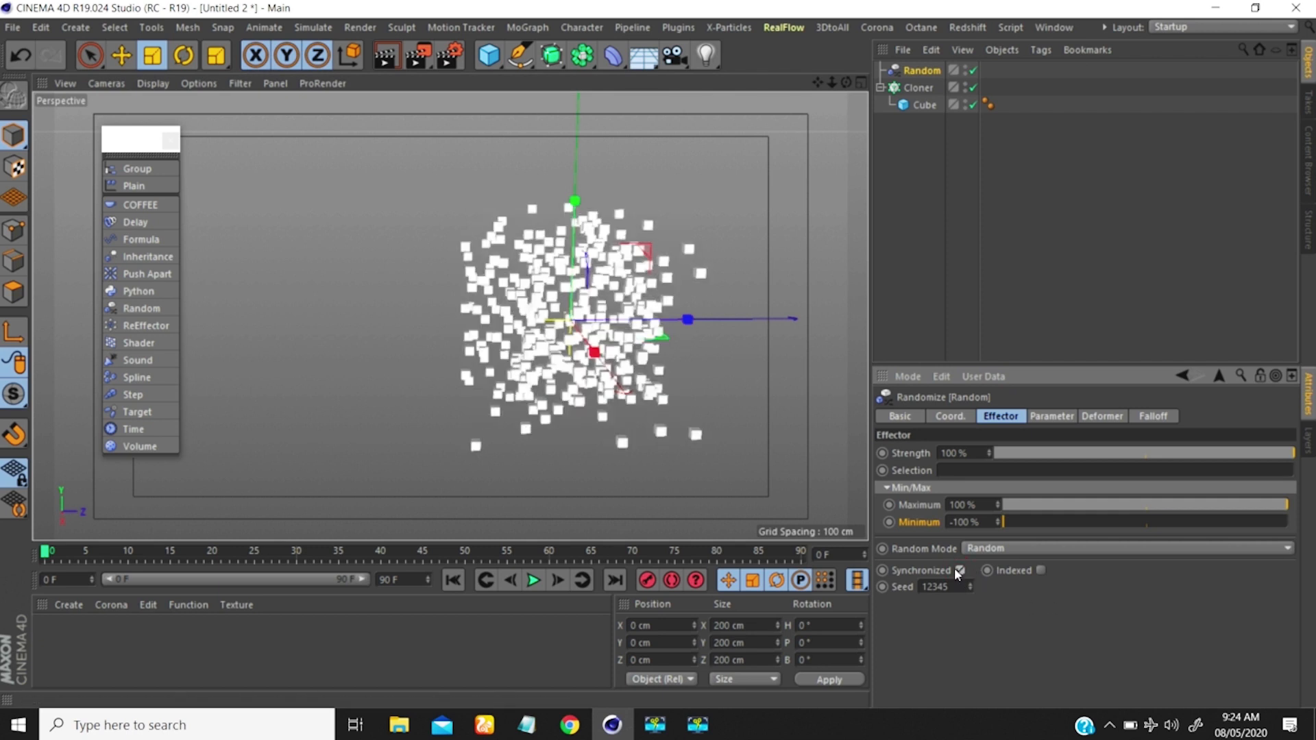
click(960, 571)
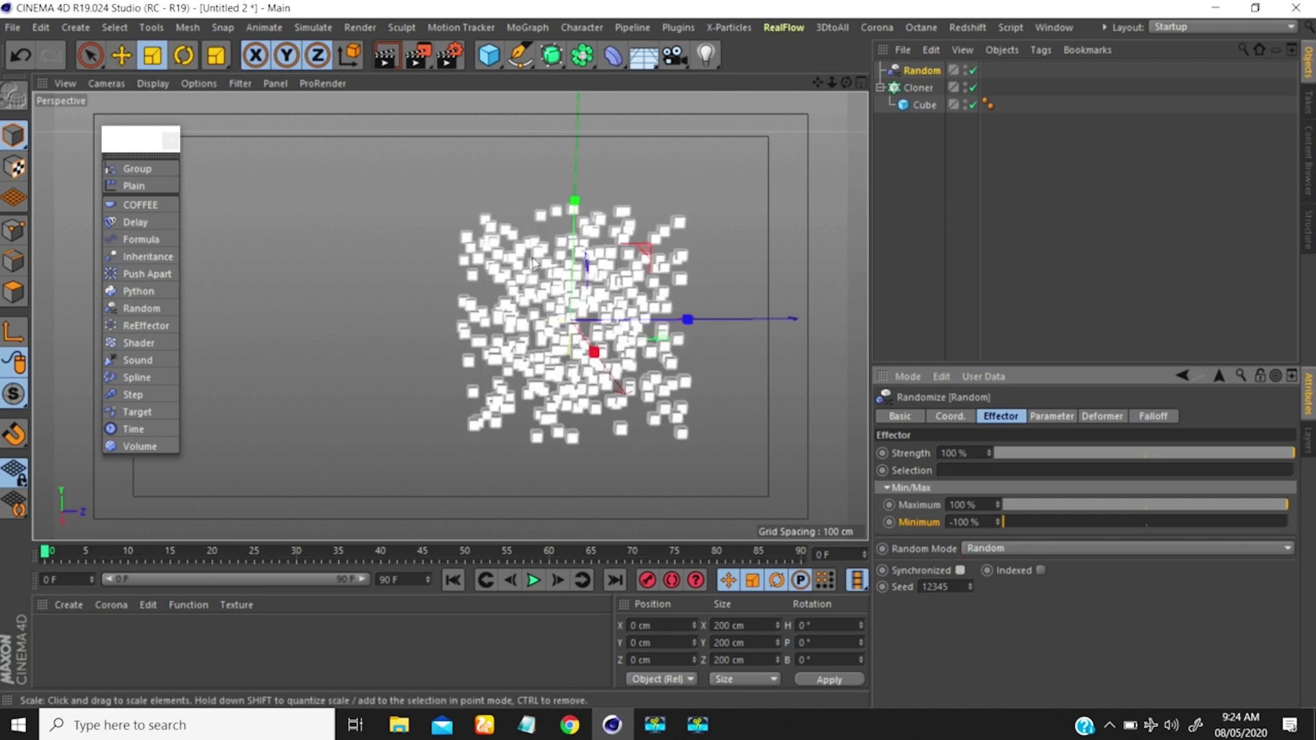
click(1041, 570)
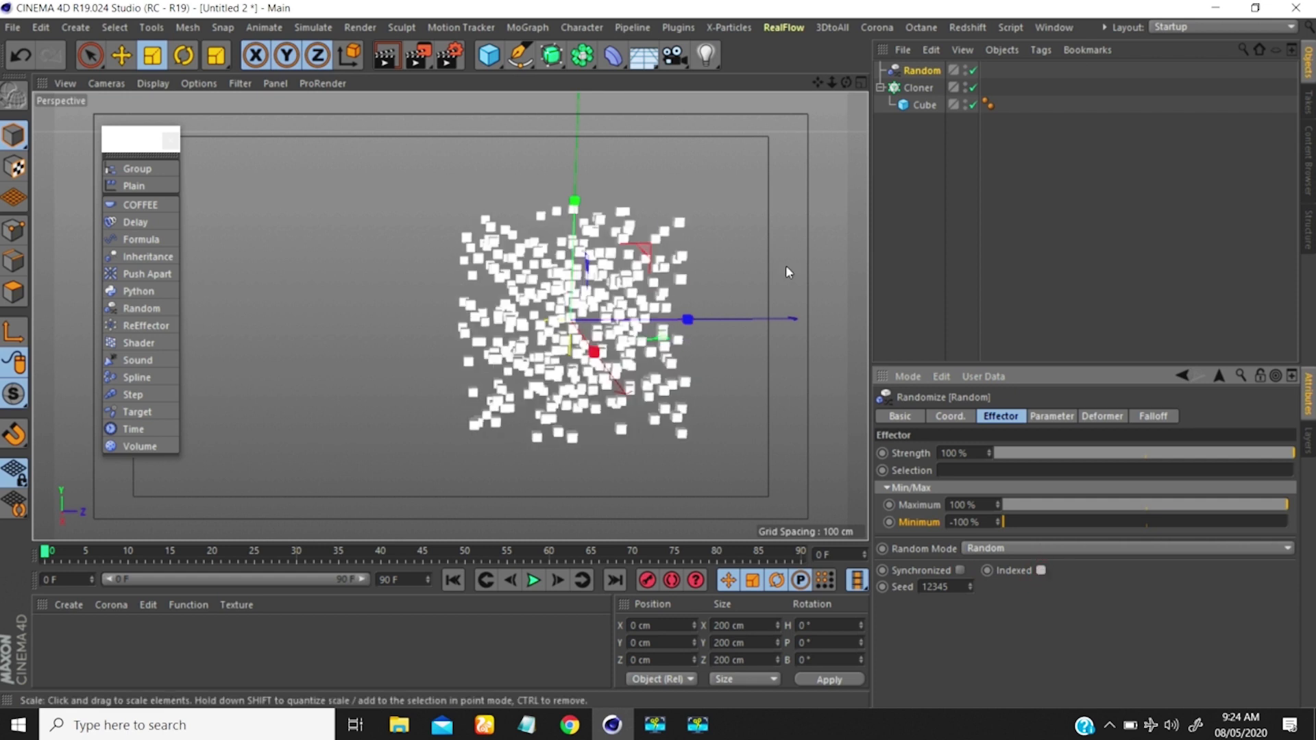
Vary the Random effector's seed and return it to 12345
mouse_move(610, 300)
alt+mouse_down()
mouse_move(790, 282)
mouse_move(607, 304)
alt+mouse_up()
alt+middle_drag(522, 304, 452, 302)
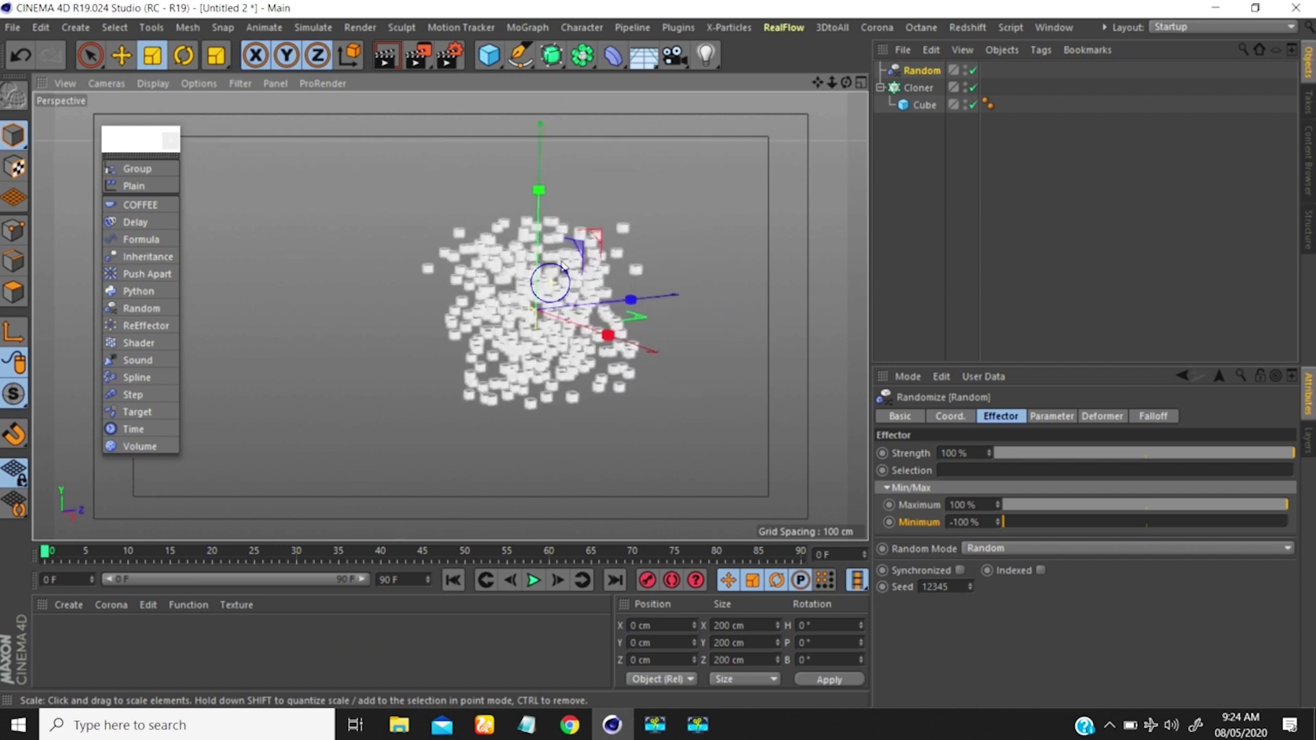
alt+right_drag(456, 302, 572, 266)
mouse_move(551, 306)
alt+mouse_down()
mouse_move(552, 256)
mouse_move(568, 287)
alt+mouse_up()
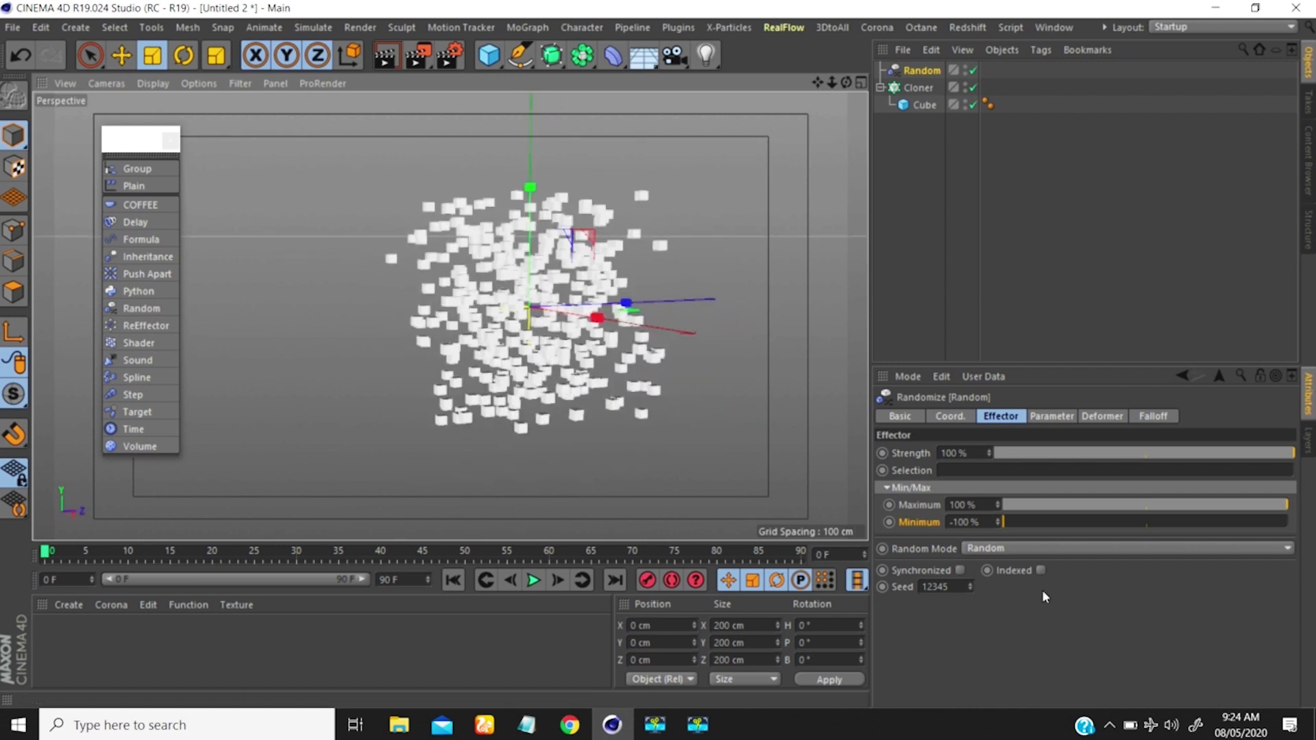
drag(971, 584, 969, 589)
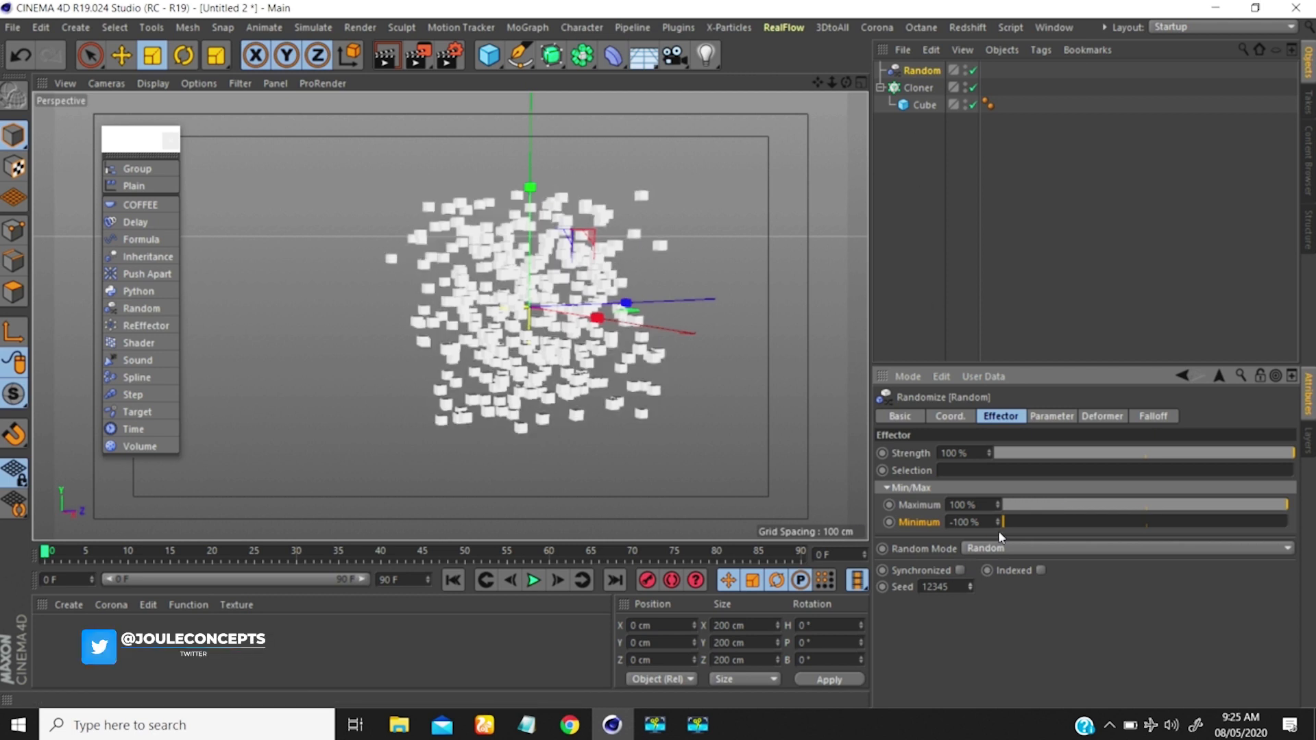
Switch the Random effector's Random Mode to Gaussian
click(992, 550)
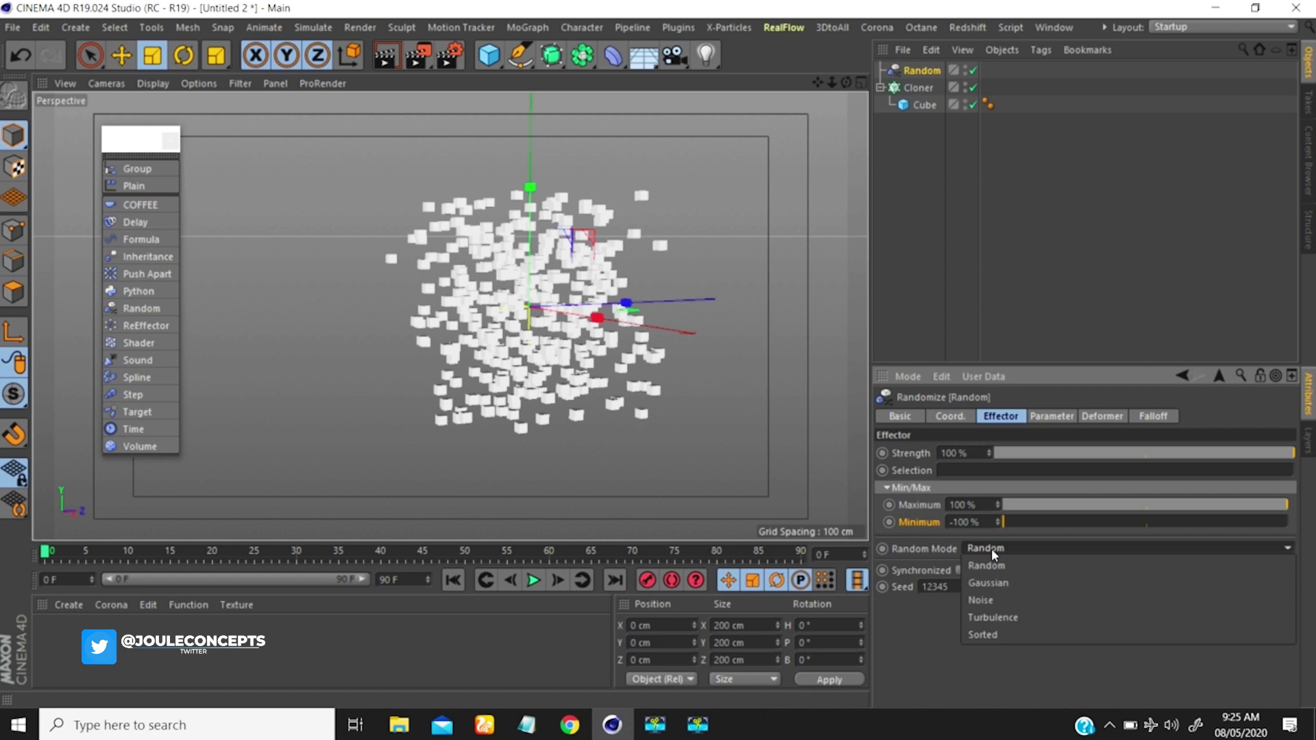
click(1000, 582)
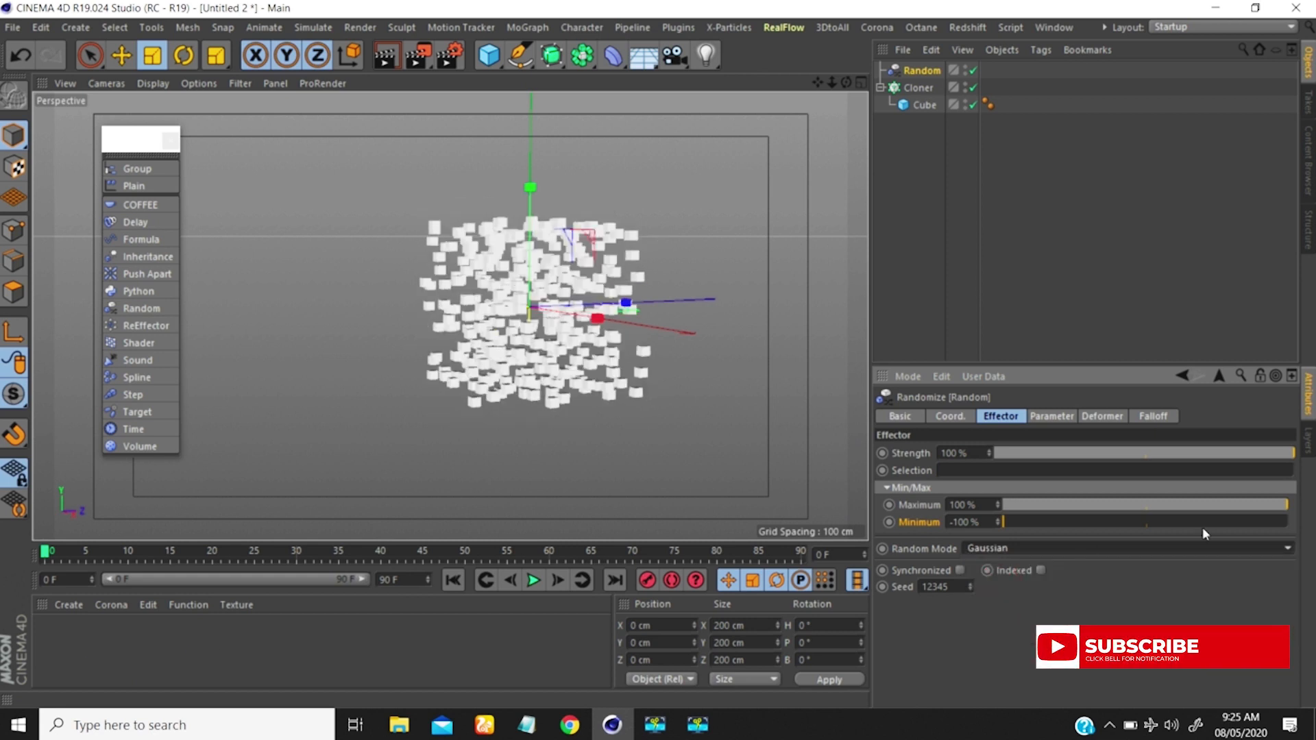
mouse_move(457, 231)
alt+mouse_down()
mouse_move(647, 387)
mouse_move(397, 250)
mouse_move(428, 254)
alt+mouse_up()
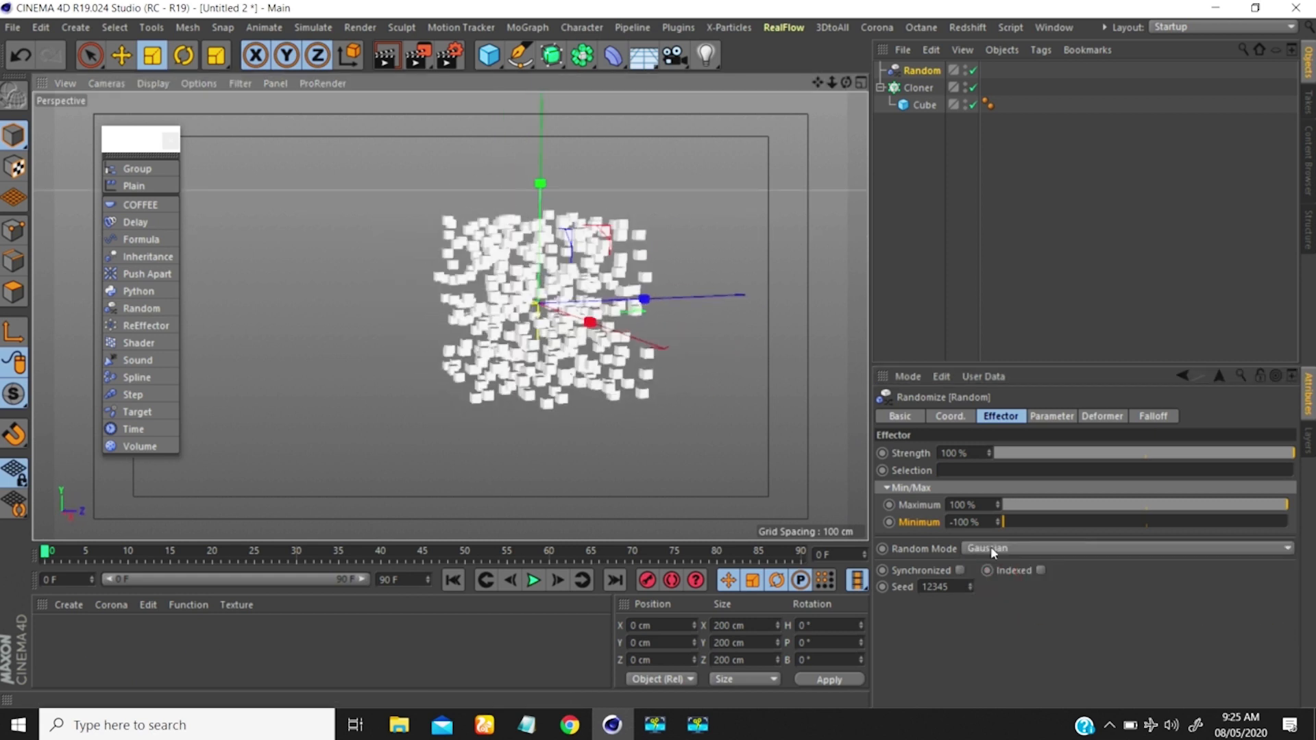
Switch the Random Mode to Noise and play the animation to watch the clones move
click(990, 547)
click(992, 595)
mouse_move(550, 292)
alt+mouse_down()
mouse_move(768, 314)
mouse_move(632, 310)
mouse_move(658, 336)
alt+mouse_up()
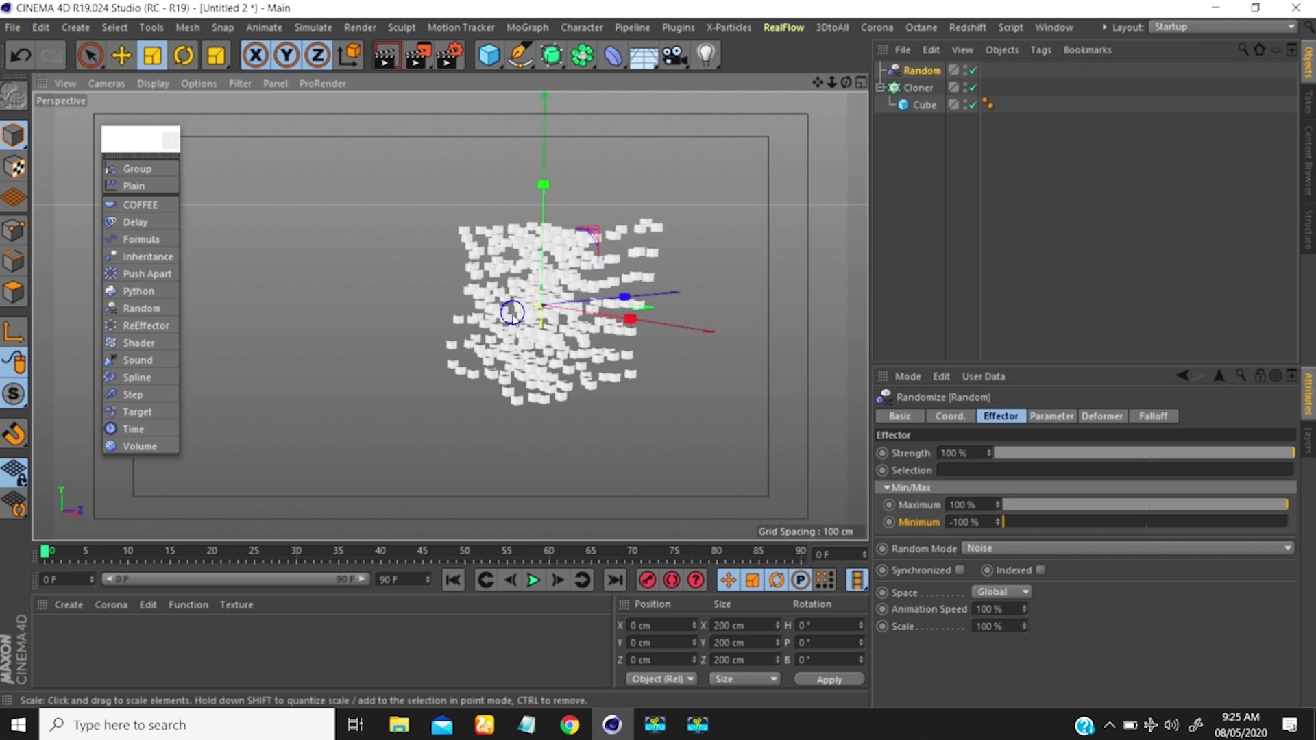
alt+drag(513, 313, 652, 331)
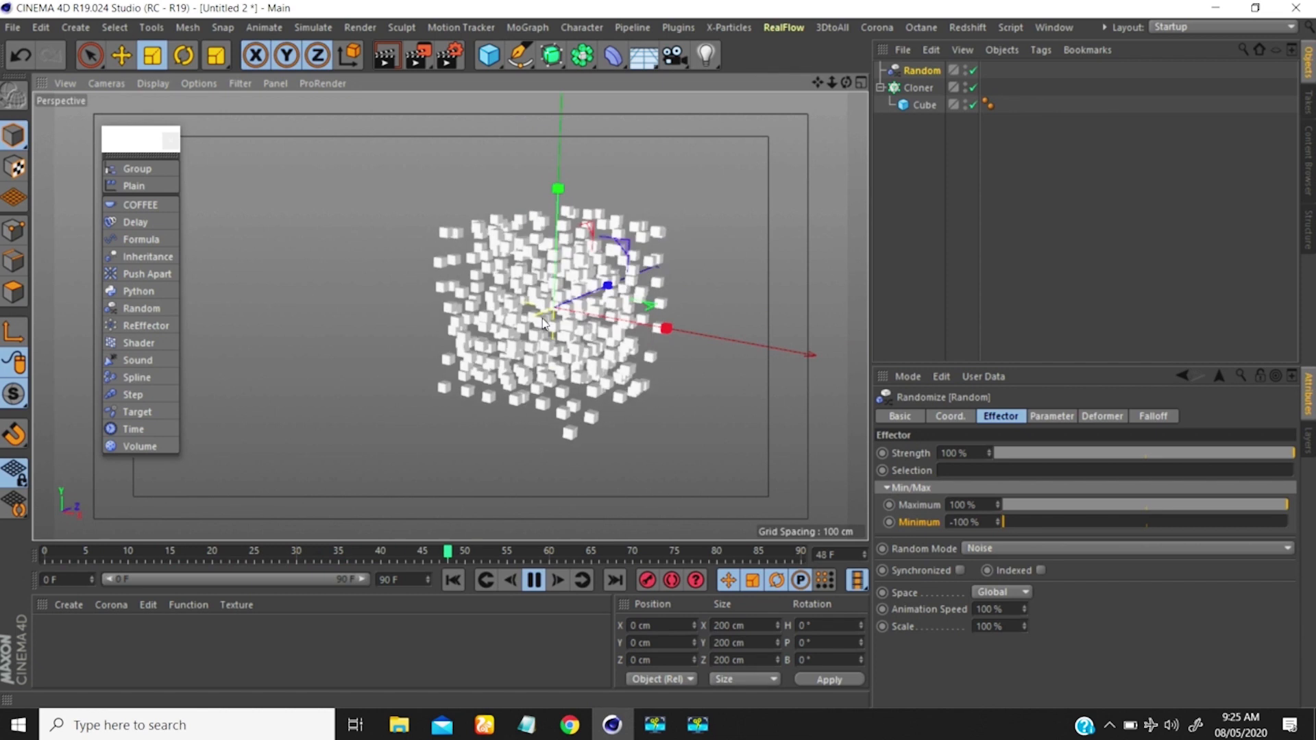
alt+drag(560, 253, 532, 242)
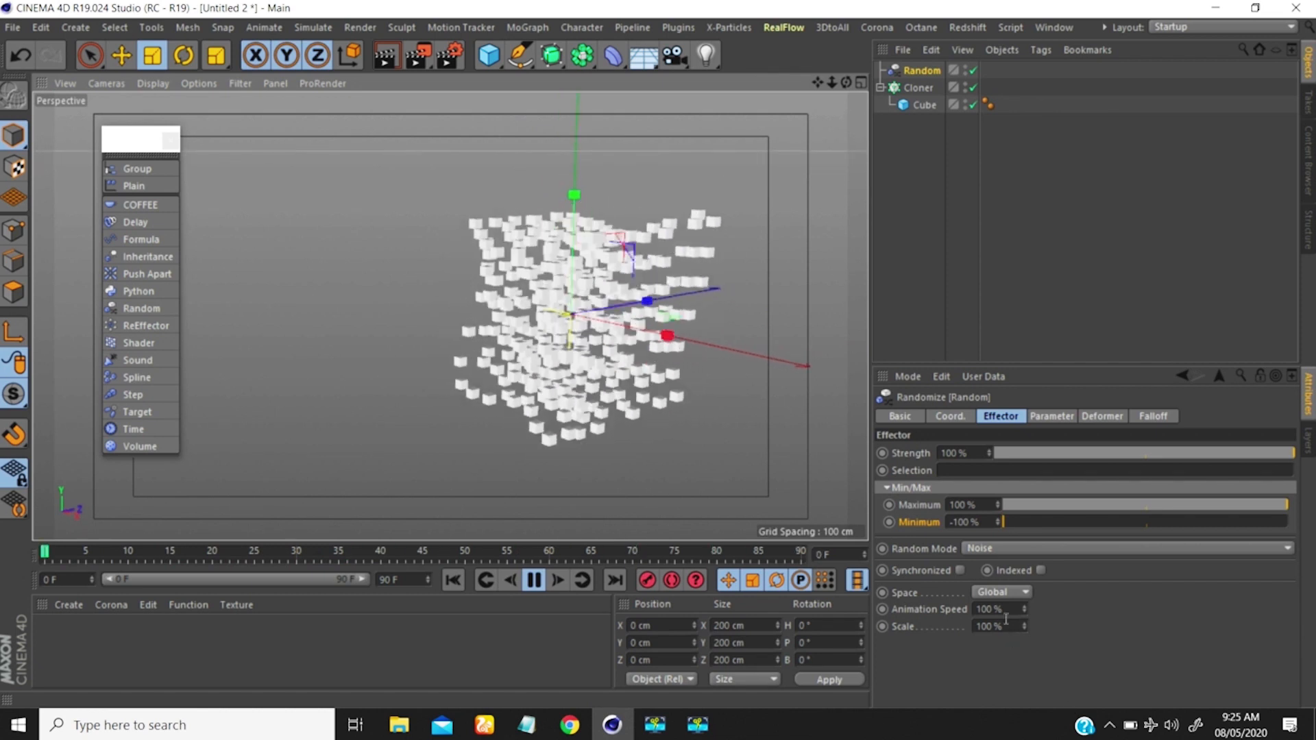
Set the noise's Animation Speed to 300% while the animation plays
drag(1008, 609, 939, 610)
text(300)
key(Return)
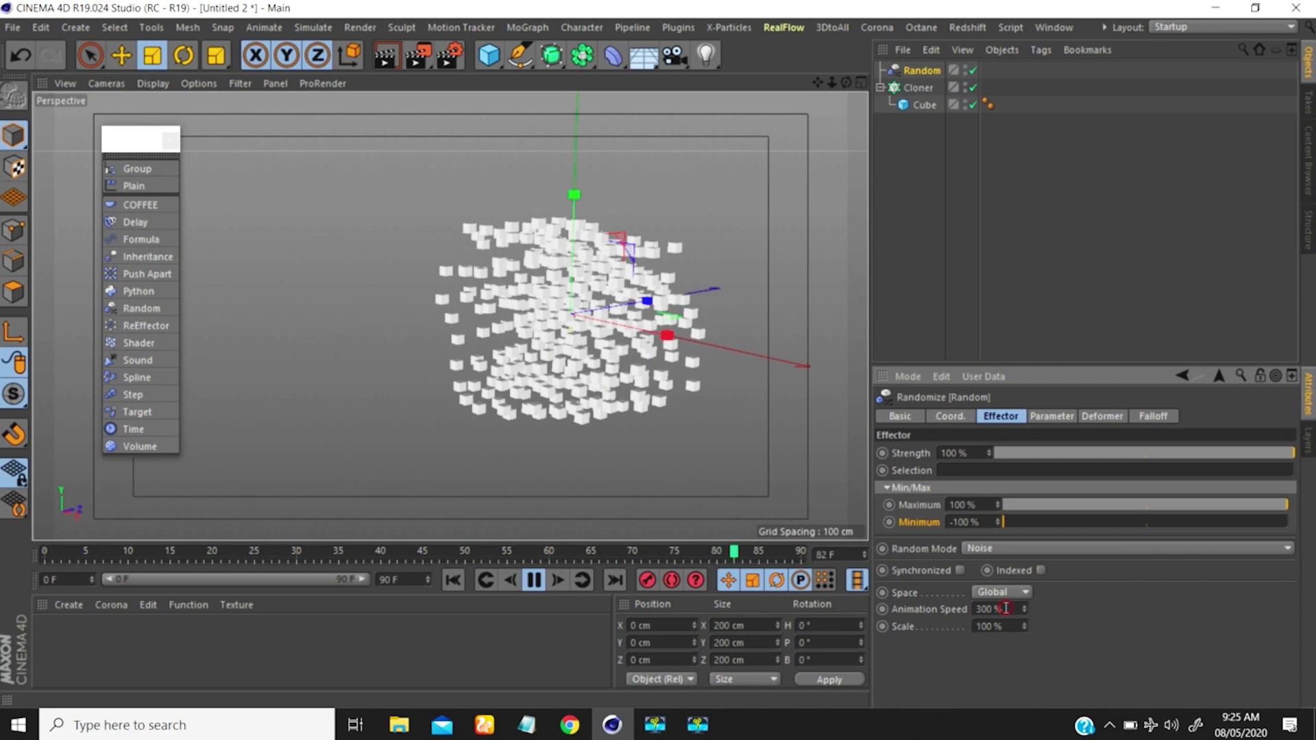
Slow the noise's Animation Speed to 50%, and return it to 100%
drag(1003, 609, 940, 609)
text(50)
key(Return)
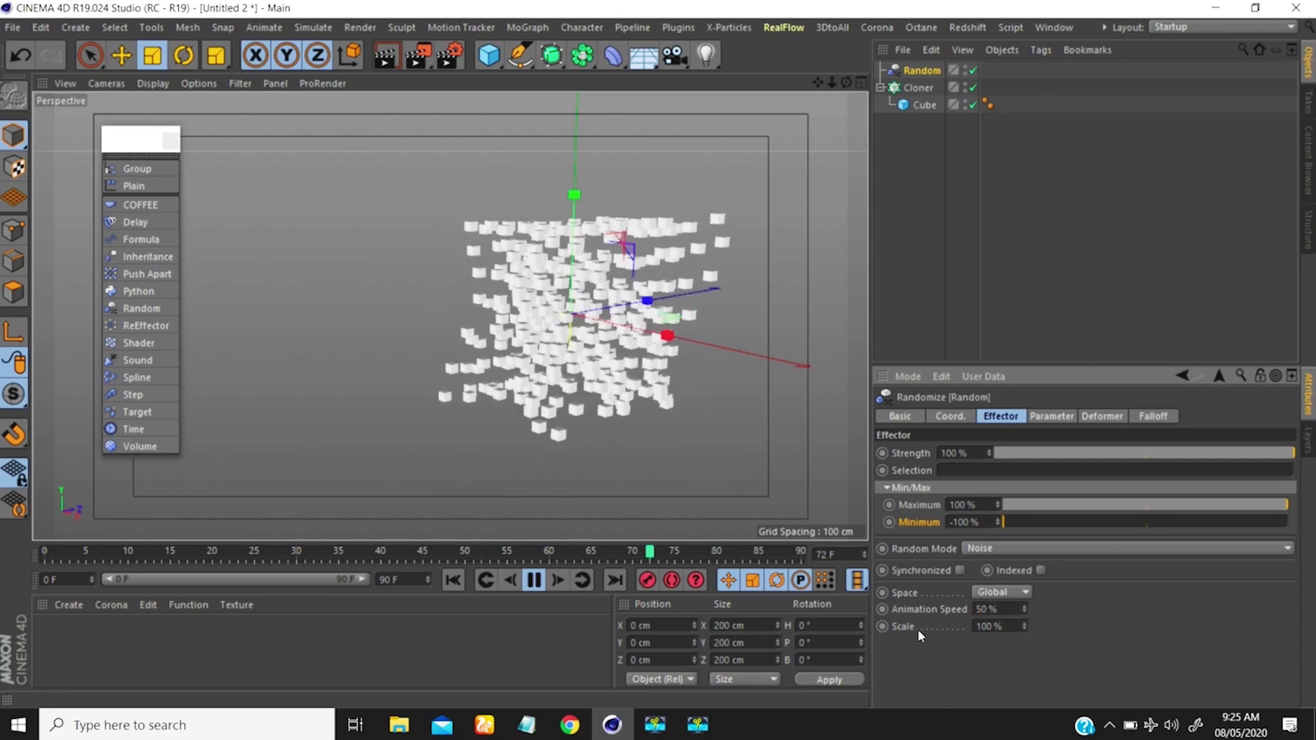
drag(1003, 609, 954, 607)
text(100)
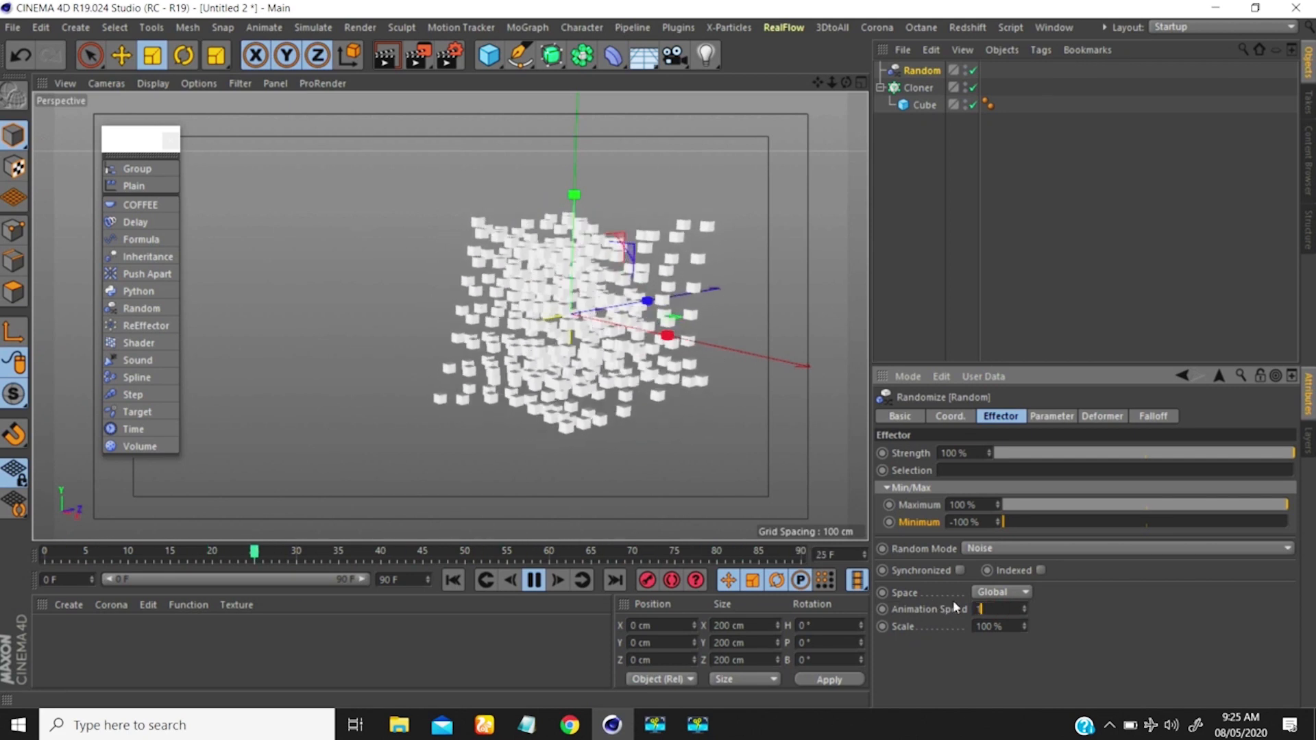
key(Return)
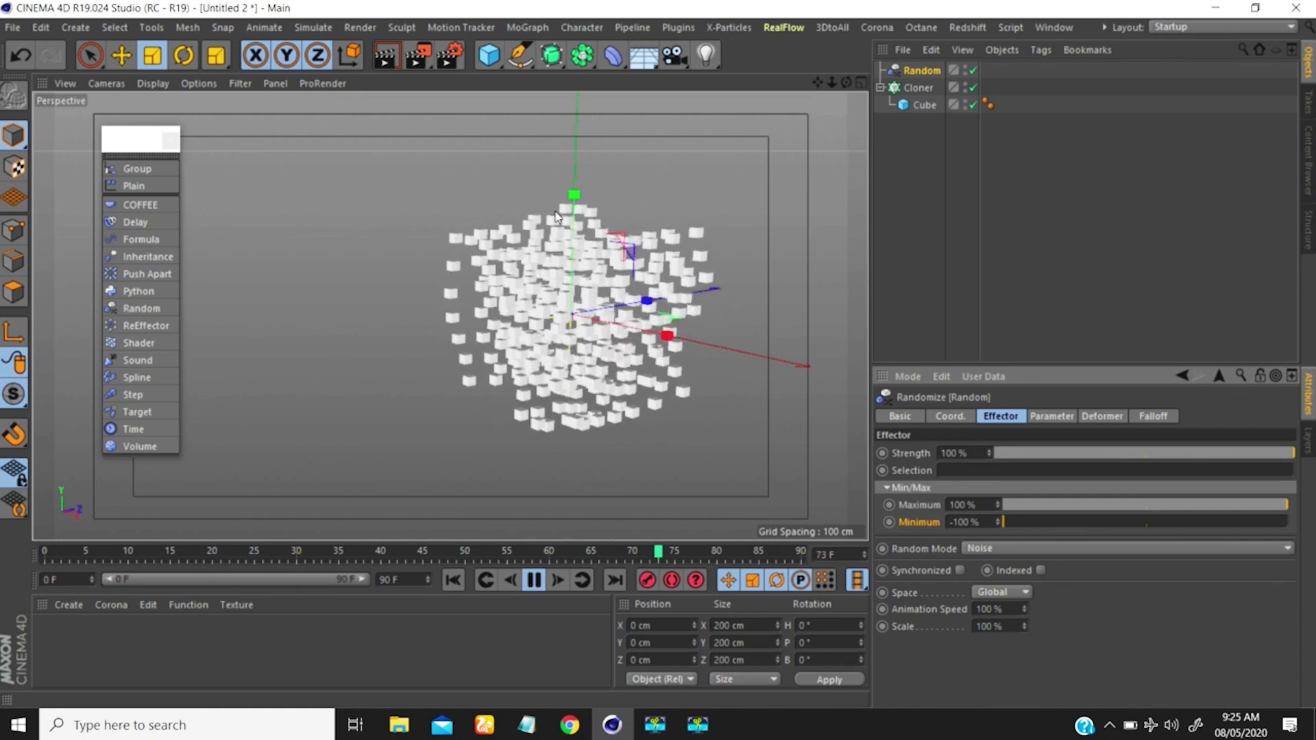
Set the noise's Scale to 20%
mouse_move(614, 259)
alt+mouse_down()
mouse_move(583, 260)
mouse_move(610, 274)
mouse_move(636, 255)
alt+mouse_up()
scroll(614, 259, up, 3)
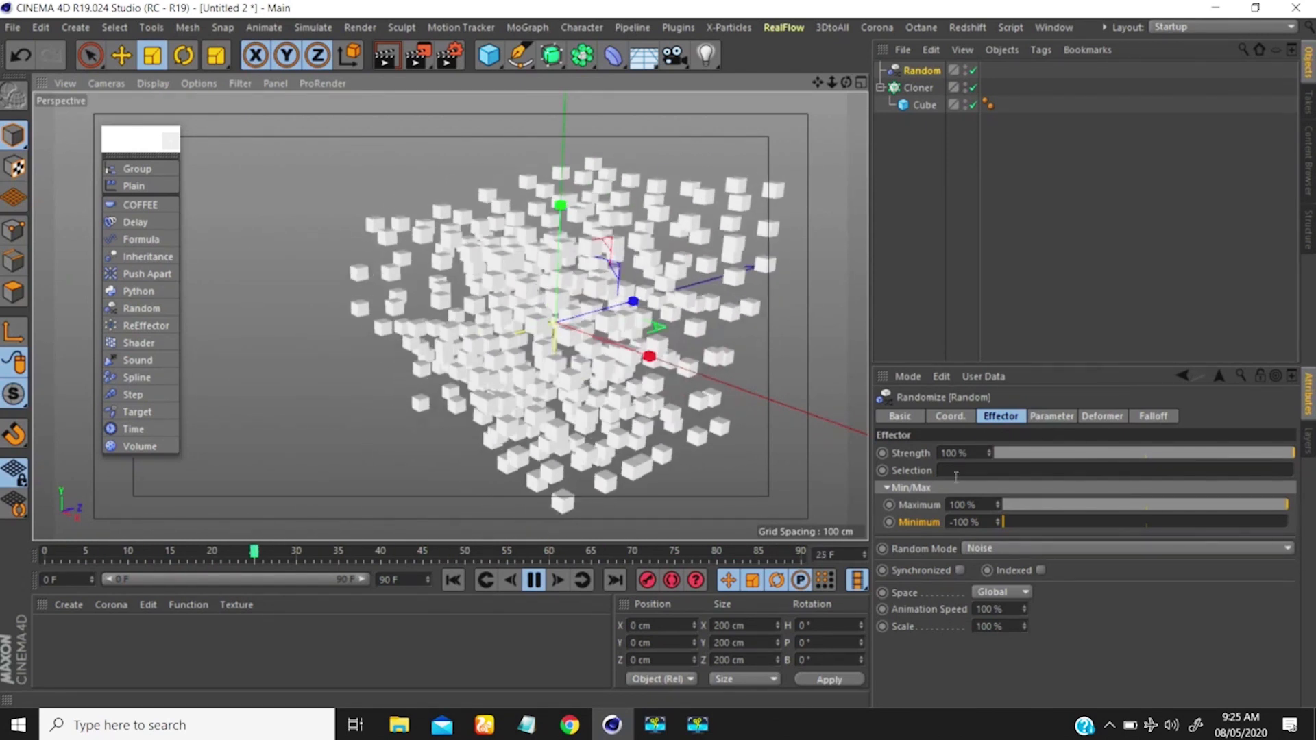
click(994, 626)
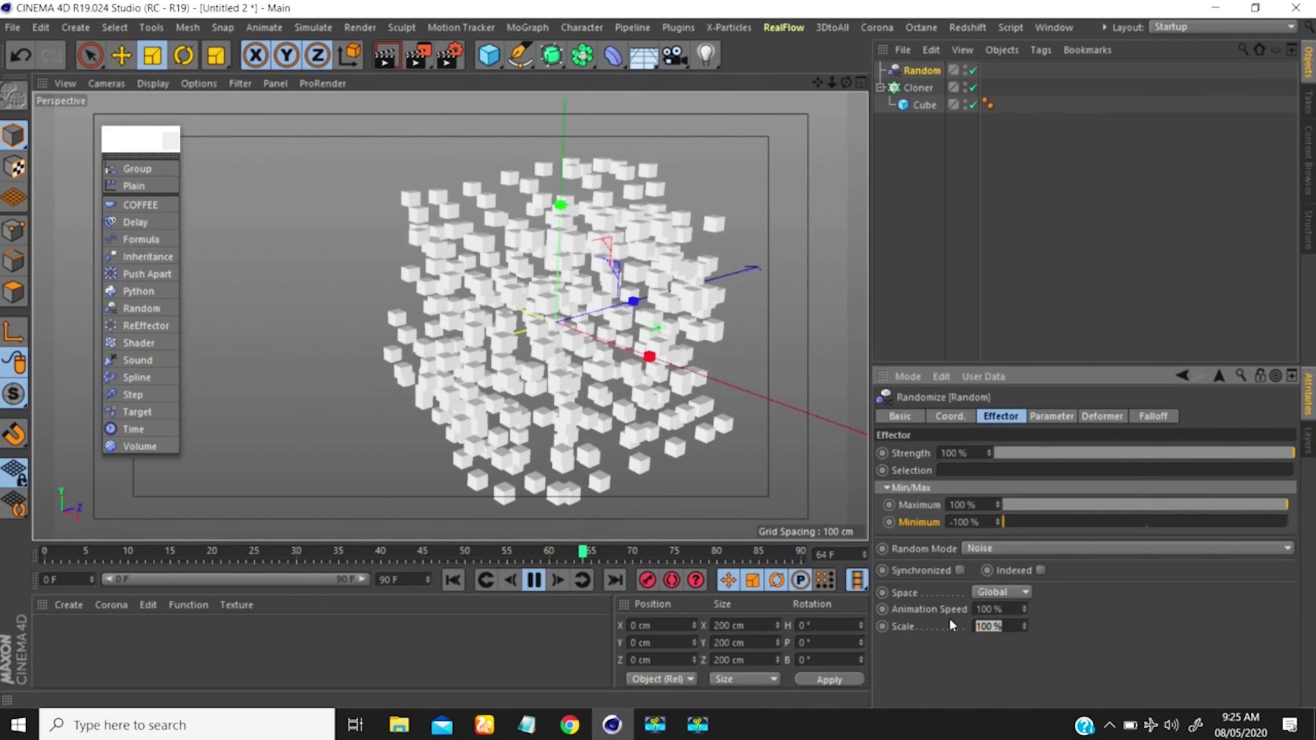
text(20)
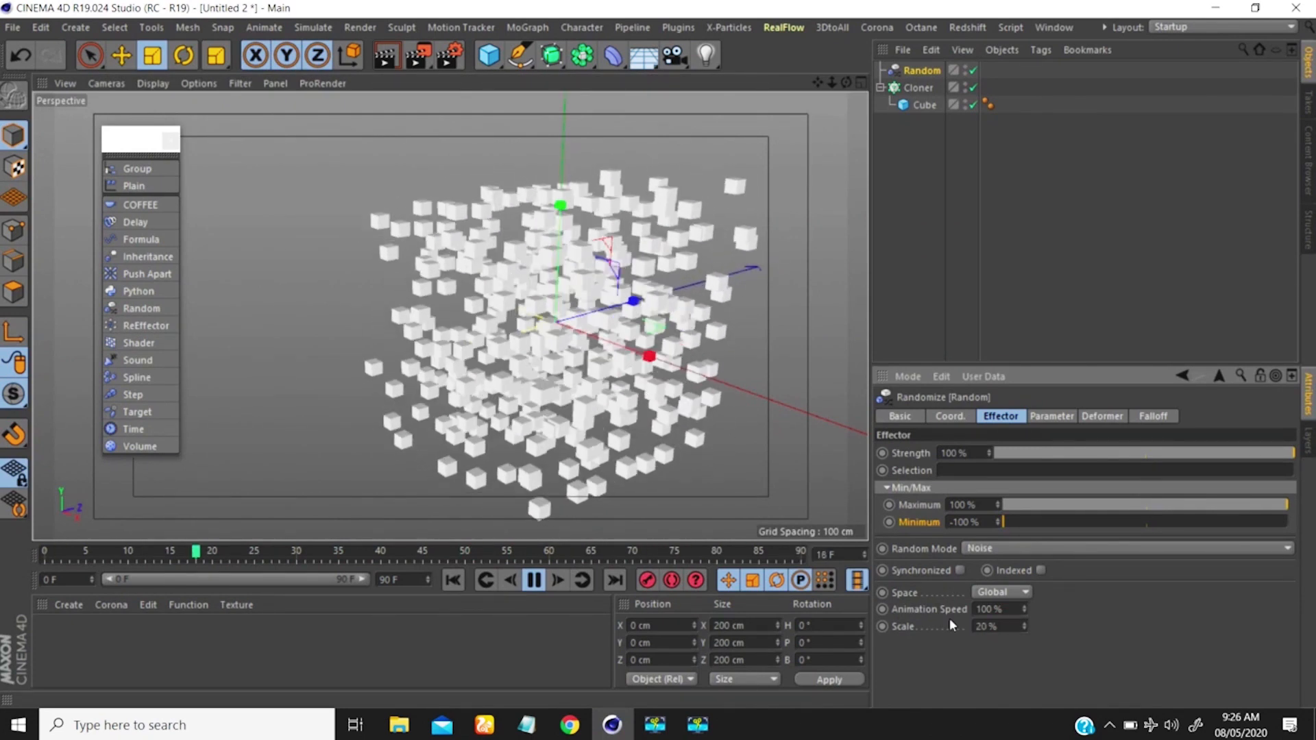
key(Return)
Set the noise's Scale to 400%
alt+drag(586, 273, 559, 270)
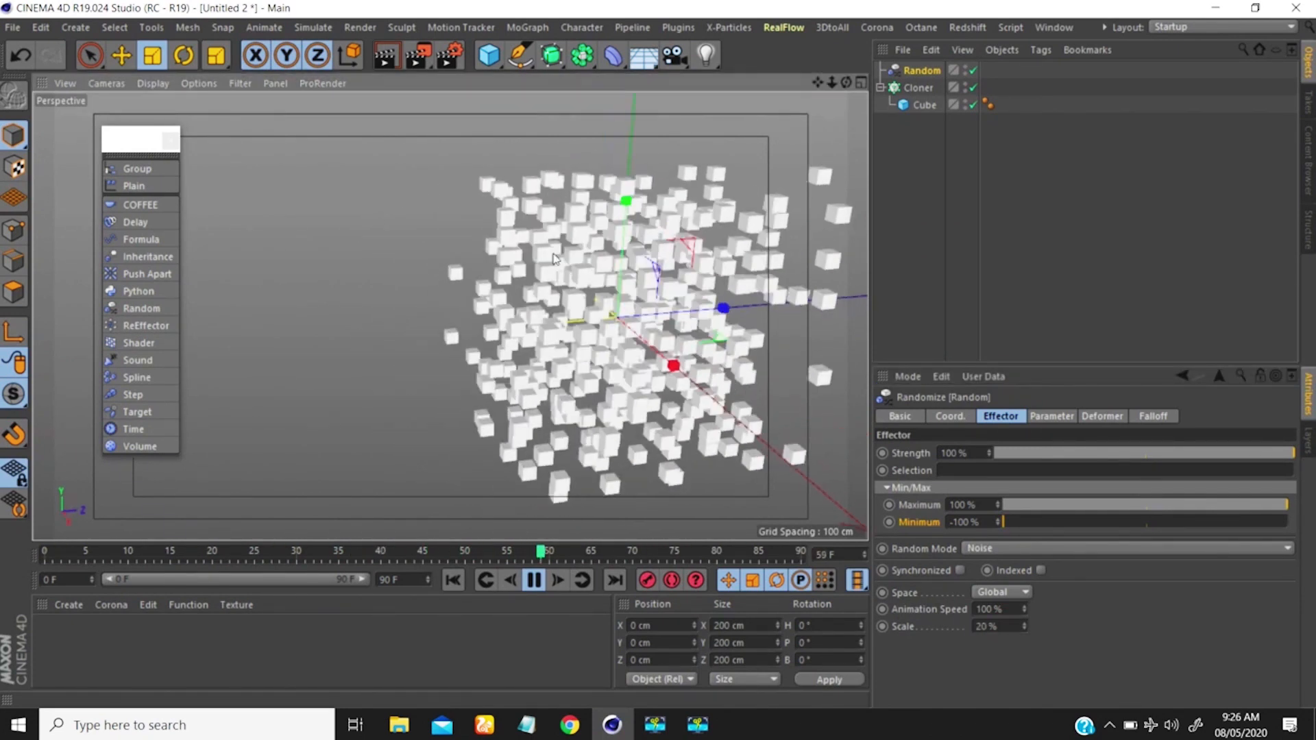
alt+right_drag(560, 270, 547, 311)
alt+drag(548, 312, 574, 285)
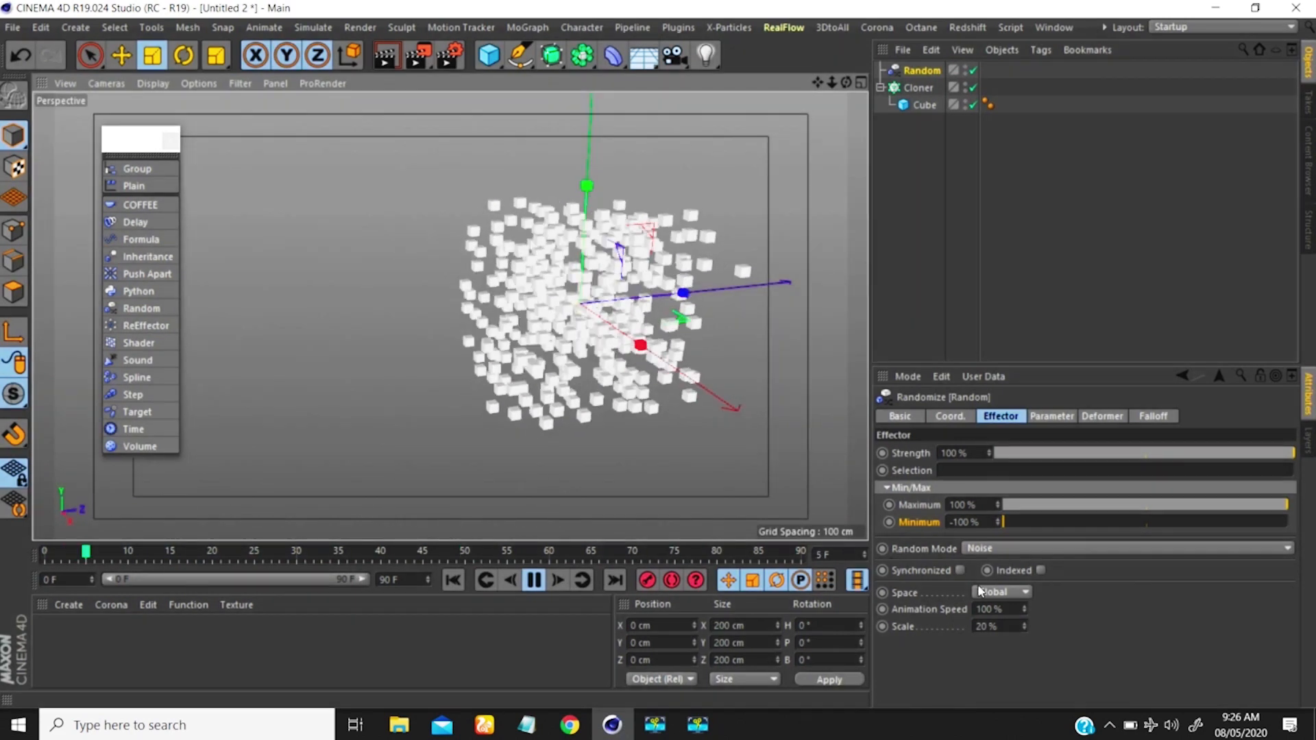
double_click(1009, 627)
text(400)
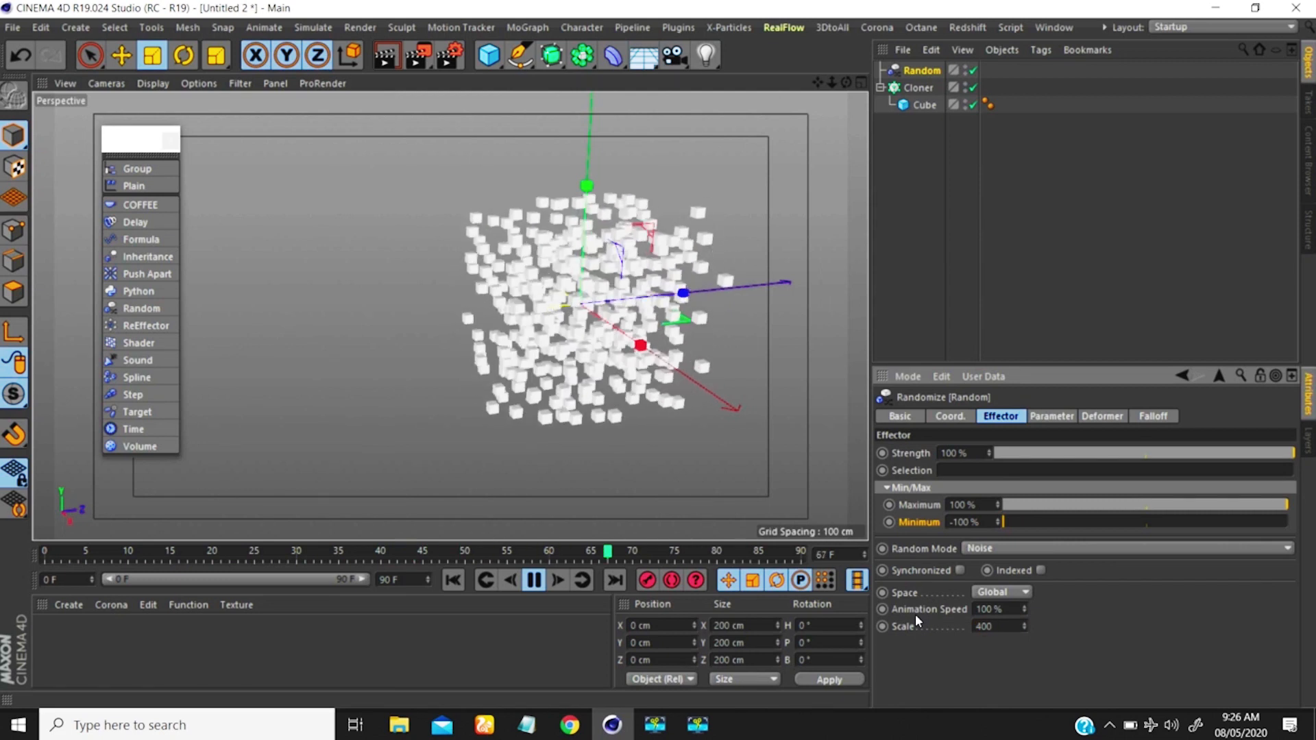
key(Return)
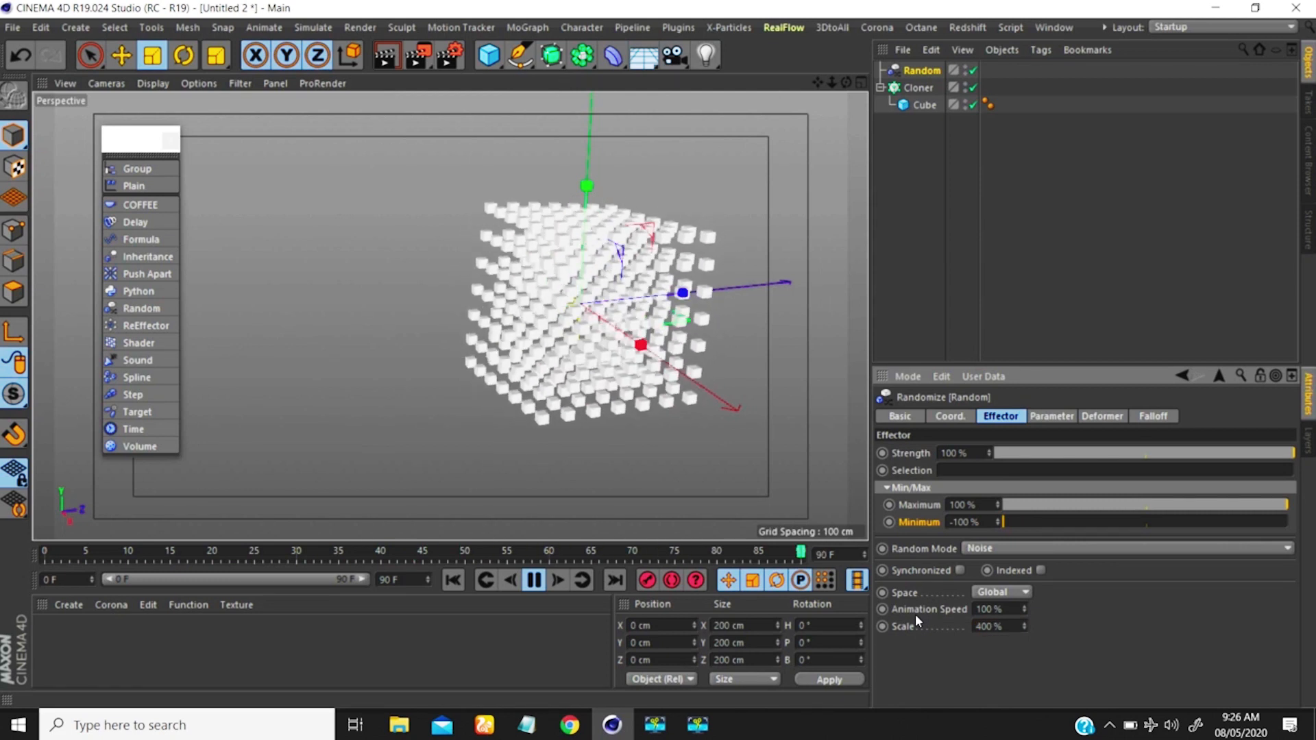
Set the noise's Scale to 20% to compare it with the large noise pattern
mouse_move(598, 323)
alt+mouse_down()
mouse_move(637, 303)
mouse_move(549, 338)
alt+mouse_up()
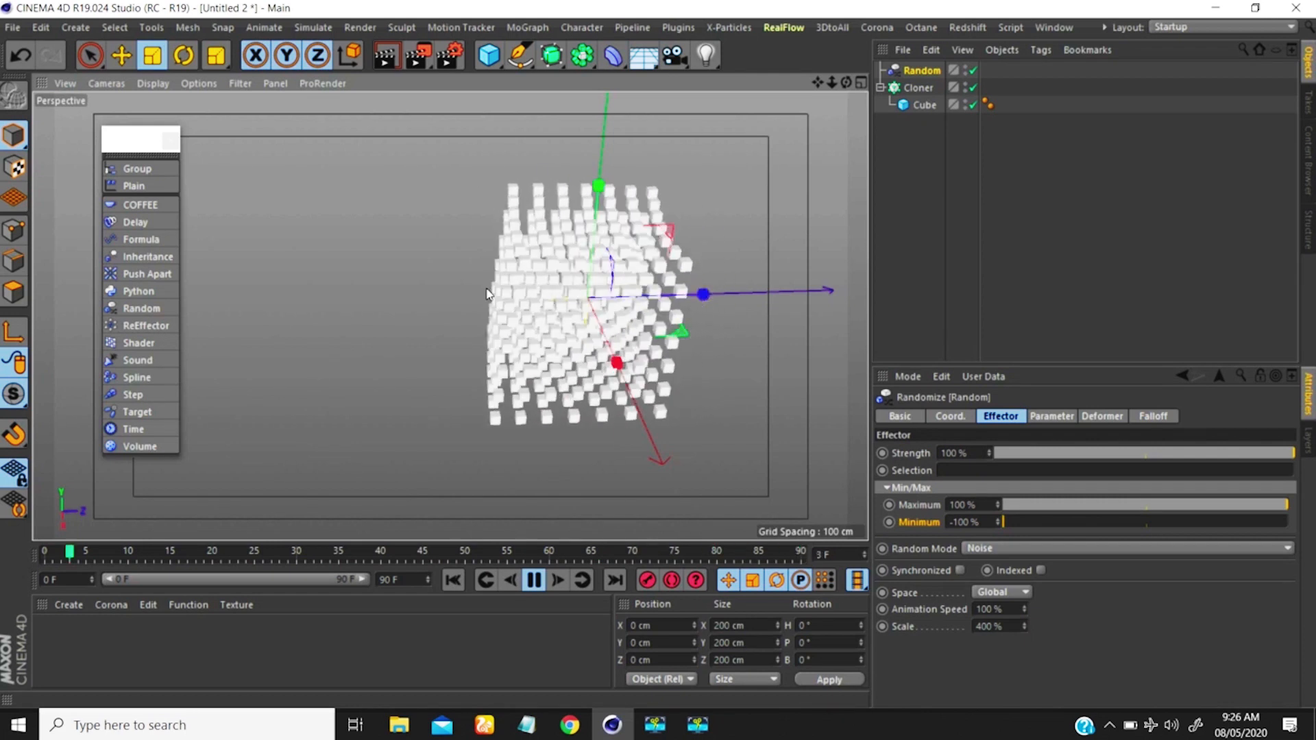
drag(1013, 627, 925, 629)
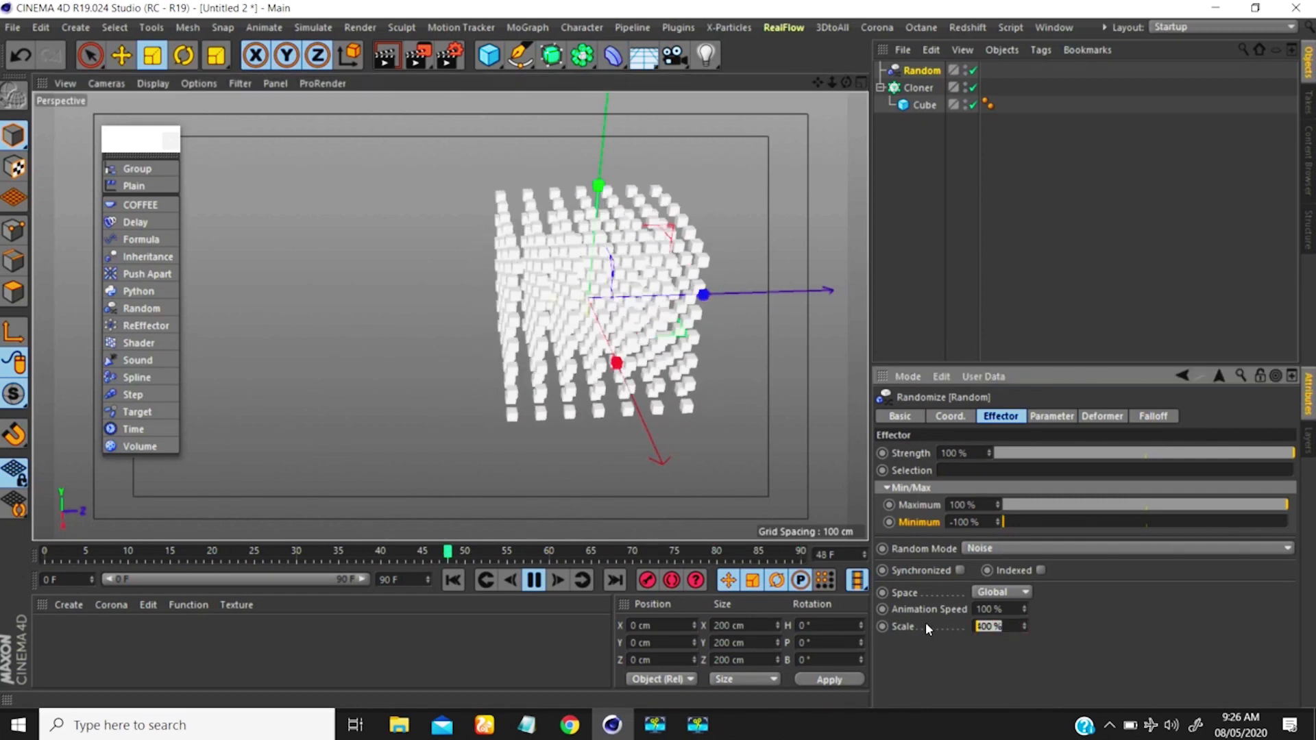
text(20)
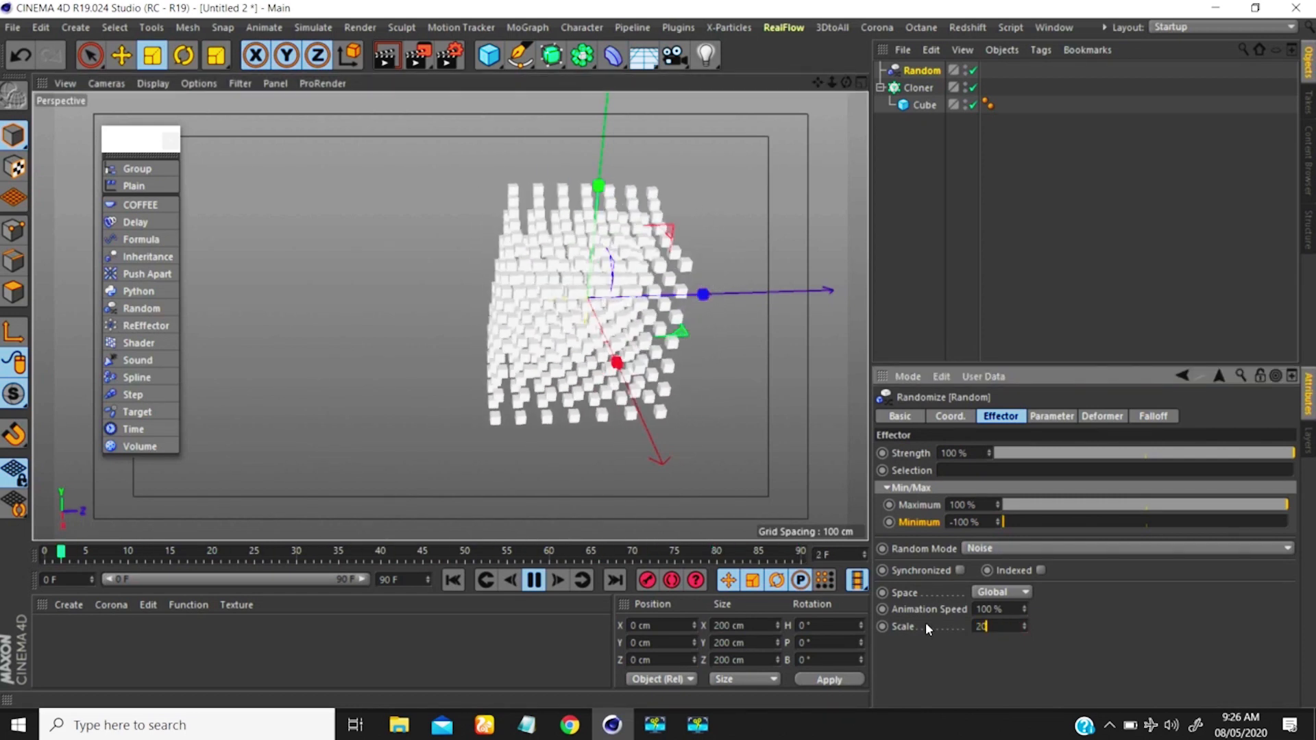
key(Return)
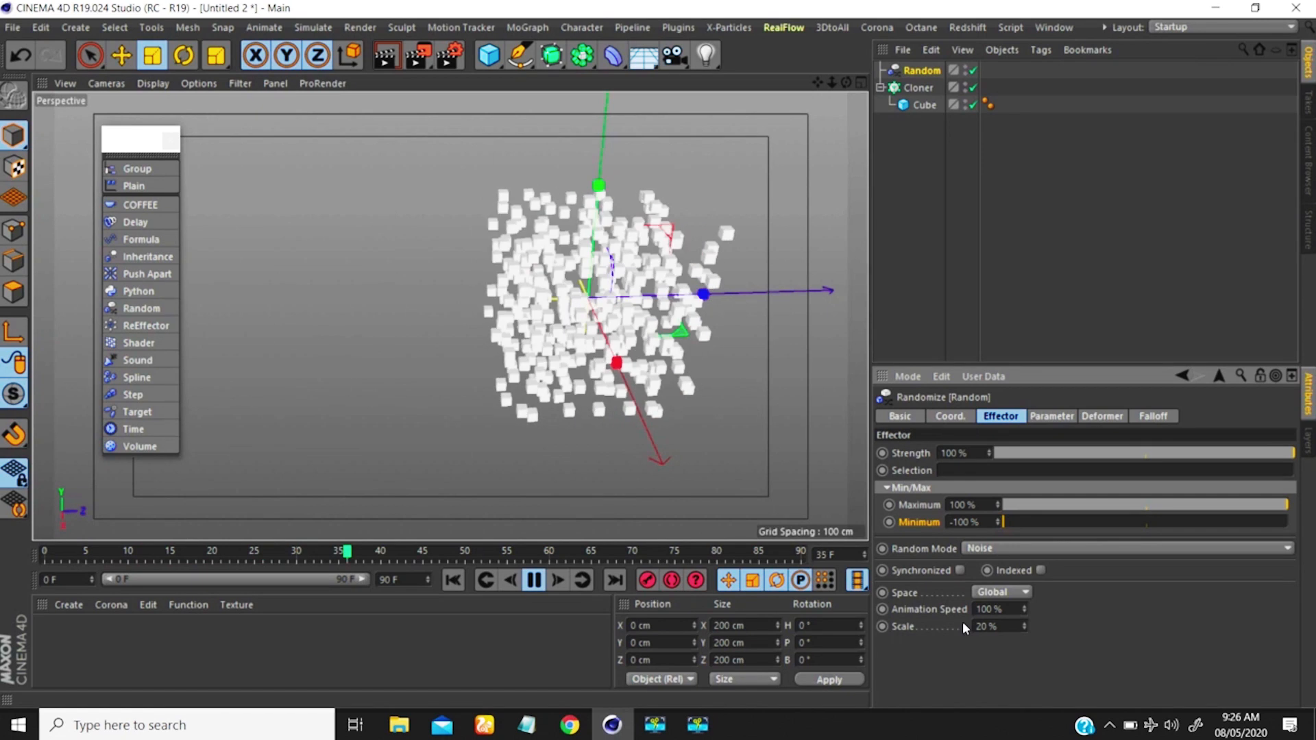
Reset the noise's Scale and Animation Speed to their default of 100%
right_click(914, 623)
click(958, 511)
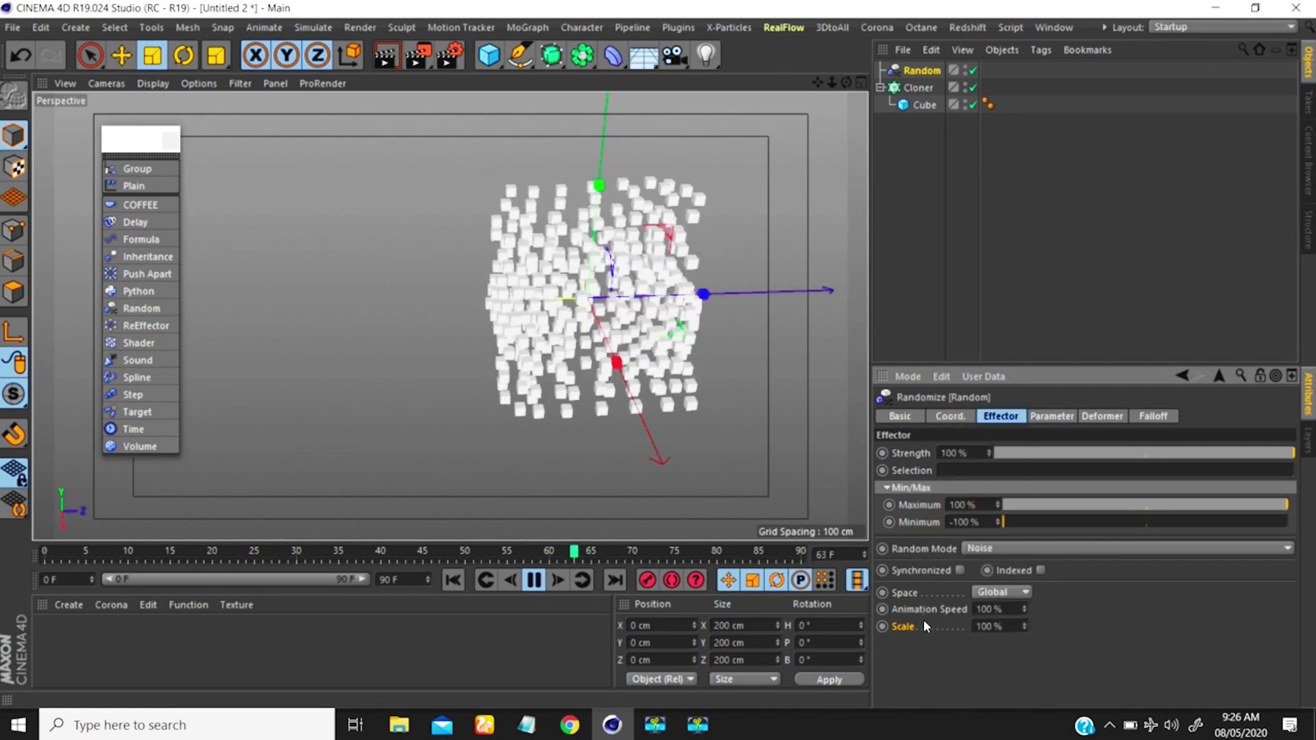
right_click(924, 609)
click(953, 511)
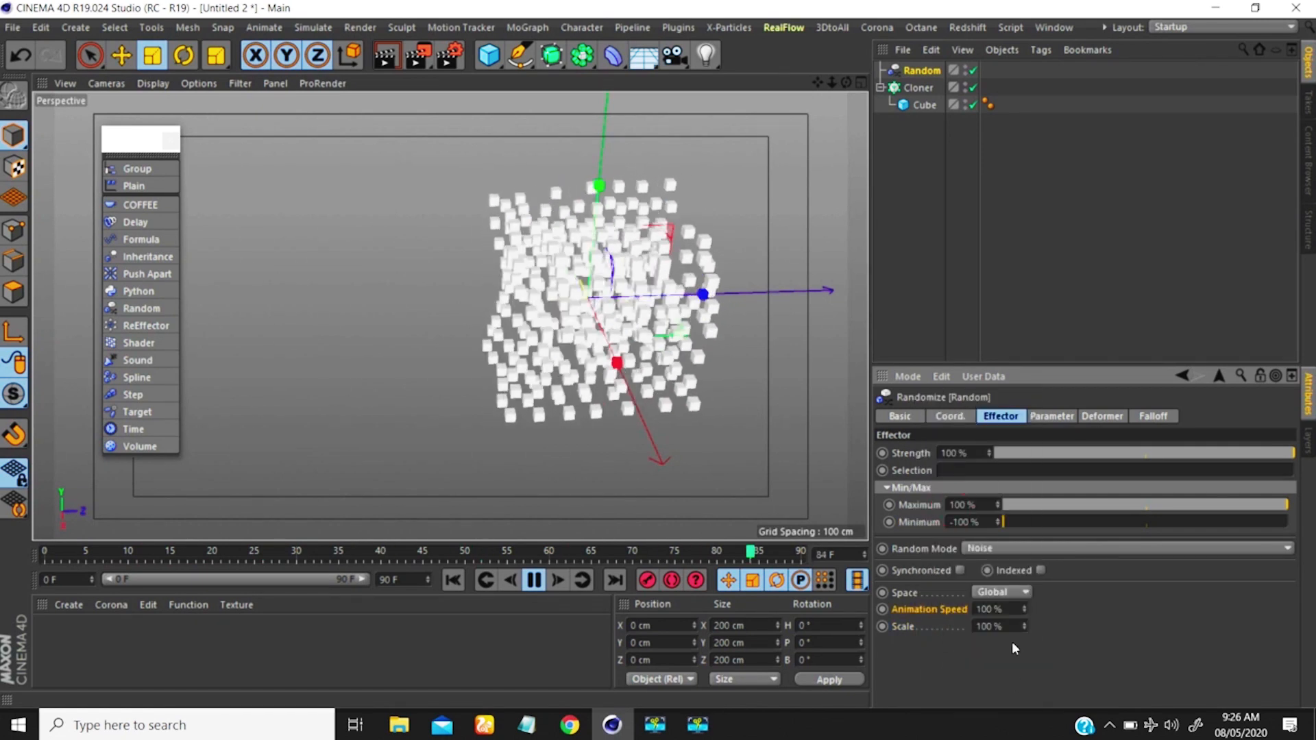
Switch the noise's Space to UV and return it to Global
click(1004, 594)
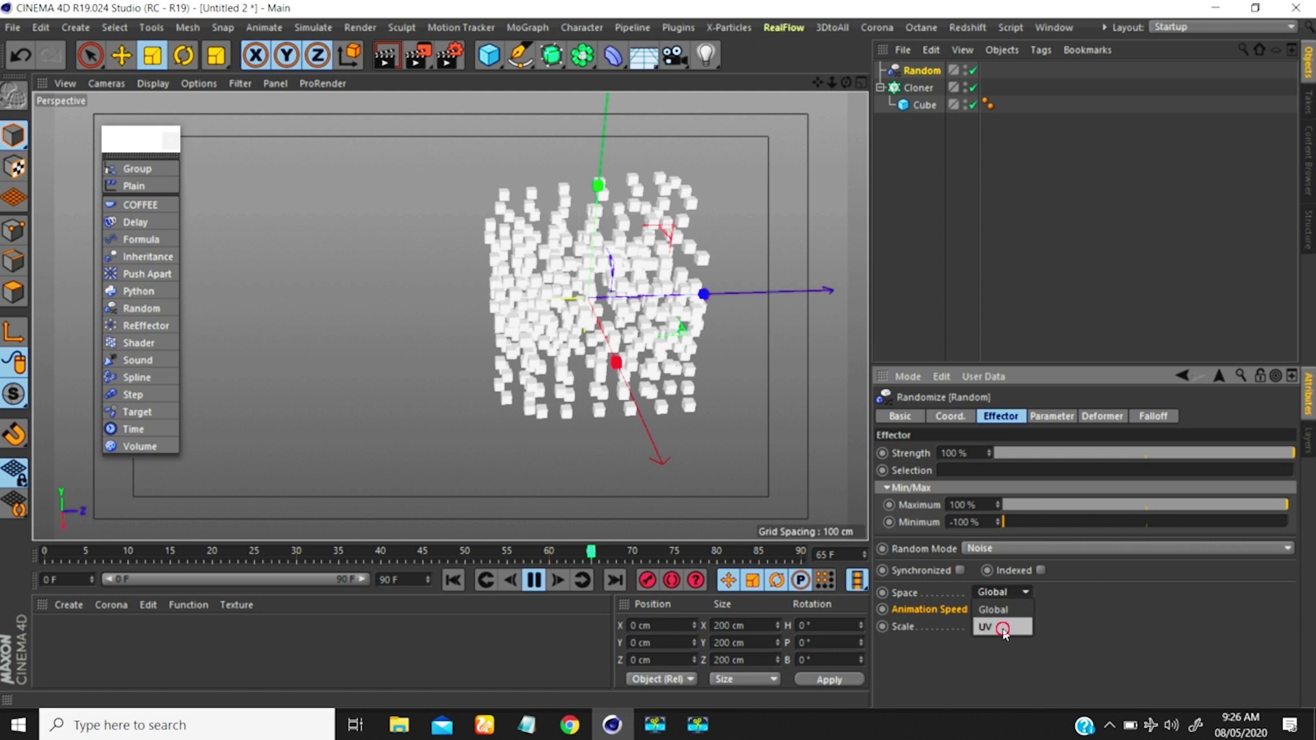
click(1002, 628)
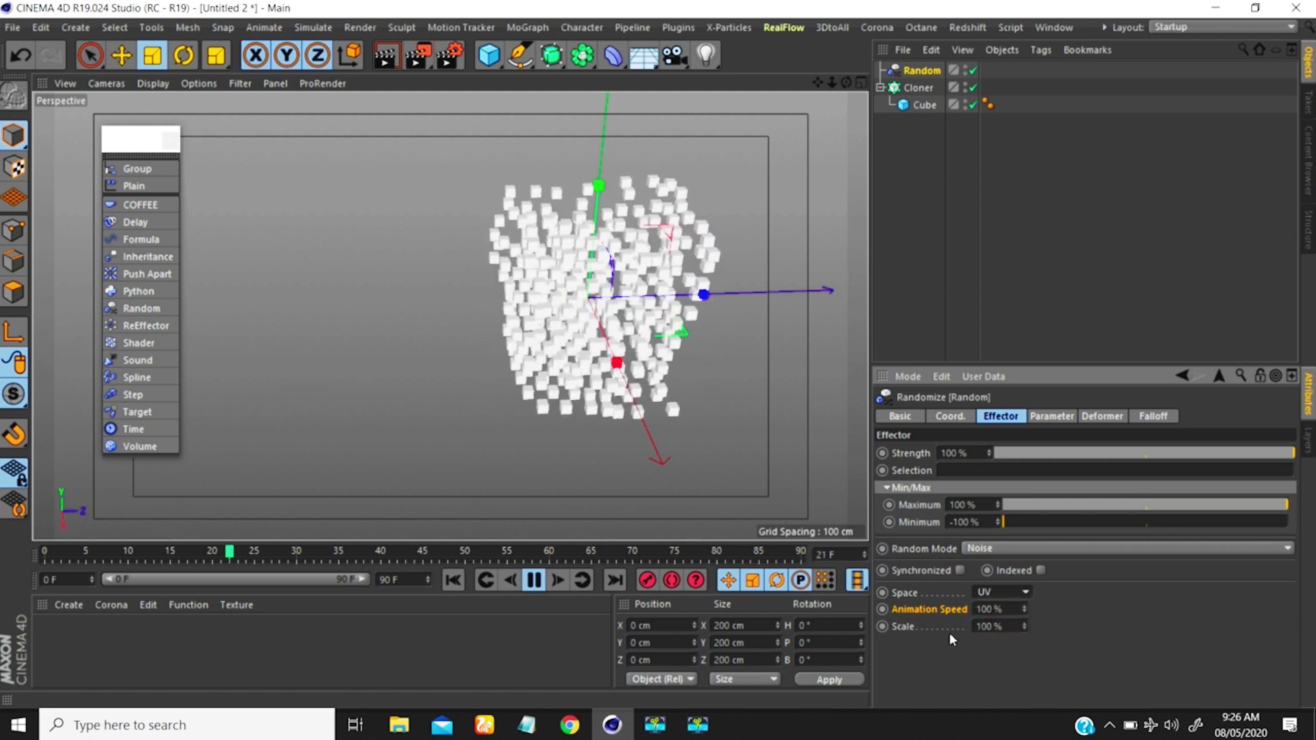
click(997, 593)
click(994, 610)
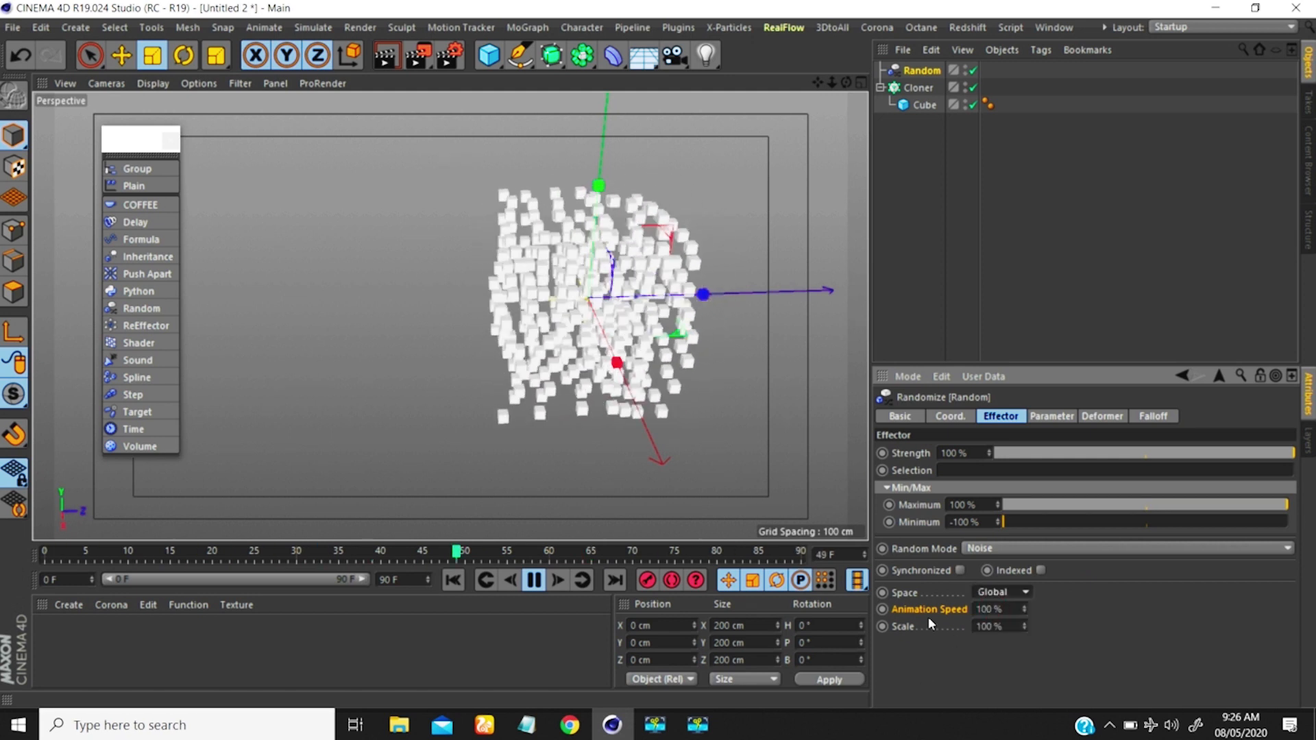
Set the Random effector's Random Mode to Turbulence and examine how the cubes move during playback
click(998, 548)
click(983, 617)
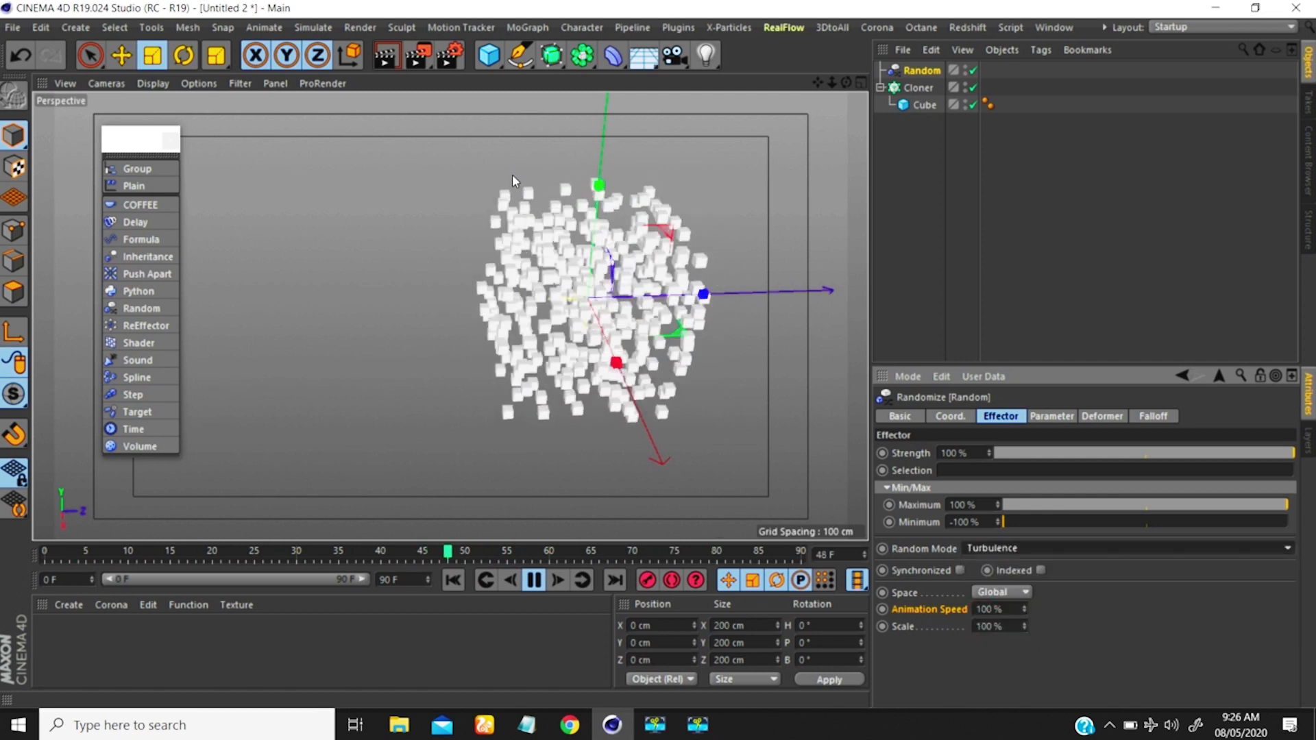
scroll(629, 233, up, 5)
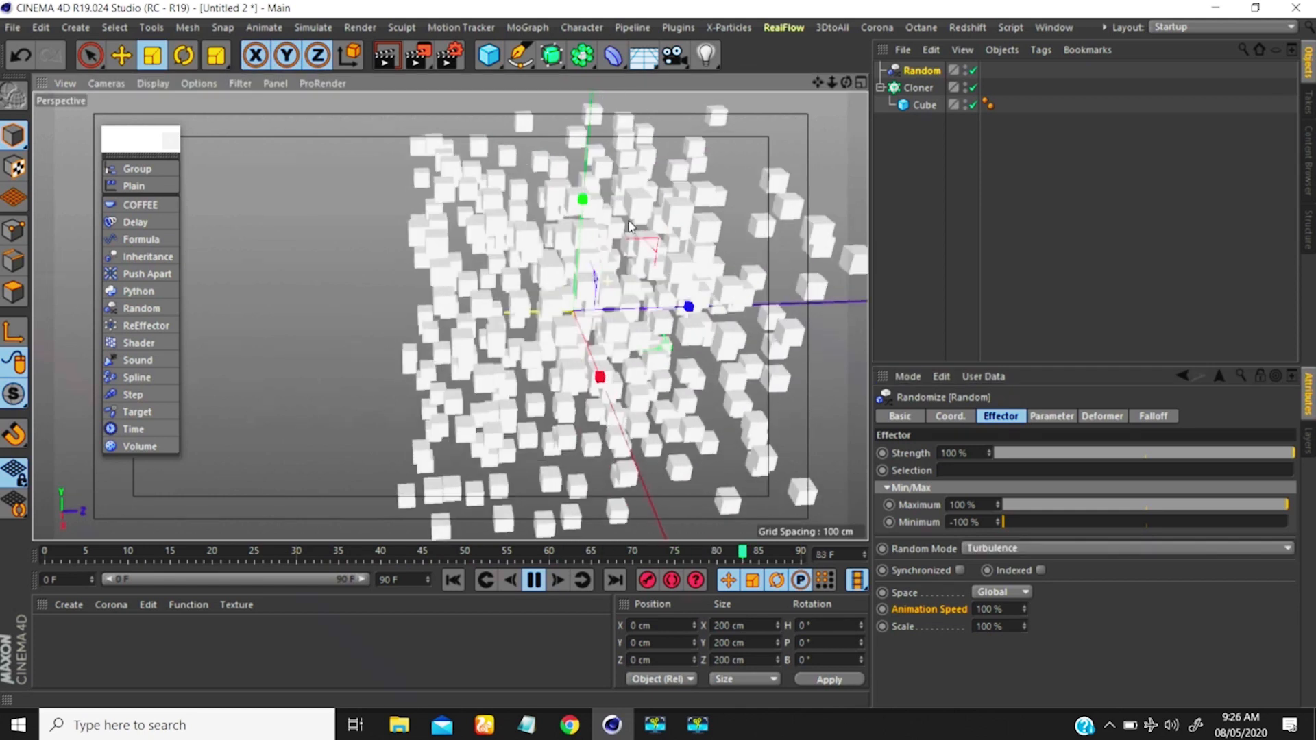
scroll(629, 233, down, 1)
alt+middle_drag(629, 233, 596, 232)
alt+drag(596, 231, 624, 230)
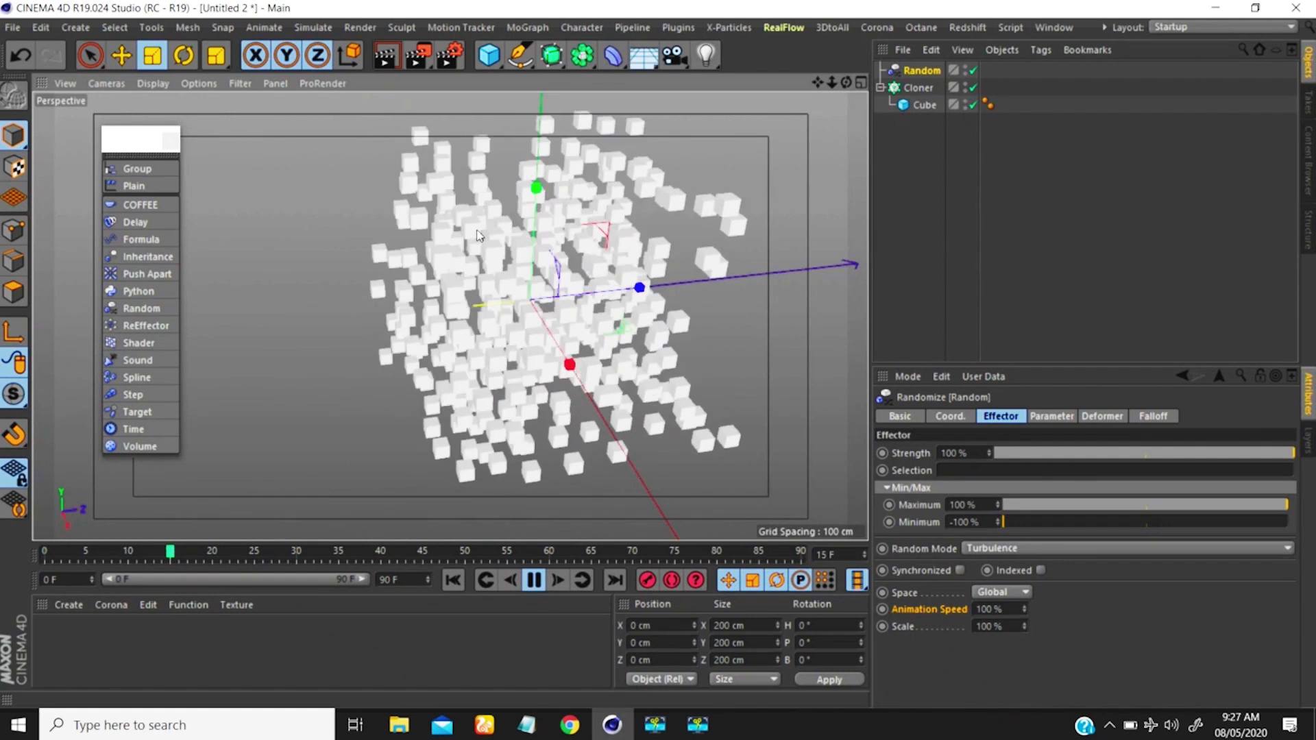
scroll(466, 209, up, 5)
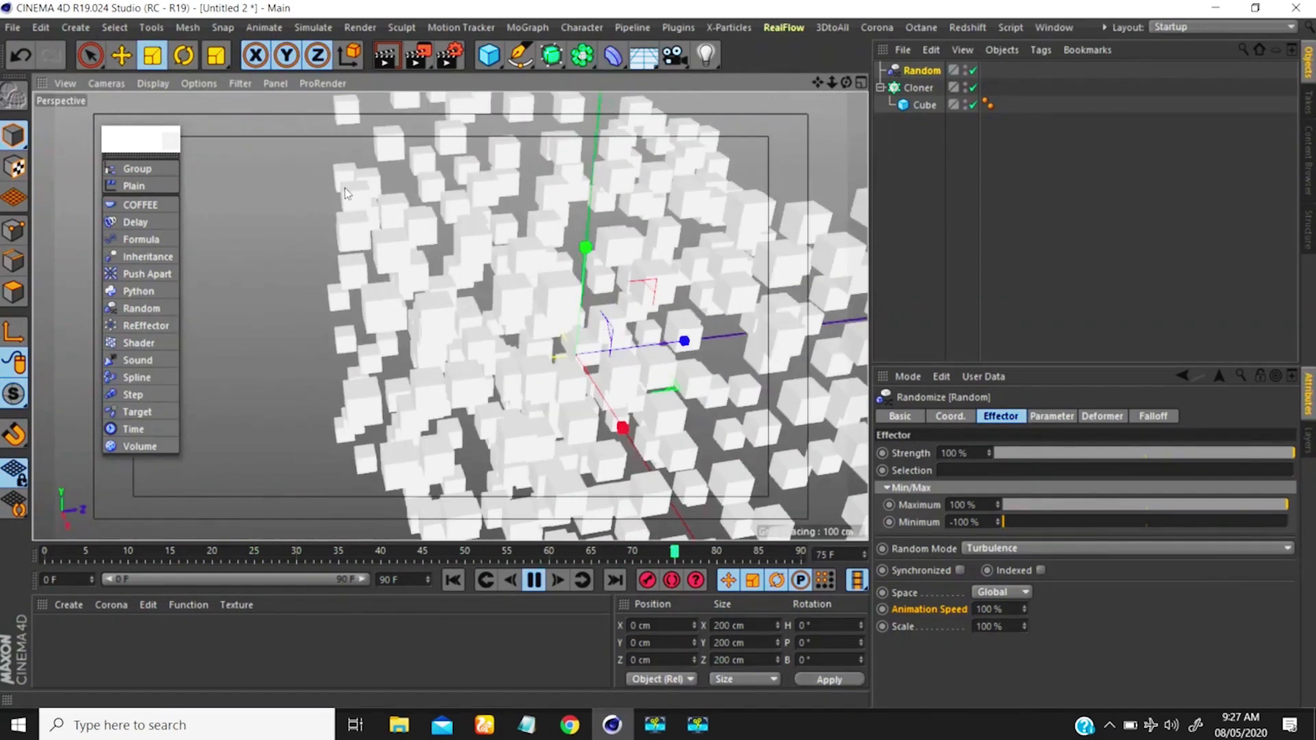
scroll(466, 281, down, 5)
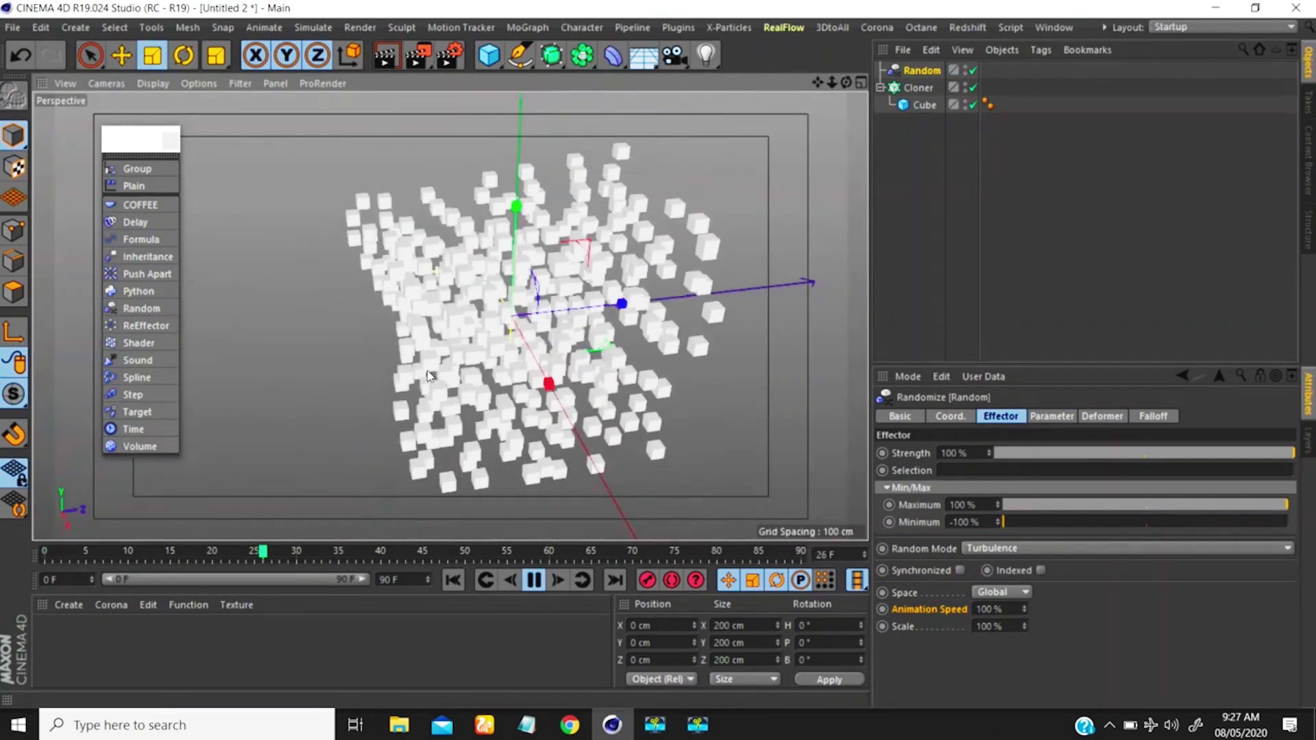
scroll(544, 329, down, 3)
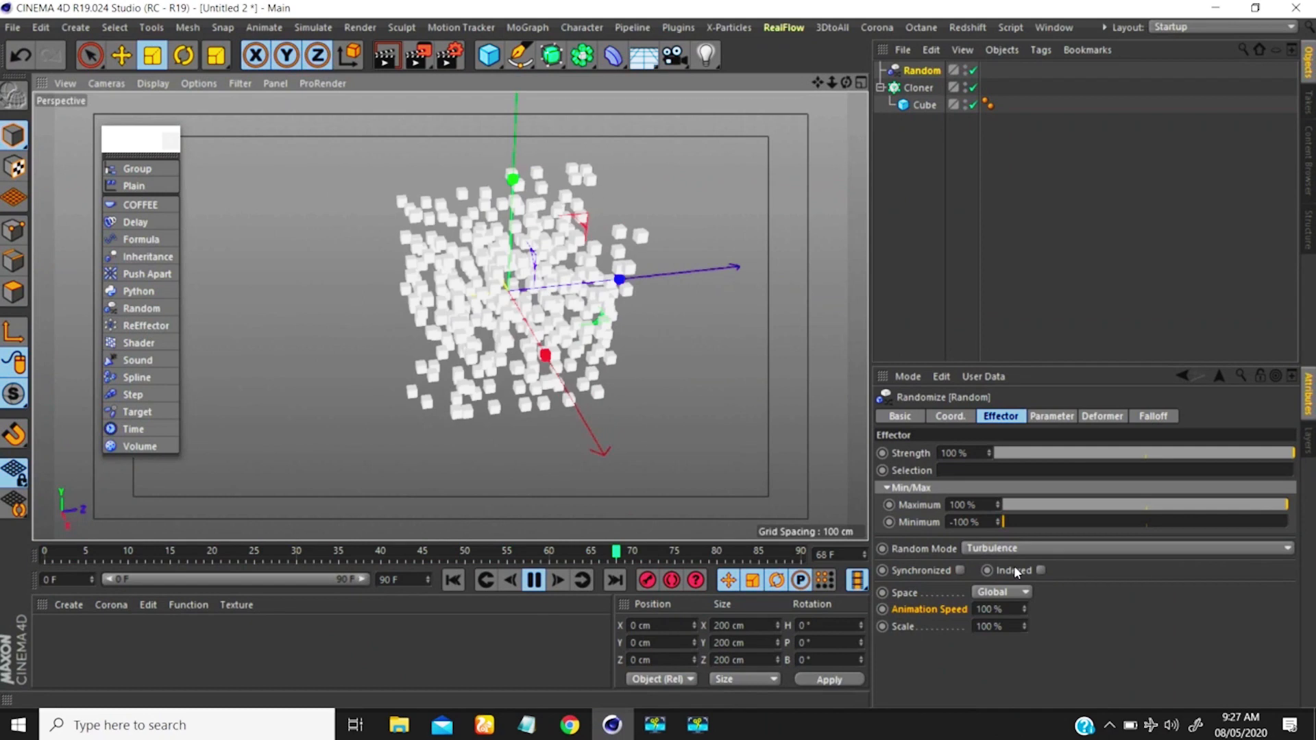
Switch the Random Mode back to Noise and compare the cube motion up close
click(994, 549)
click(995, 600)
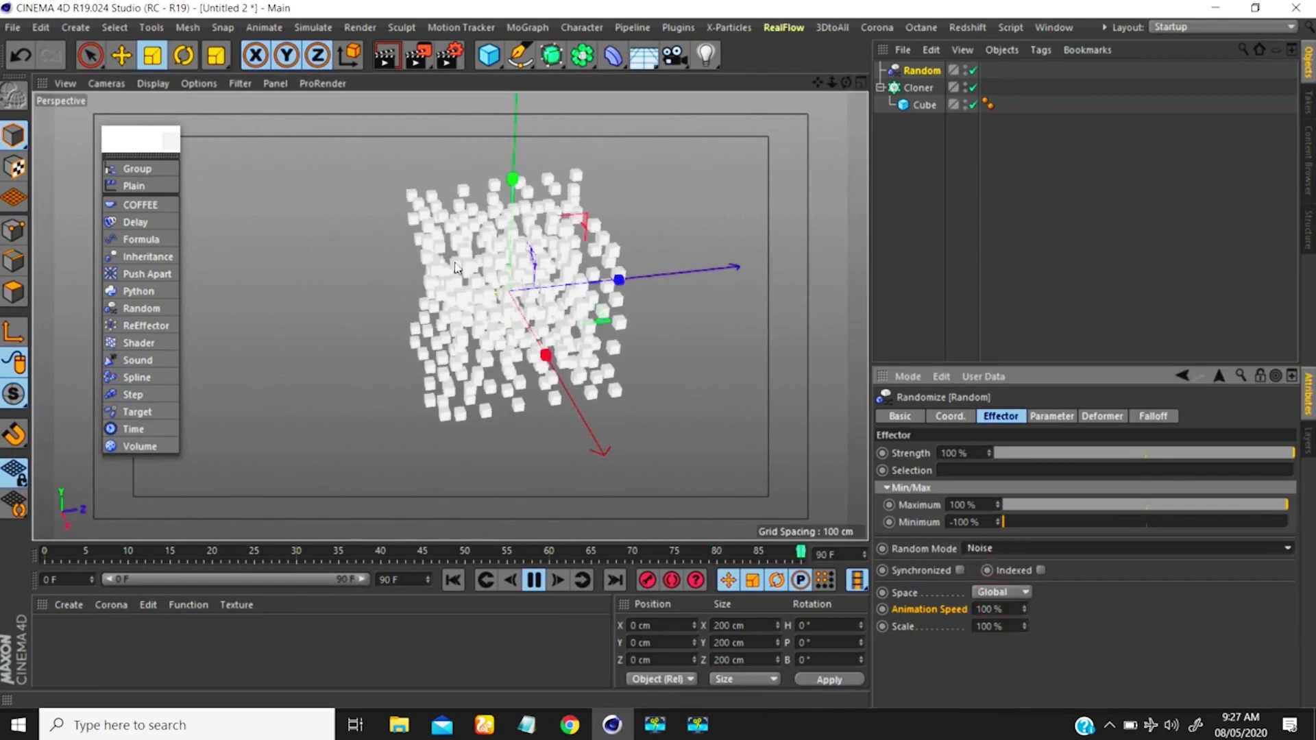
scroll(465, 261, up, 5)
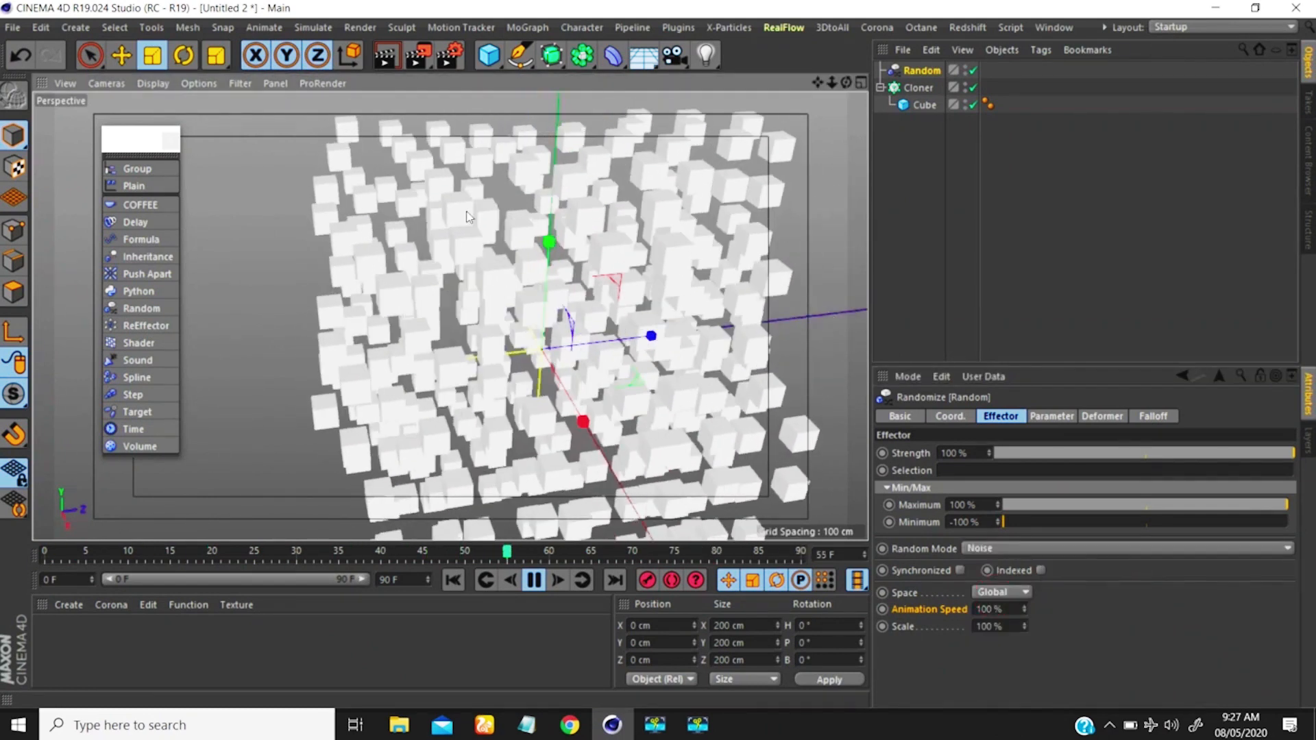
scroll(505, 265, up, 3)
scroll(529, 236, down, 2)
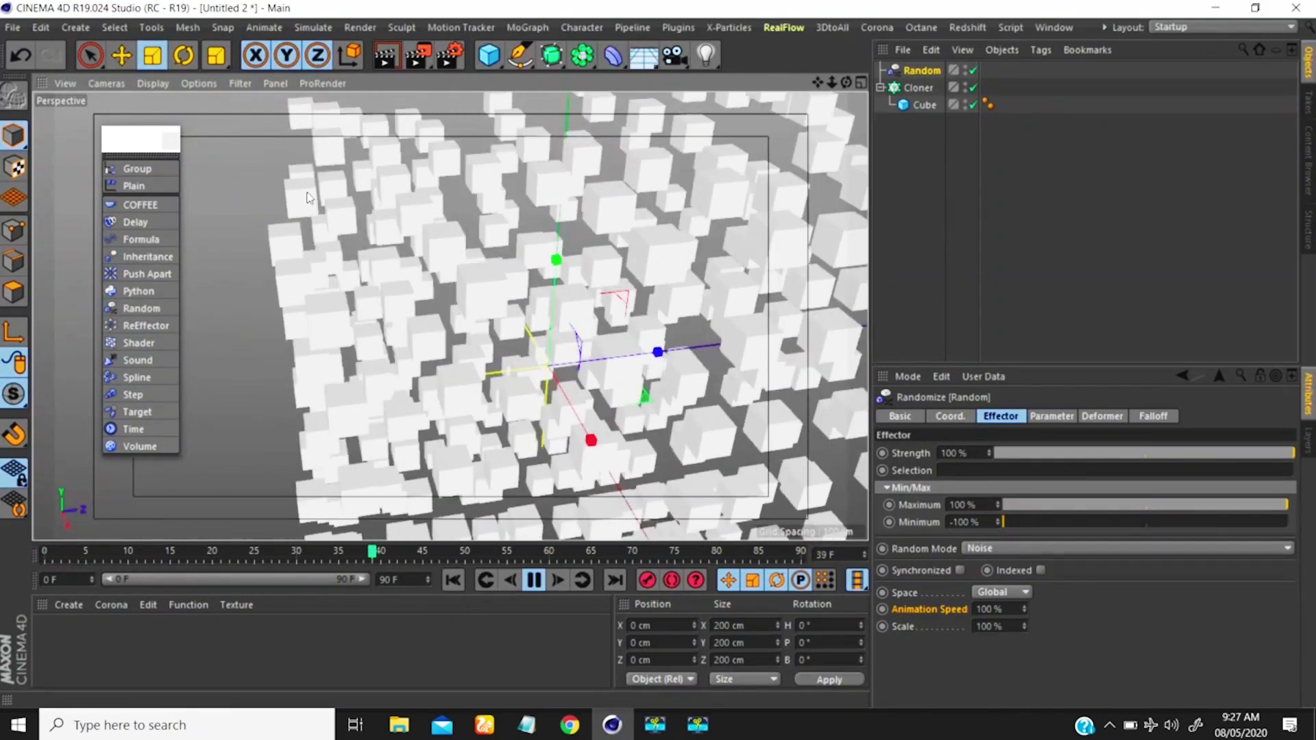
Return the Random Mode to Turbulence, leaving the Space option on Global
click(997, 591)
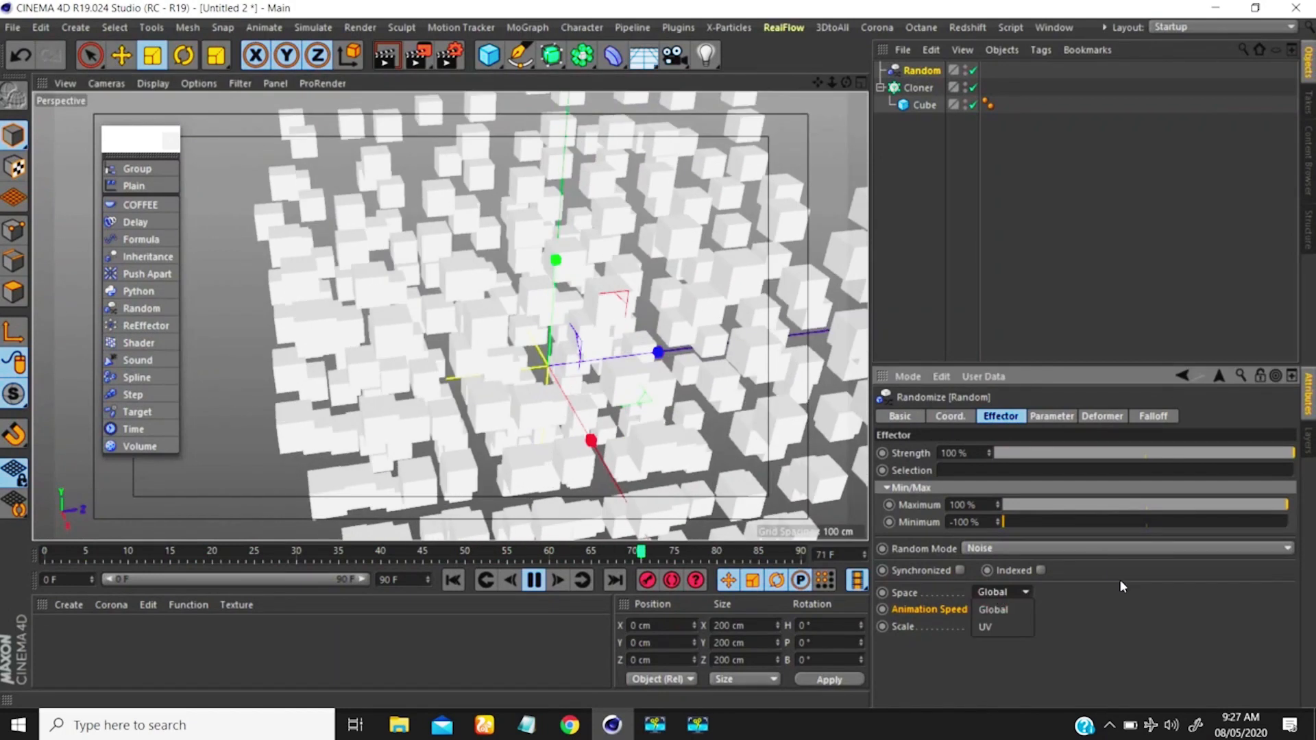
click(1014, 549)
click(1008, 617)
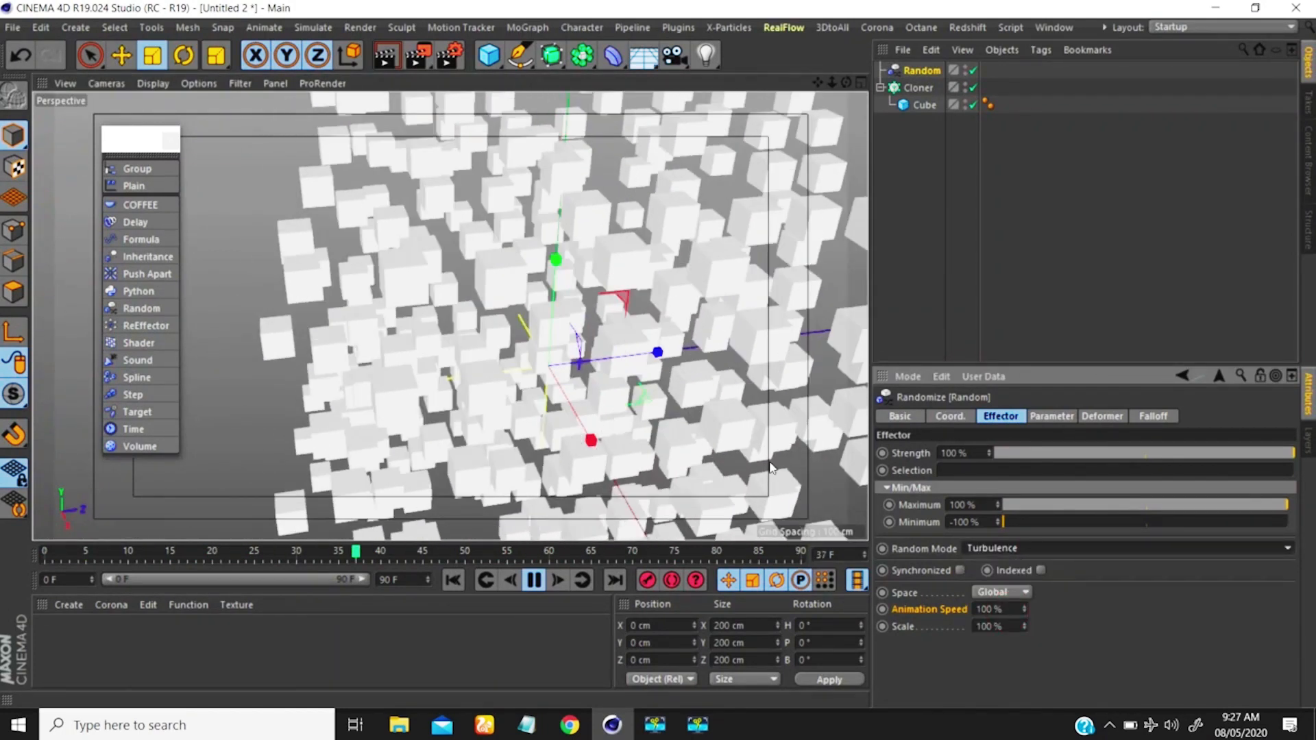
Try the Sorted random mode on the cube grid and return the Random Mode to Random
click(999, 548)
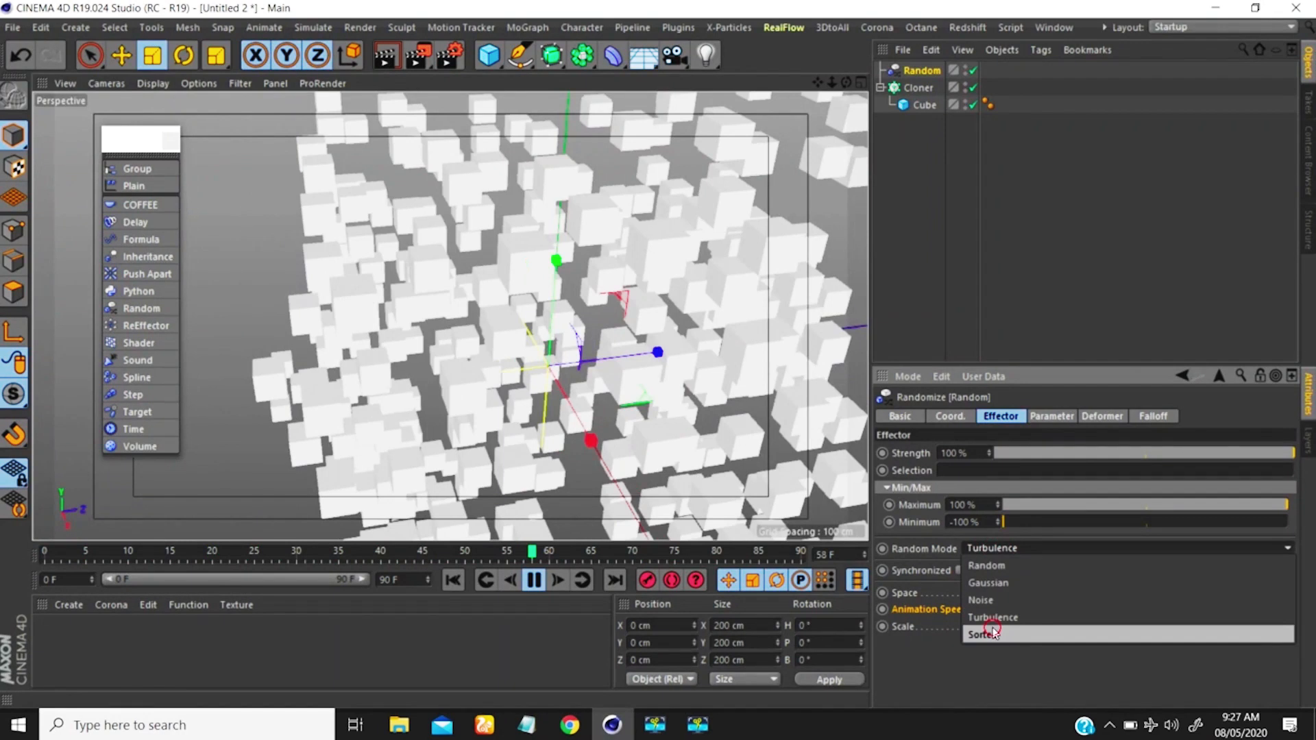
click(993, 633)
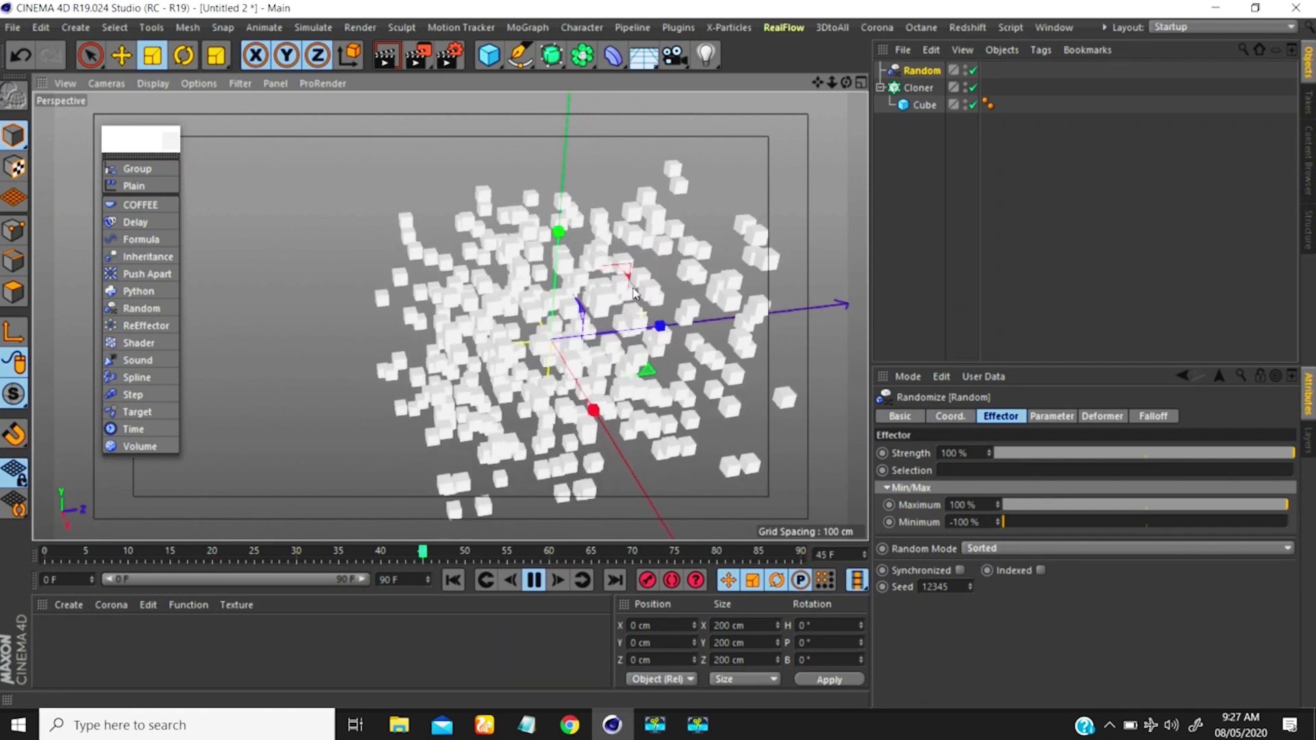
click(984, 549)
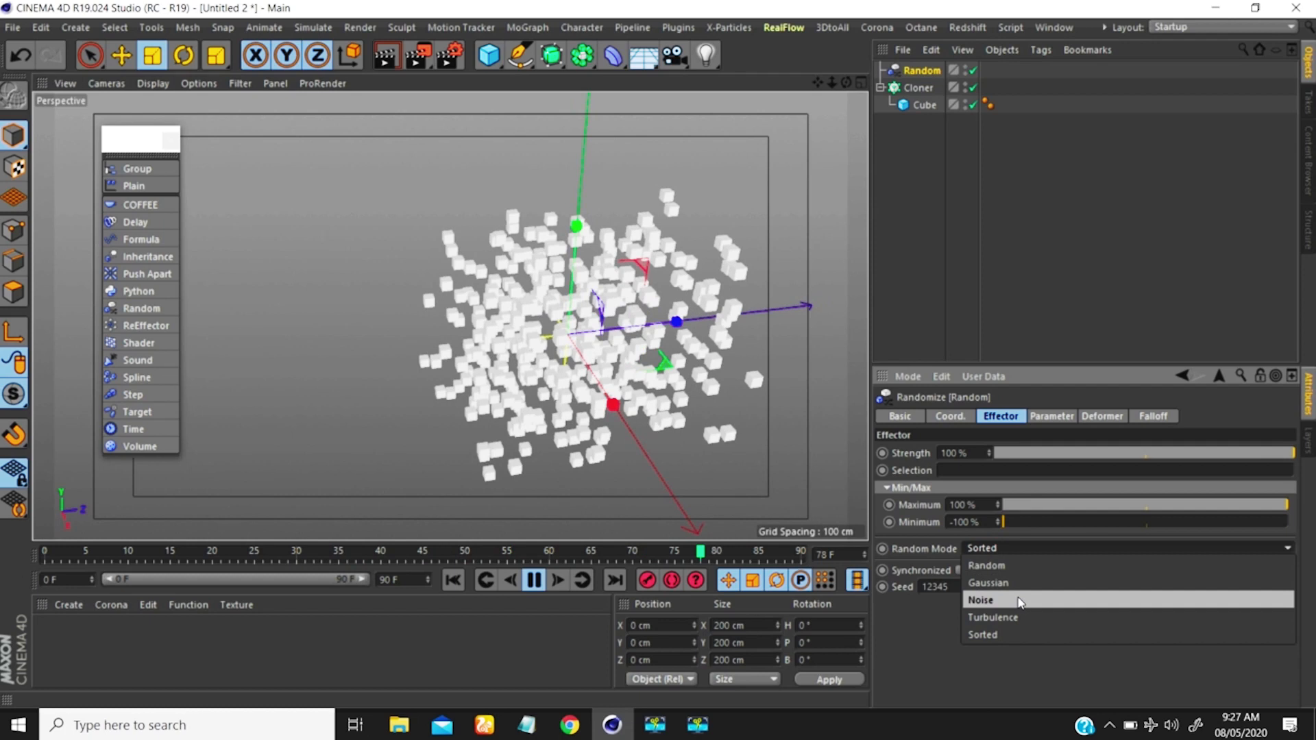
click(986, 566)
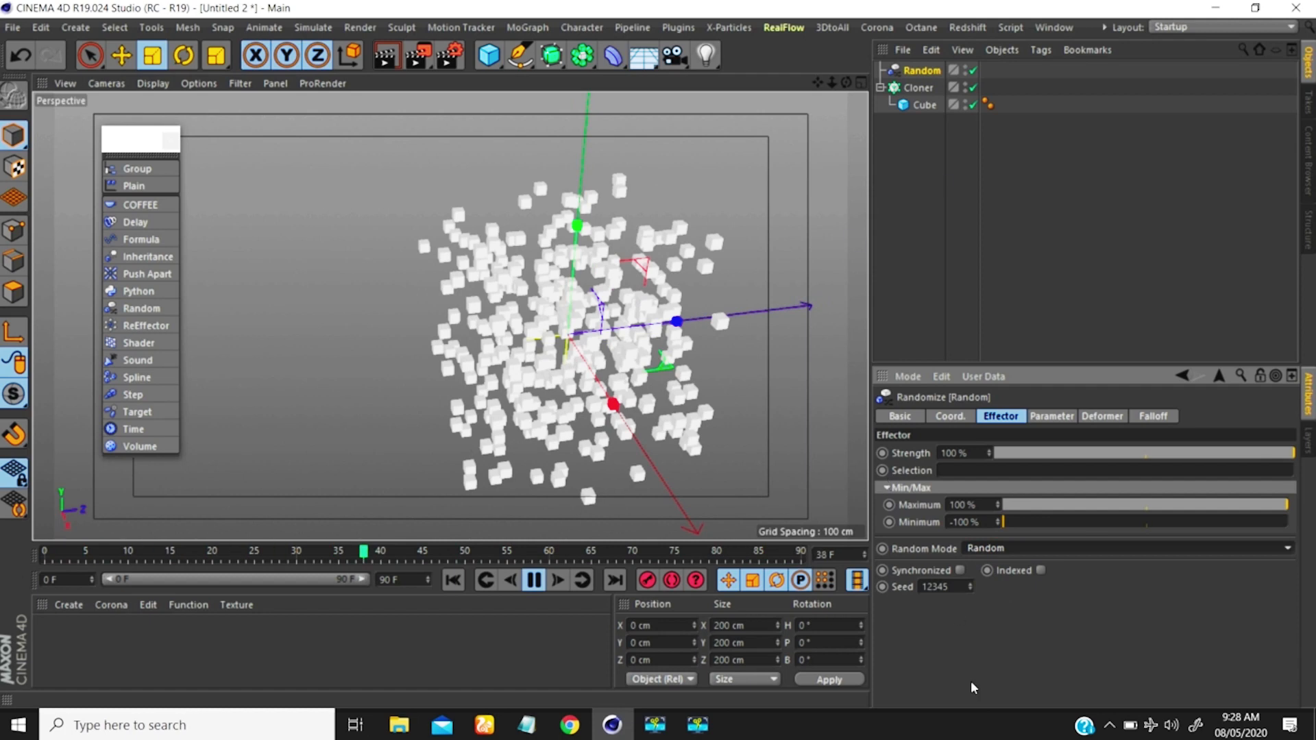
click(699, 724)
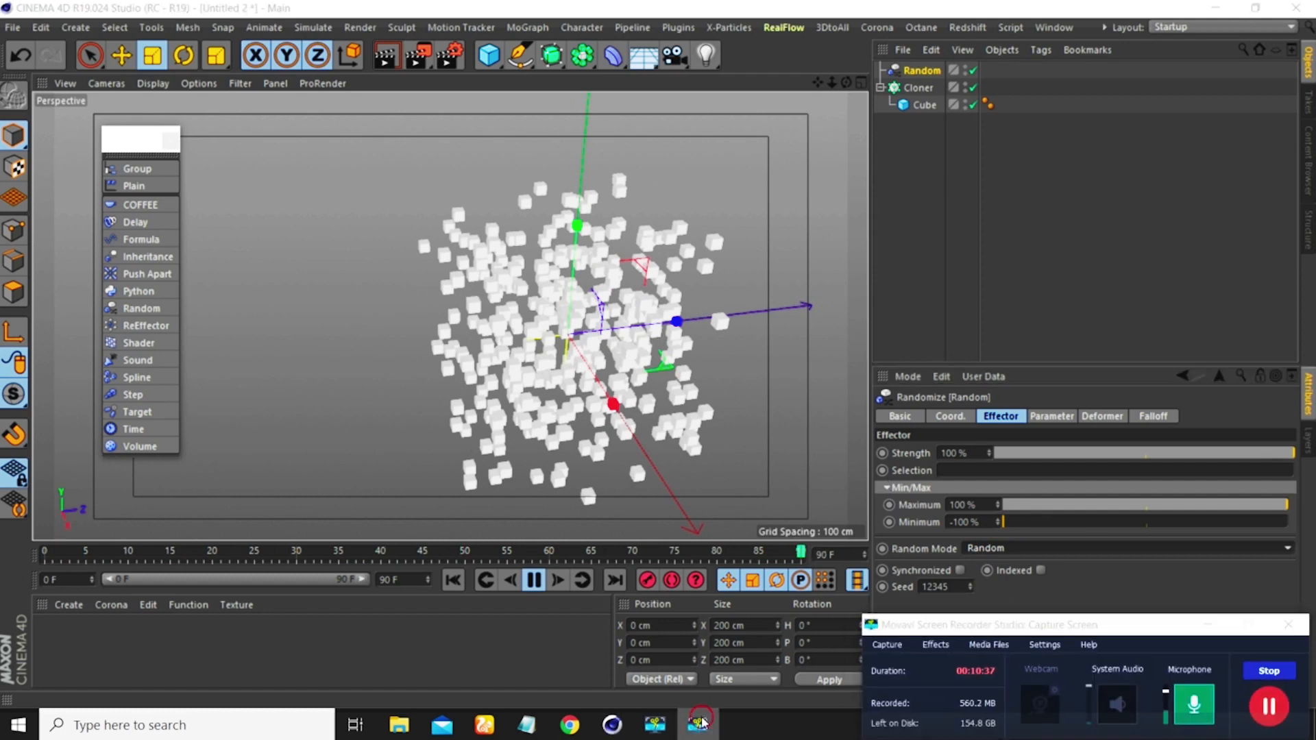
click(699, 723)
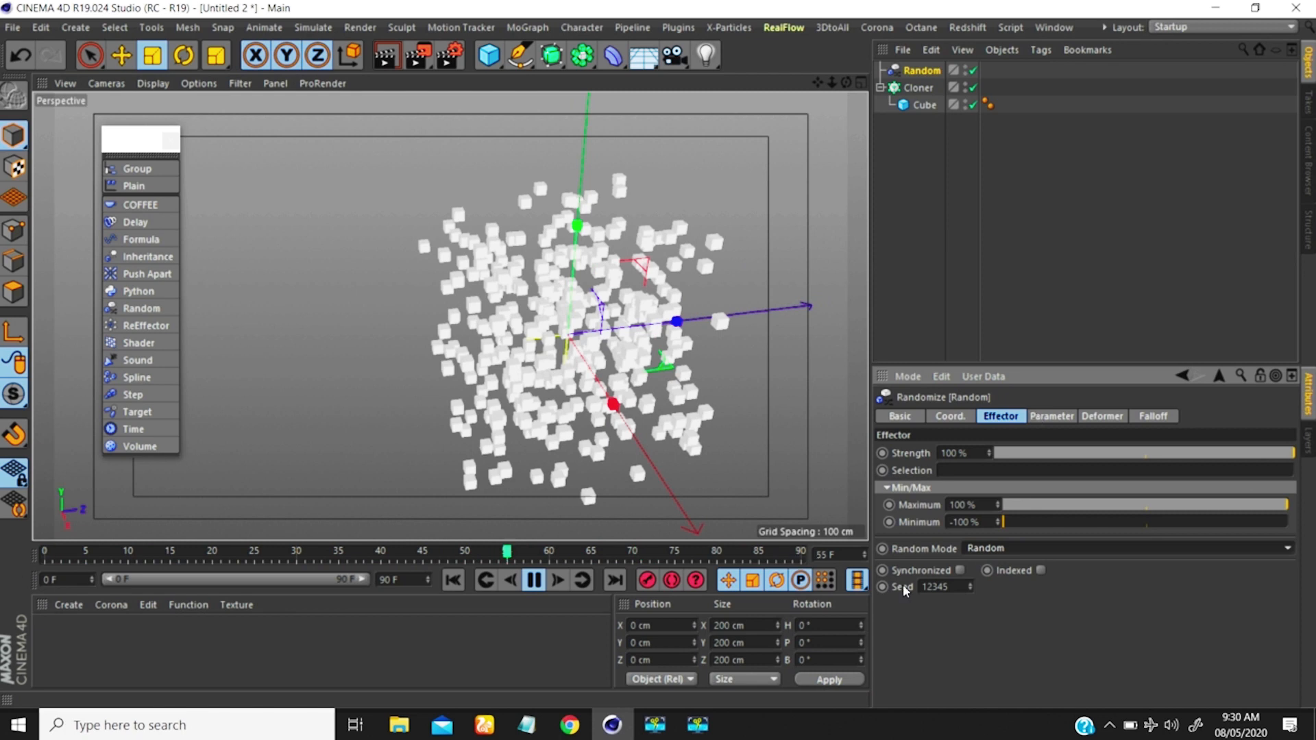
Open the Random effector's Parameter settings and examine the Transform options alongside the scattered cubes
click(1045, 420)
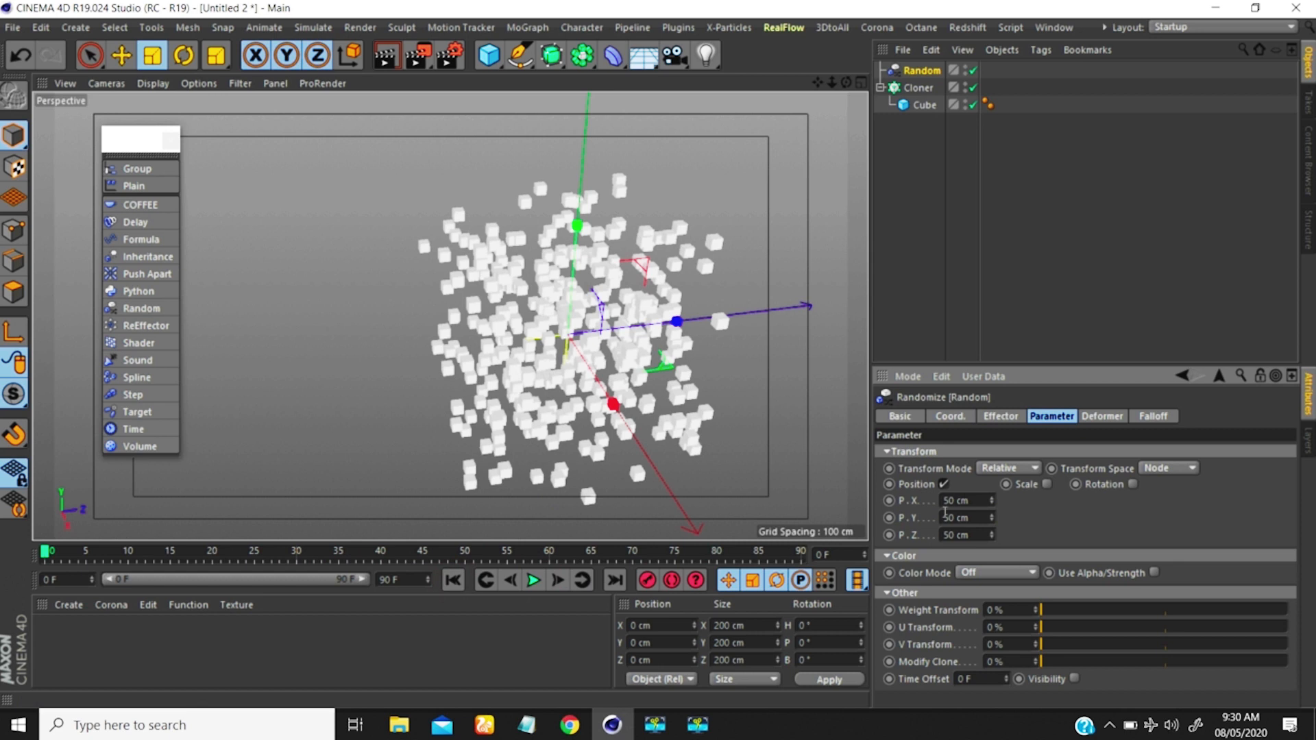
click(887, 451)
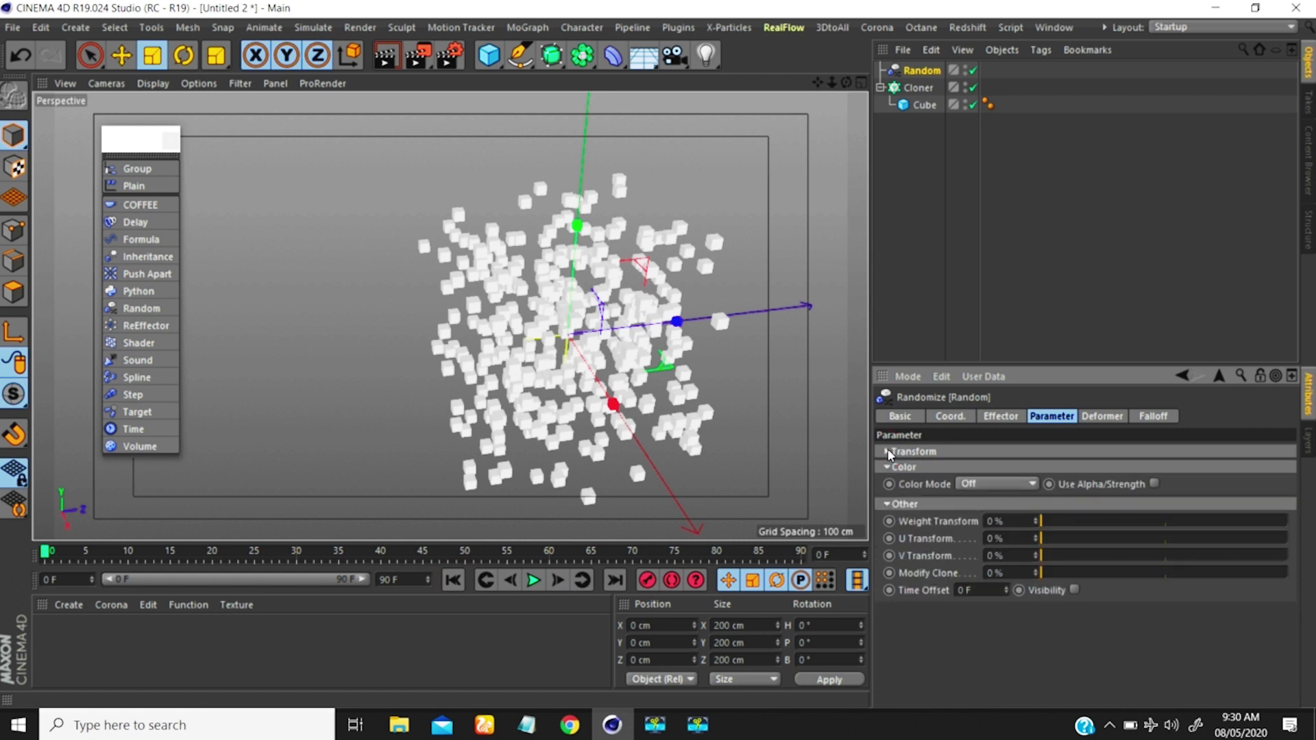
click(887, 451)
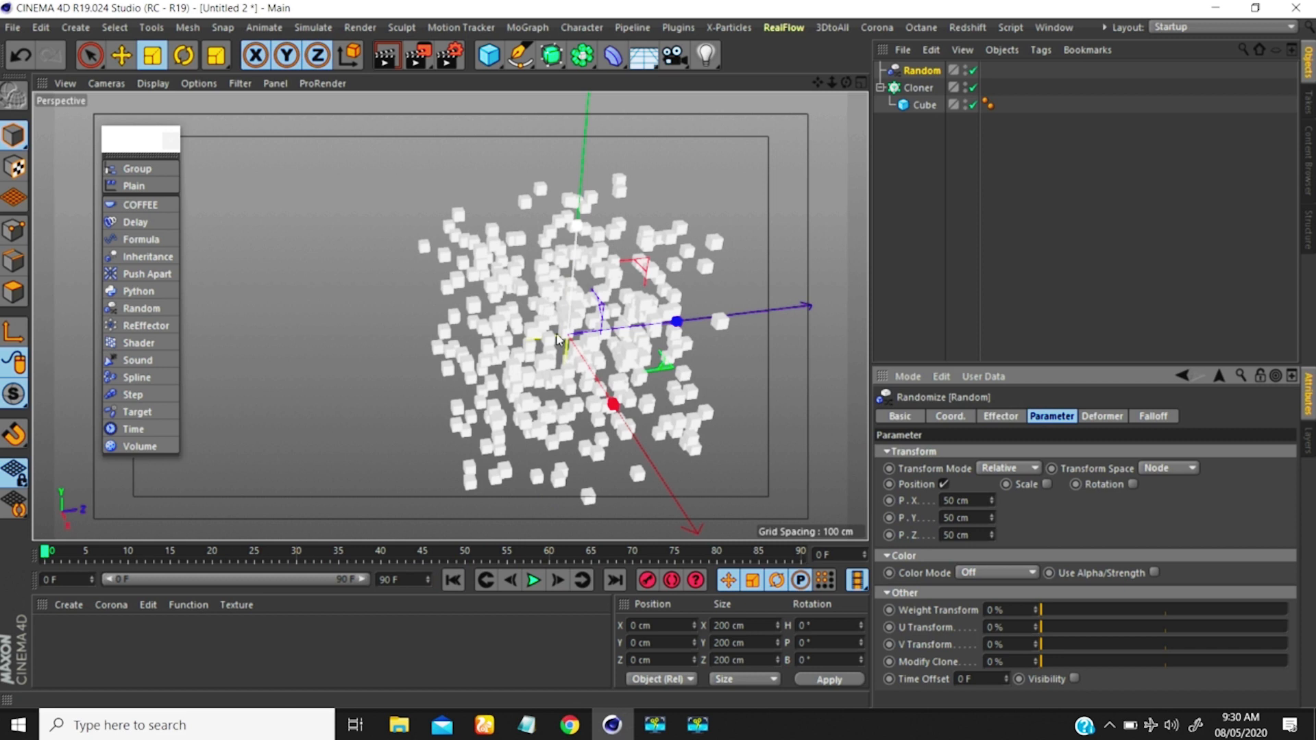
alt+drag(603, 312, 561, 216)
scroll(561, 215, up, 4)
scroll(561, 215, down, 5)
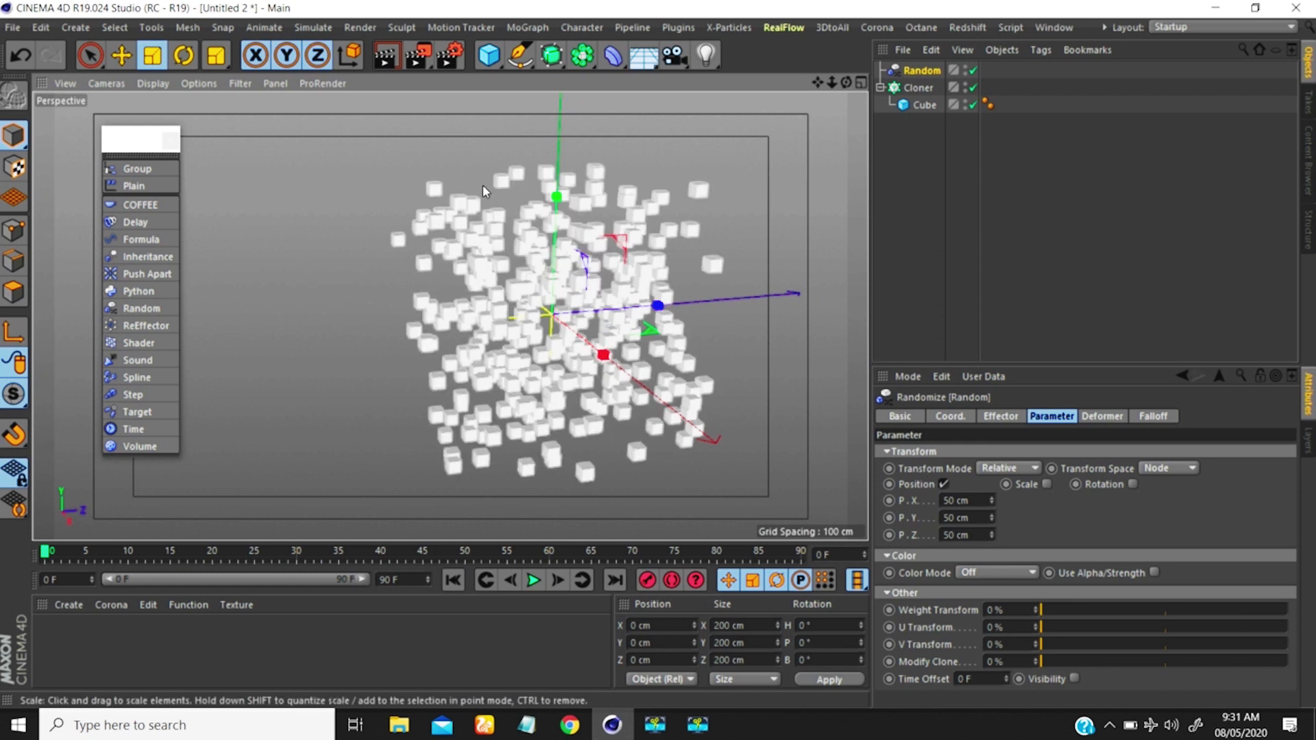
Turn off Position in the Random effector's Transform parameters and inspect the cube grid
click(960, 500)
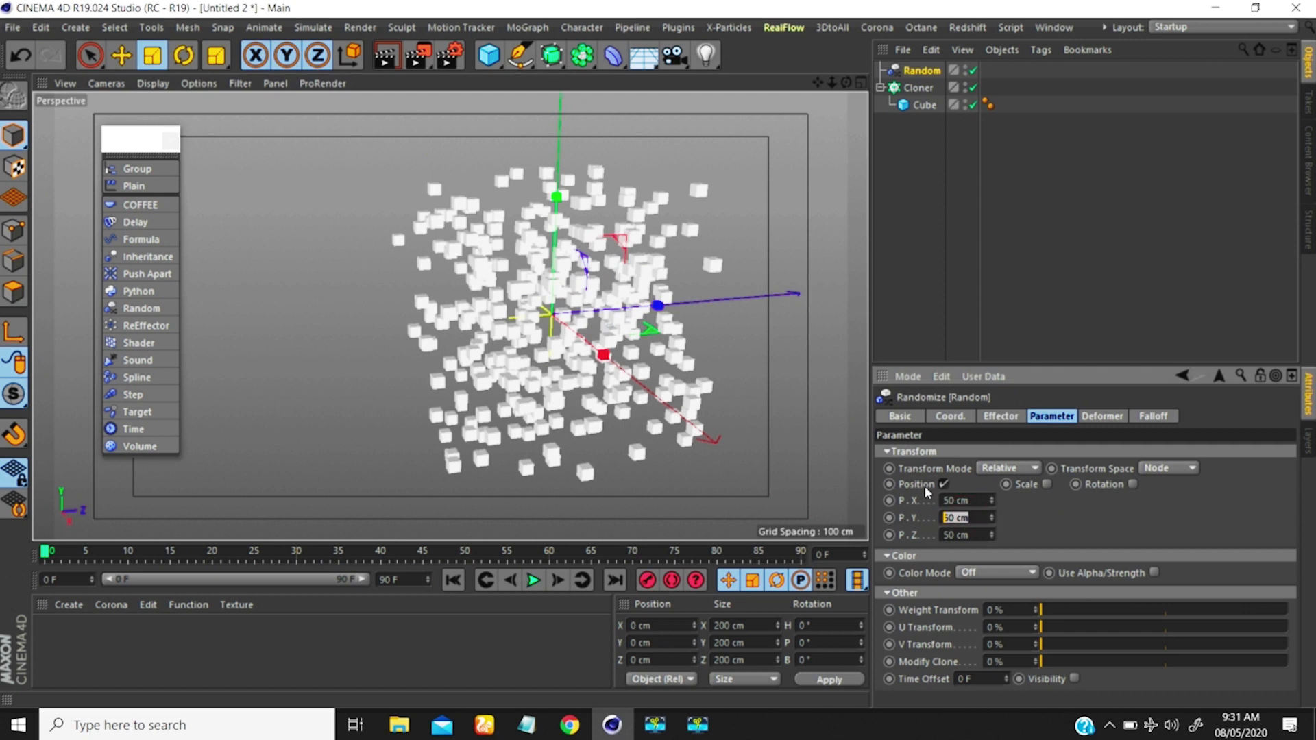
click(944, 484)
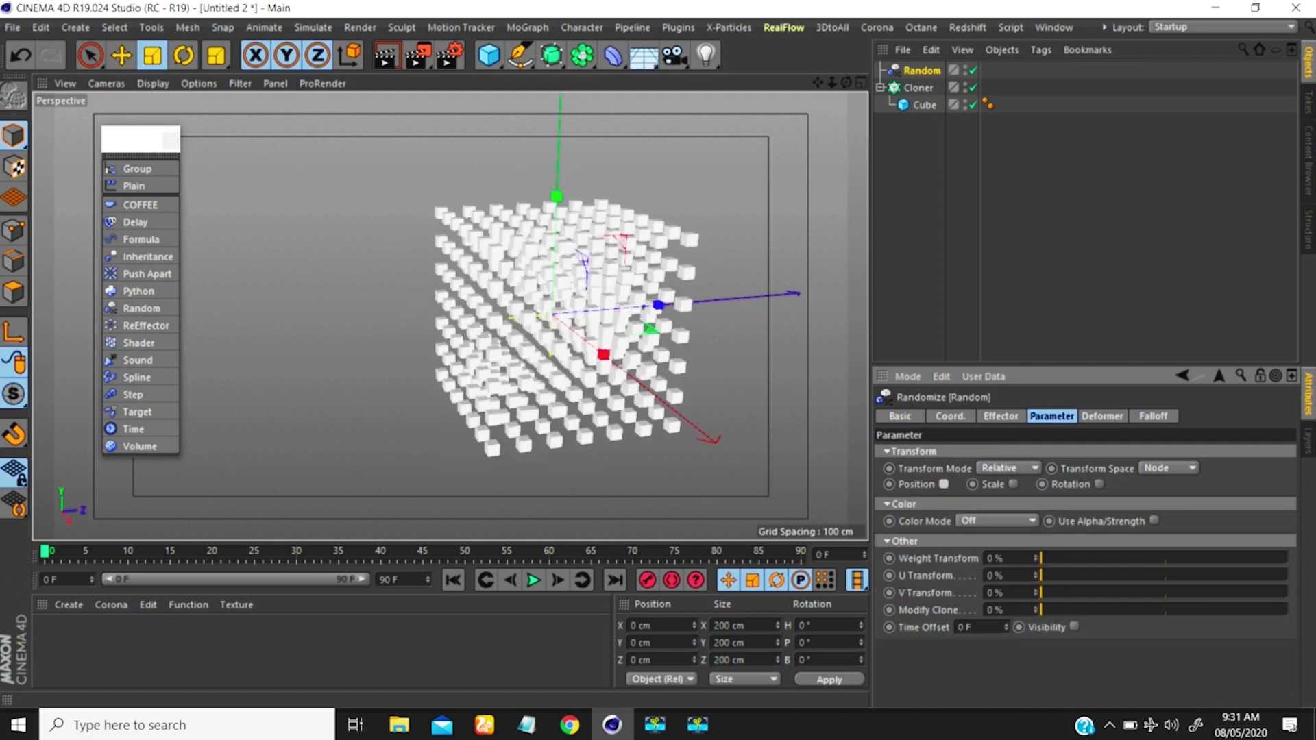
mouse_move(621, 317)
alt+mouse_down()
mouse_move(510, 302)
mouse_move(676, 279)
mouse_move(693, 412)
mouse_move(616, 384)
mouse_move(754, 342)
alt+mouse_up()
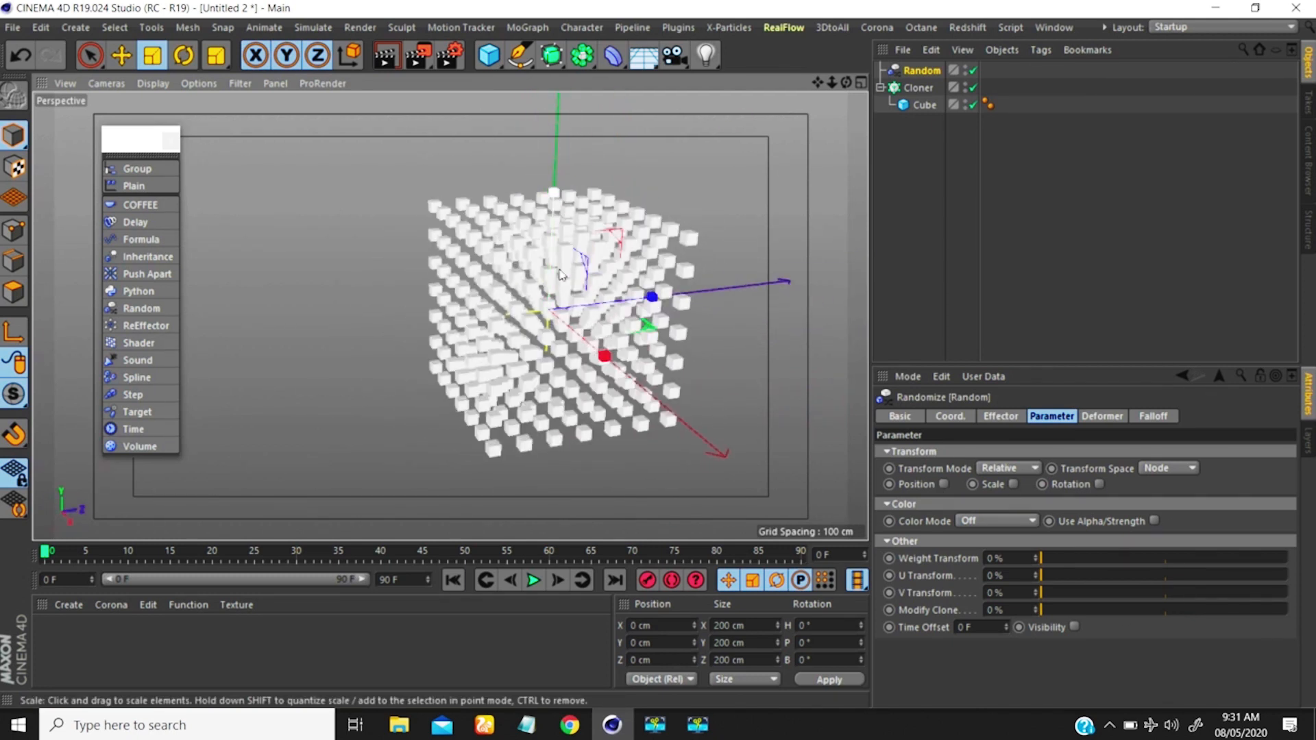
scroll(561, 257, up, 6)
scroll(562, 257, down, 3)
scroll(597, 259, down, 5)
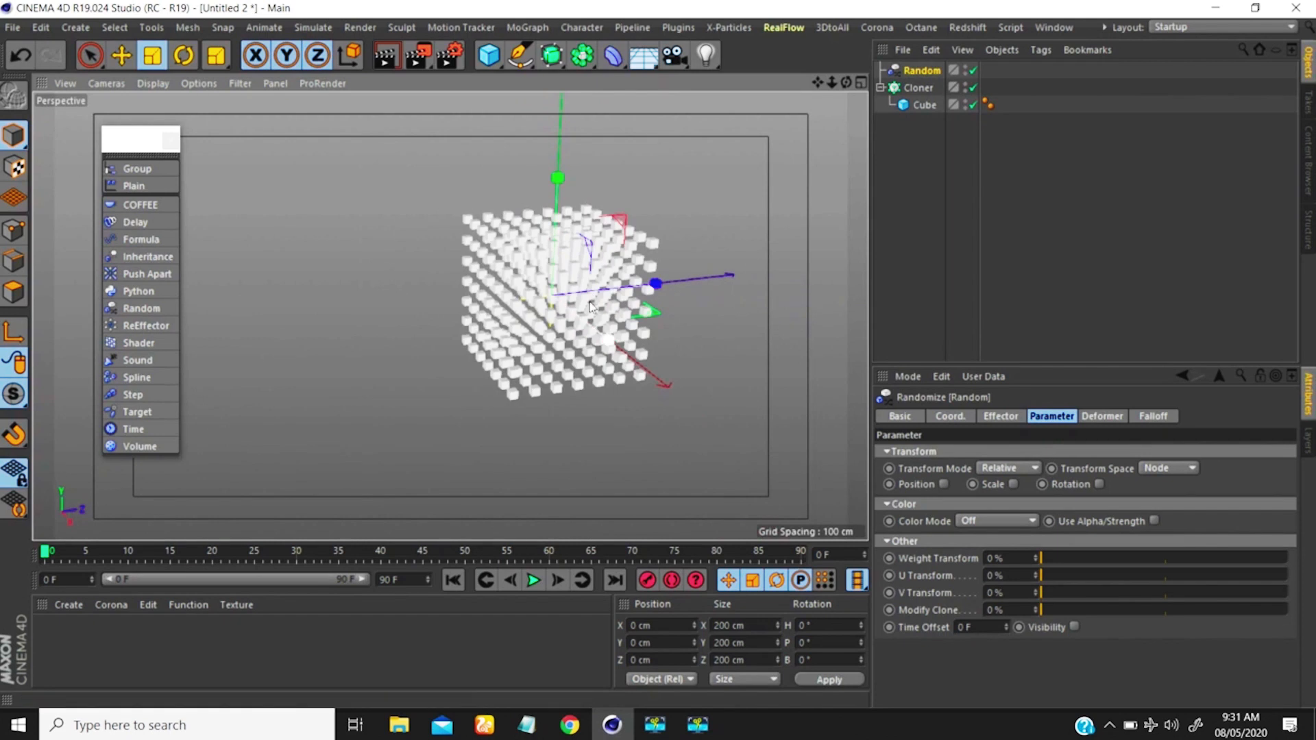
alt+middle_drag(597, 259, 539, 301)
alt+drag(539, 301, 500, 304)
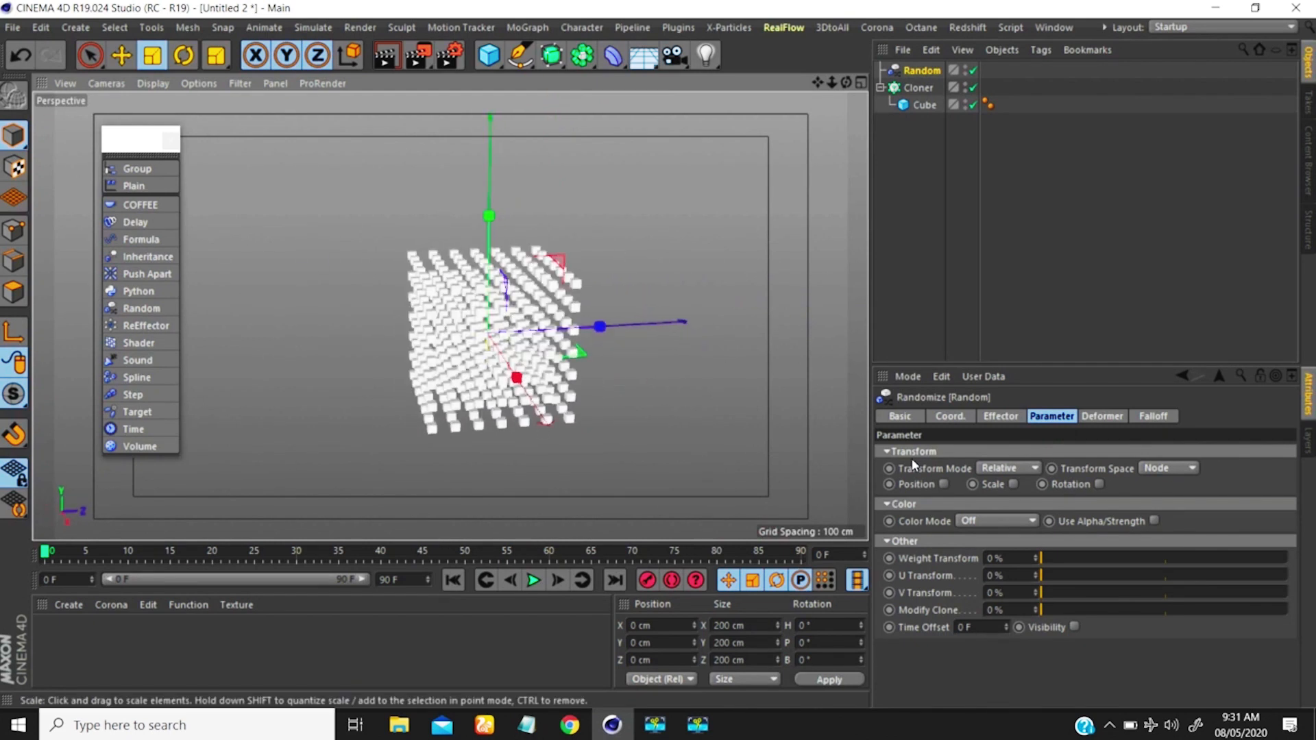
Turn Position back on in the Random effector's Transform parameters and raise the X position variation to 158 cm
click(943, 484)
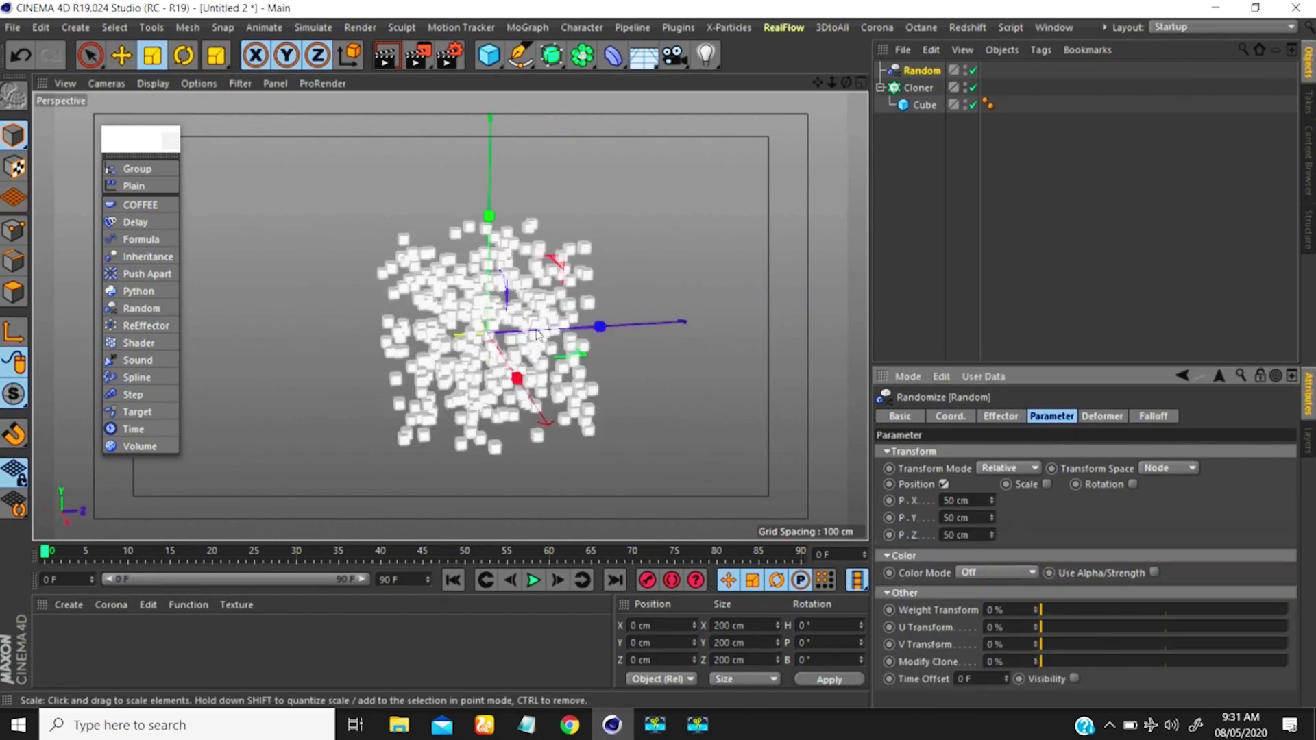
scroll(525, 270, up, 2)
scroll(524, 270, down, 2)
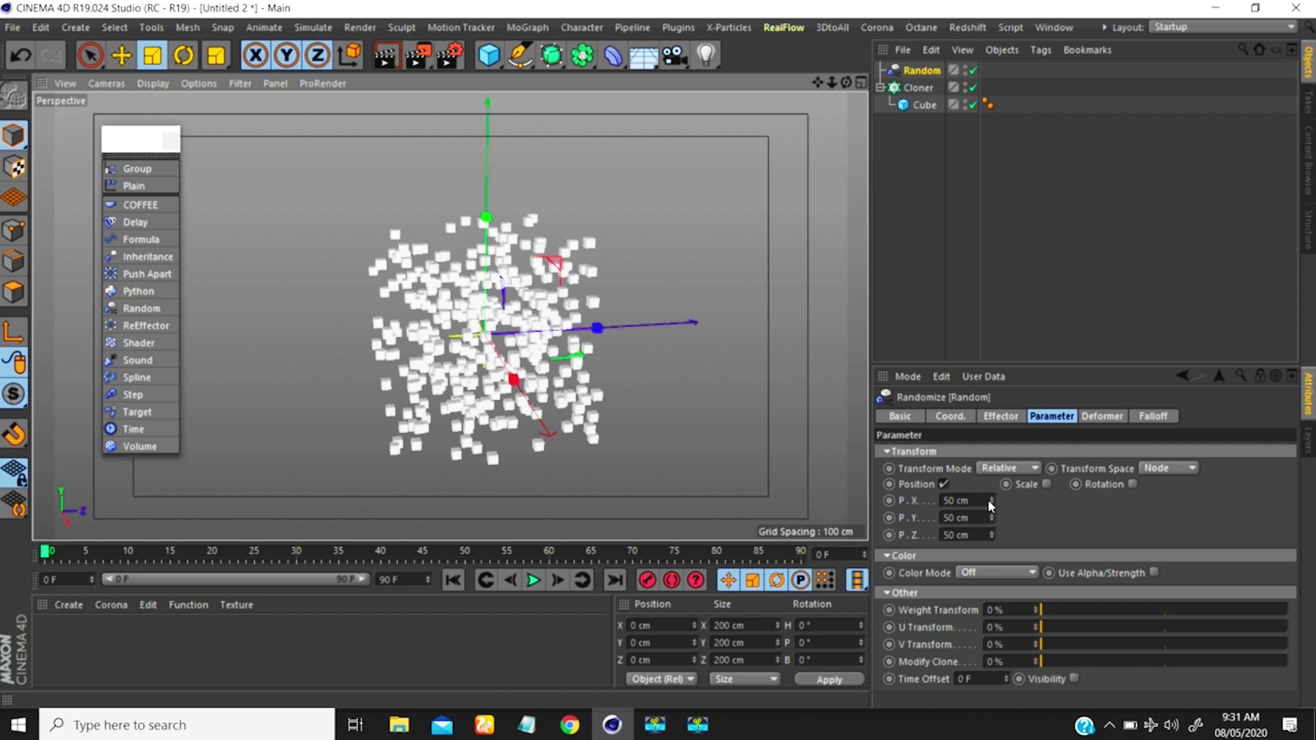
mouse_move(990, 499)
mouse_down()
mouse_move(984, 283)
mouse_move(975, 499)
mouse_up()
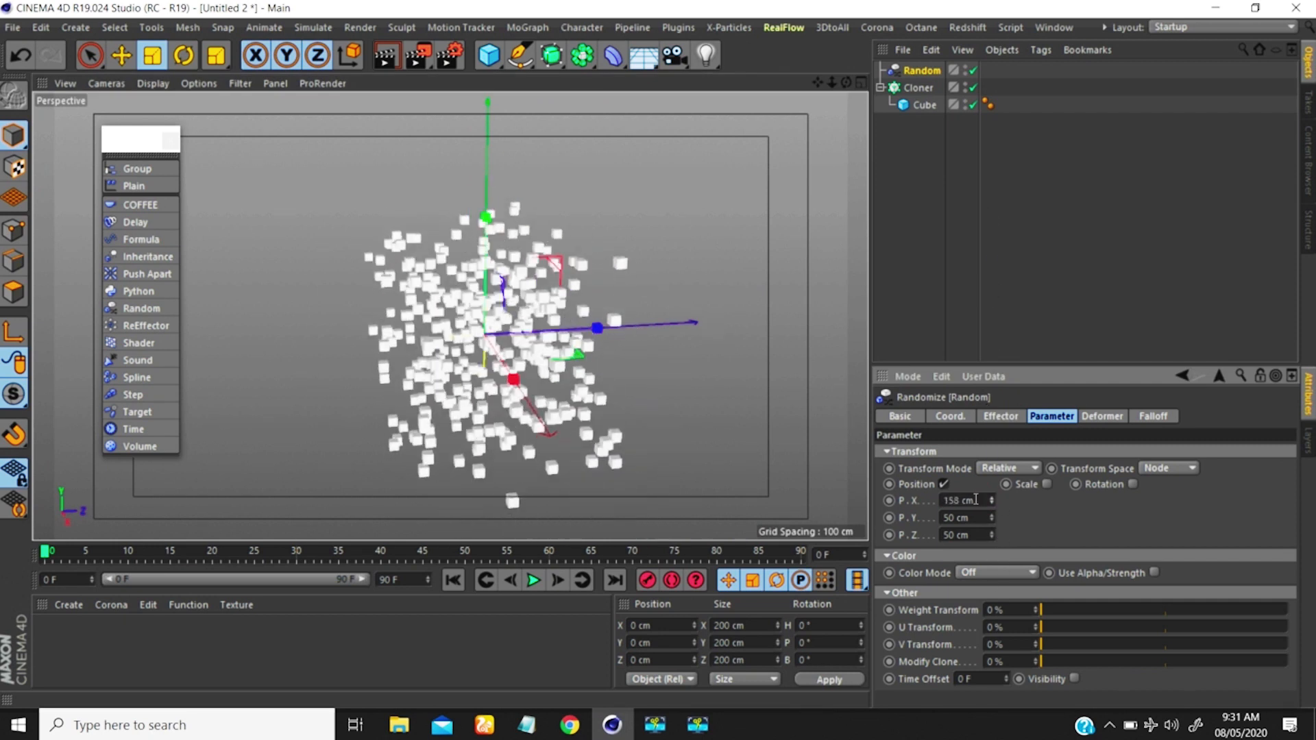
Set the Random effector's P.X, P.Y and P.Z position values all to 0 cm
text(0)
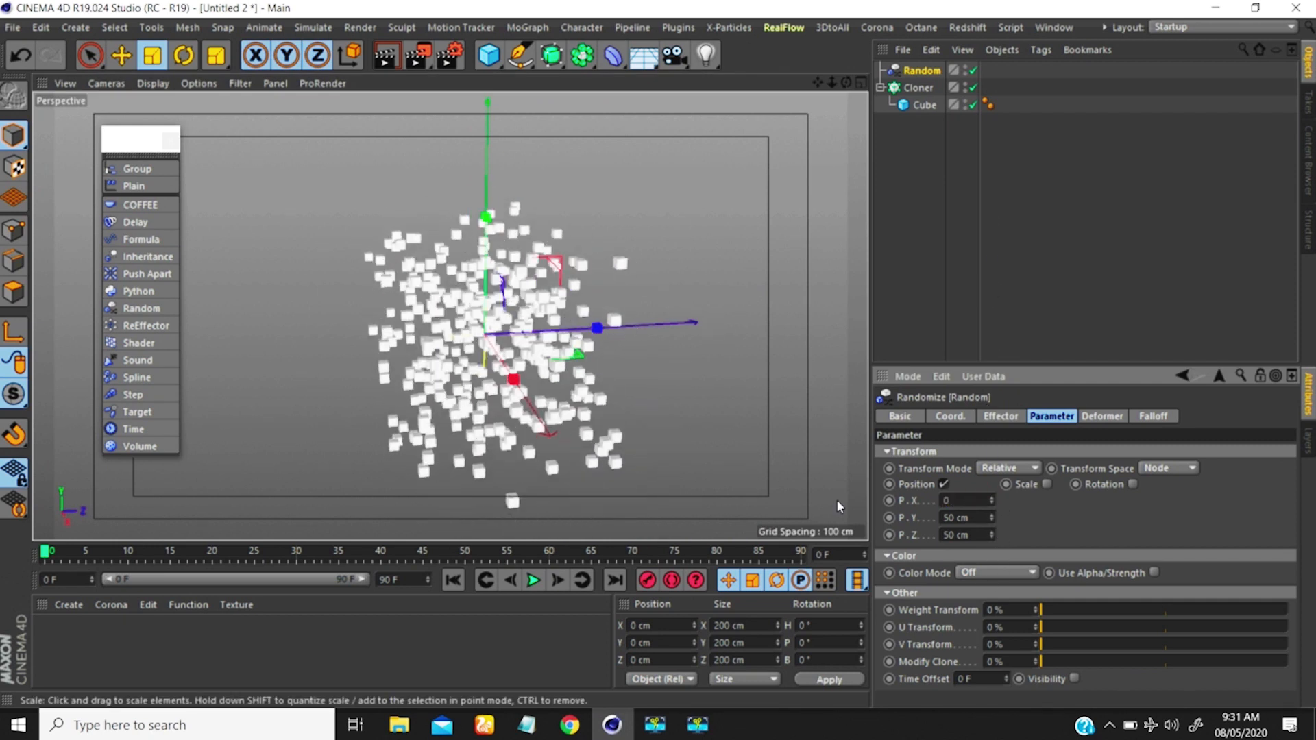
key(Tab)
text(0)
key(Tab)
text(0)
key(Return)
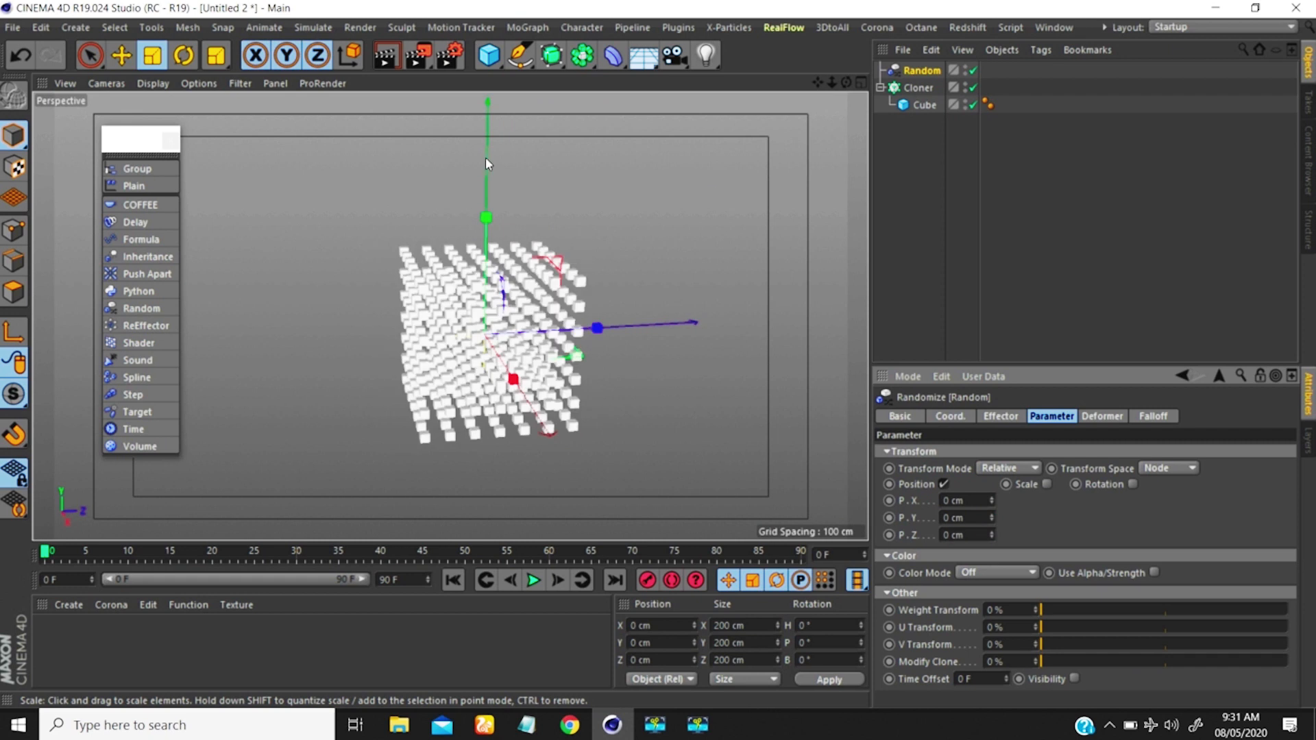
Set the Random effector's P.Z value to 100 cm so the cubes scatter along Z only
alt+drag(503, 317, 469, 334)
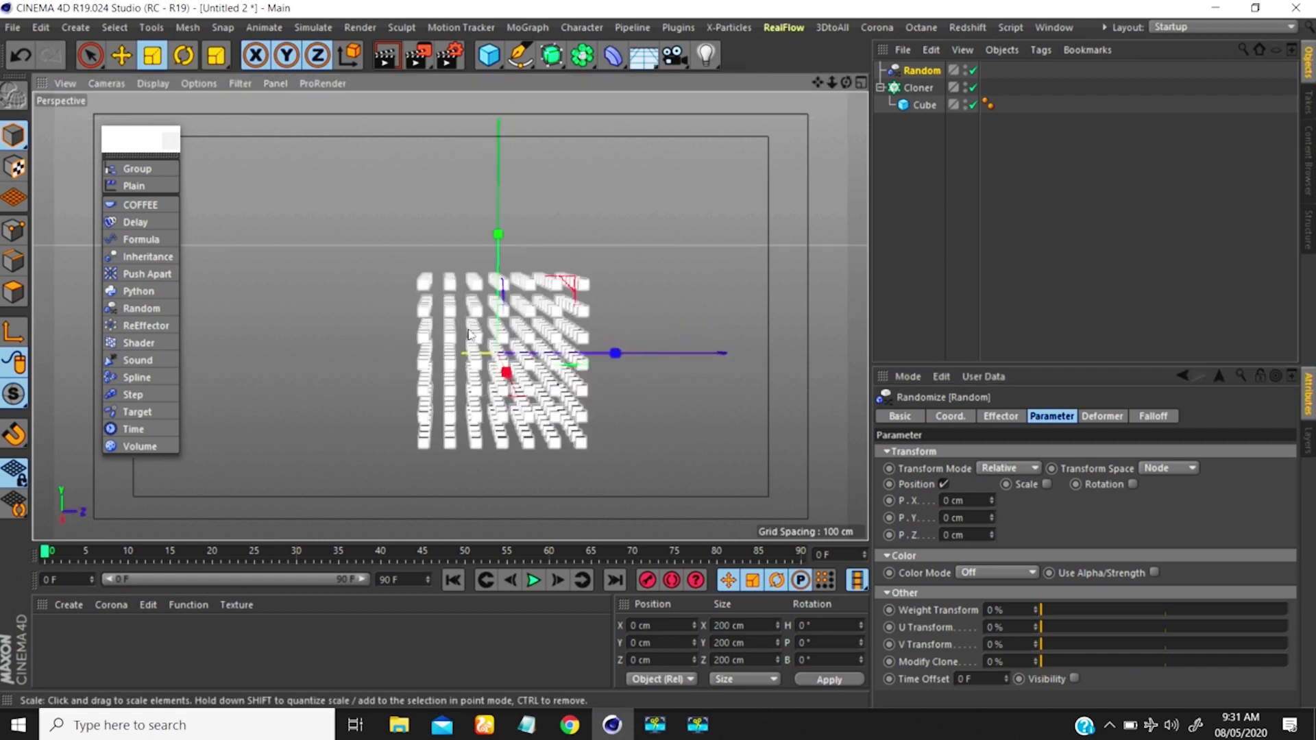
click(981, 535)
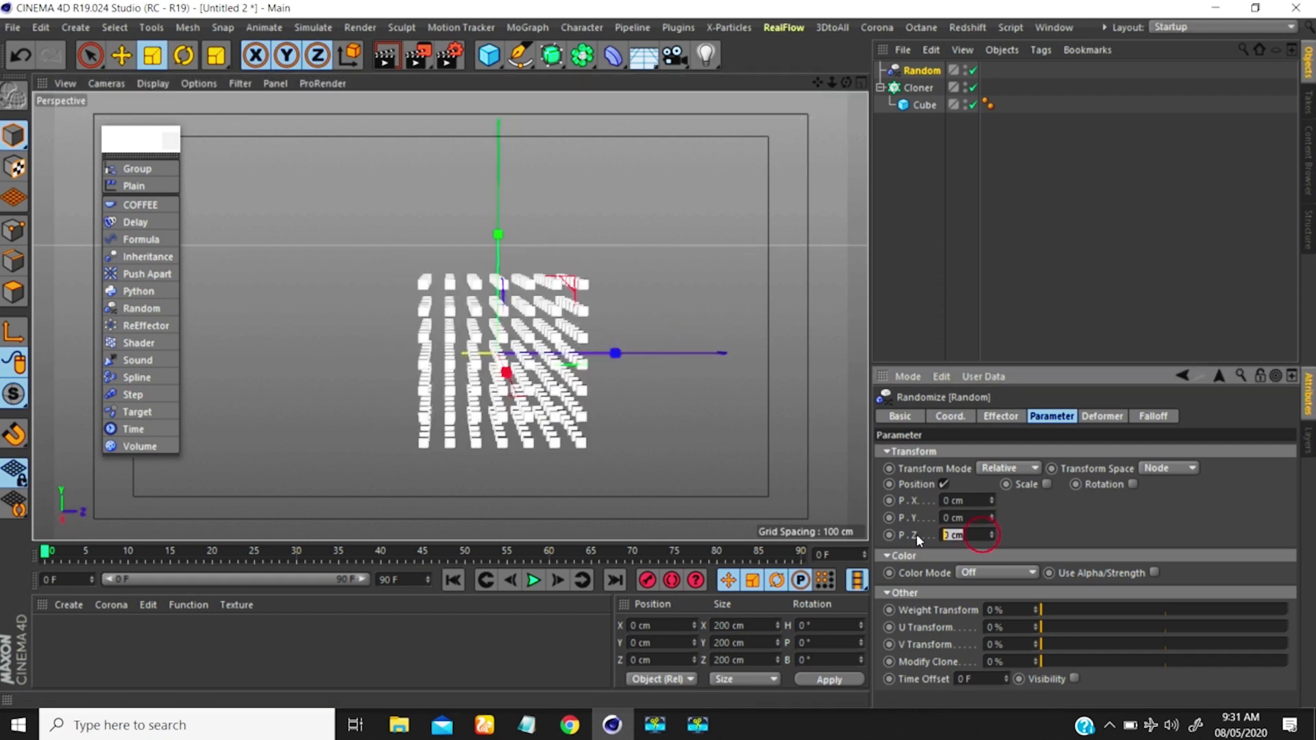
text(100)
key(Return)
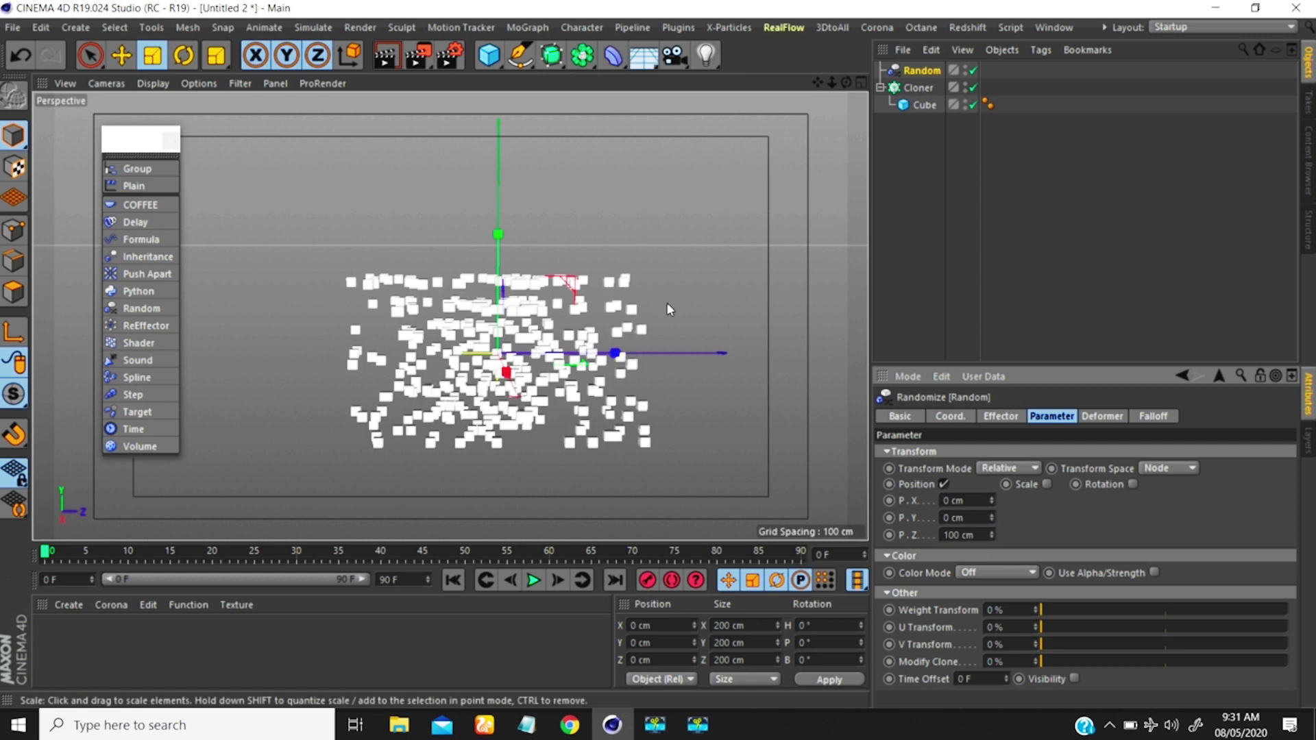
Examine the Z-axis scatter of the cubes from several angles and in the four-view layout, returning to the Perspective view
alt+drag(574, 322, 679, 339)
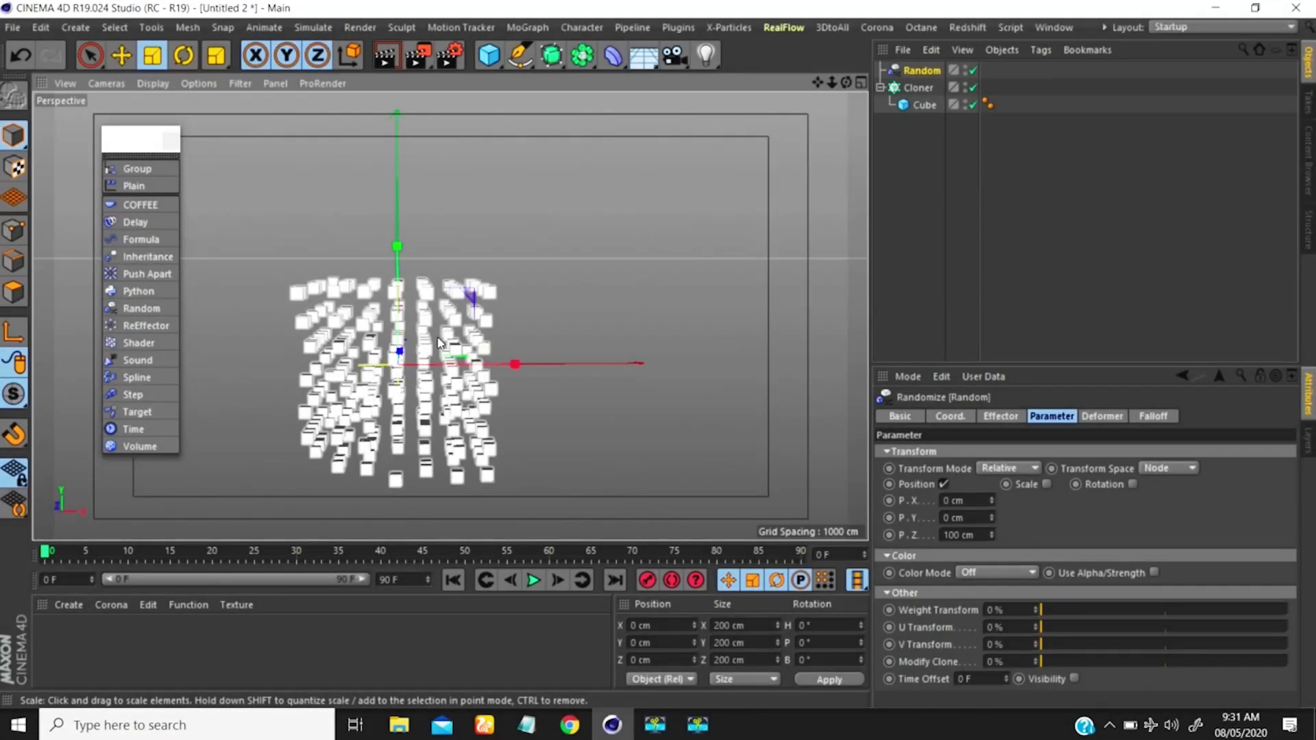
alt+middle_drag(416, 353, 479, 328)
alt+drag(479, 329, 597, 289)
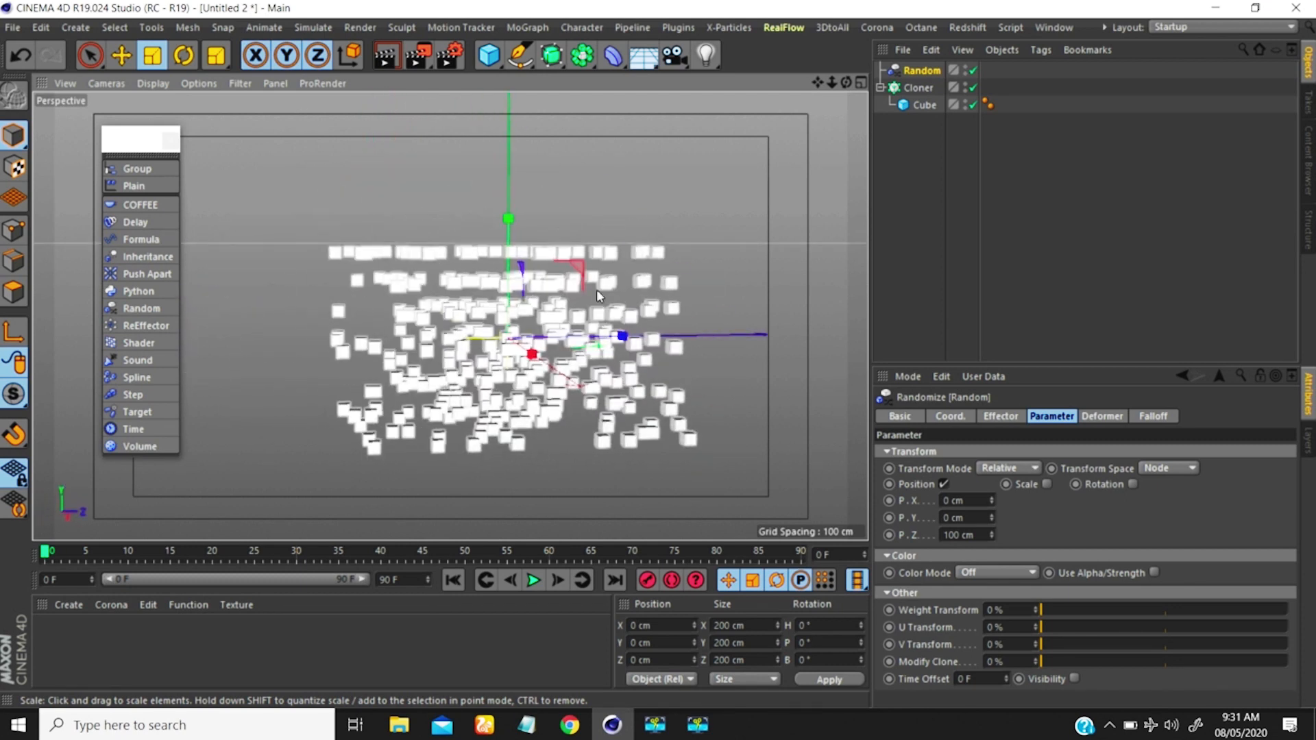
scroll(527, 294, down, 4)
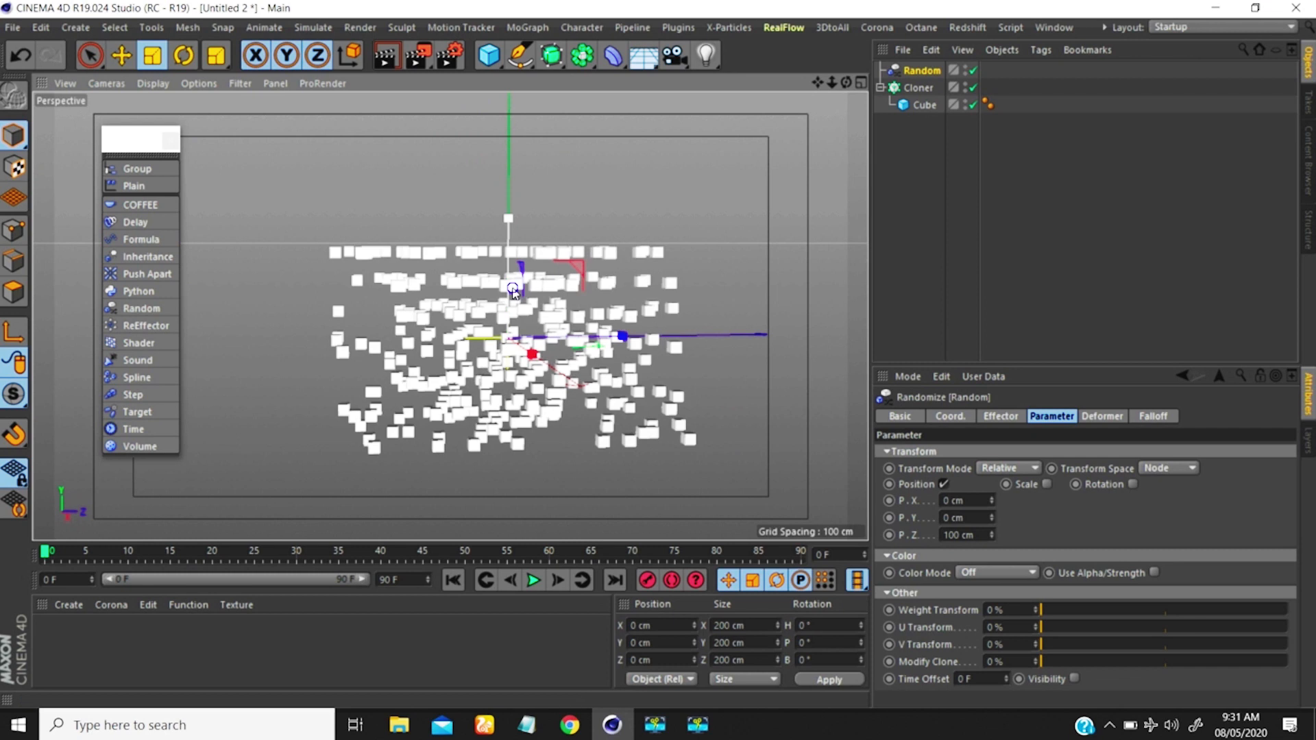
alt+drag(530, 320, 574, 312)
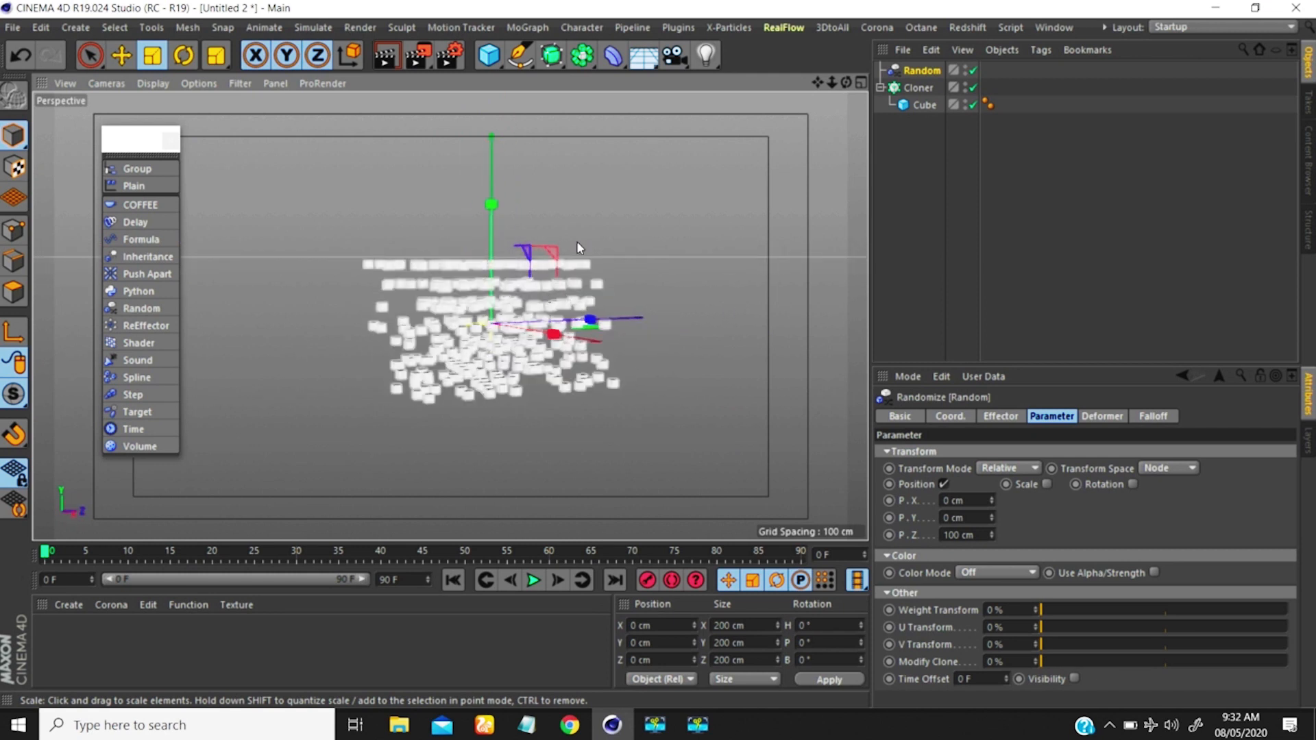
click(621, 249)
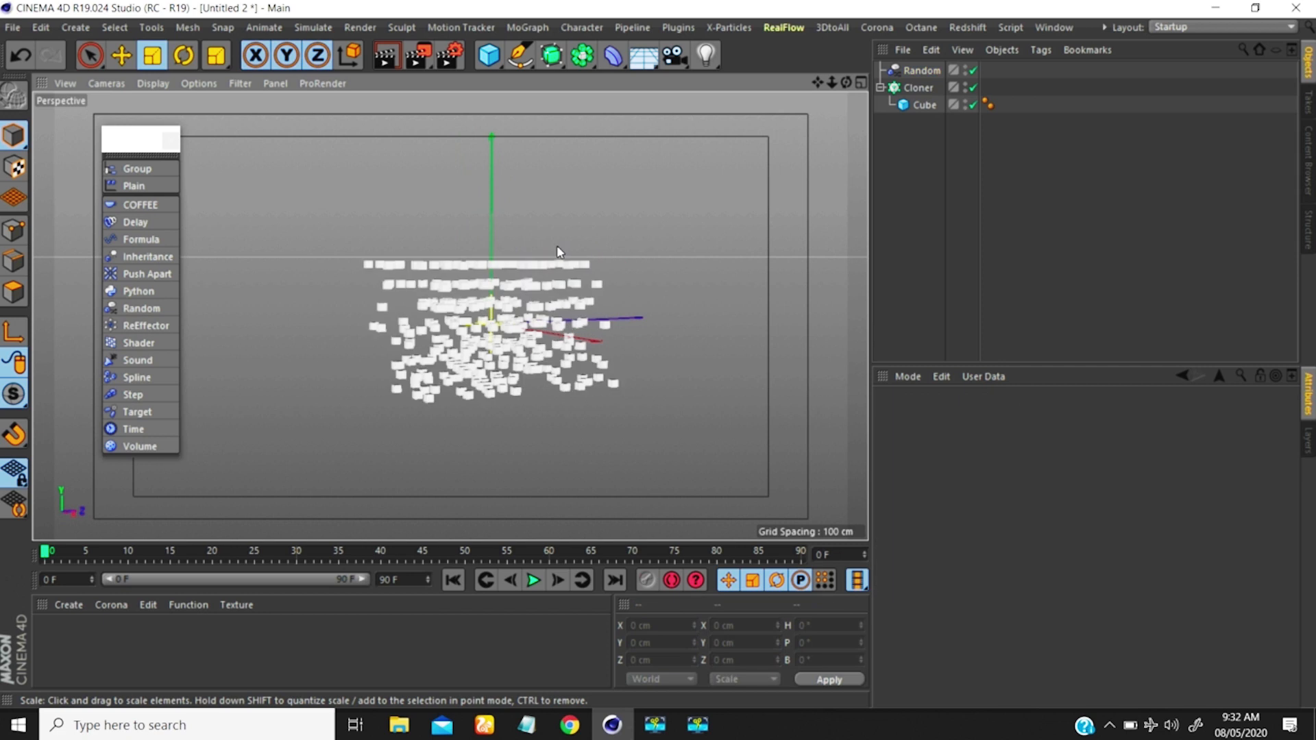
middle_click(508, 235)
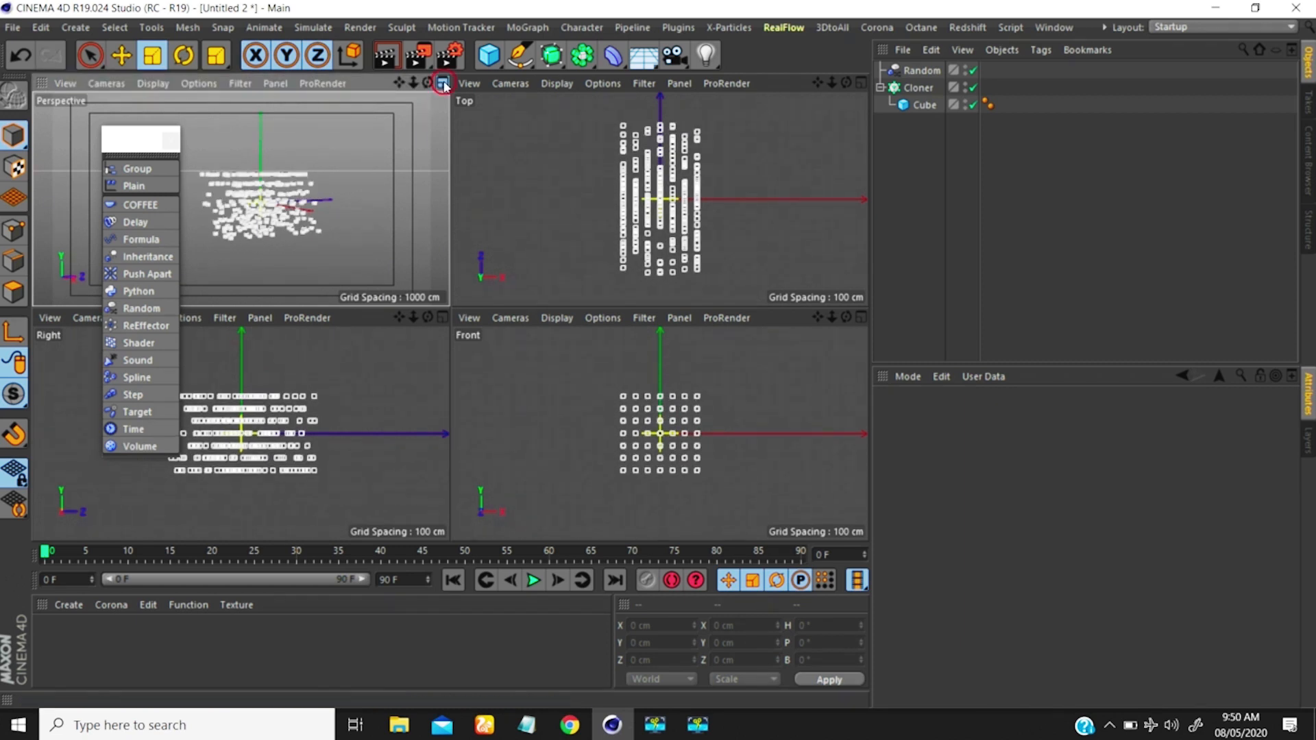
click(443, 84)
mouse_move(512, 322)
alt+mouse_down()
mouse_move(483, 333)
mouse_move(495, 335)
alt+mouse_up()
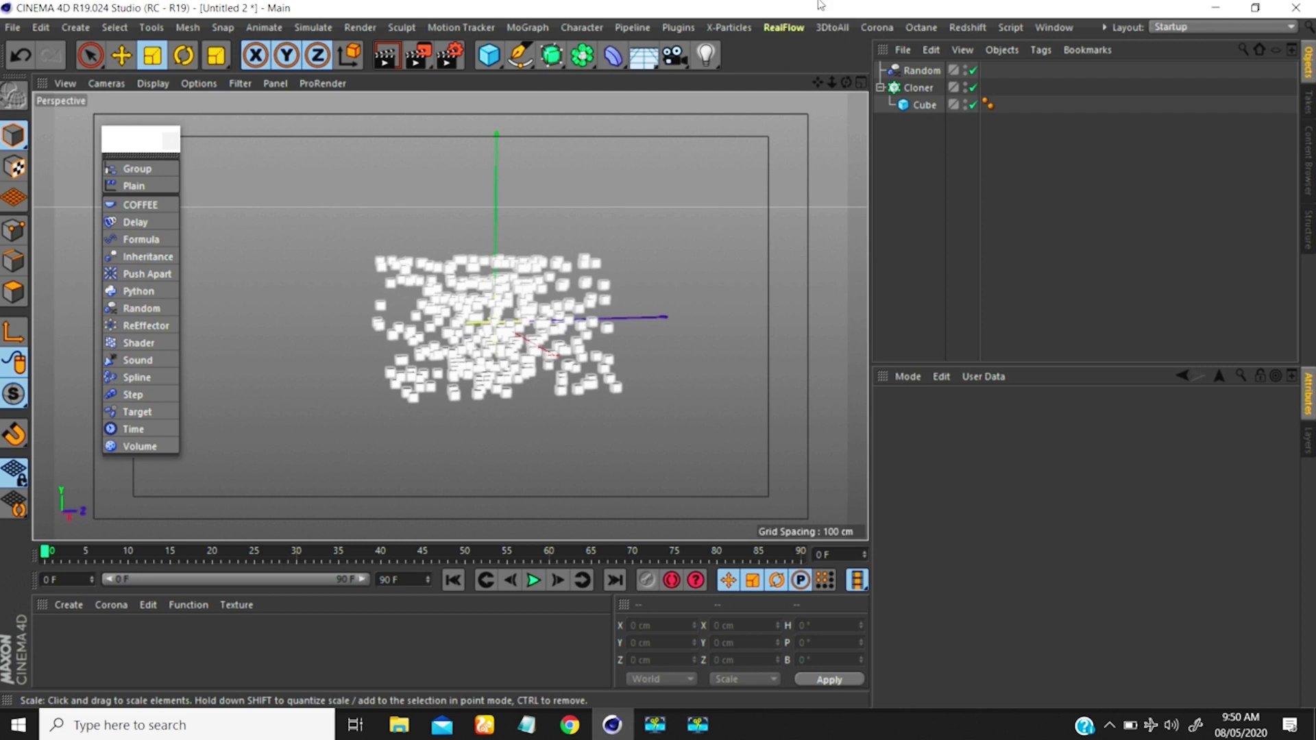
Reselect the Random effector, change its Random Mode to Noise and play the animation of the cubes
click(912, 71)
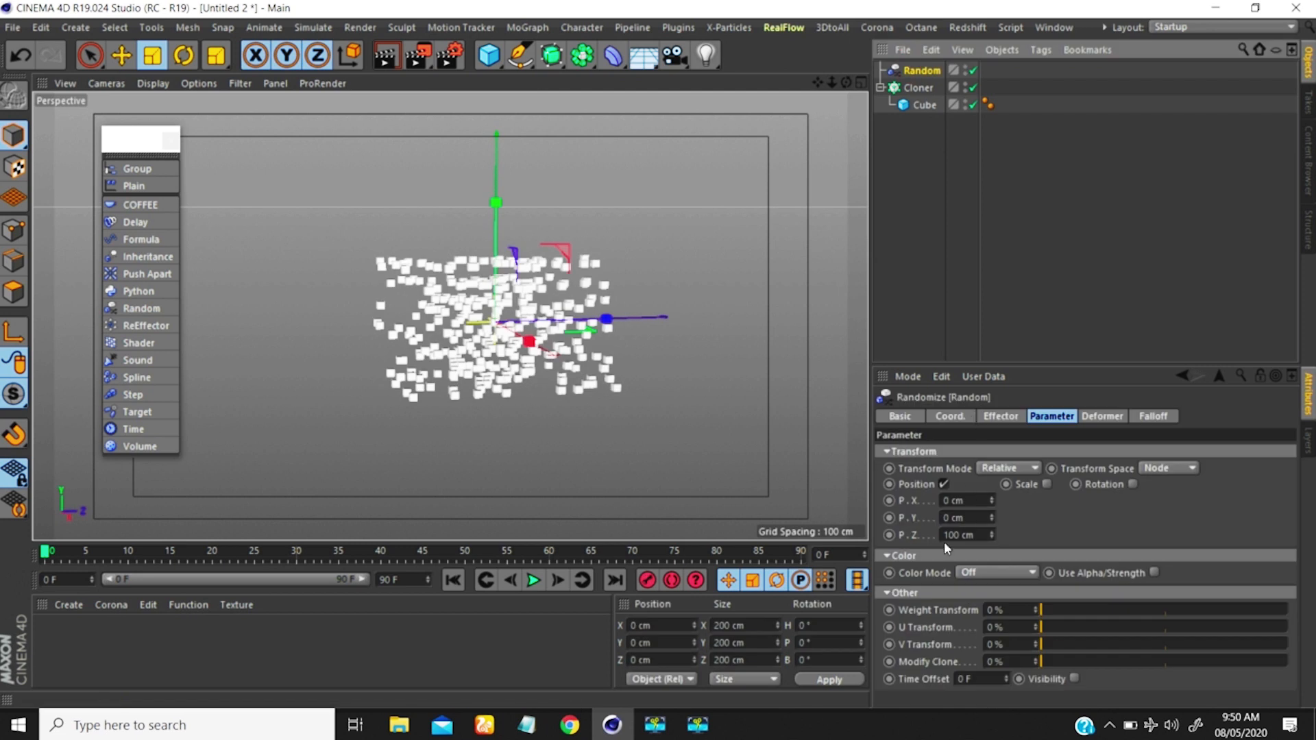
alt+drag(591, 317, 598, 345)
click(1000, 416)
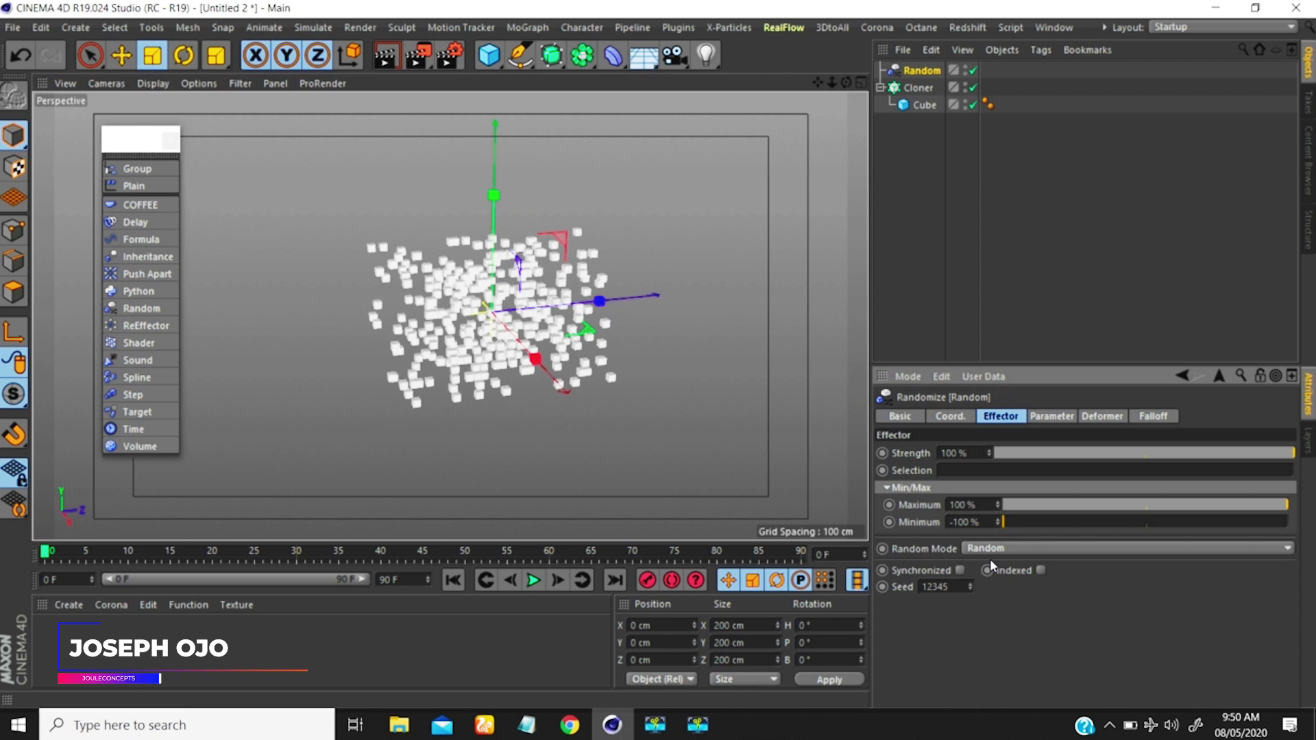
click(993, 599)
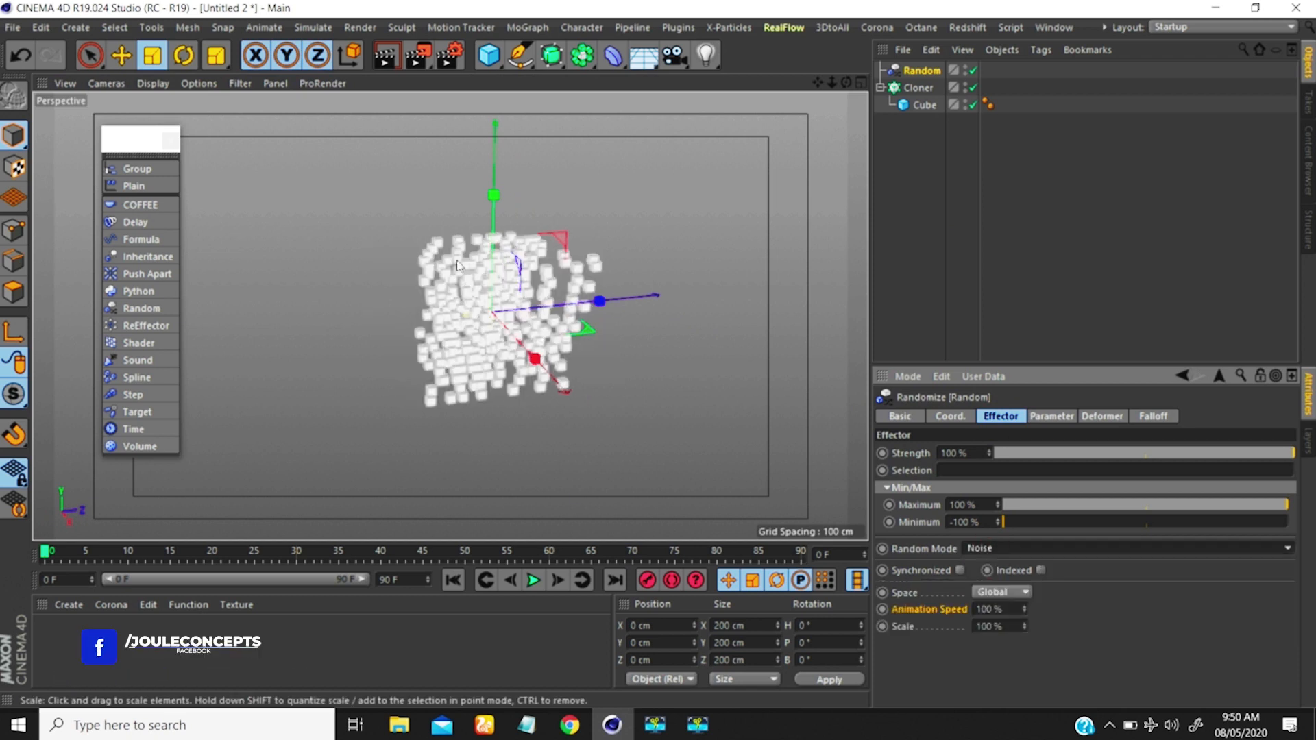
alt+drag(459, 266, 437, 255)
click(536, 580)
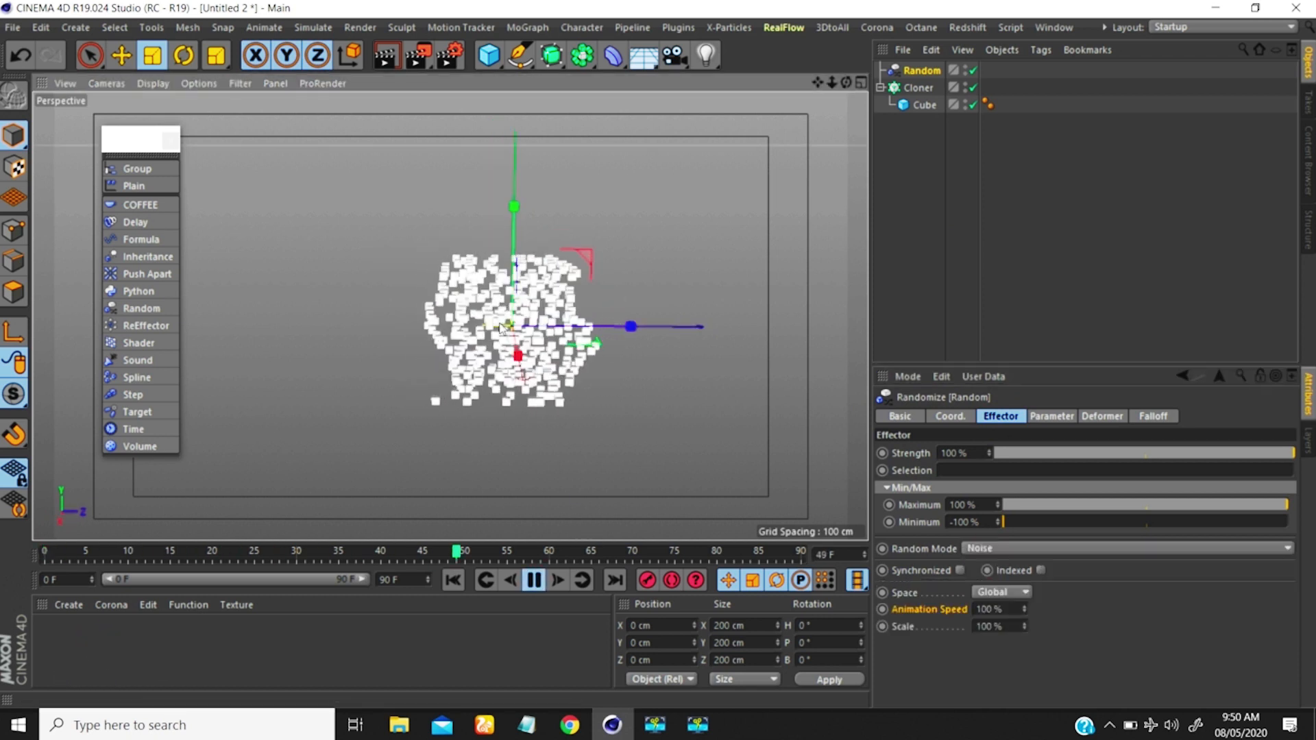
alt+drag(518, 341, 583, 361)
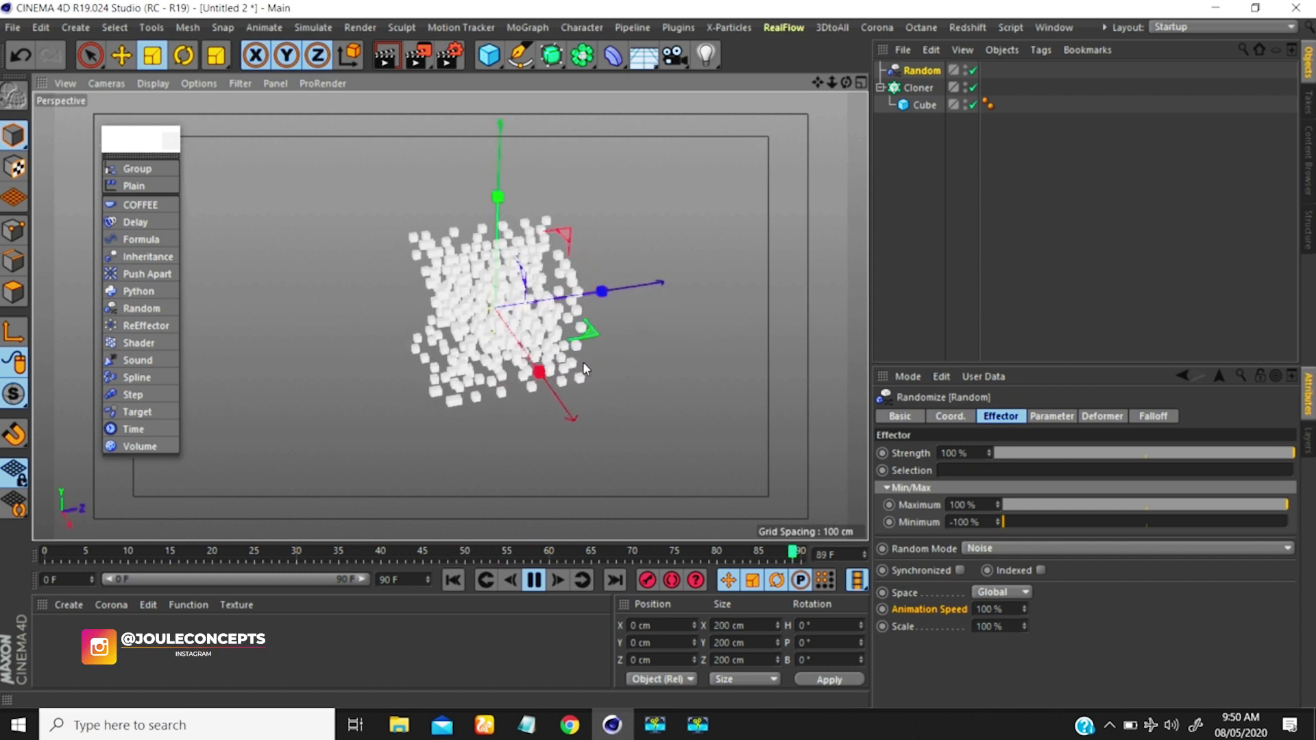
scroll(583, 361, up, 3)
Reset the Random effector's P.Z value to 0 cm in its Parameter settings while the animation plays
click(1057, 415)
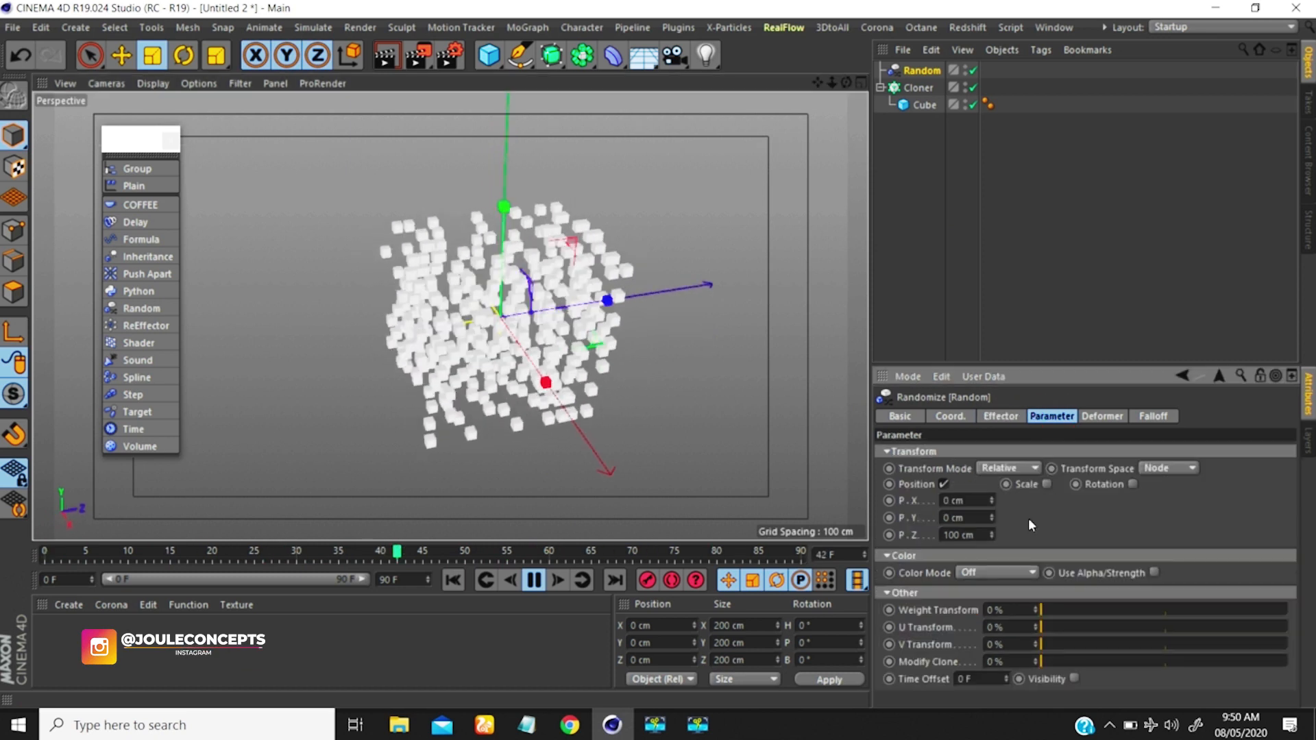
alt+drag(526, 329, 467, 257)
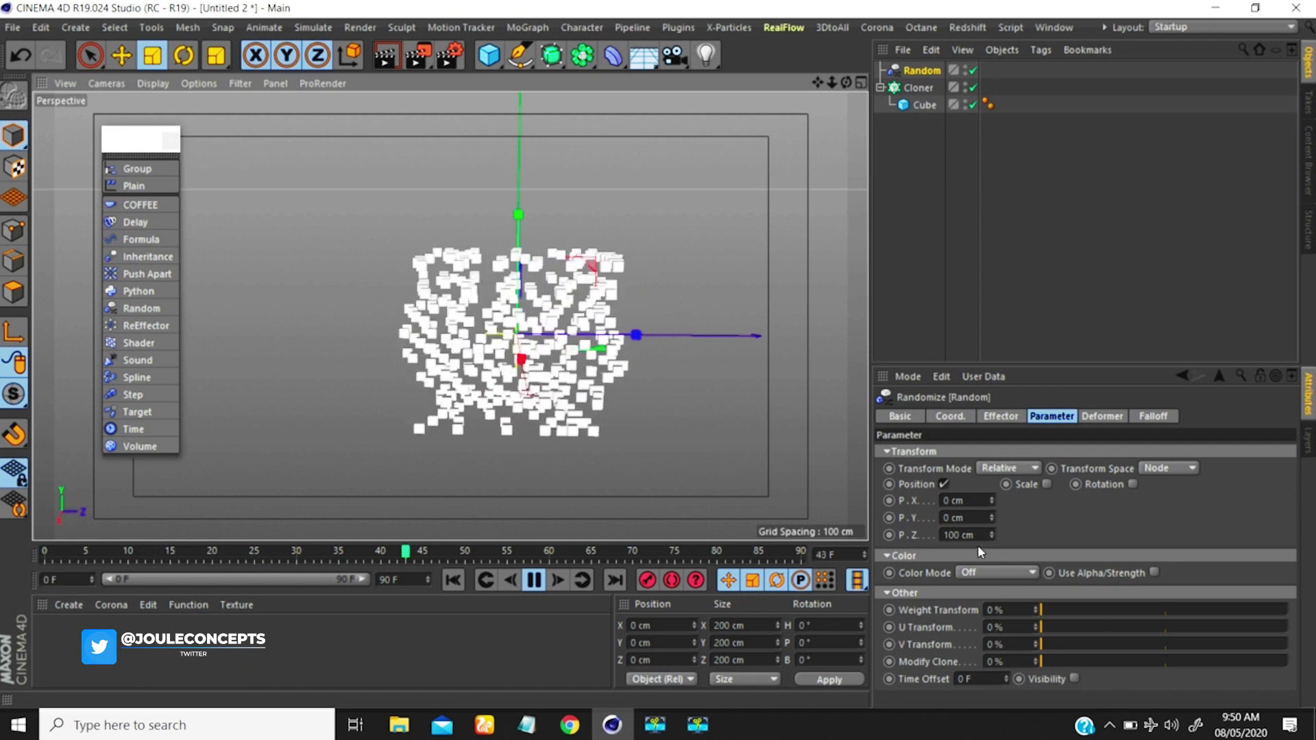
drag(975, 535, 832, 525)
text(0)
key(Return)
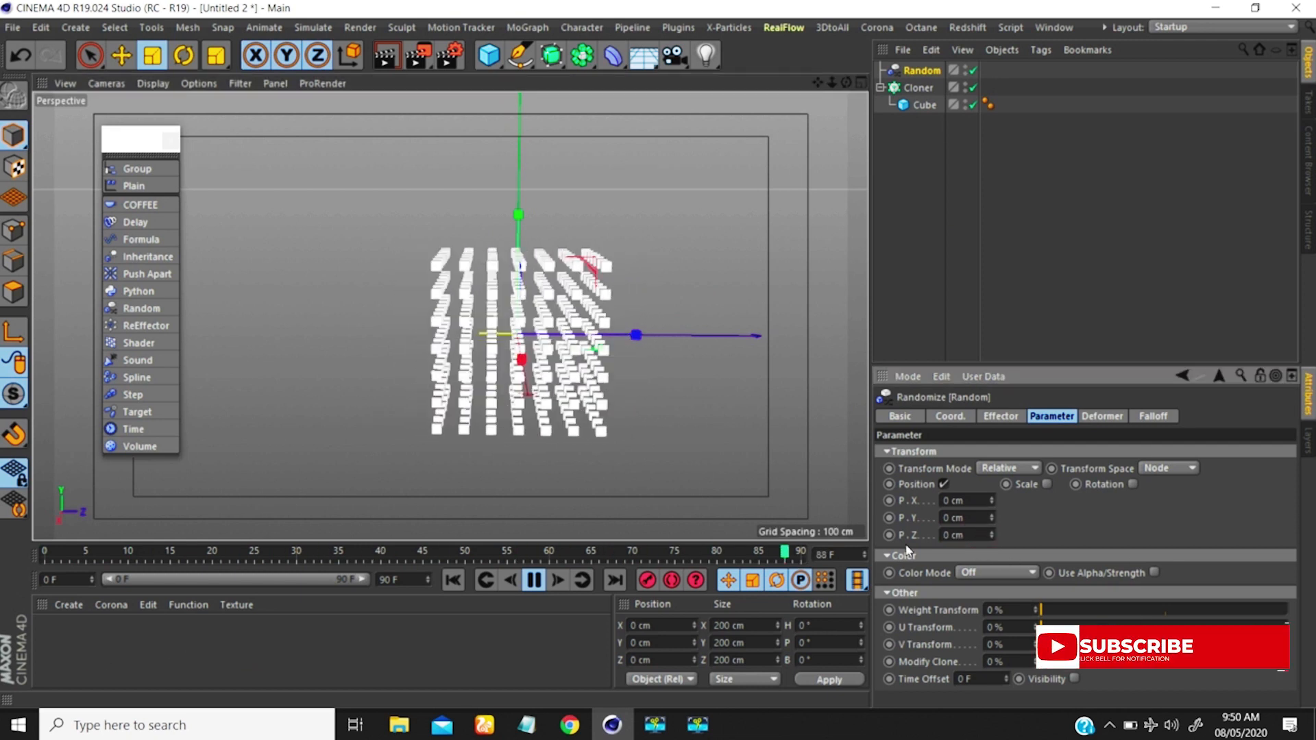
Set the Random effector's P.Y value to 200 cm and inspect the vertical cube motion
drag(962, 517, 853, 515)
text(200)
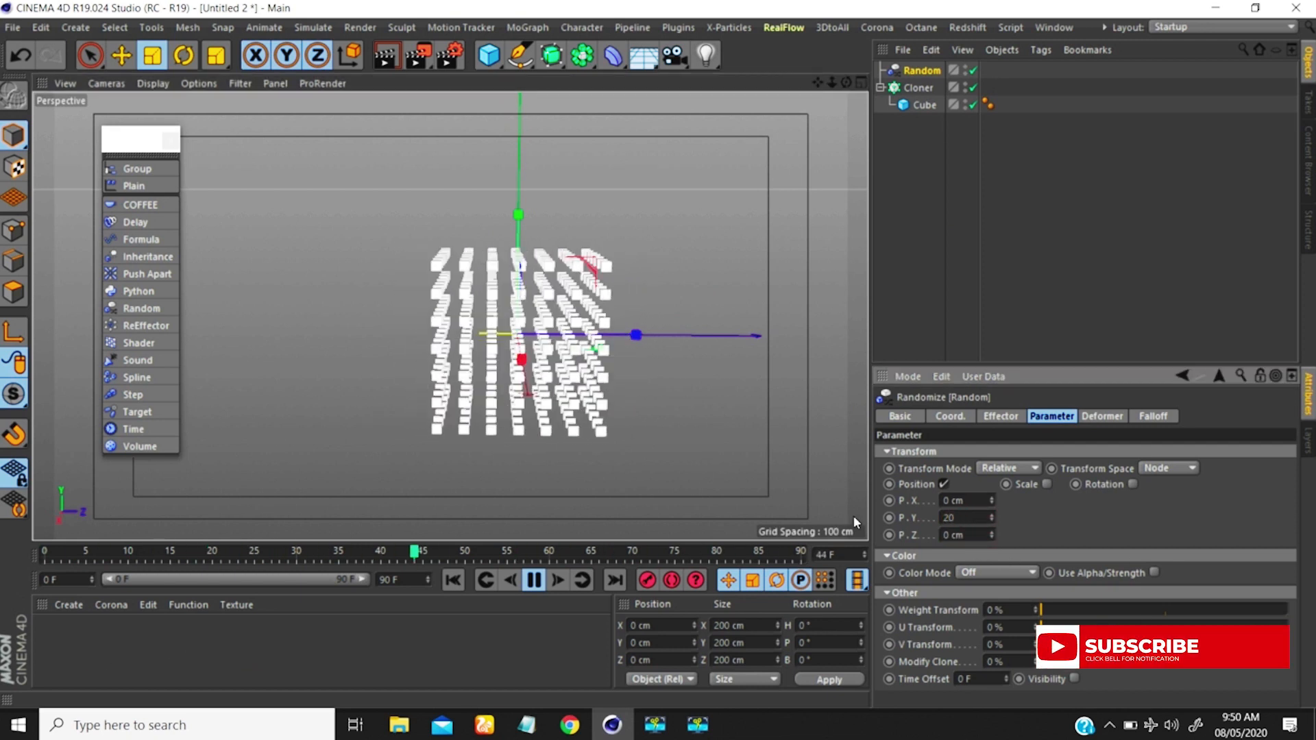
key(Return)
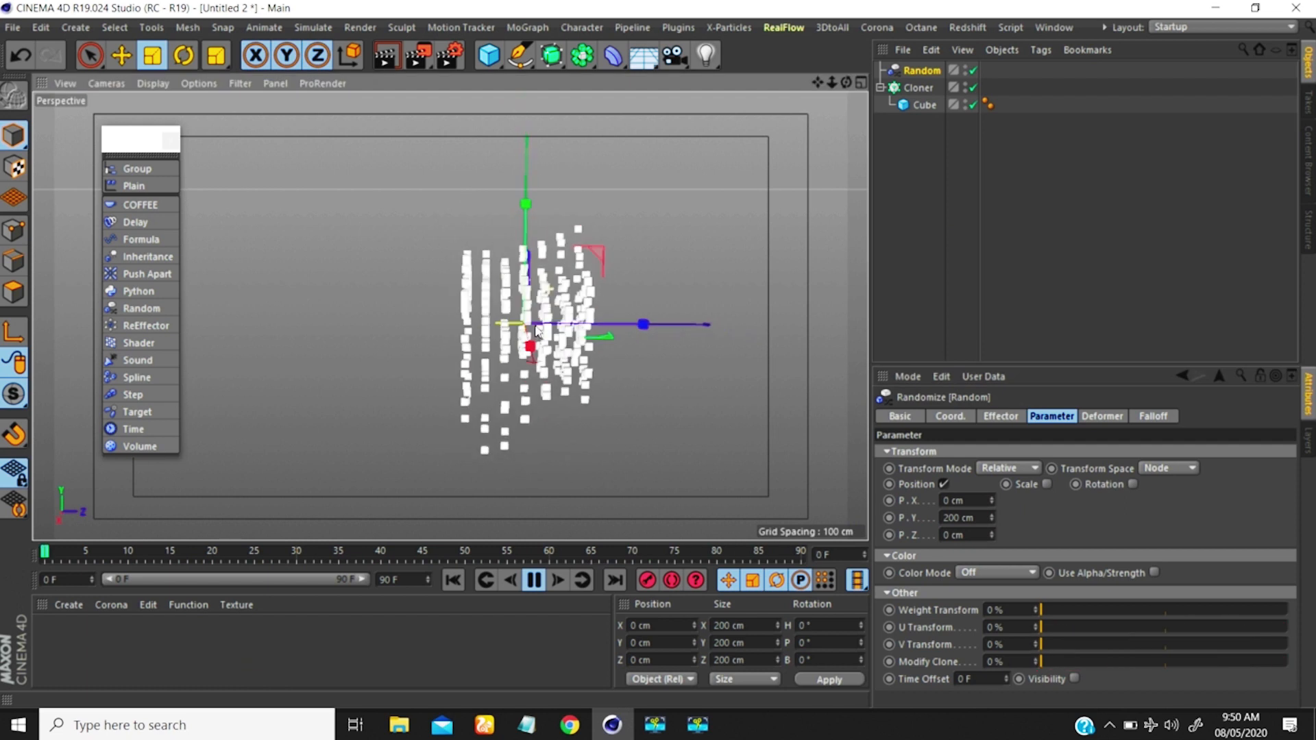
alt+drag(551, 285, 746, 317)
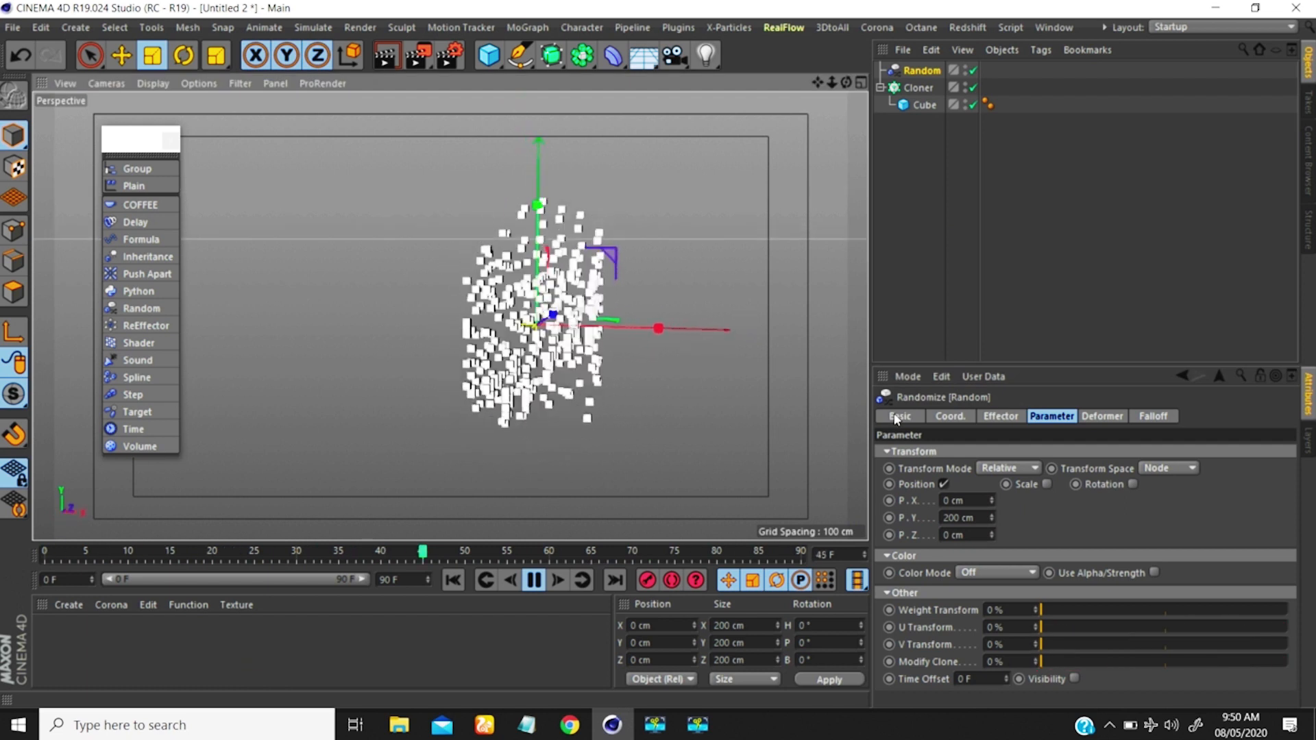
Reduce the Random effector's P.Y value to 20 cm and inspect the subtler vertical cube motion up close
drag(980, 518, 941, 517)
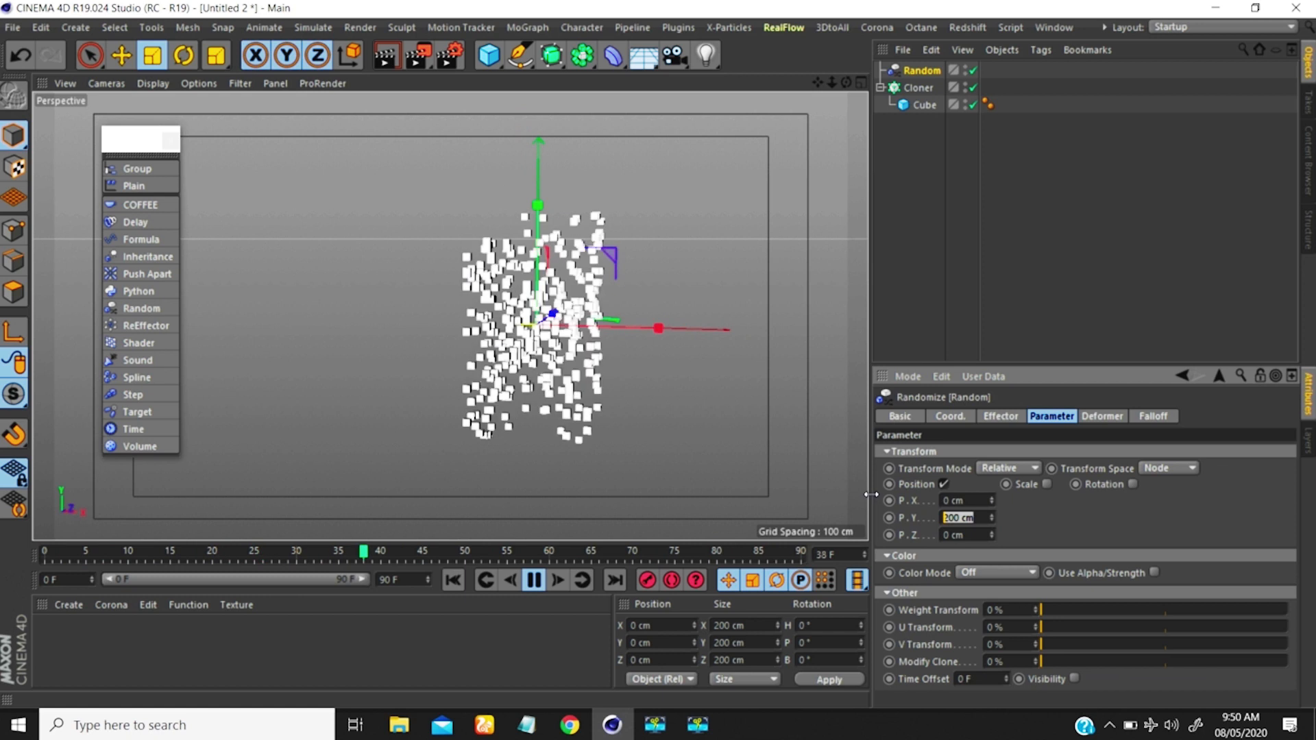
text(20)
key(Return)
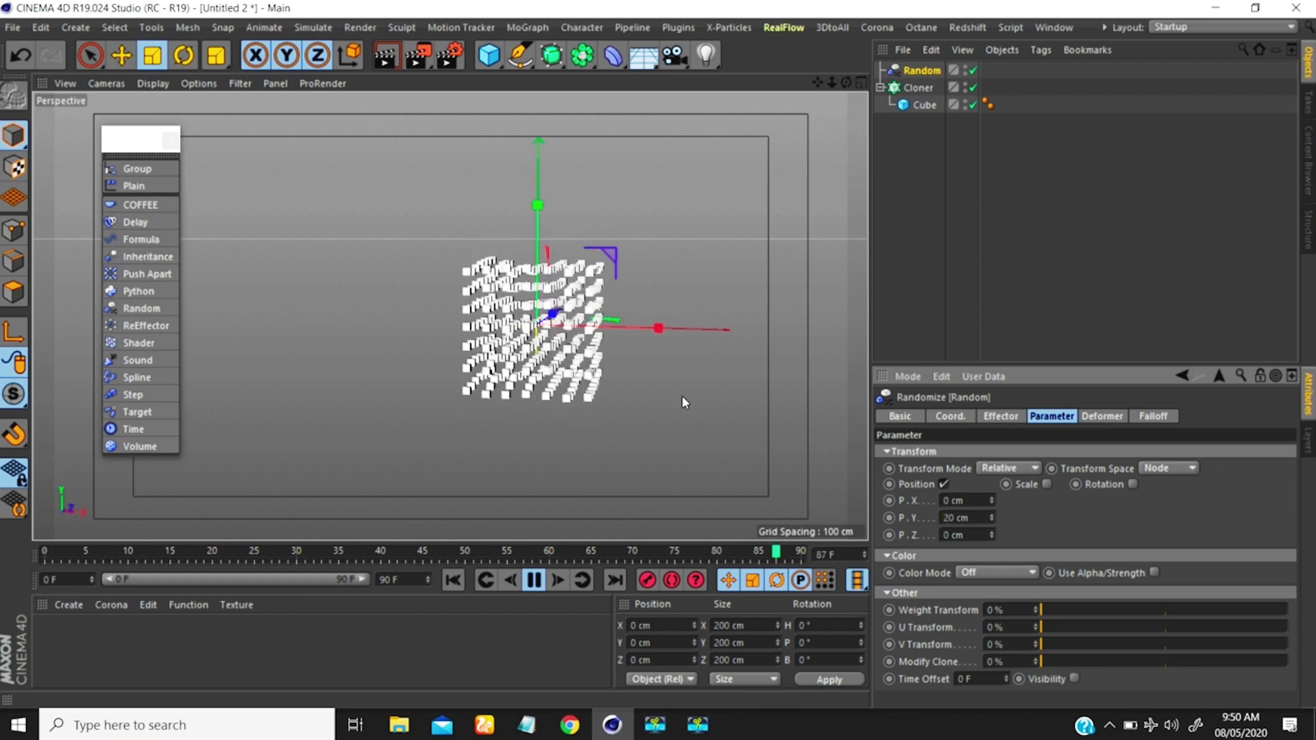
scroll(547, 314, up, 4)
alt+drag(584, 291, 603, 280)
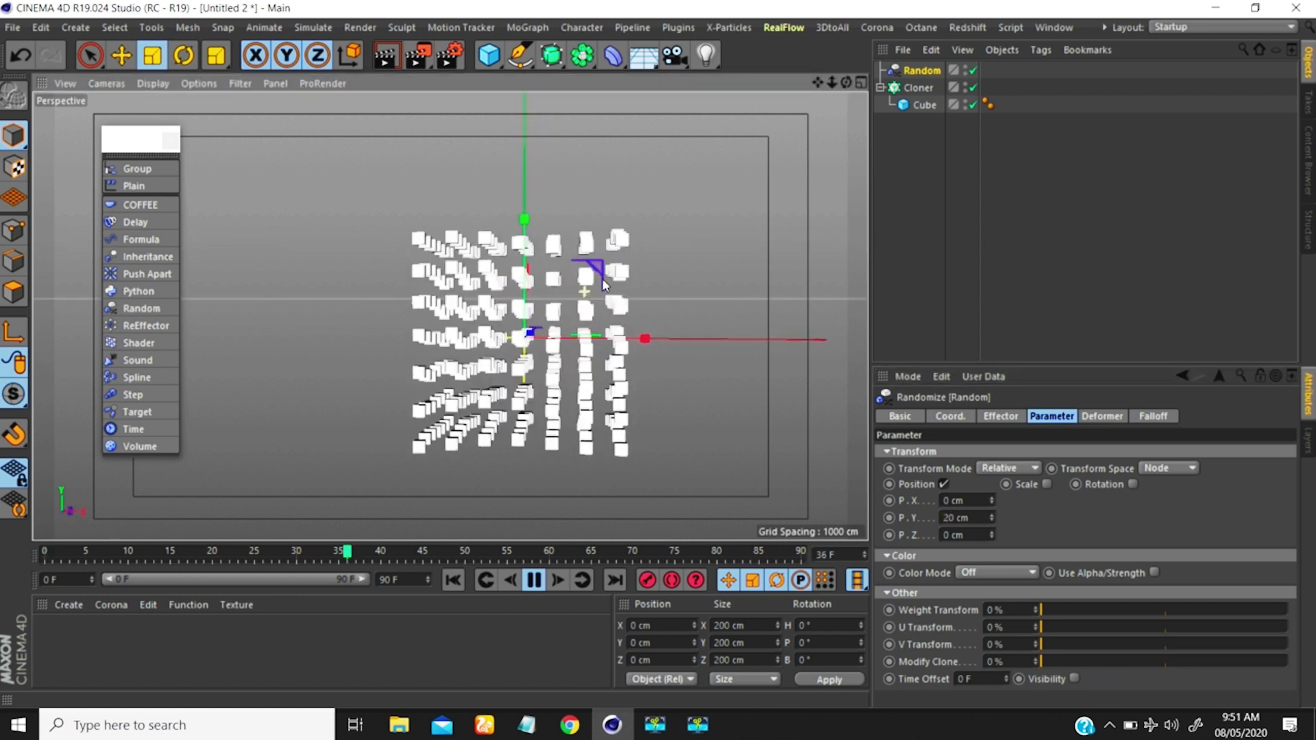
Set the Random effector's P.Y value to 100 cm and inspect the playing cube grid
double_click(947, 518)
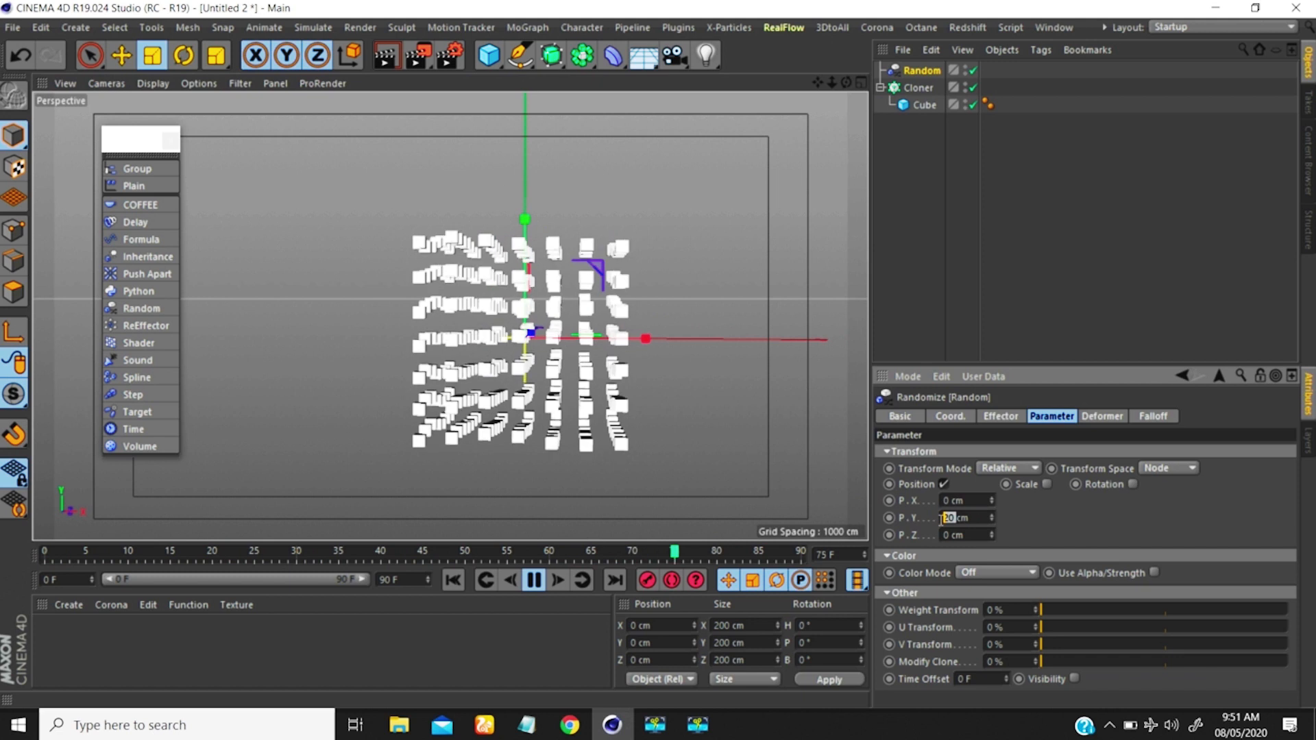
text(100)
key(Return)
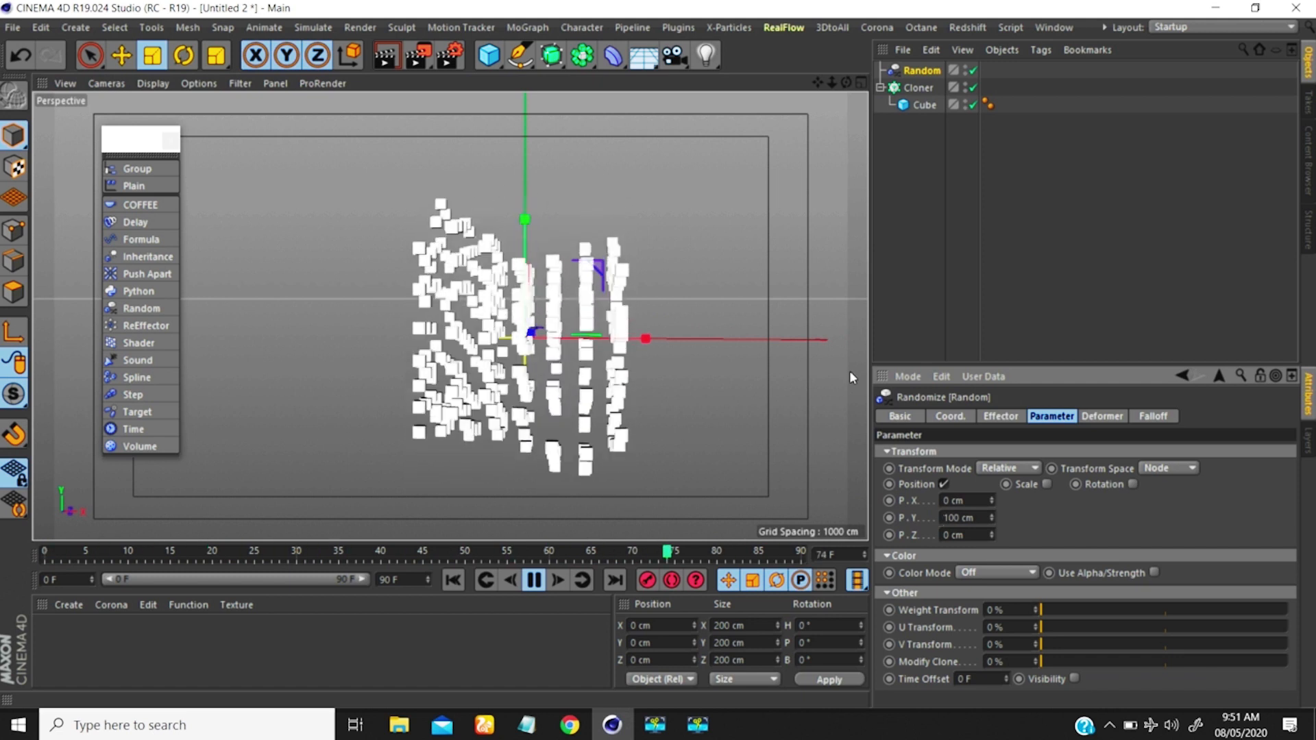
alt+drag(480, 376, 533, 358)
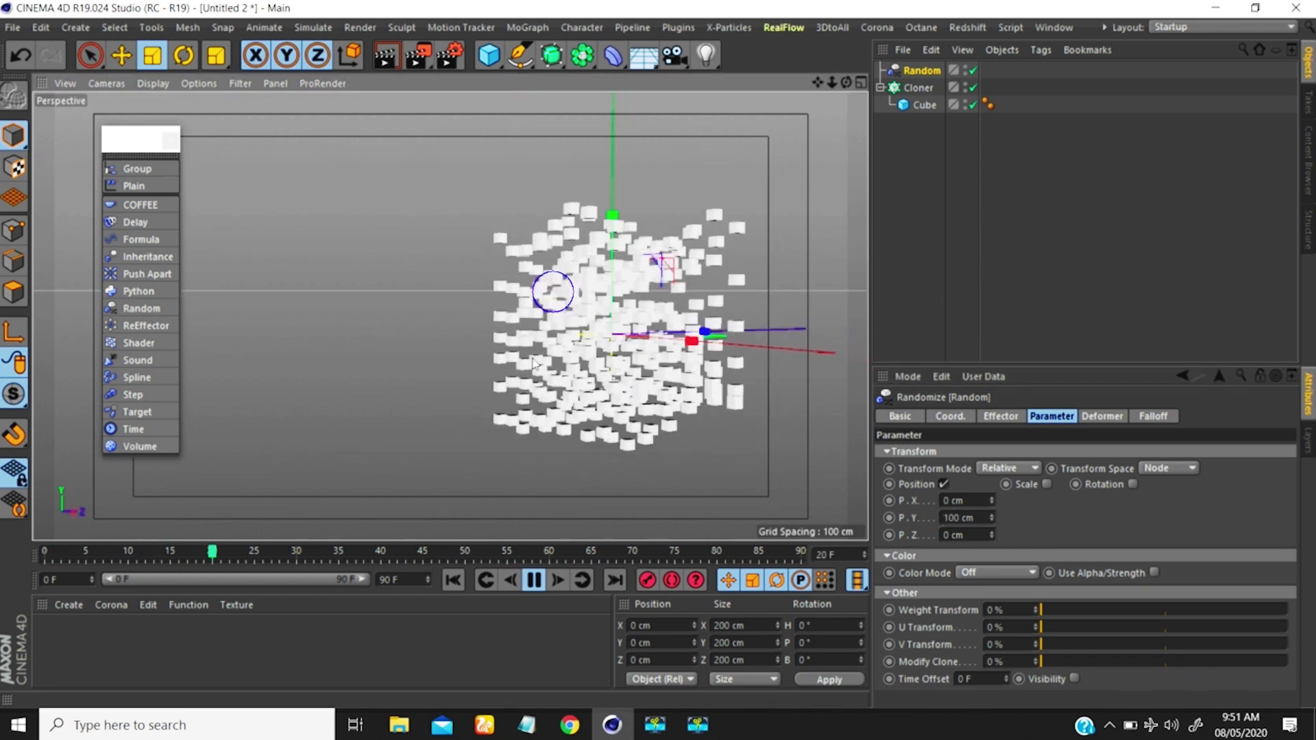
scroll(536, 364, down, 5)
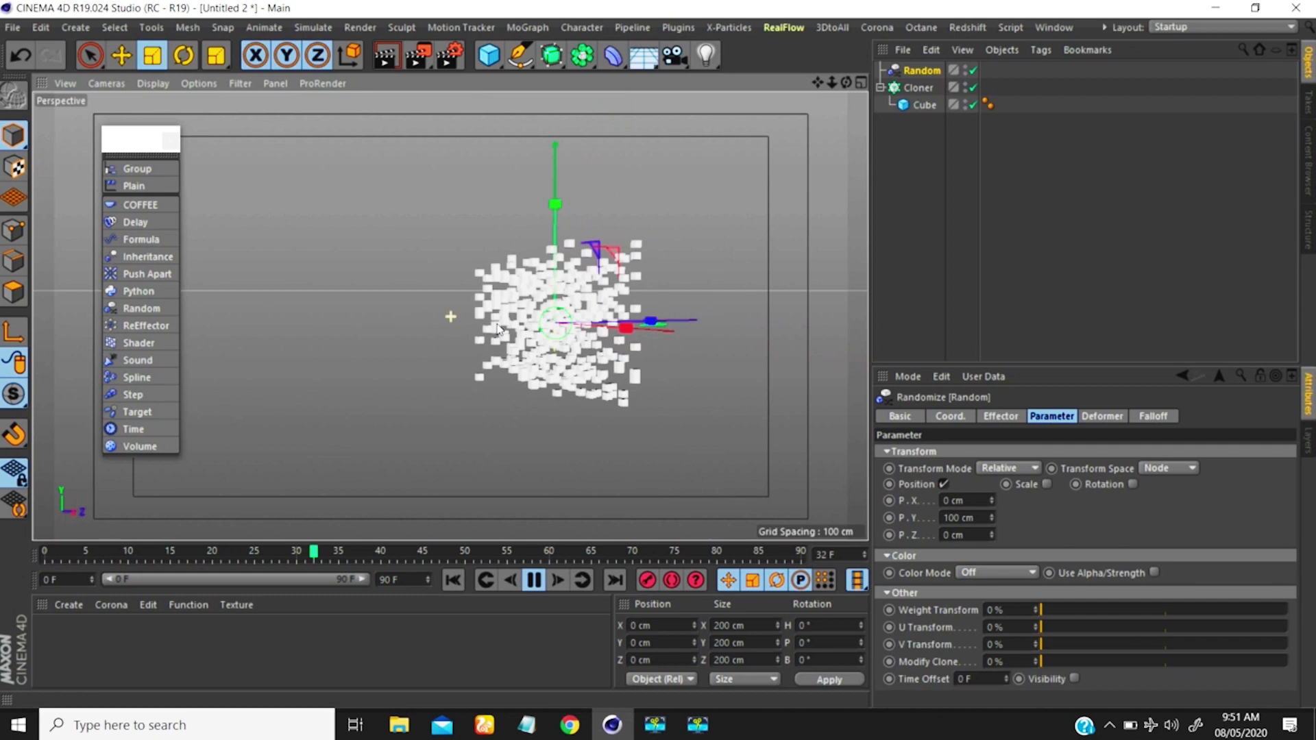
Turn on Scale in the Random effector's Transform parameters and inspect the cube grid
click(1045, 483)
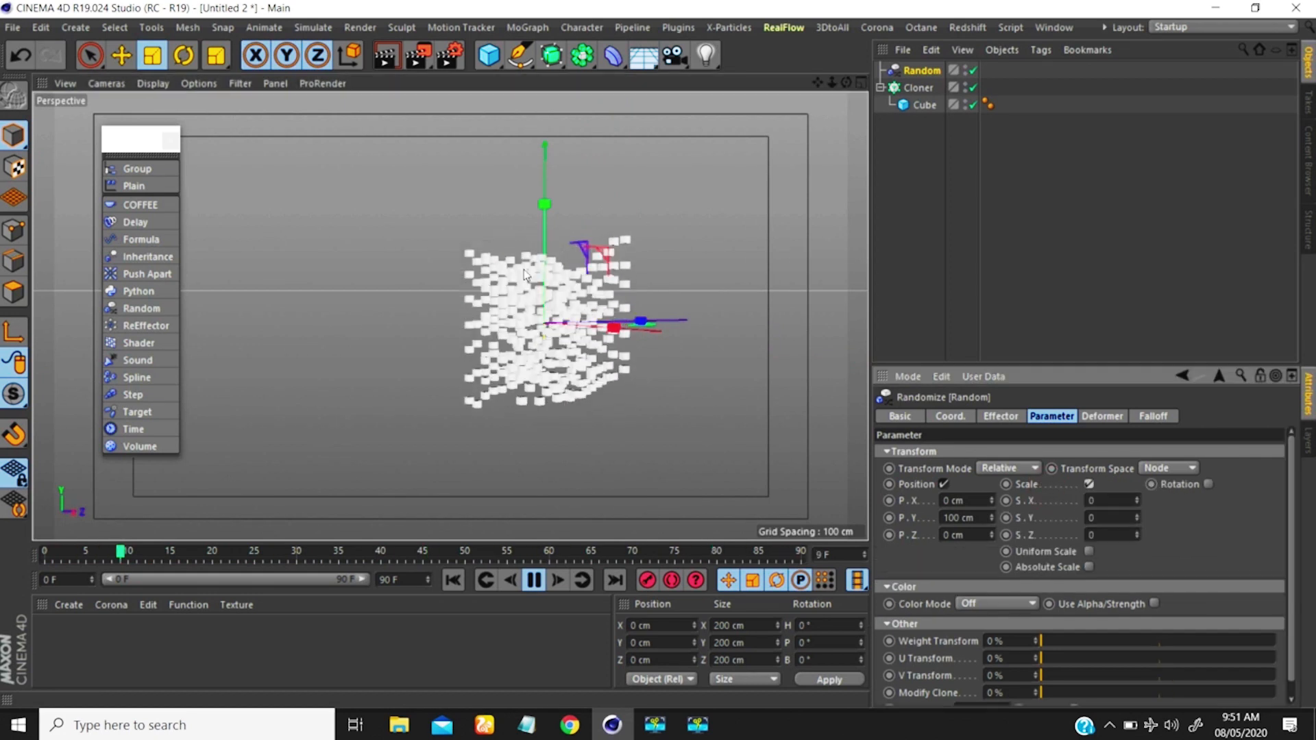
scroll(560, 301, up, 3)
alt+drag(590, 312, 634, 331)
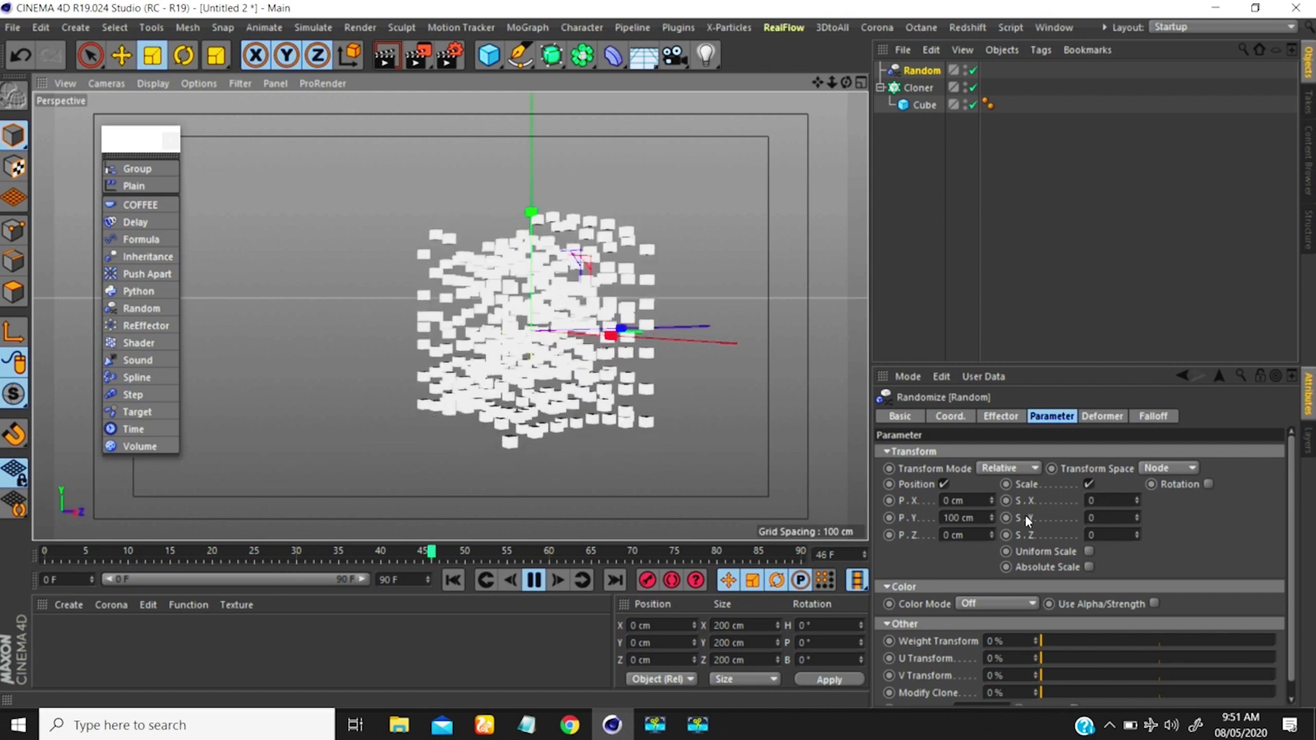
Set the Random effector's S.Y scale to 2 and inspect the vertically stretched cubes up close and from another angle
click(1088, 518)
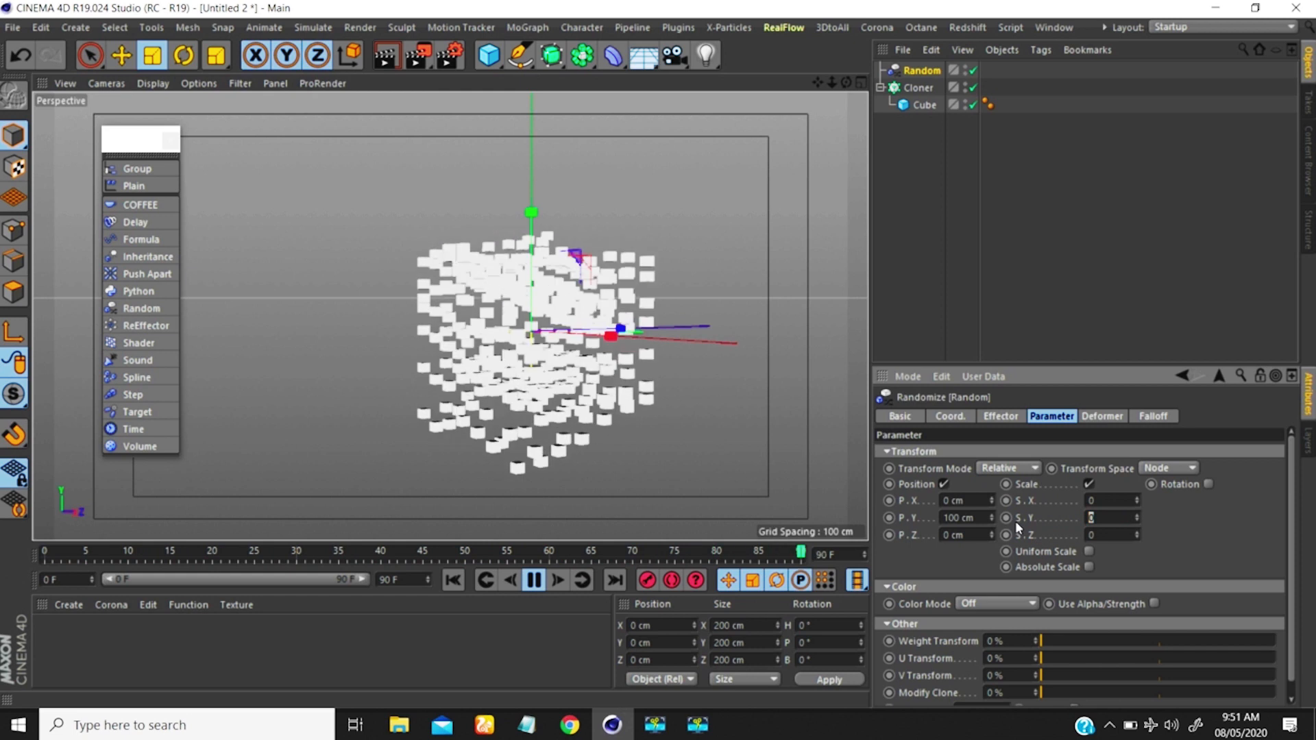
text(2)
key(Return)
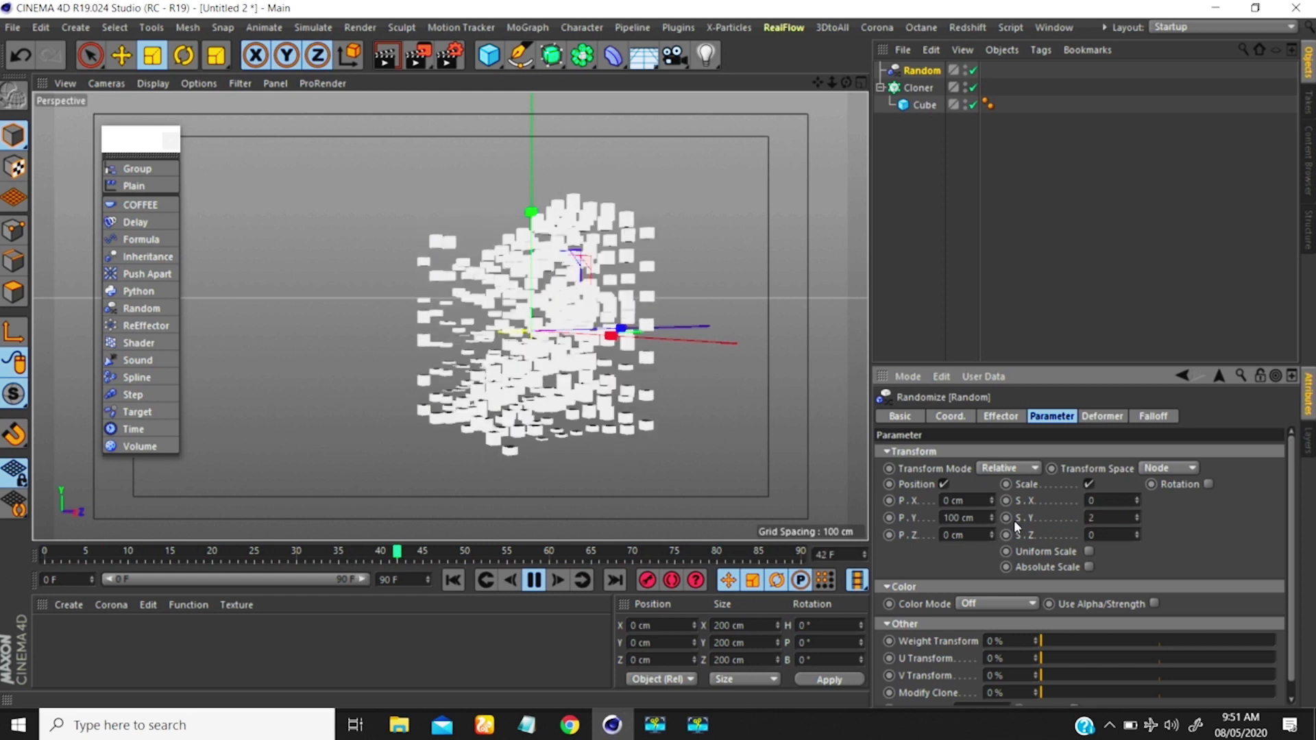
scroll(590, 318, up, 4)
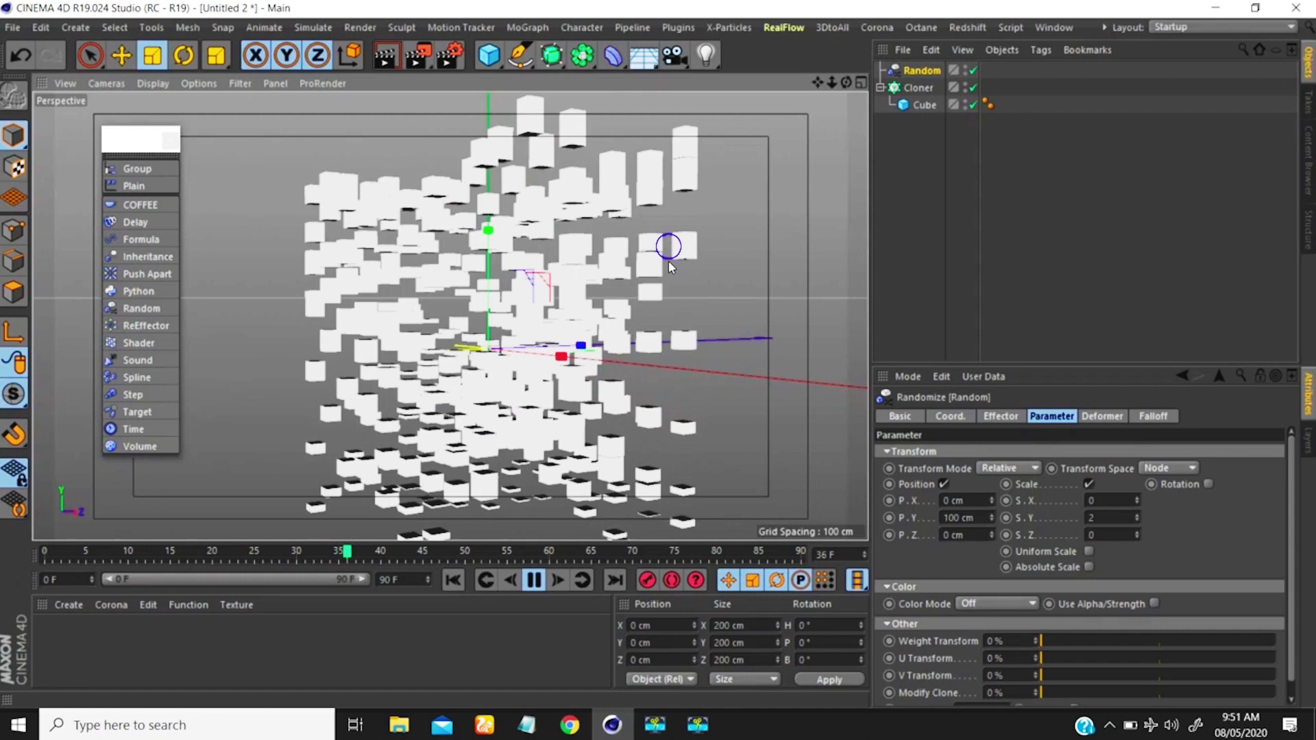
scroll(668, 276, down, 3)
alt+drag(738, 285, 656, 289)
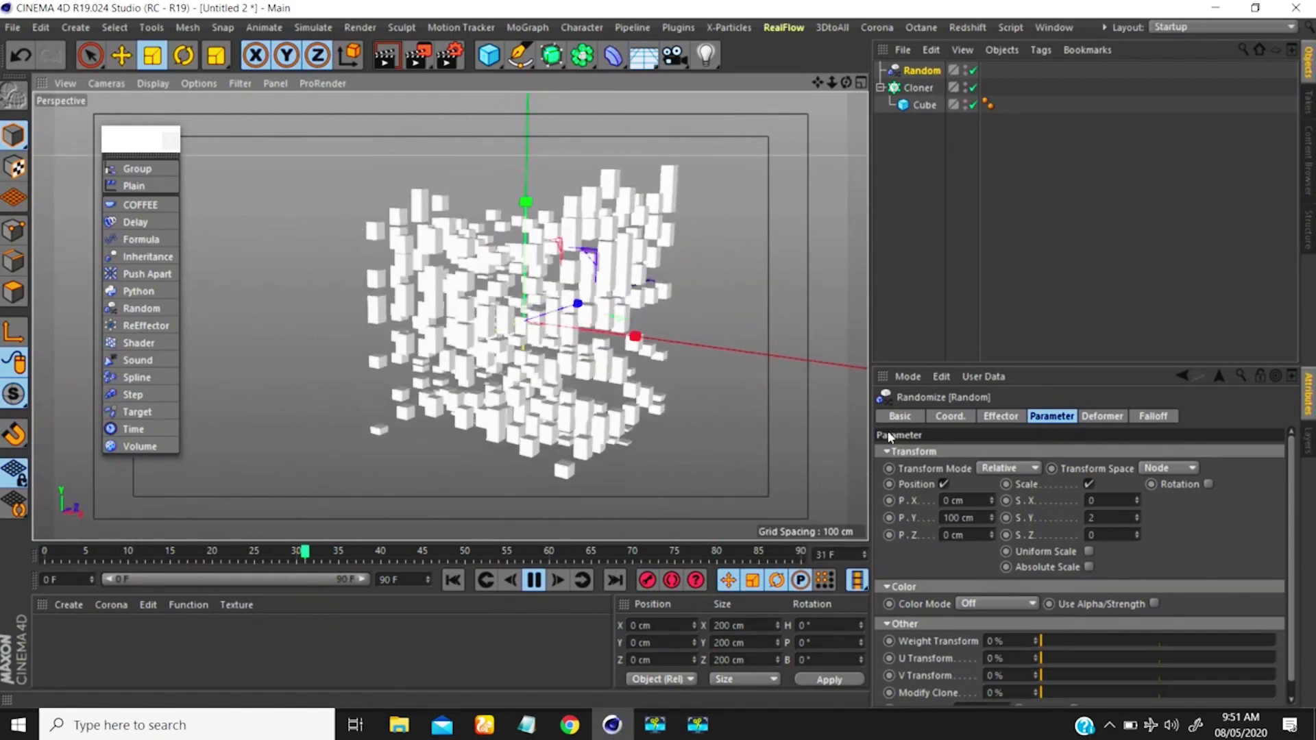
Reset the Random effector's S.Y scale to 0, set S.X to 5 and inspect the cubes stretched along X
drag(1105, 518, 1010, 507)
text(0)
key(Return)
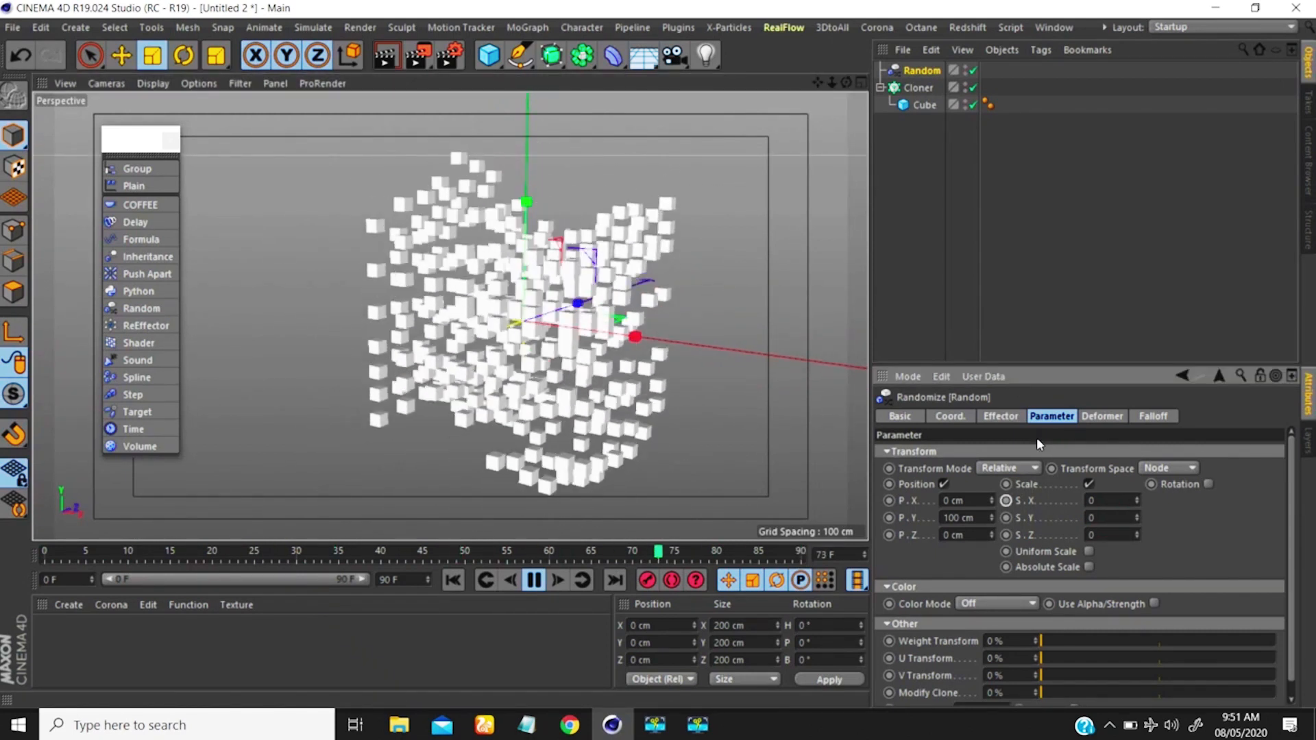
drag(1105, 500, 1042, 502)
text(5)
key(Return)
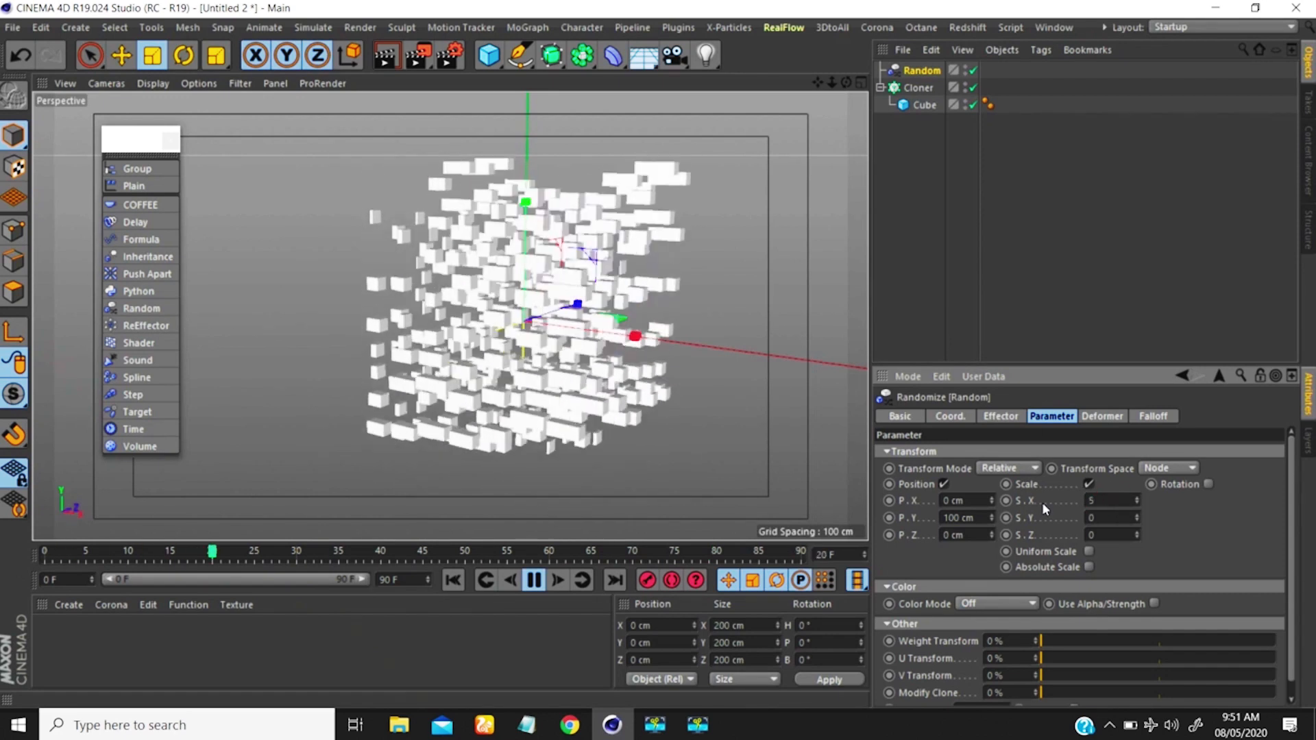
alt+drag(624, 225, 688, 229)
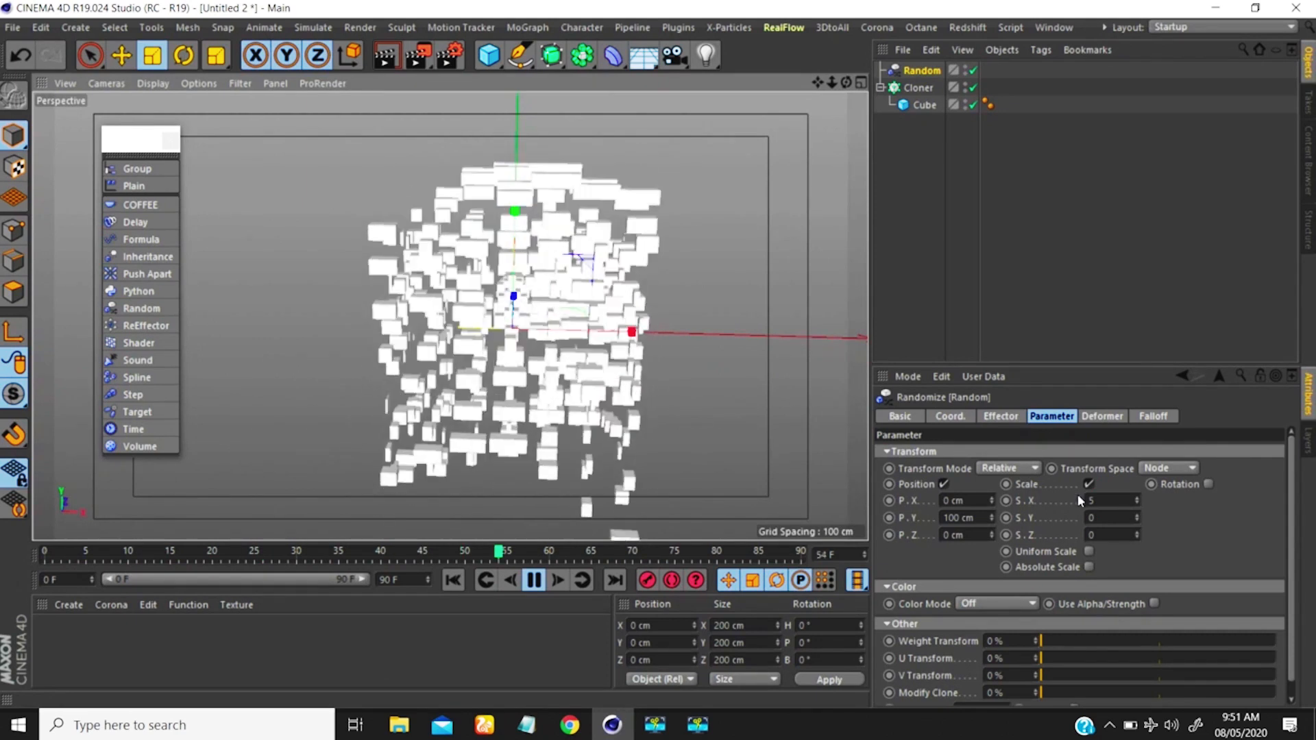
Reset the Random effector's S.X scale to 0
double_click(1099, 501)
text(0)
key(Return)
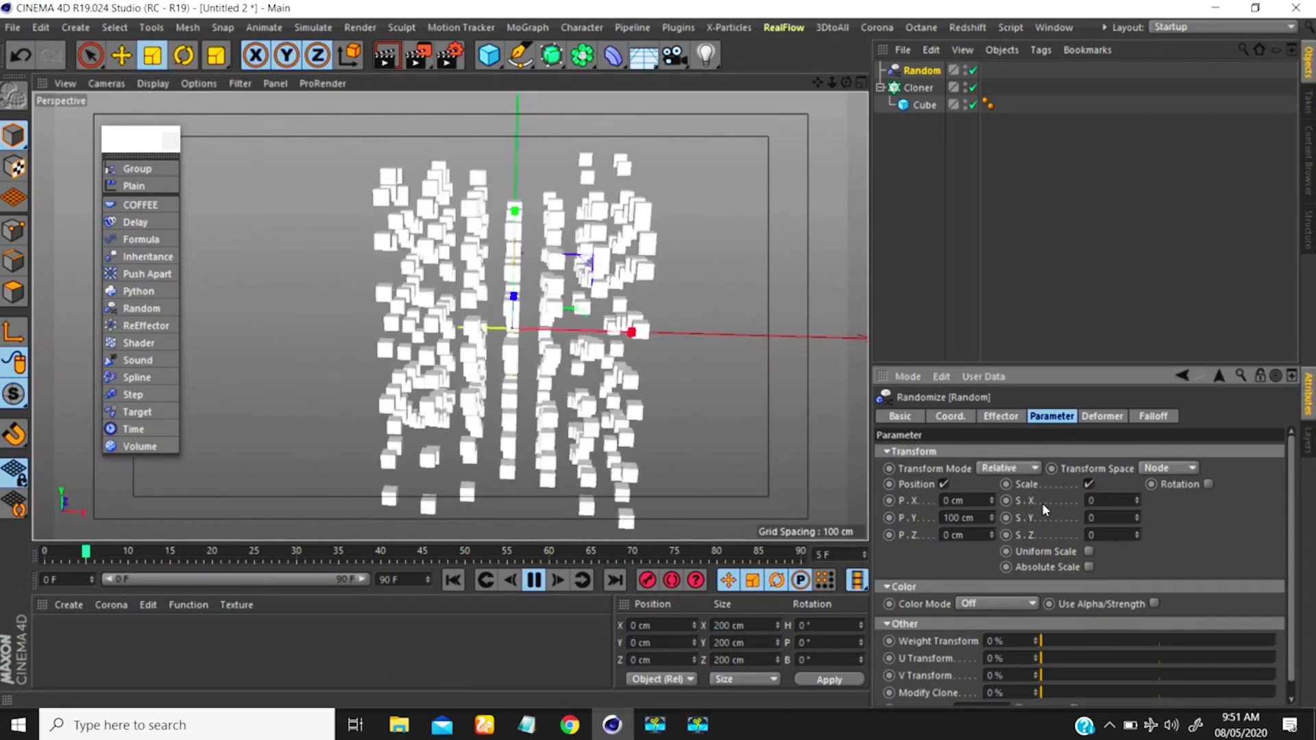
Turn on Uniform Scale for the Random effector, set Scale to 4 and inspect the grid from another angle
click(1088, 550)
drag(1112, 501, 1004, 509)
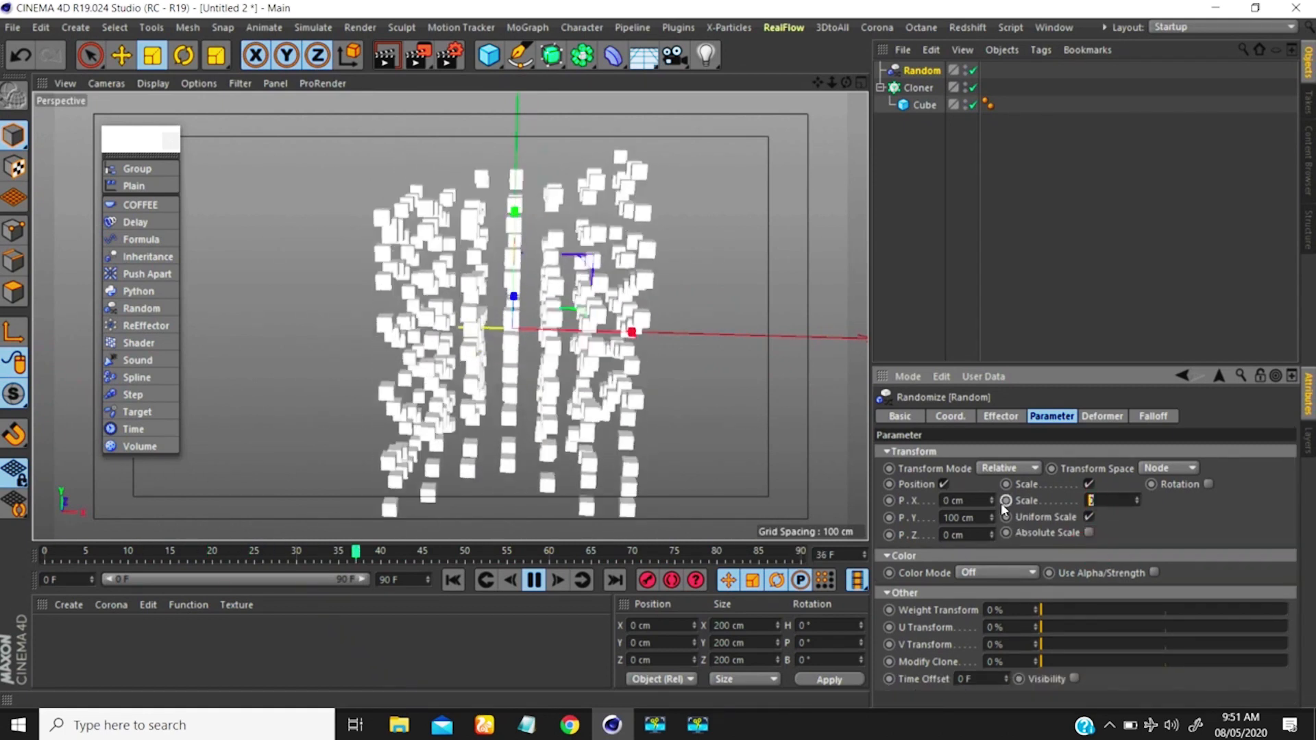
text(4)
key(Return)
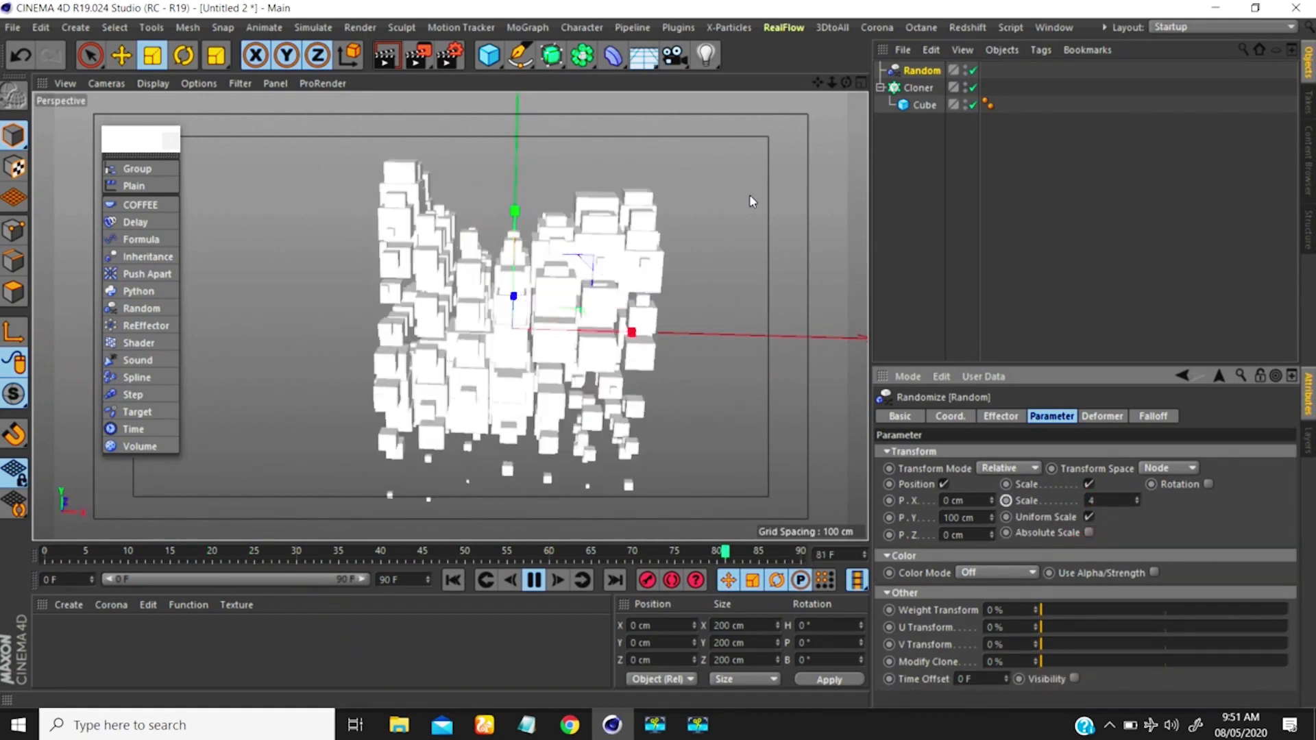
mouse_move(699, 248)
alt+mouse_down()
mouse_move(477, 251)
mouse_move(626, 258)
mouse_move(499, 296)
mouse_move(562, 307)
alt+mouse_up()
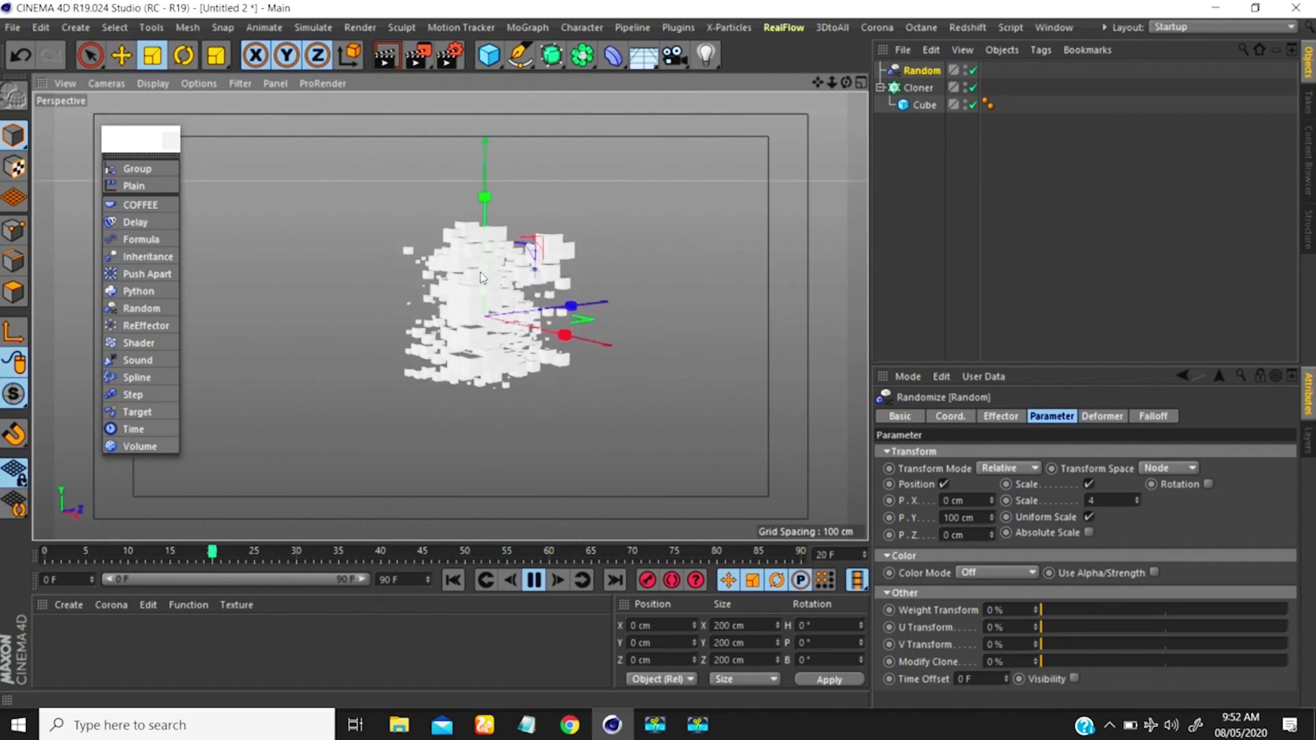
Reduce the Random effector's uniform Scale to 1 and inspect the subtler size variation up close
drag(1104, 500, 1022, 524)
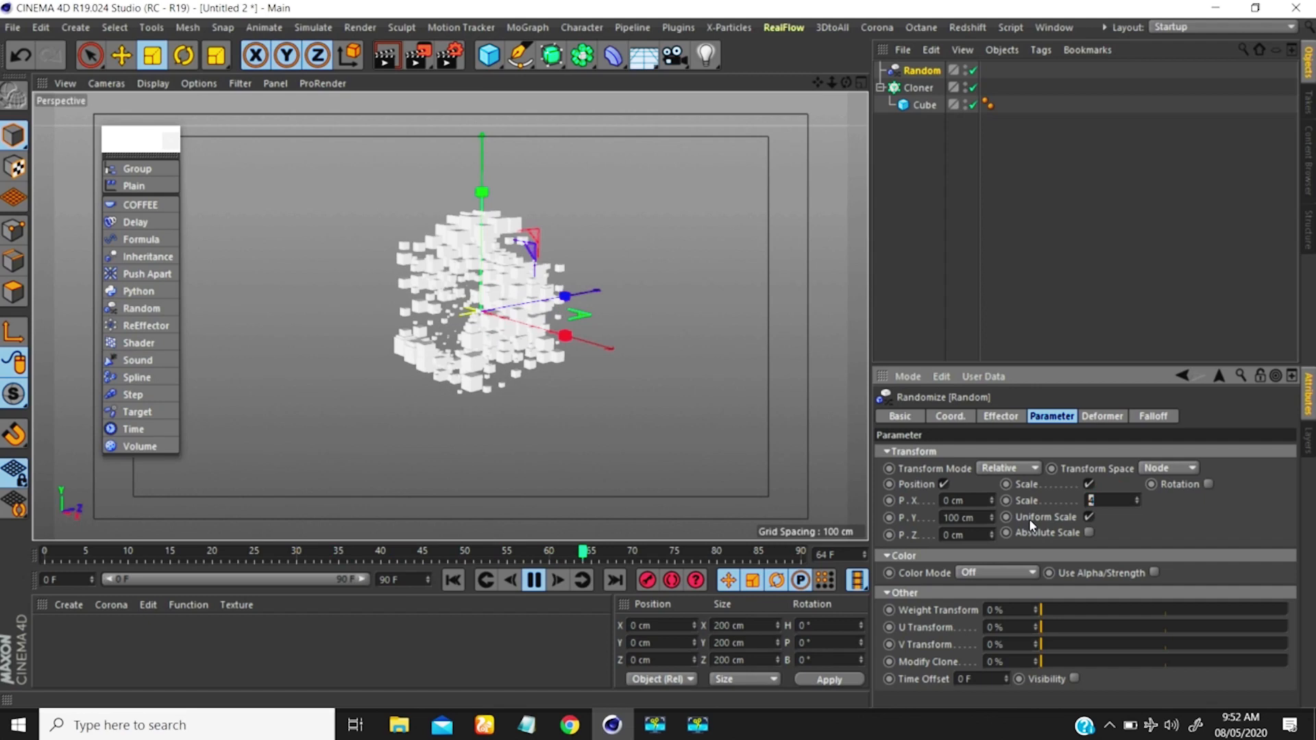
alt+drag(463, 291, 470, 261)
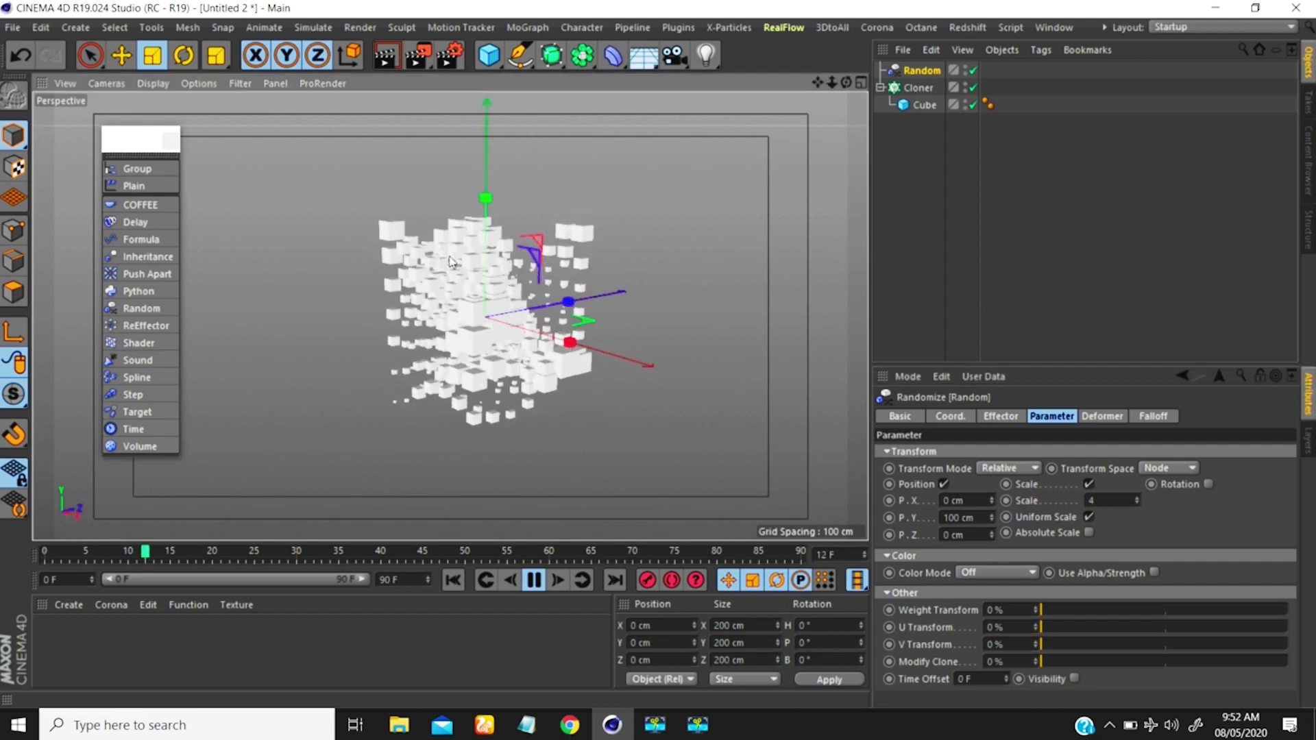
double_click(1092, 501)
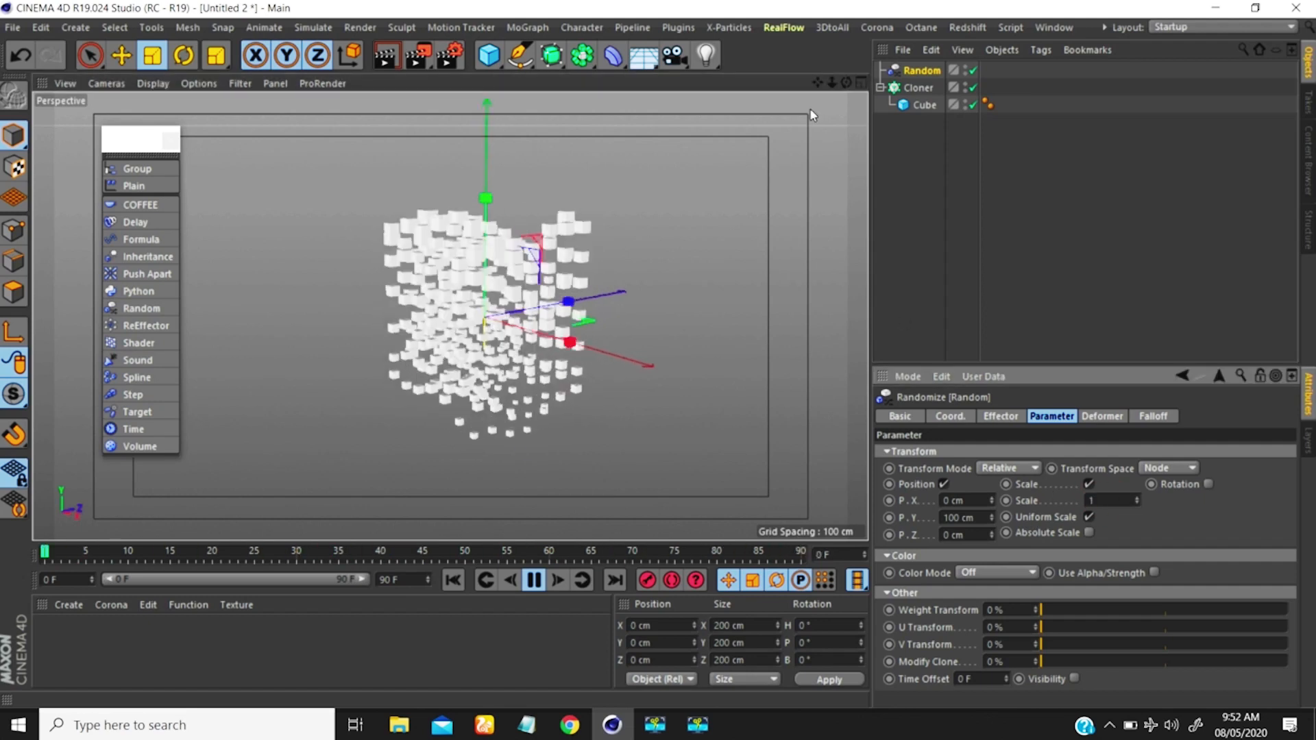
scroll(481, 266, up, 3)
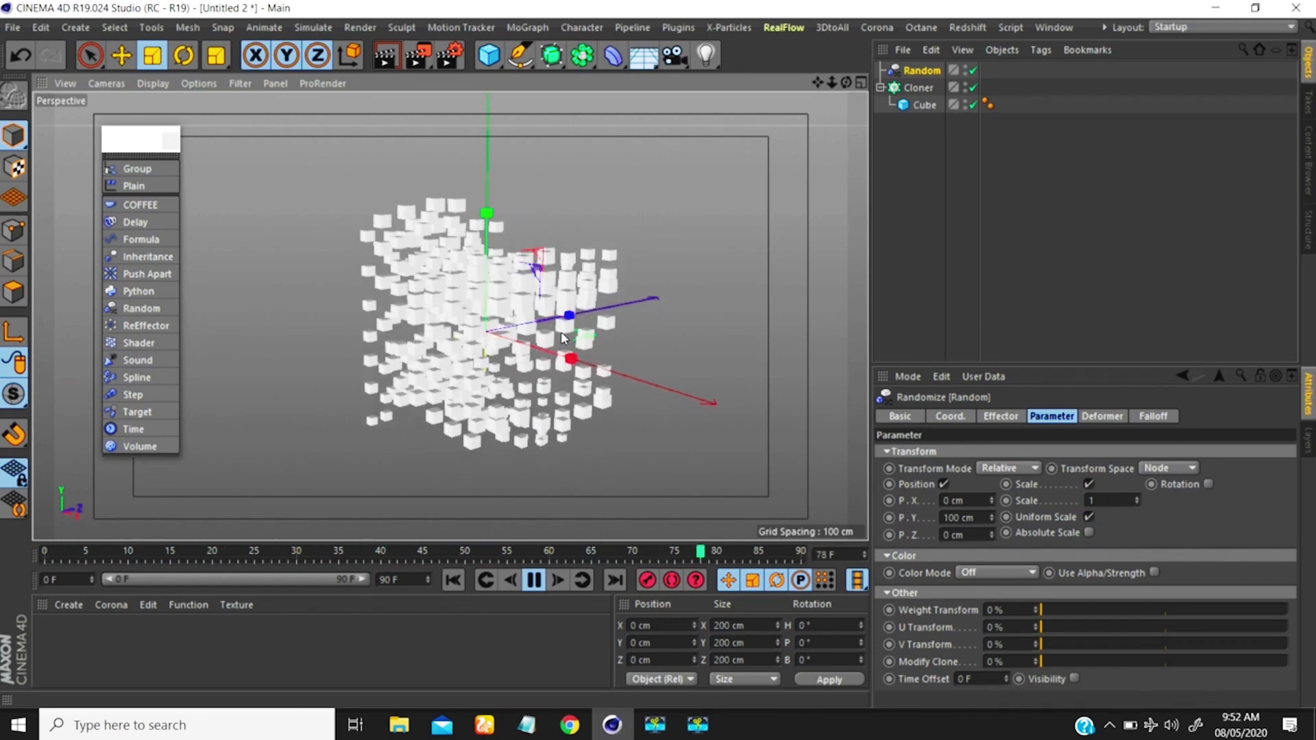
Set the Random effector's uniform Scale to 0 for comparison and restore it to 1
drag(1097, 504, 1036, 491)
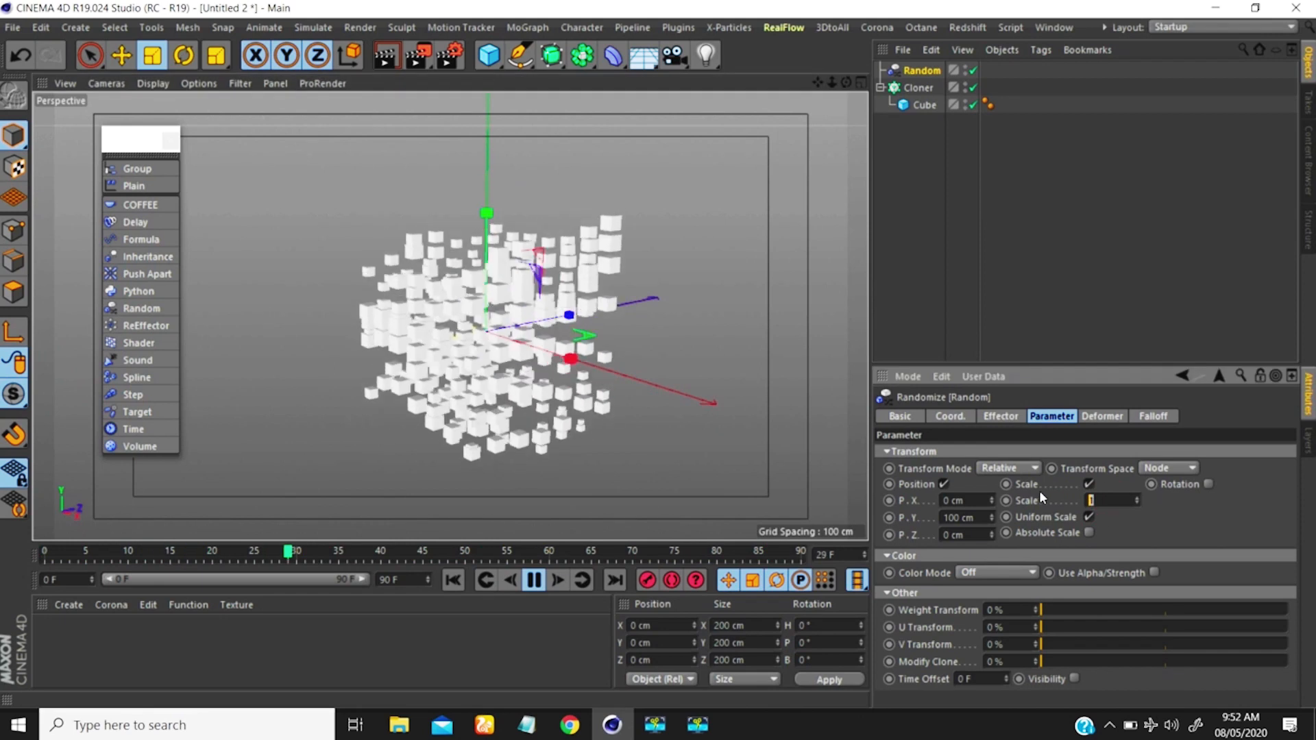
text(0)
key(Return)
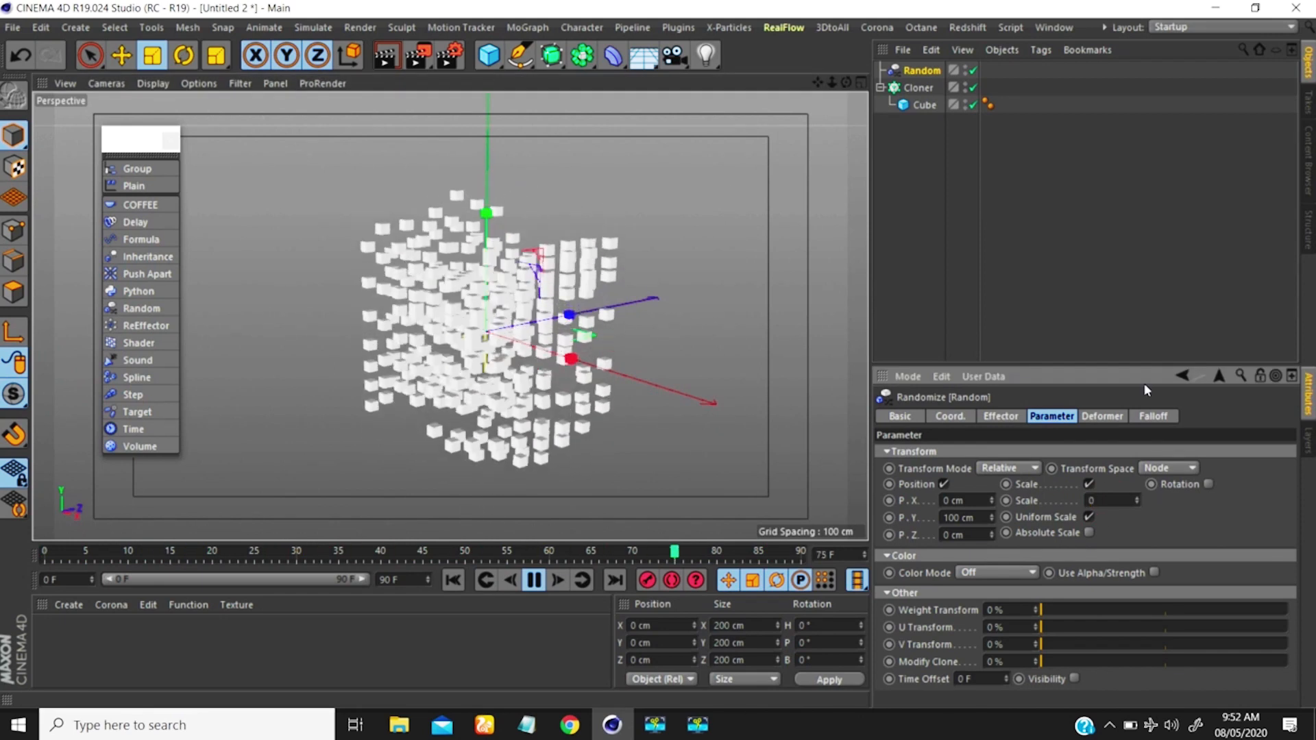
drag(1103, 499, 1036, 493)
text(1)
key(Return)
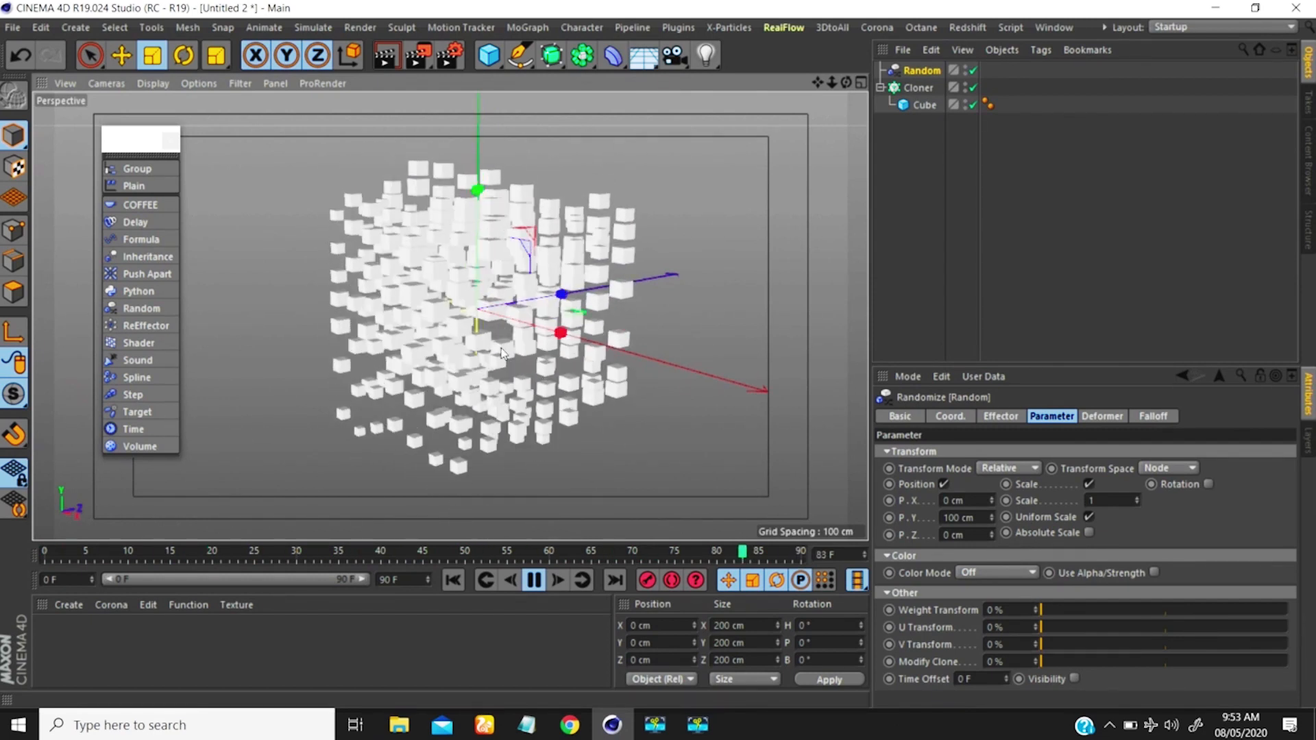
Toggle Absolute Scale on and off again, and set the Random effector's uniform Scale to 4
click(1088, 532)
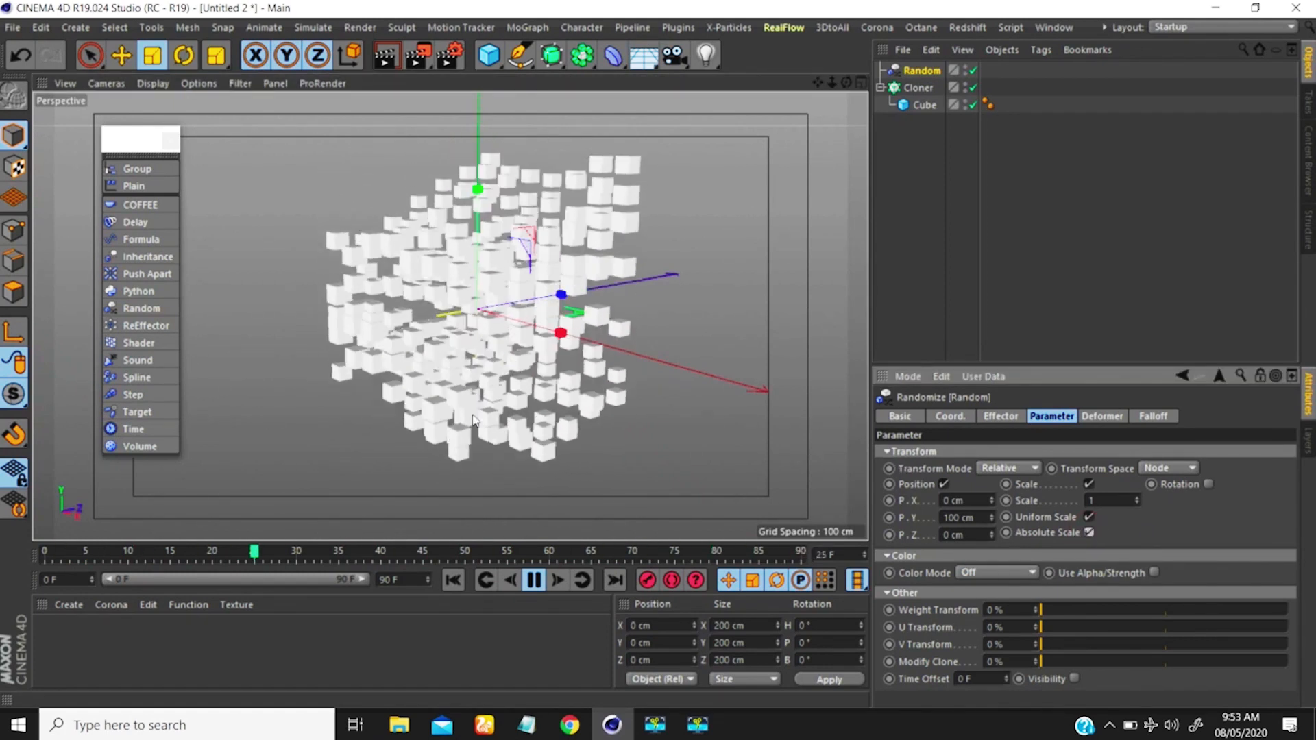
click(1089, 532)
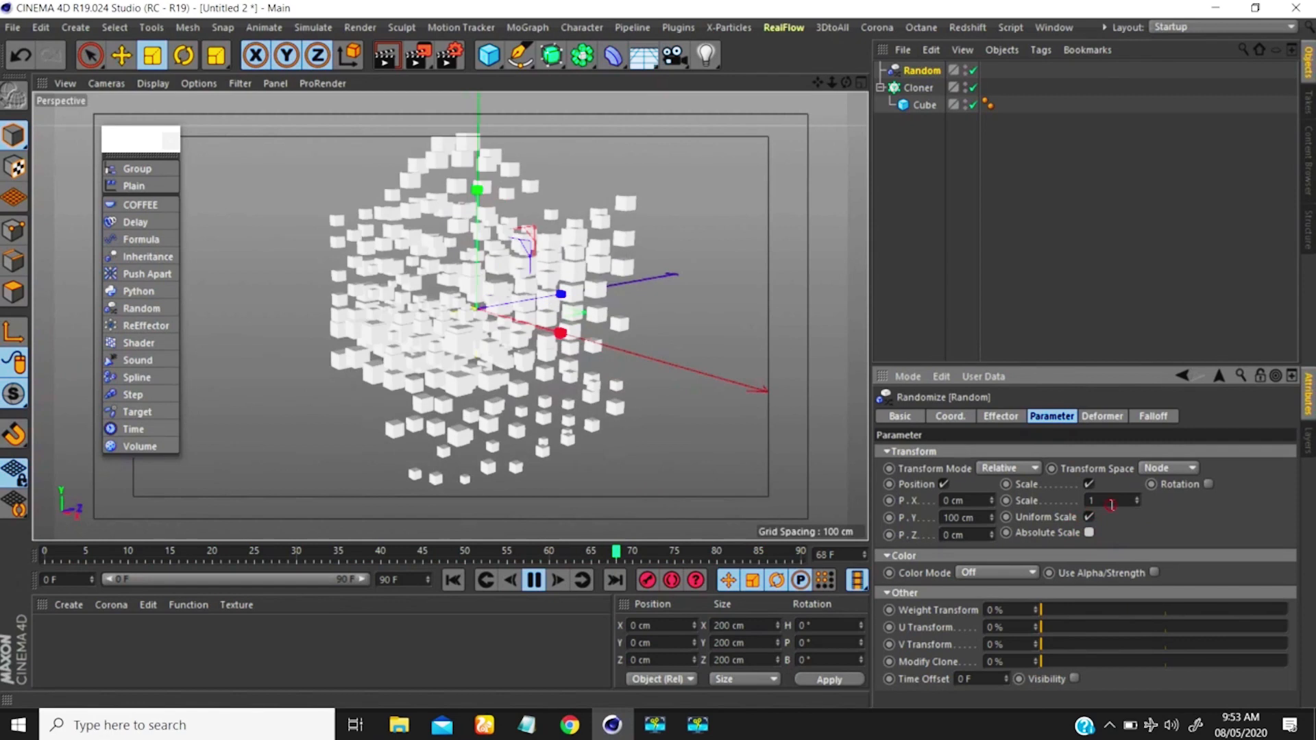
text(4)
key(Return)
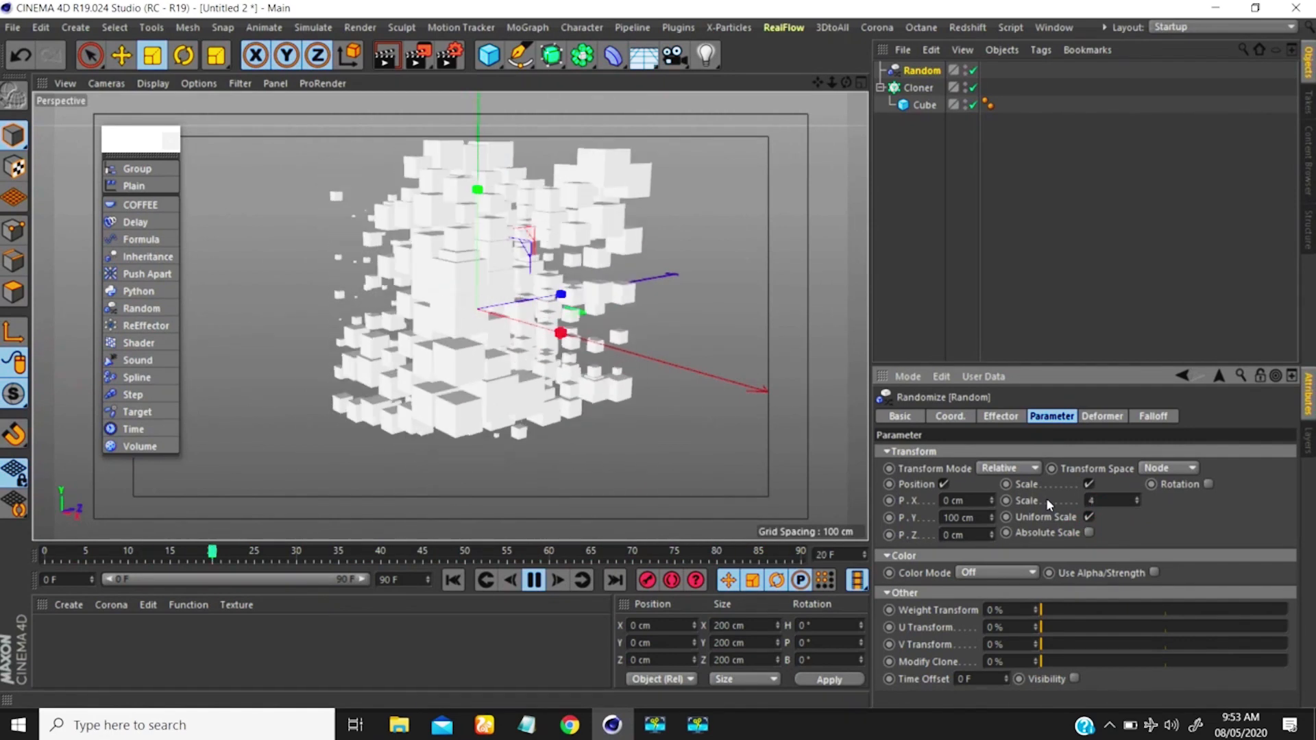
Set the Random effector's uniform Scale to 3 and inspect the playing cube grid from several angles
double_click(1090, 500)
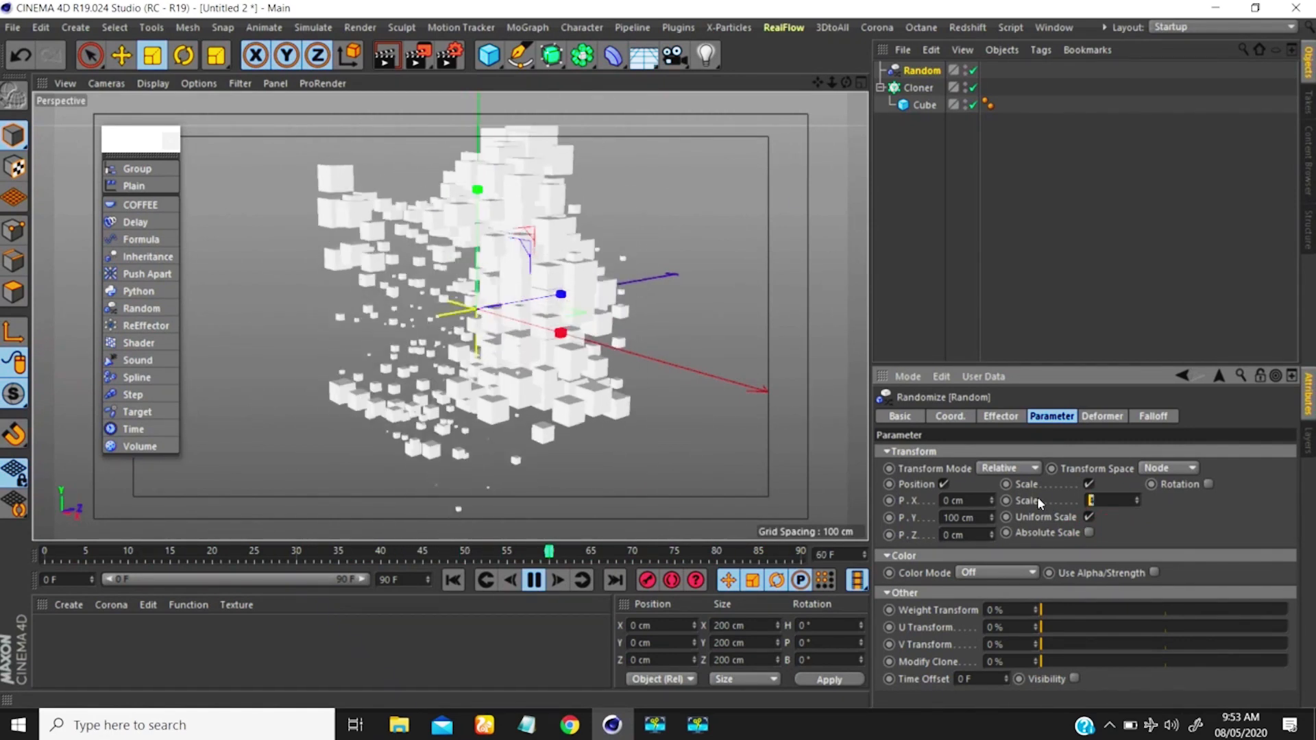
text(3)
key(Return)
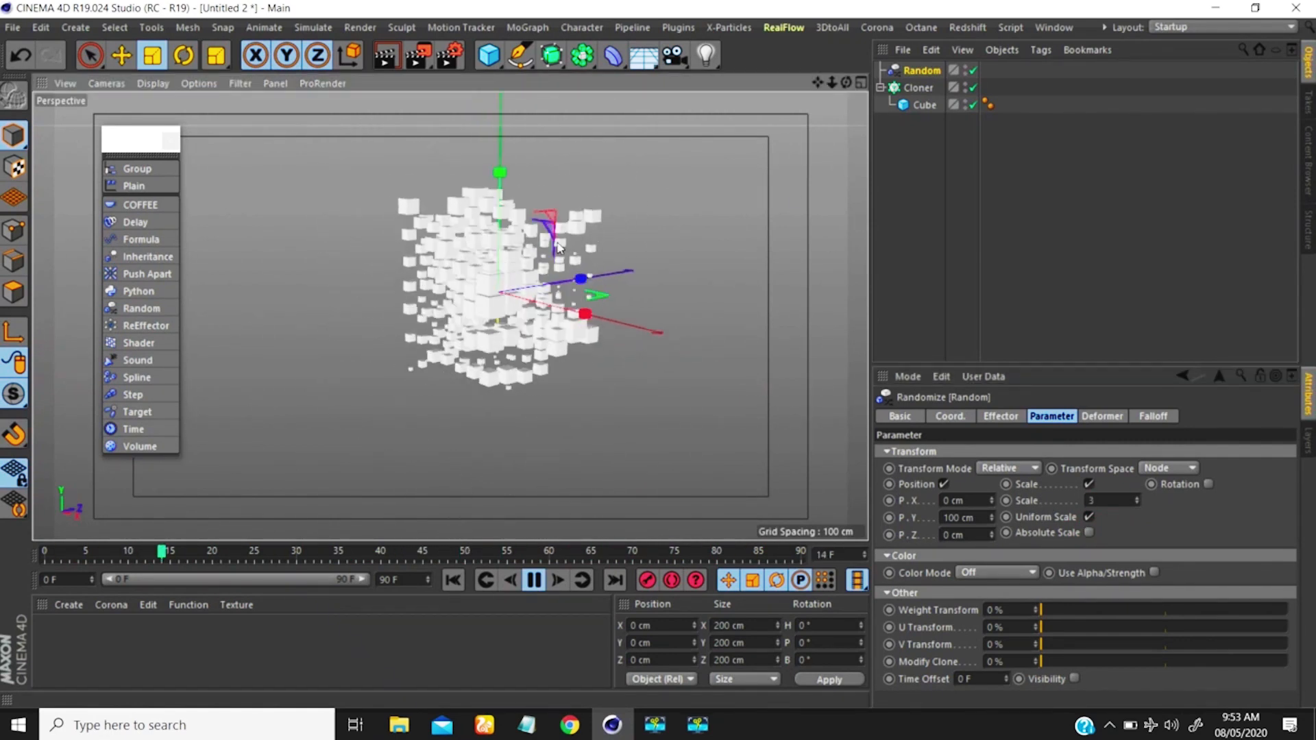
alt+drag(558, 248, 334, 240)
alt+drag(538, 281, 503, 247)
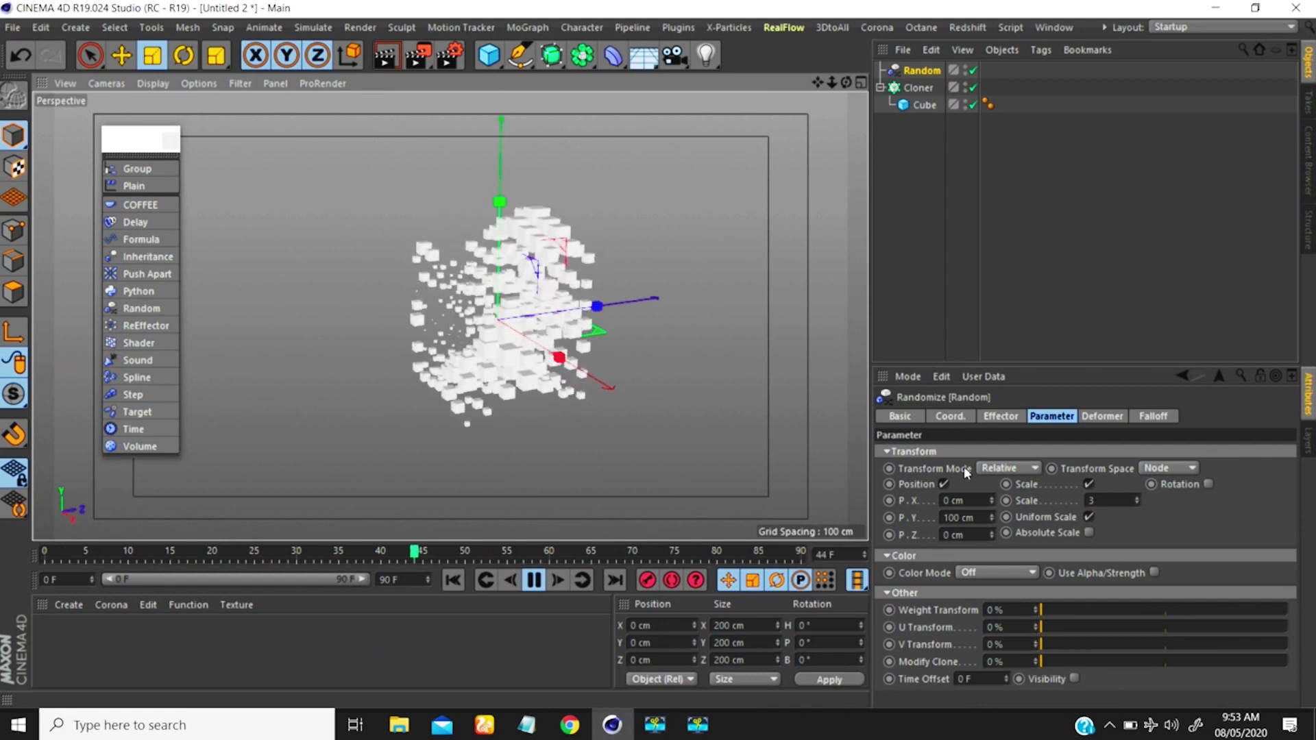
Turn on Rotation in the Random effector's Transform parameters, raise R.H to 55° and inspect the turning cubes up close
click(1208, 483)
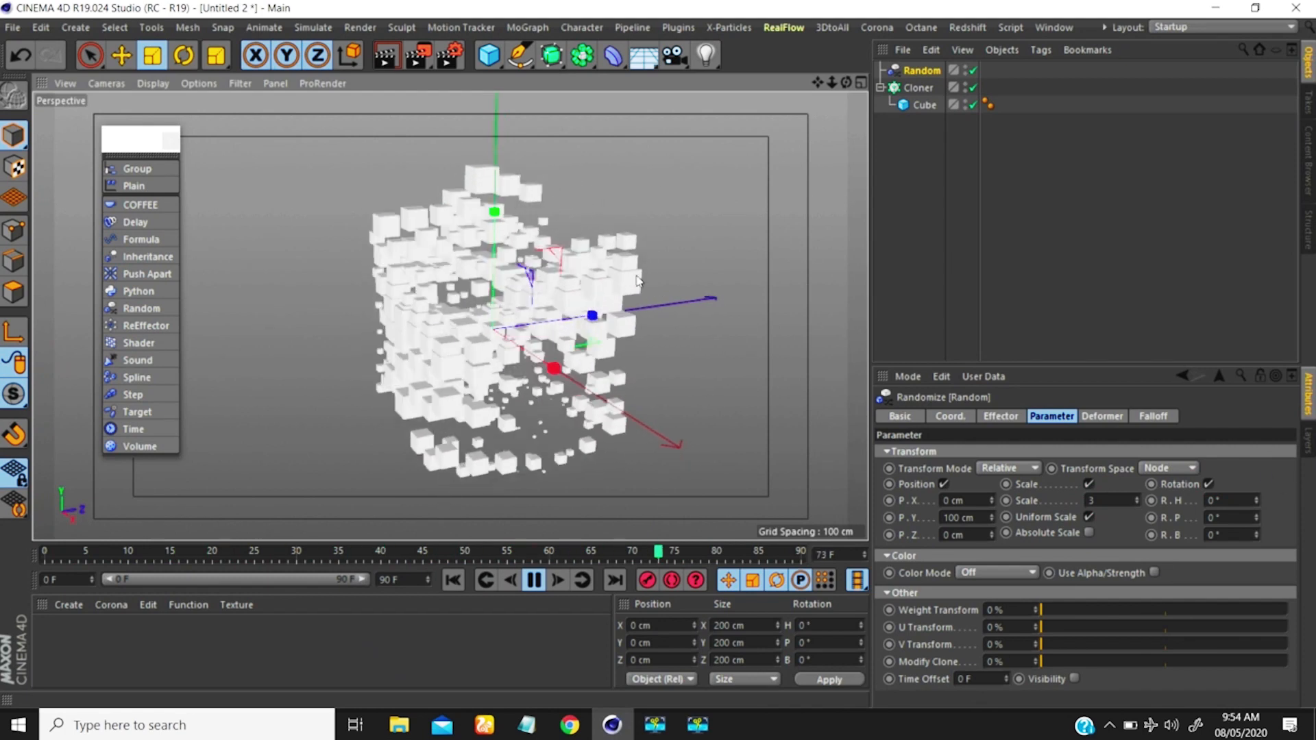
drag(1256, 502, 1256, 449)
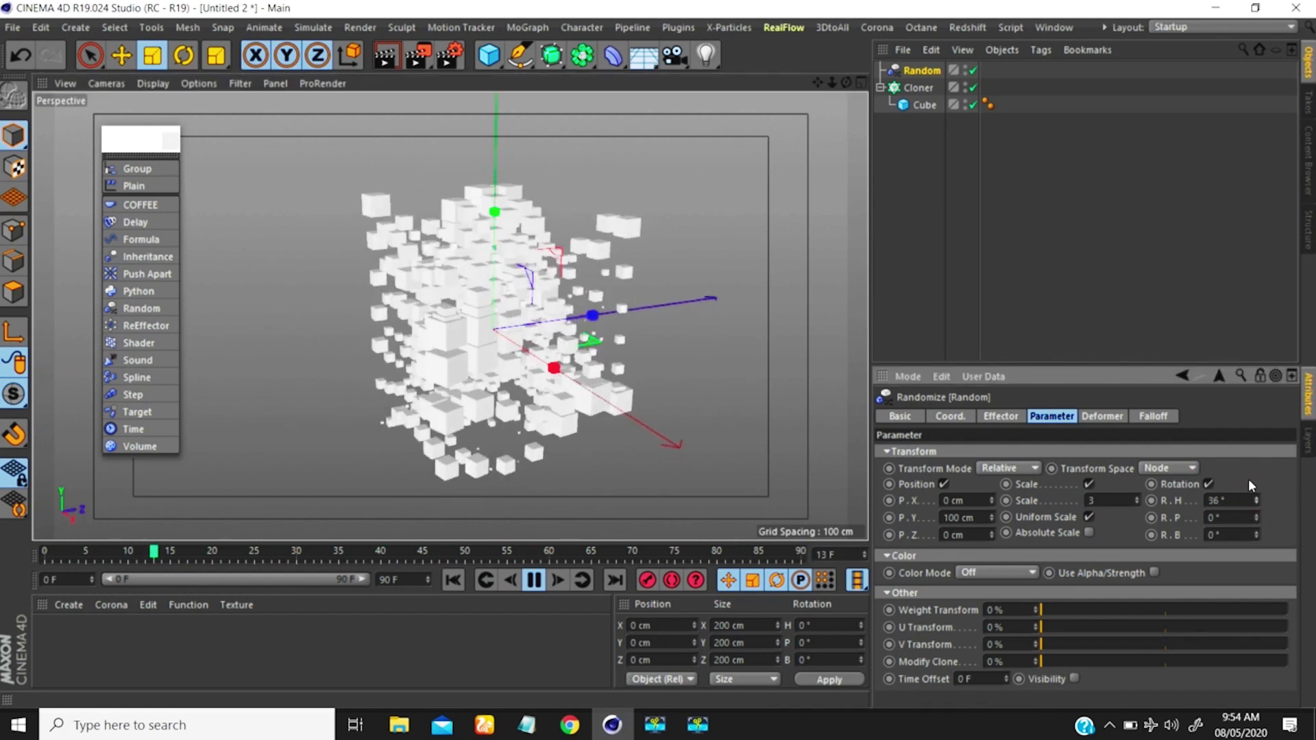
drag(1257, 502, 1257, 487)
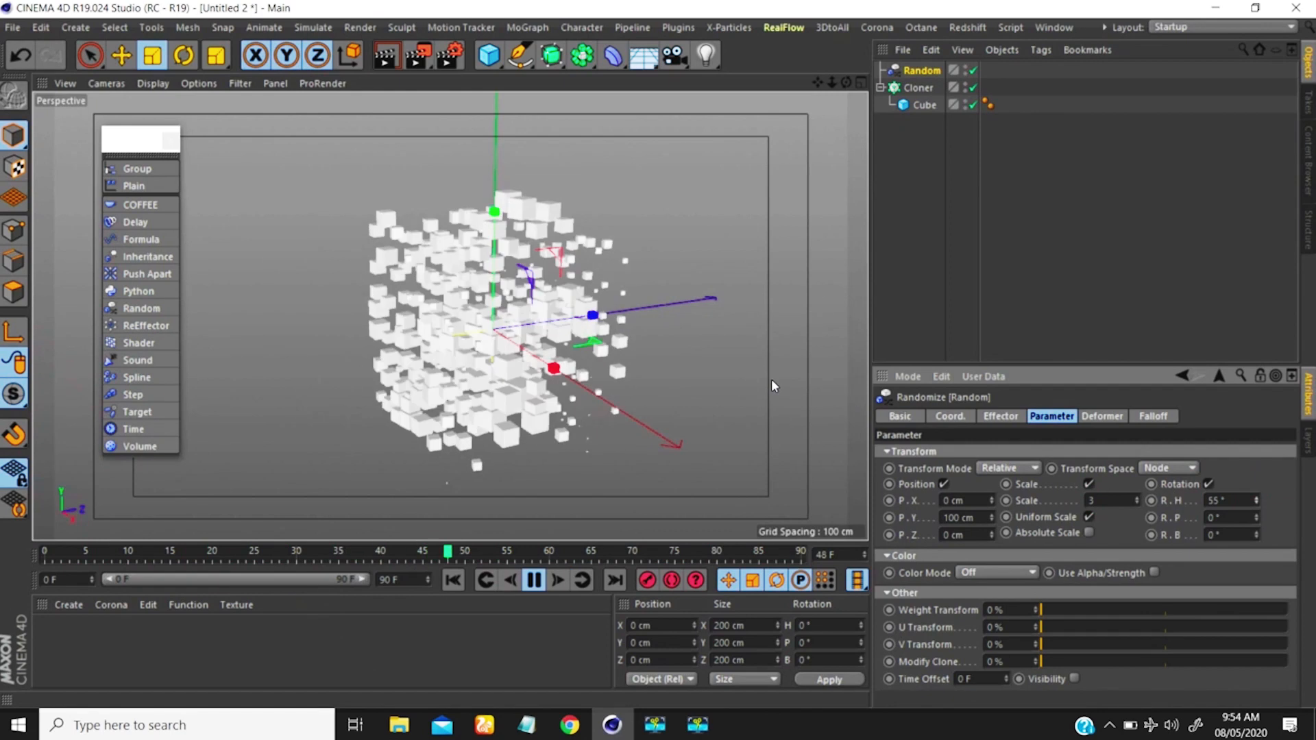
scroll(505, 319, up, 3)
scroll(505, 319, up, 4)
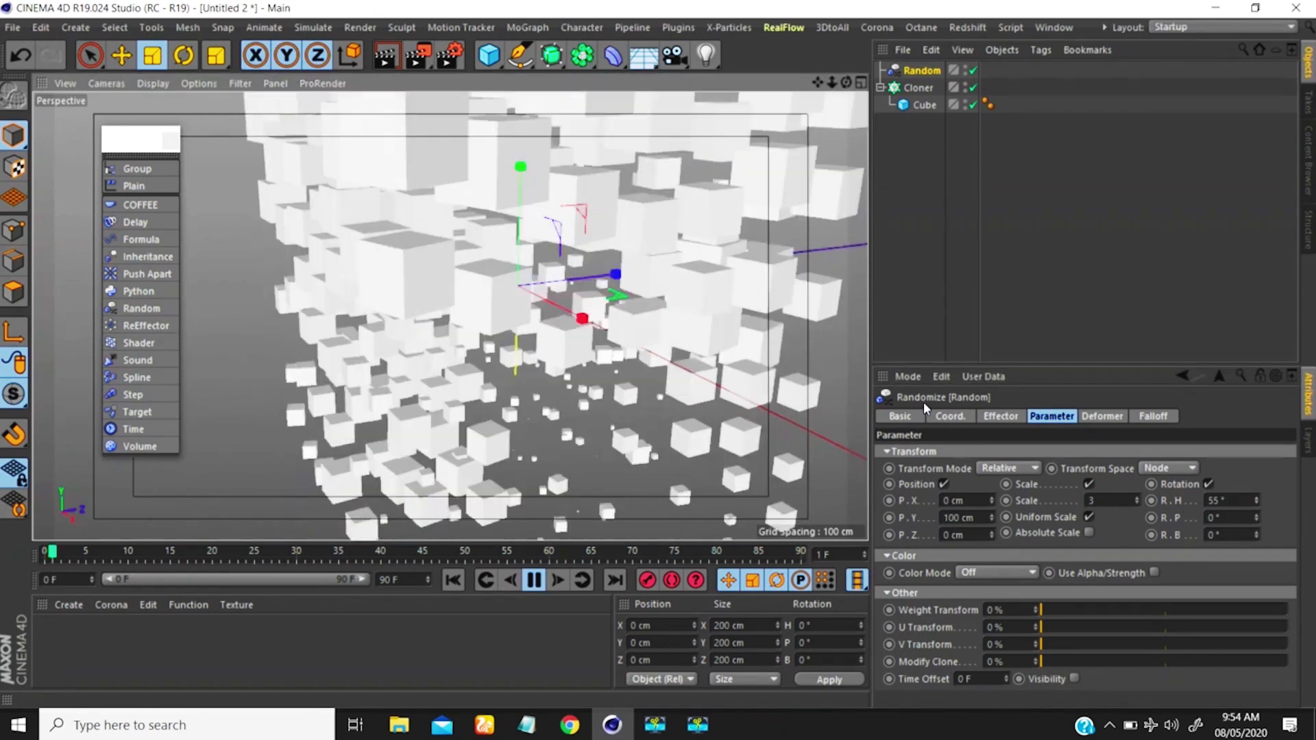
Adjust the Random effector's rotation to R.H 36°, R.P 123° and R.B 93°
drag(1257, 504, 1255, 531)
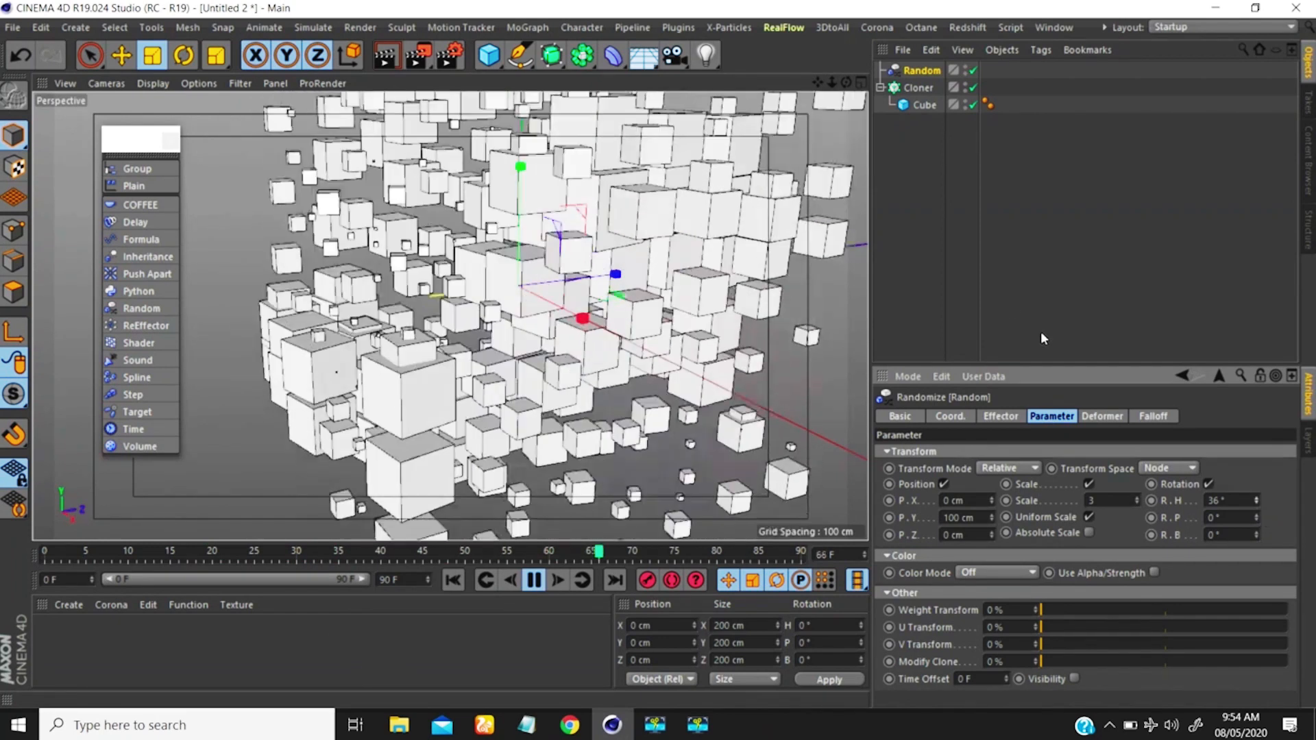
mouse_move(1255, 501)
mouse_down()
mouse_move(1255, 451)
mouse_move(1257, 498)
mouse_up()
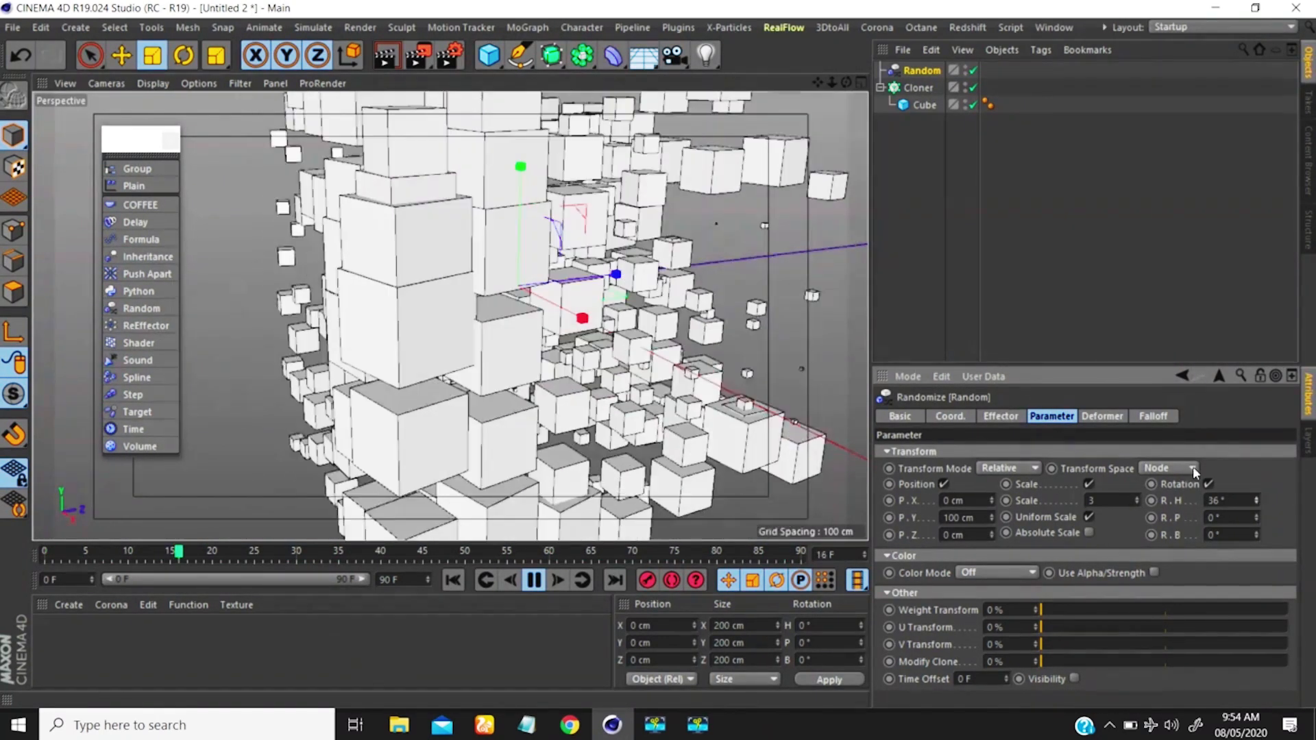
drag(1255, 518, 1238, 377)
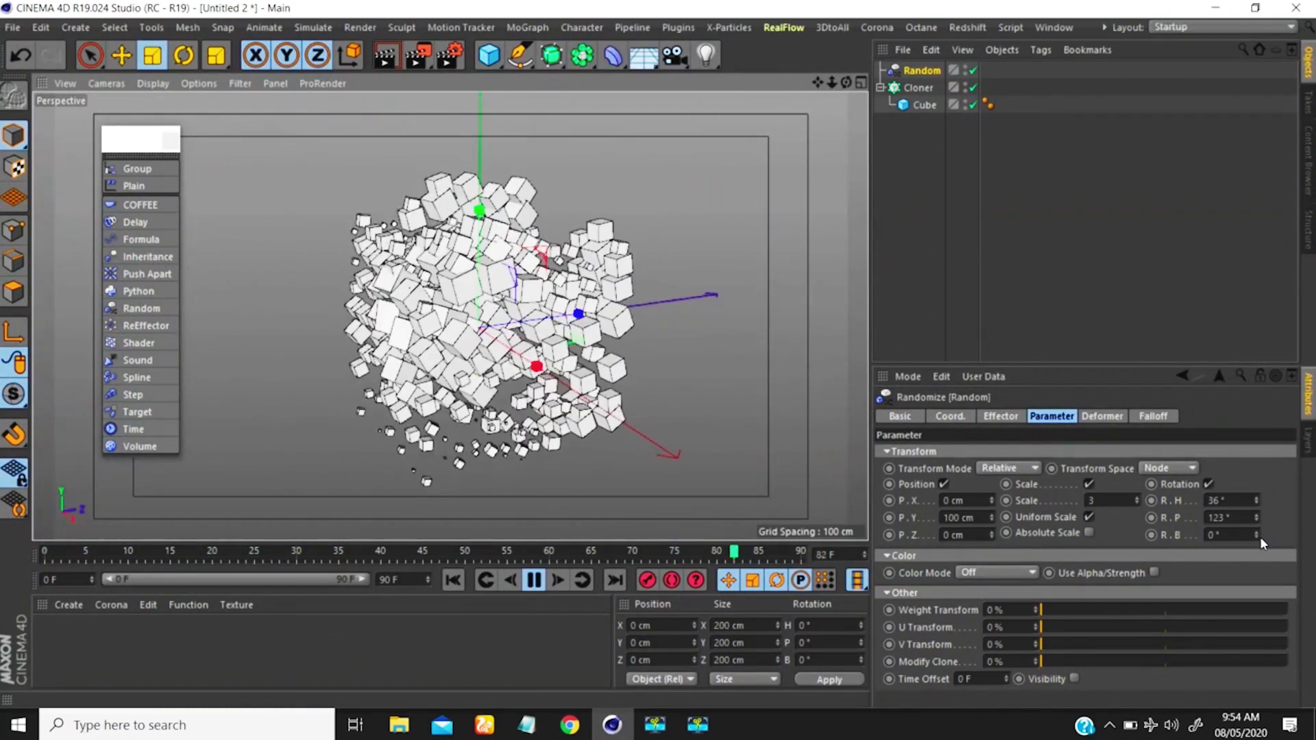
drag(1255, 533, 1254, 429)
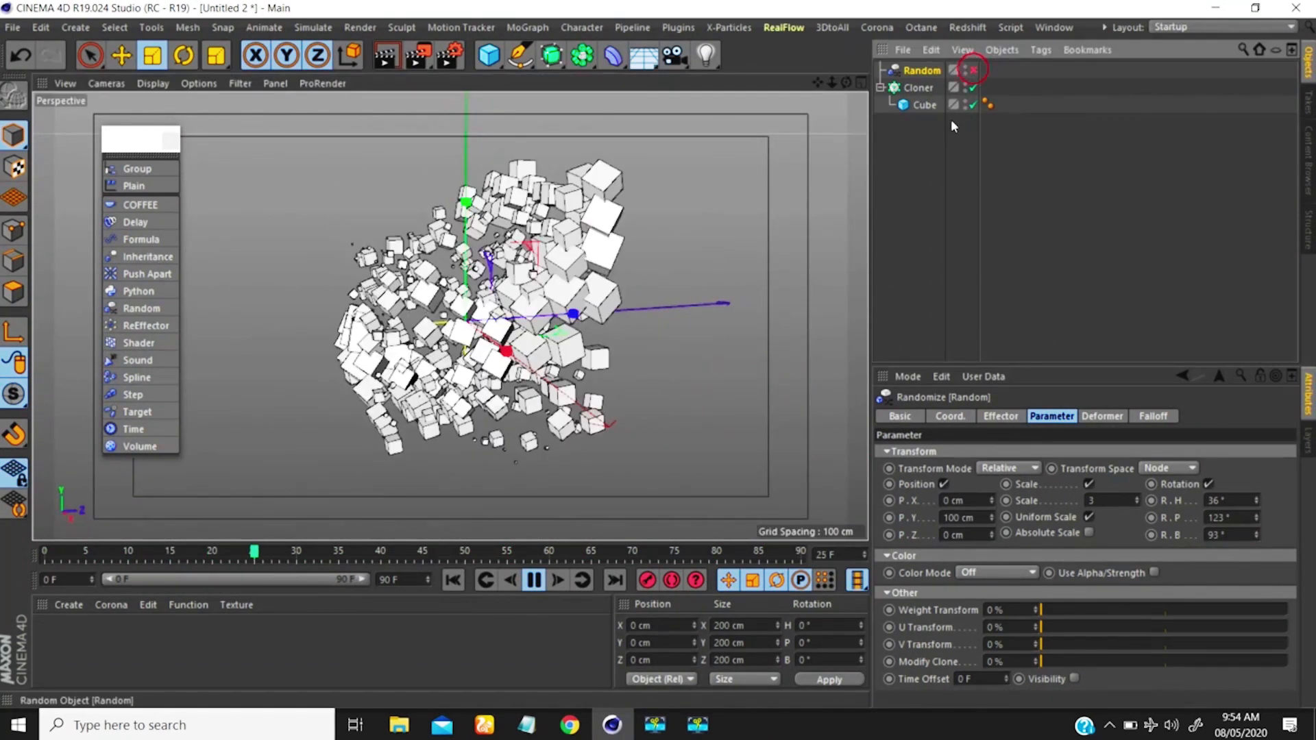
Disable the Random effector to compare the plain cube grid, and enable it again
click(972, 70)
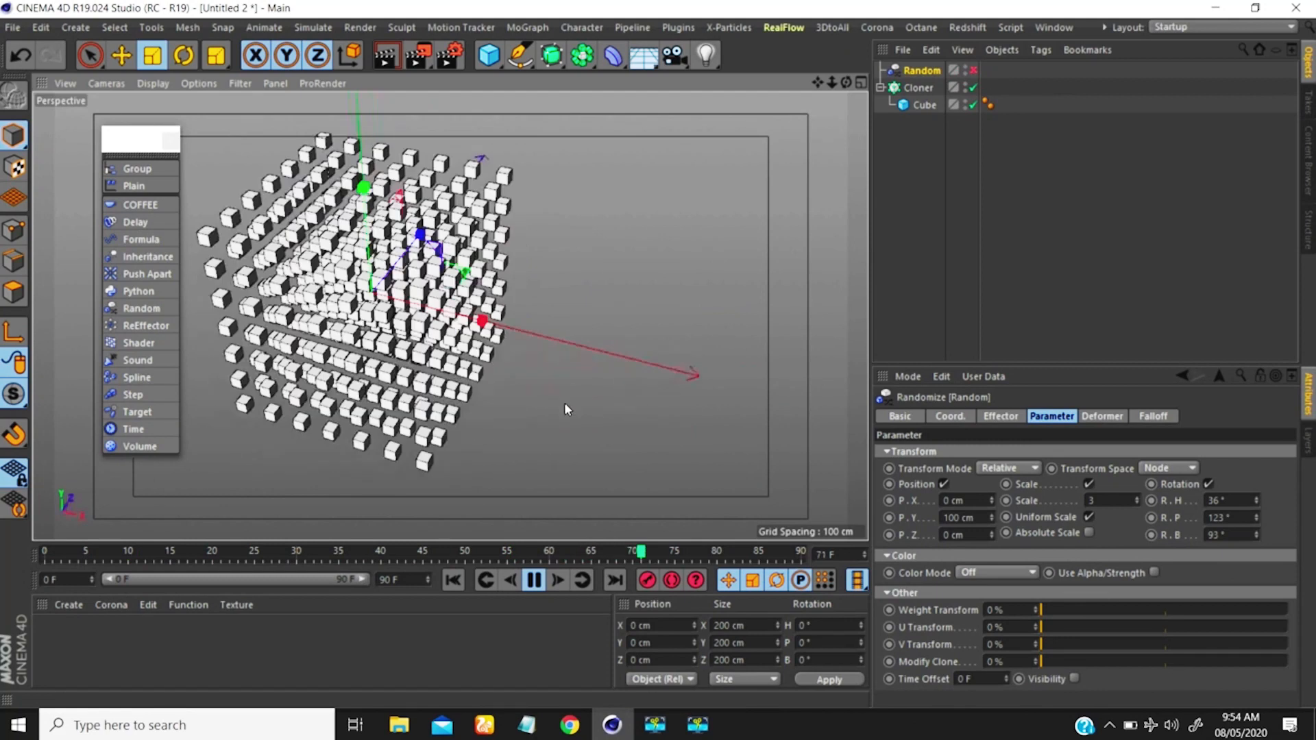
click(971, 69)
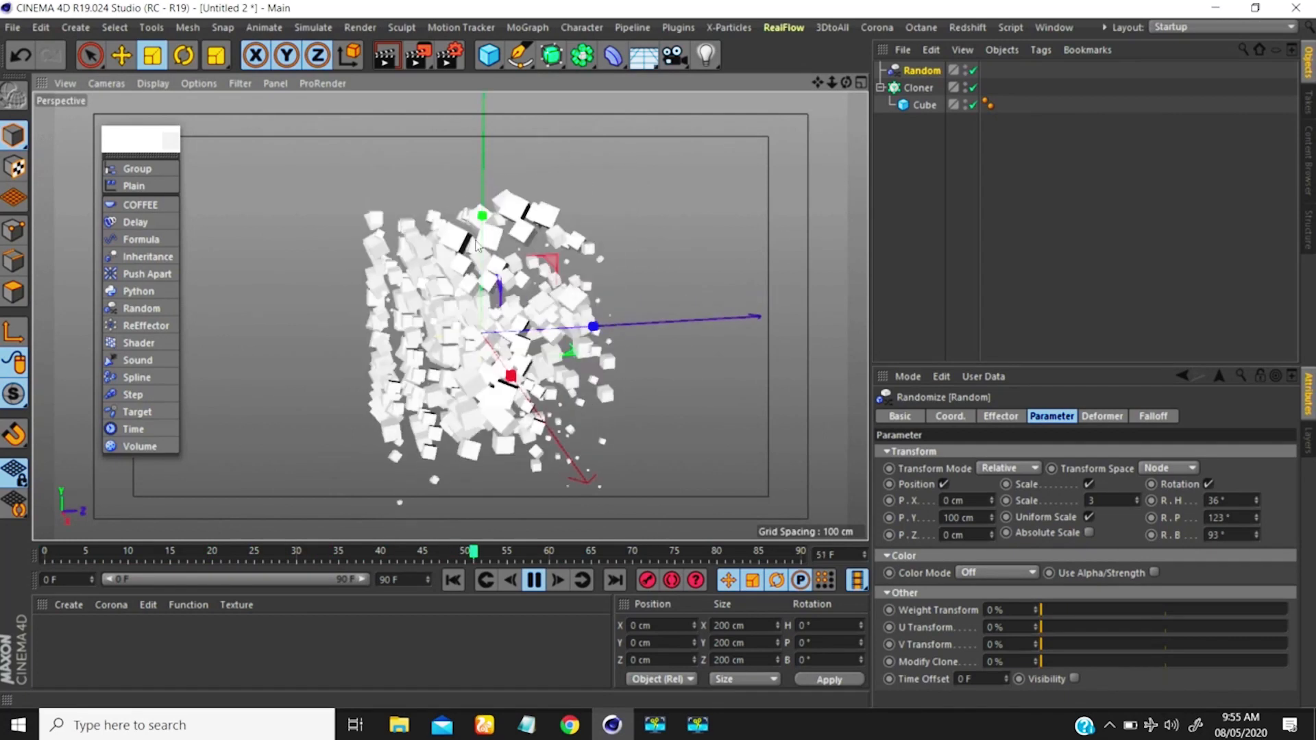
Try a 44% saturation pink in the Cloner's Transform color, and return the clones to white
click(917, 88)
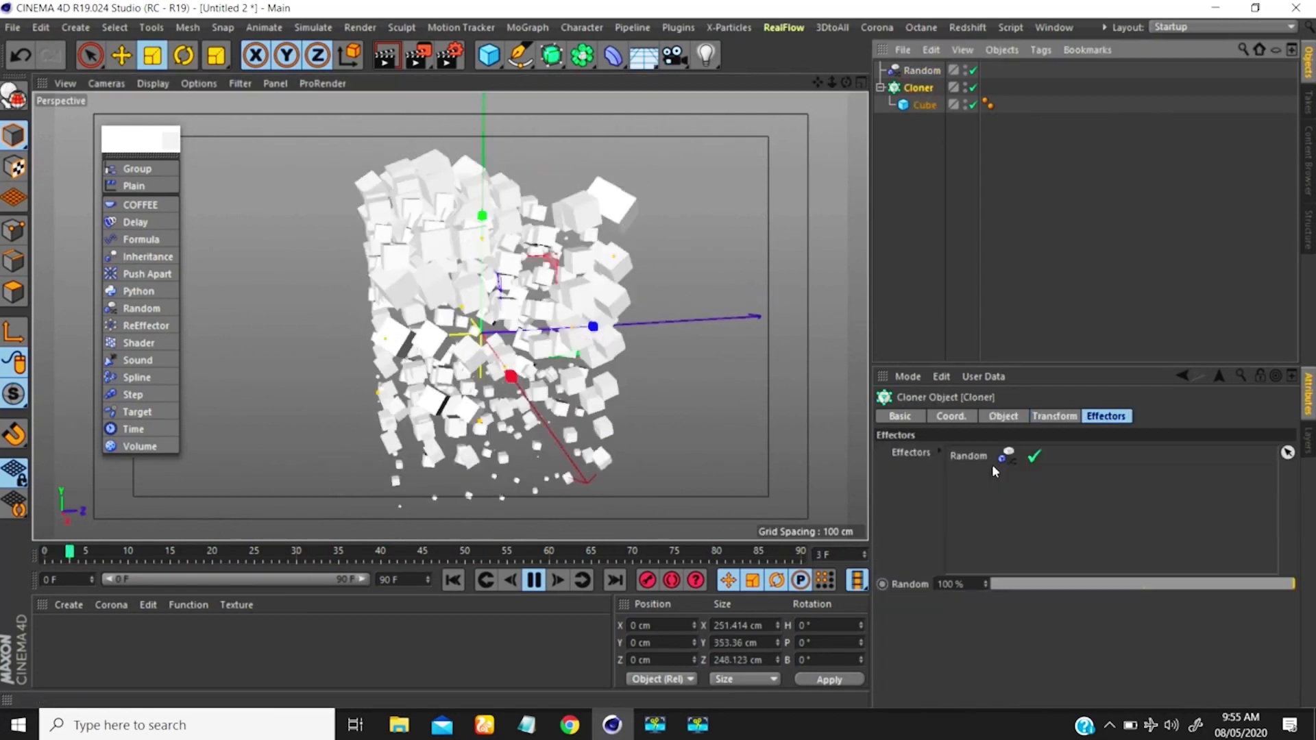
click(1004, 416)
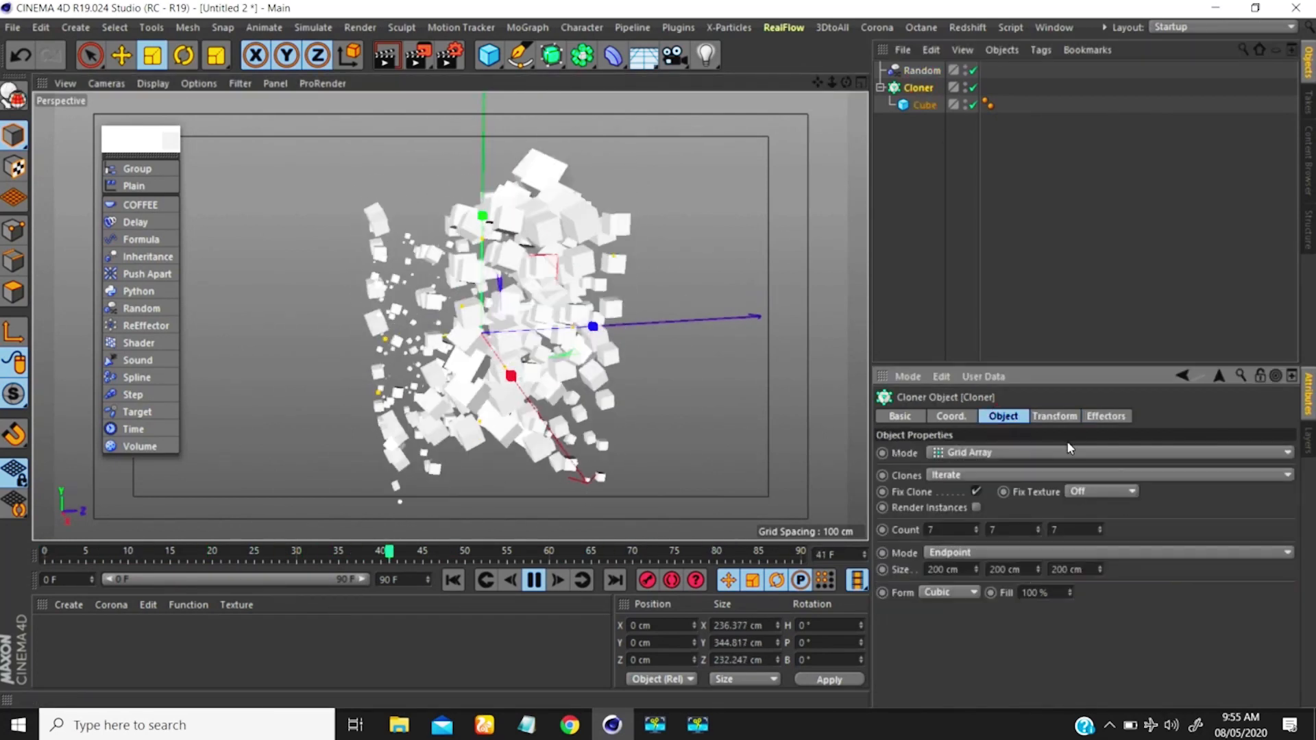
click(1054, 416)
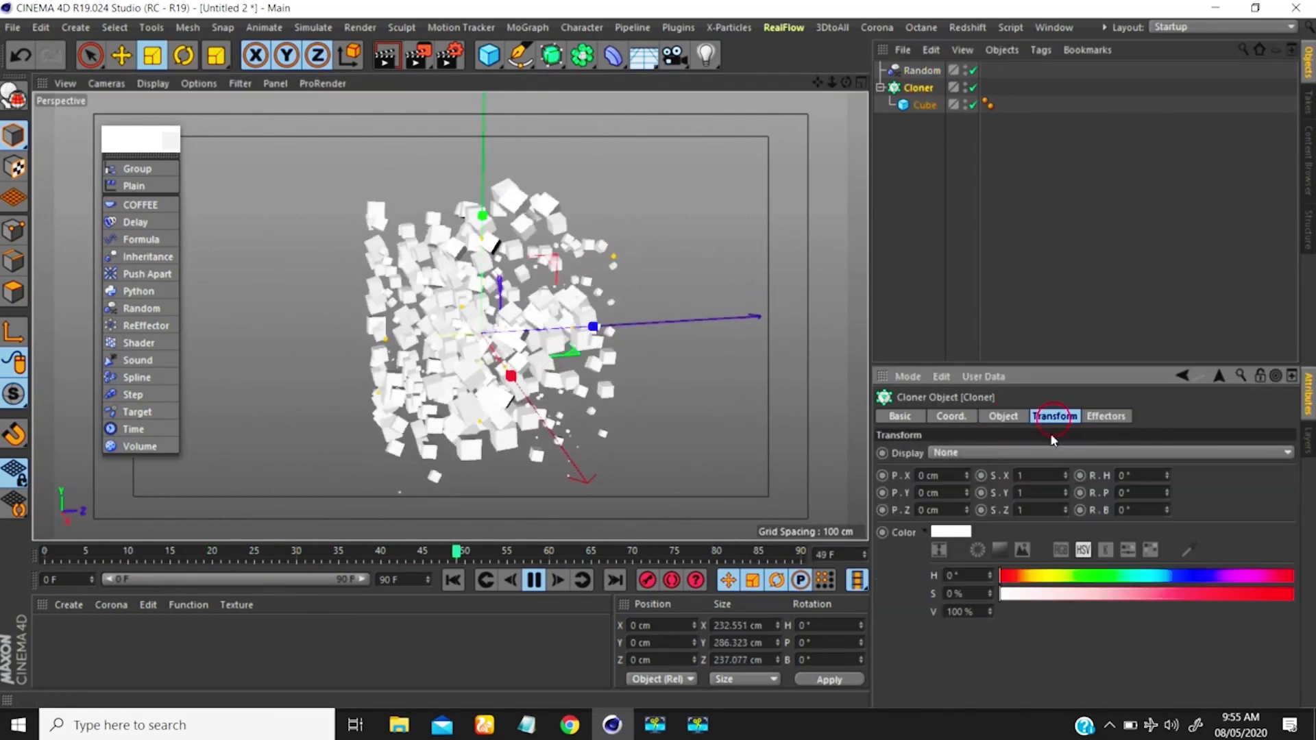
click(1127, 598)
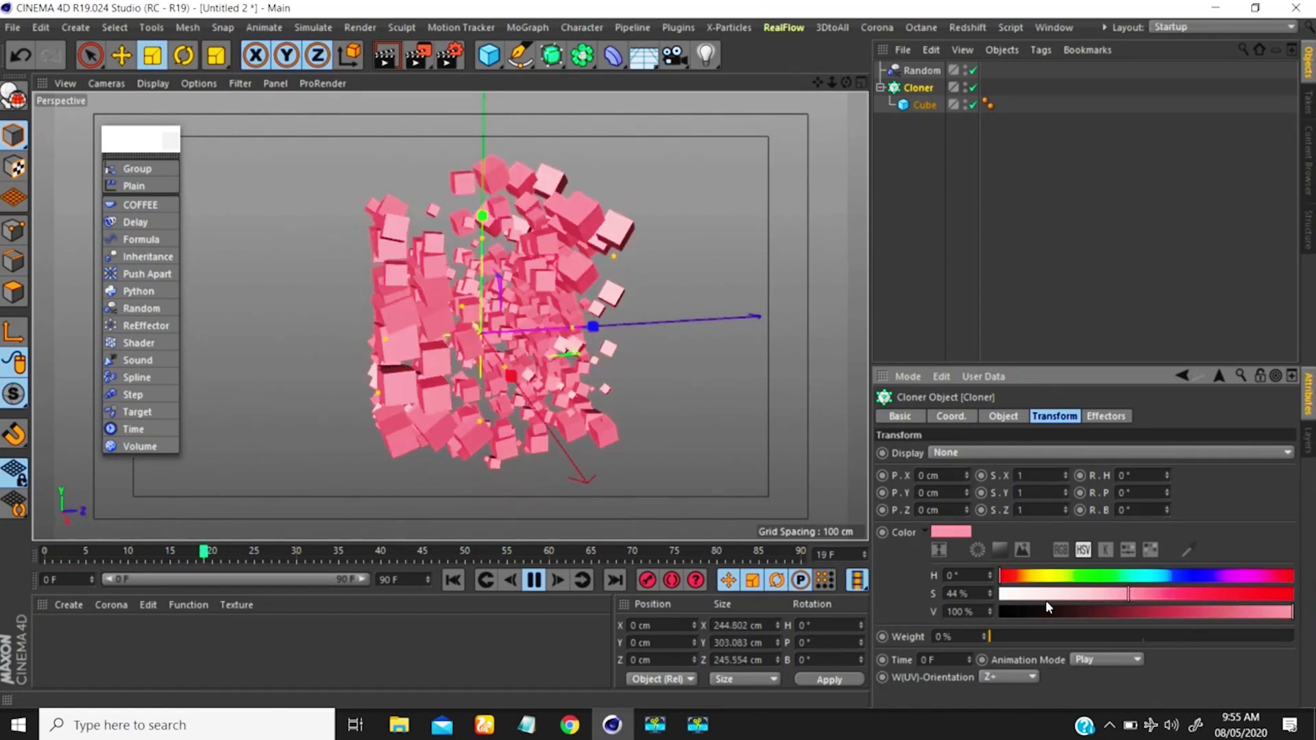
drag(1046, 602, 908, 598)
Set the Random effector's Color Mode to On in its Parameter settings
click(909, 72)
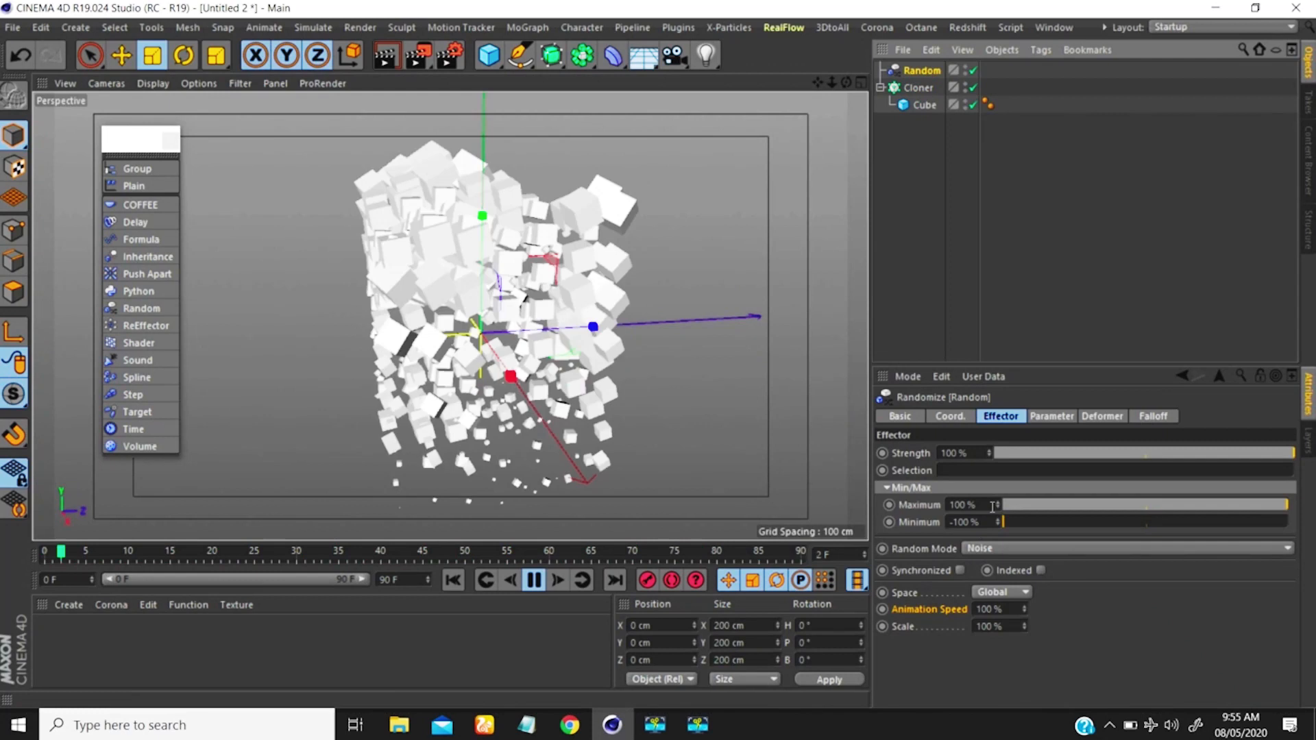
click(1051, 416)
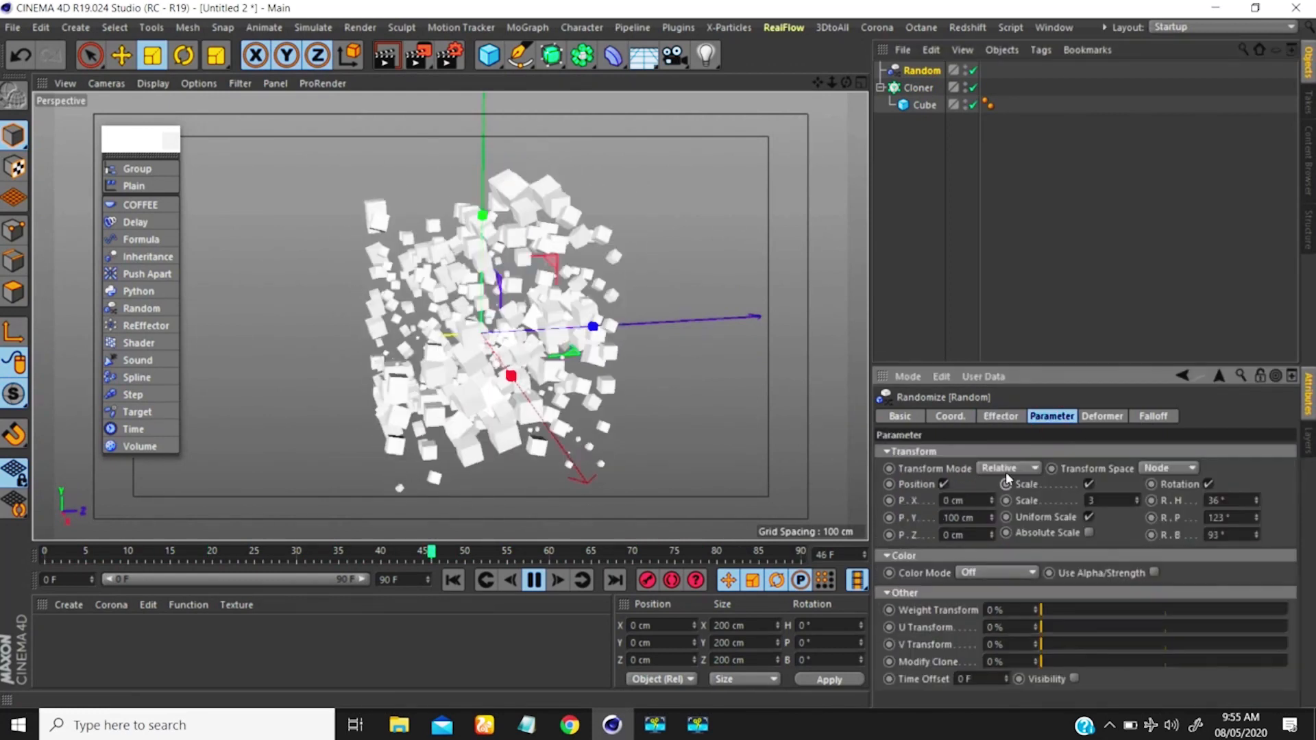
click(988, 571)
click(1002, 602)
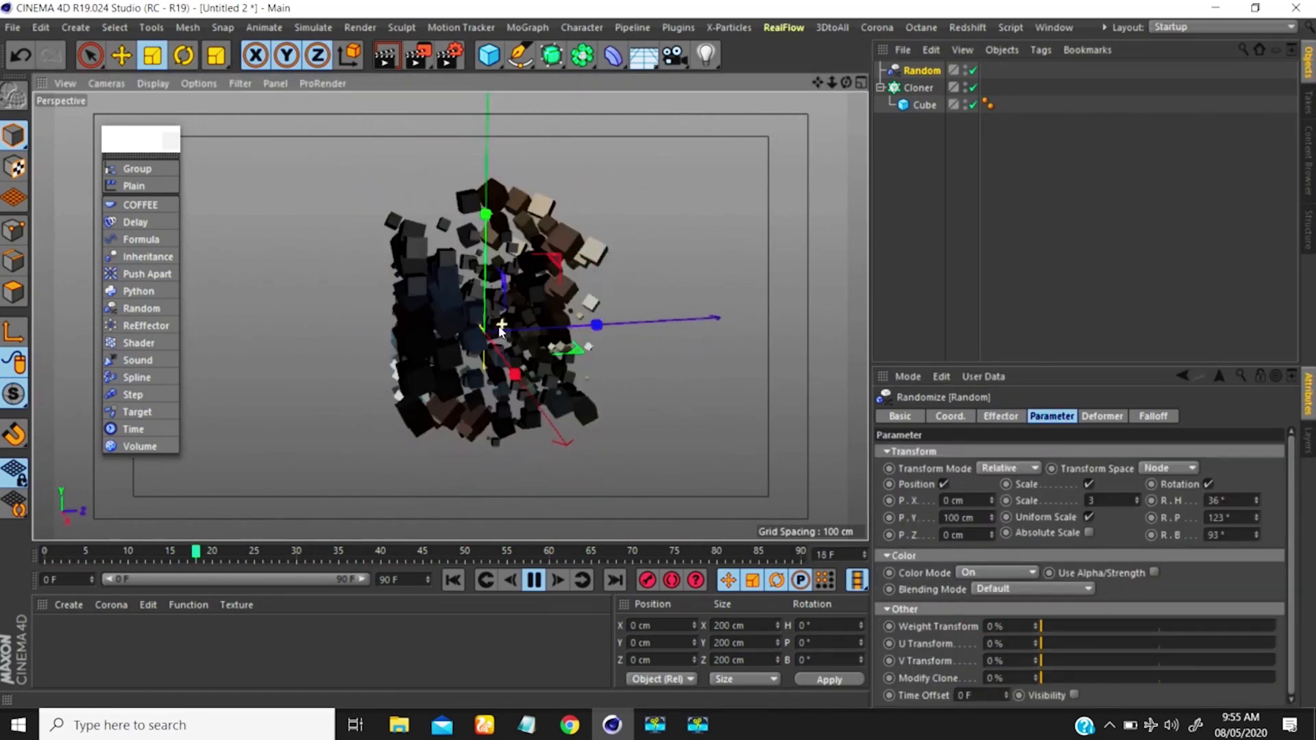
Inspect the randomly colored cubes, pause playback for a rendered view of the grid, and resume playing with nothing selected
mouse_move(501, 332)
alt+mouse_down()
mouse_move(466, 330)
mouse_move(577, 299)
mouse_move(494, 306)
mouse_move(492, 348)
mouse_move(342, 323)
mouse_move(545, 325)
alt+mouse_up()
scroll(491, 312, up, 5)
scroll(490, 312, down, 3)
click(534, 581)
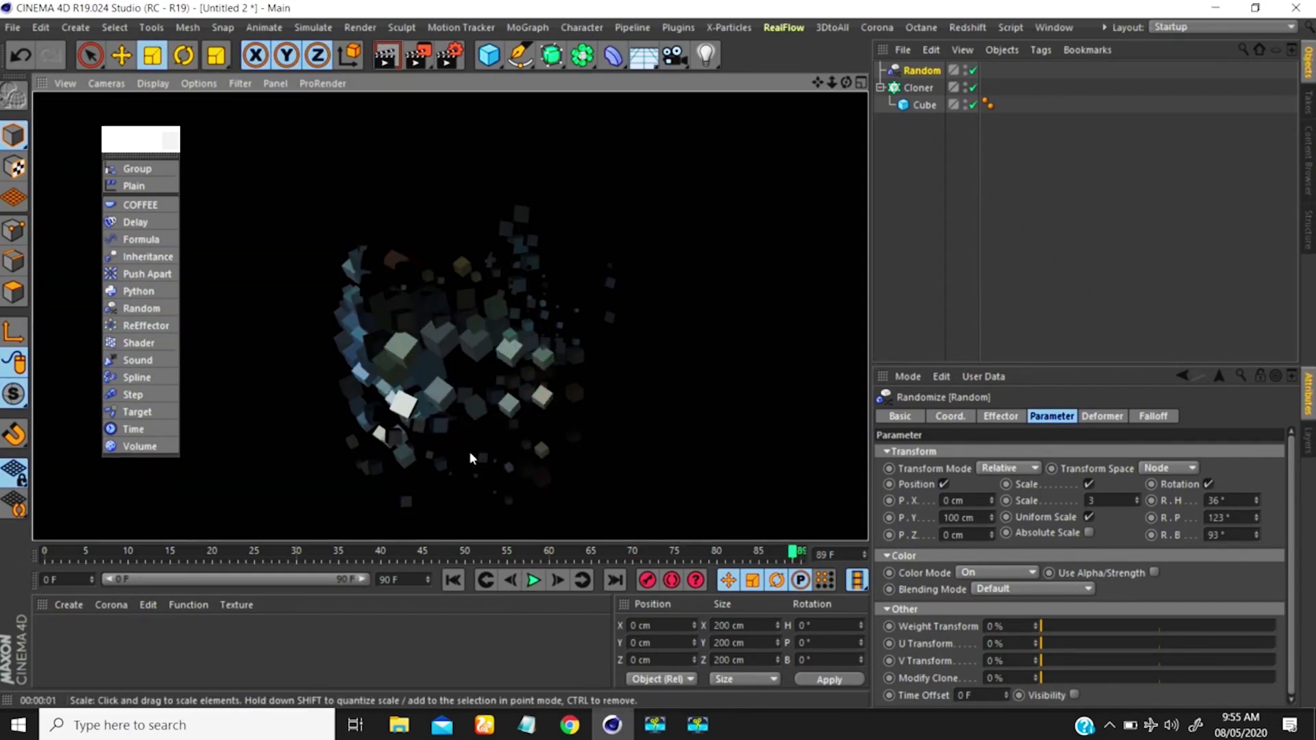
click(787, 435)
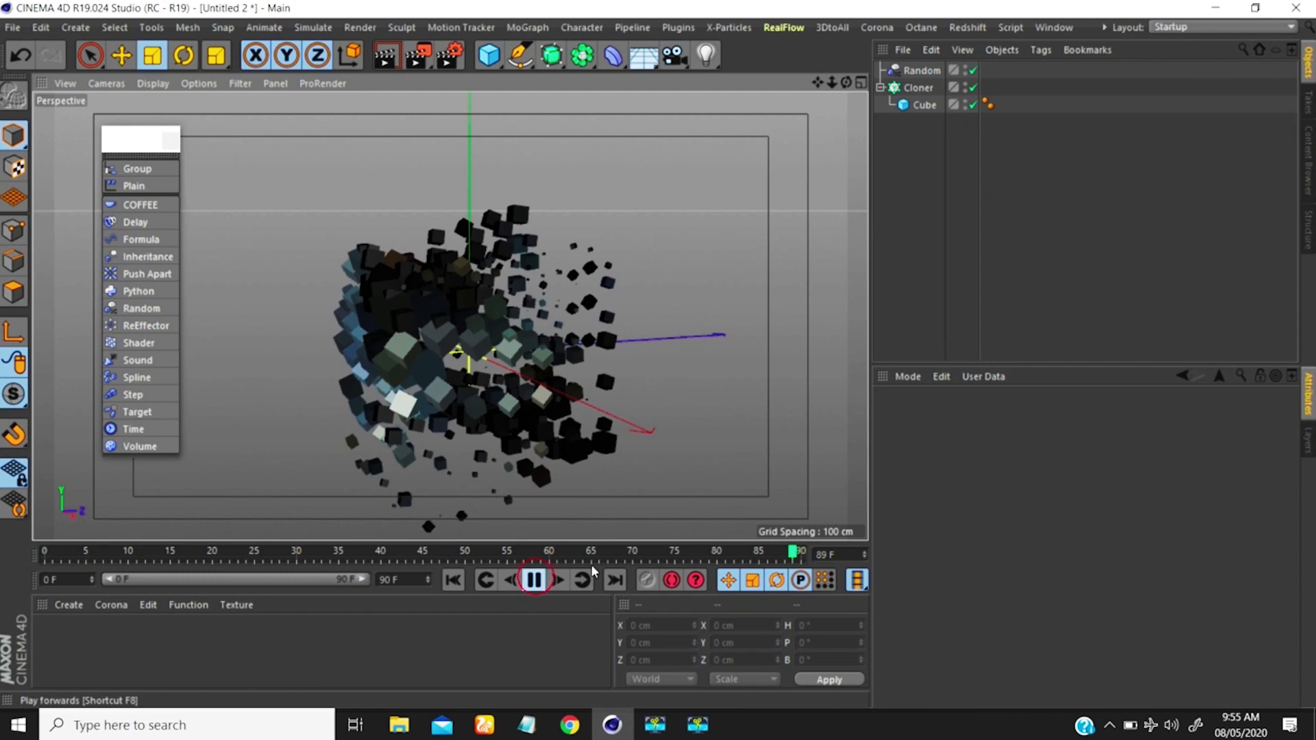
Set the Random effector's Color Mode to User Defined with a green color of H 126°, S 56%, V 100%
click(922, 70)
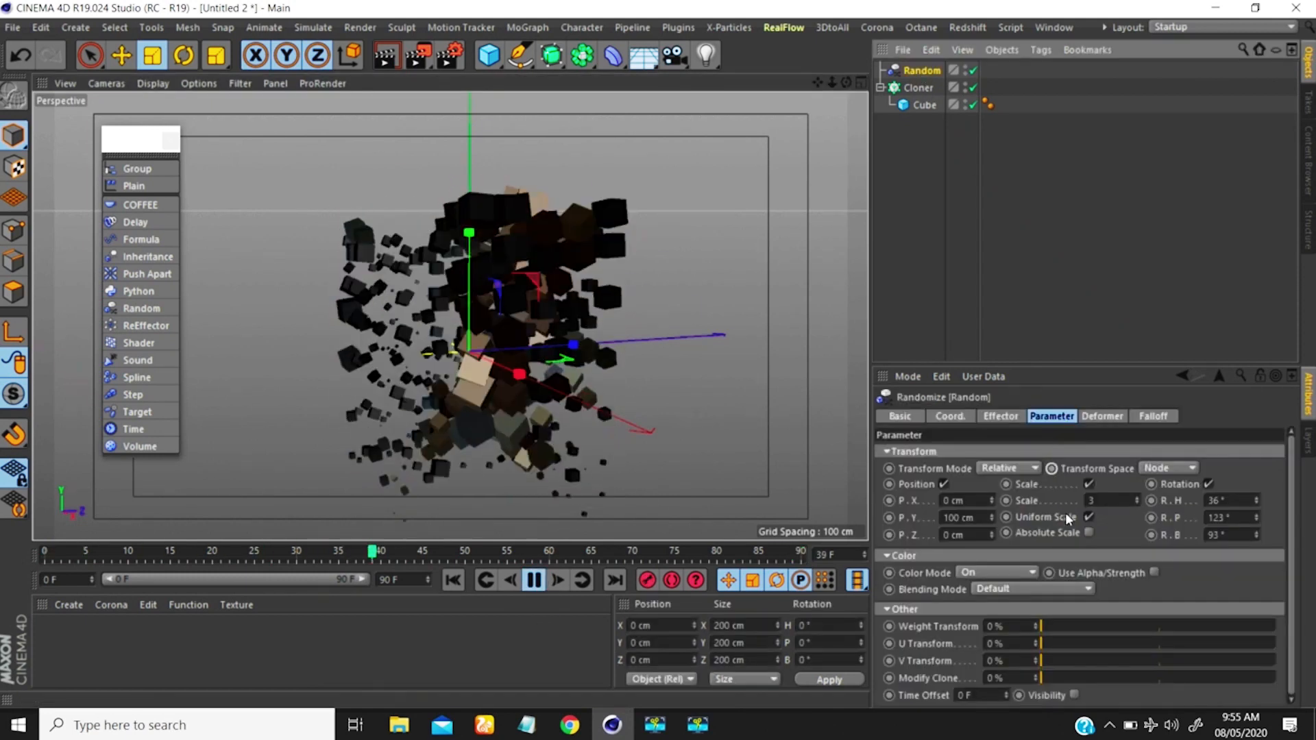
click(1008, 573)
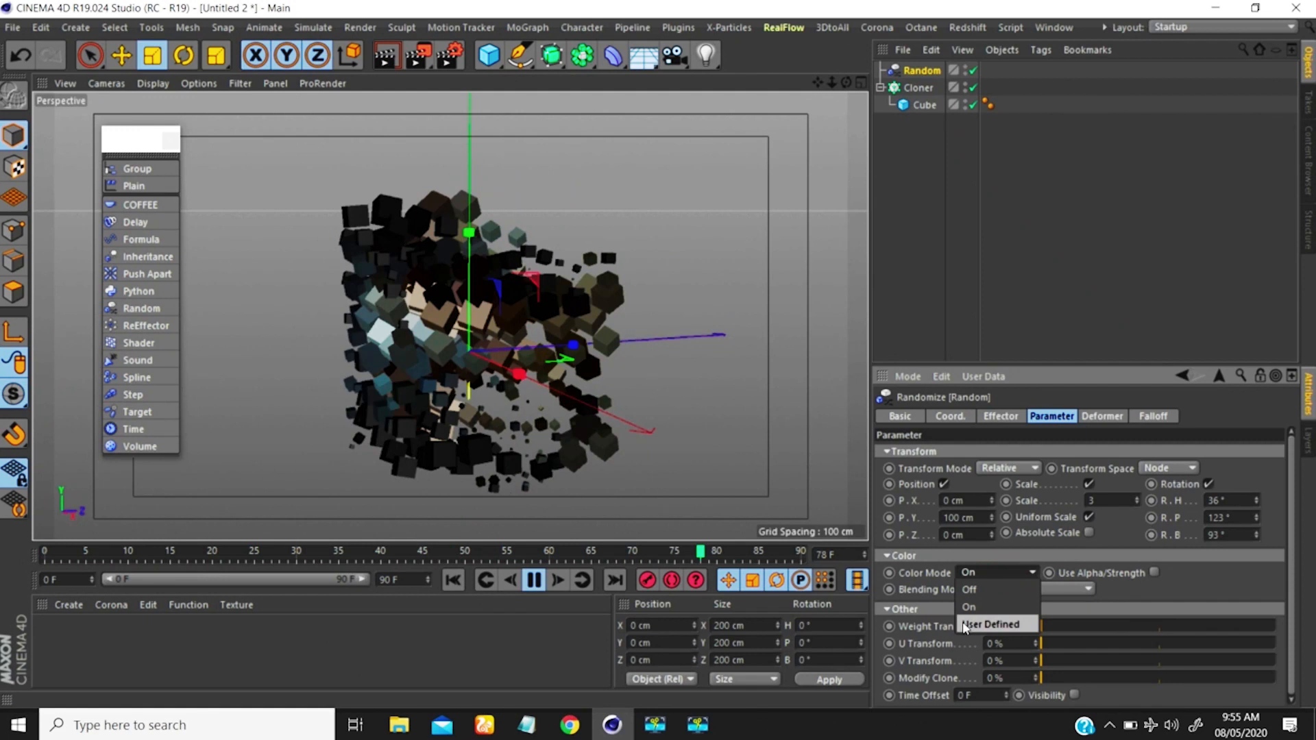
click(992, 624)
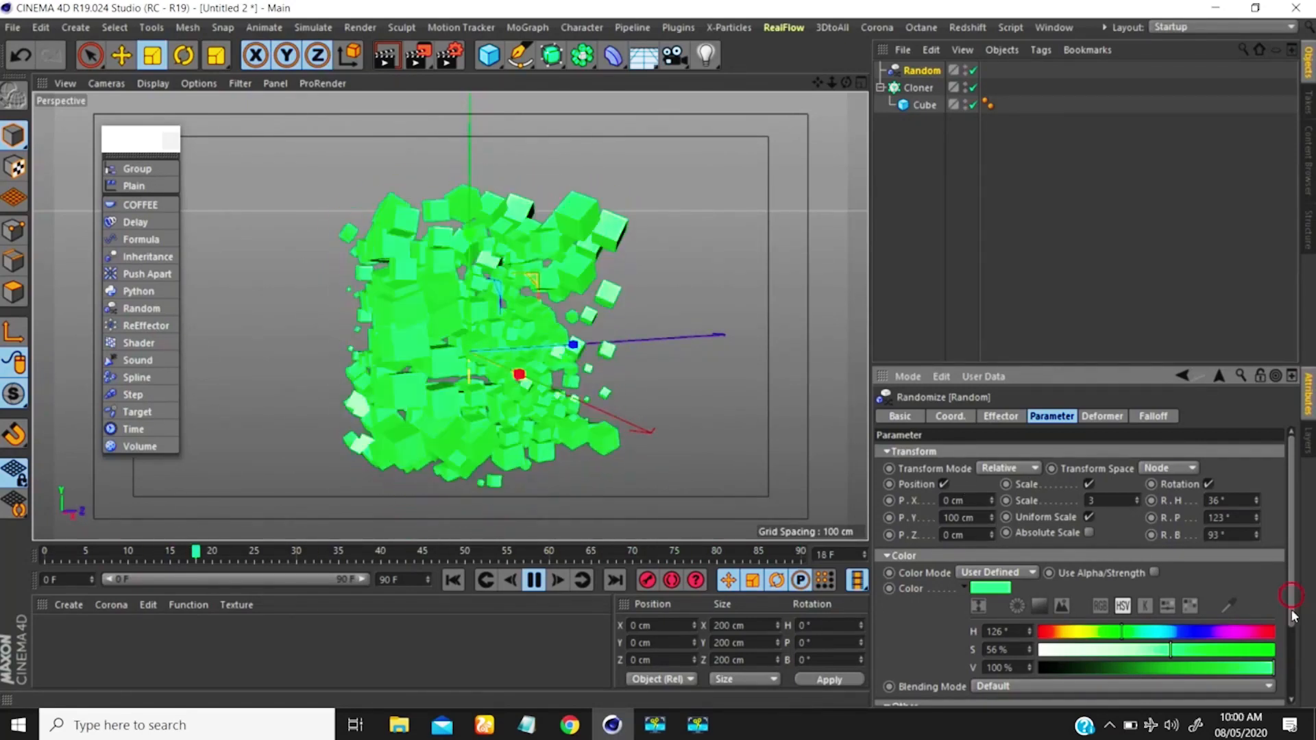
drag(1291, 594, 1286, 641)
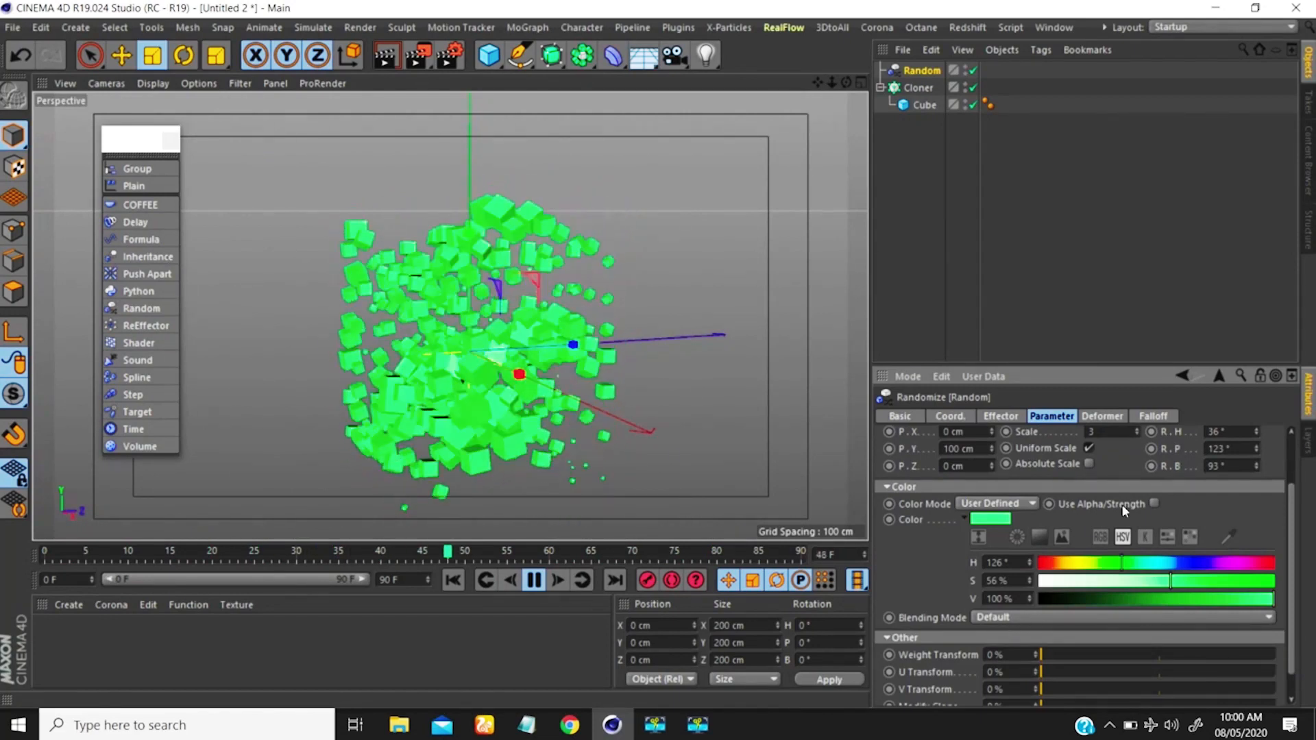
Switch the Random effector's Color Mode to On, enable Use Alpha/Strength and inspect the playing cubes from another angle
click(993, 504)
click(993, 539)
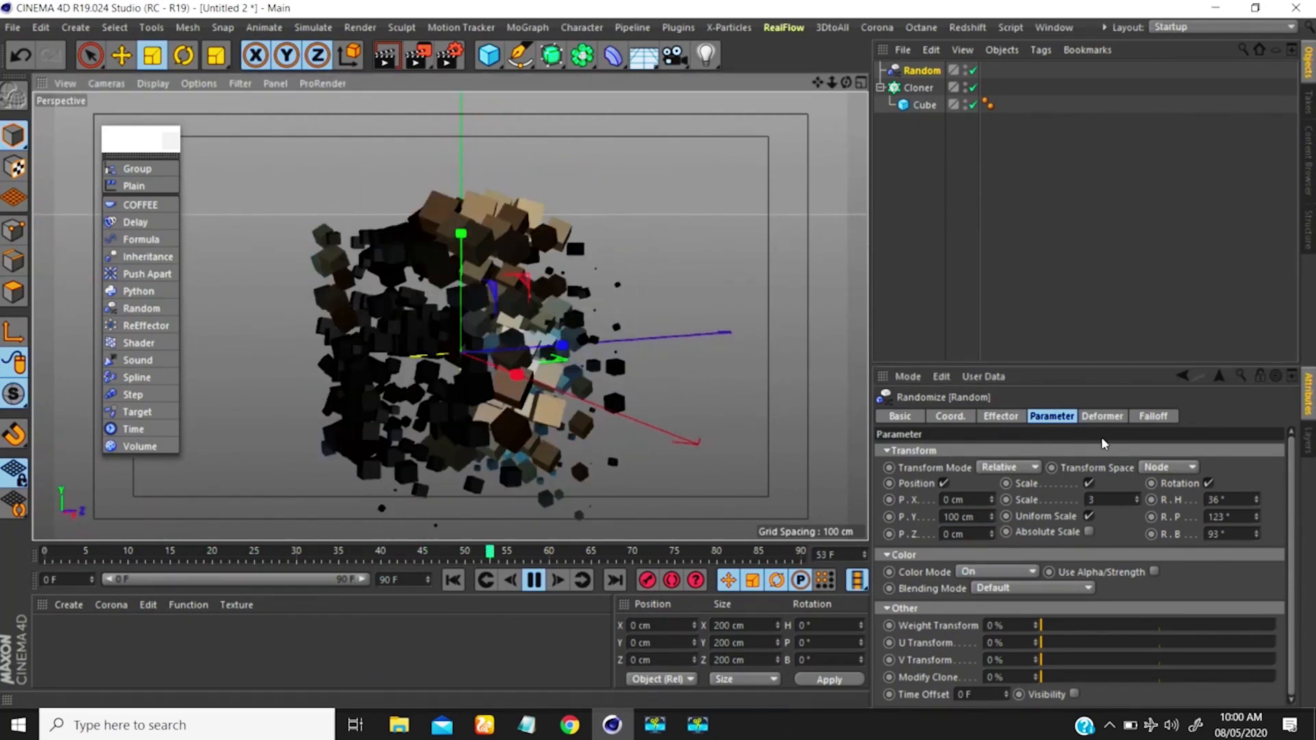
click(1154, 572)
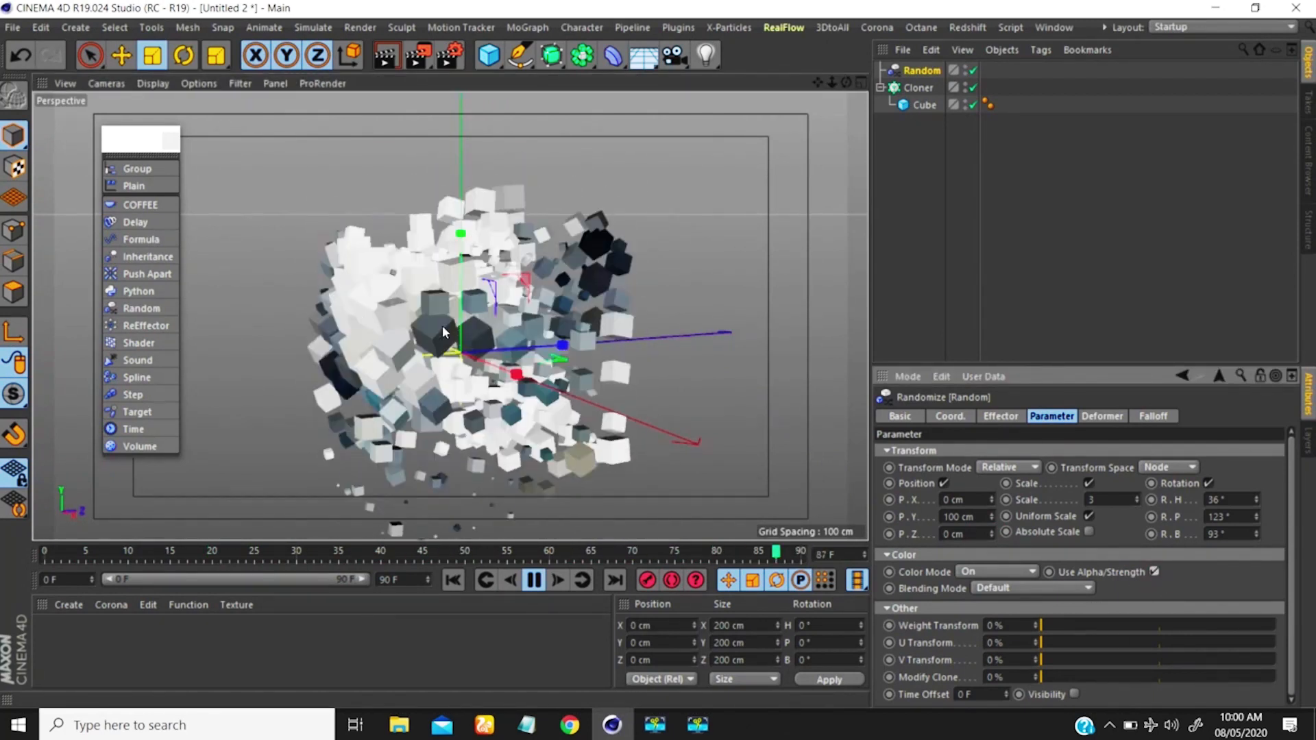
alt+drag(482, 337, 515, 309)
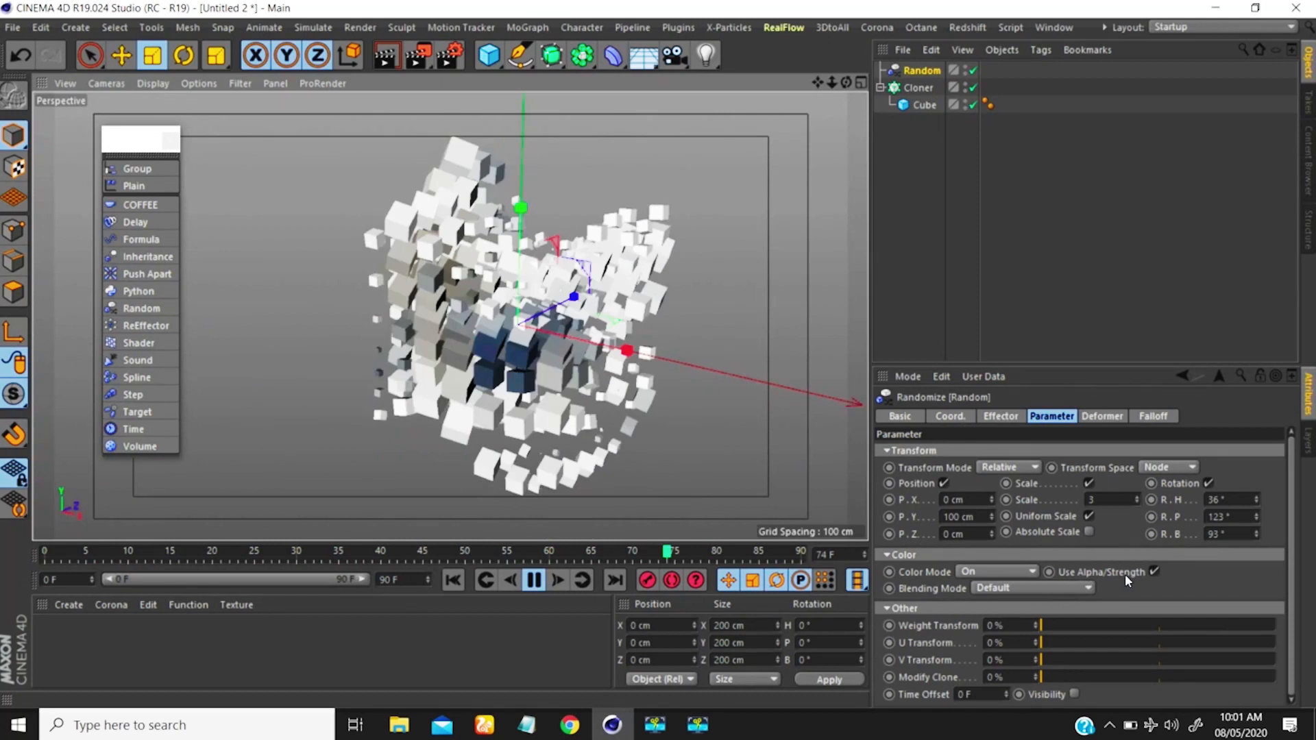
Turn Use Alpha/Strength off and on again to compare the cube colors, and look through the Blending Mode options
click(1151, 571)
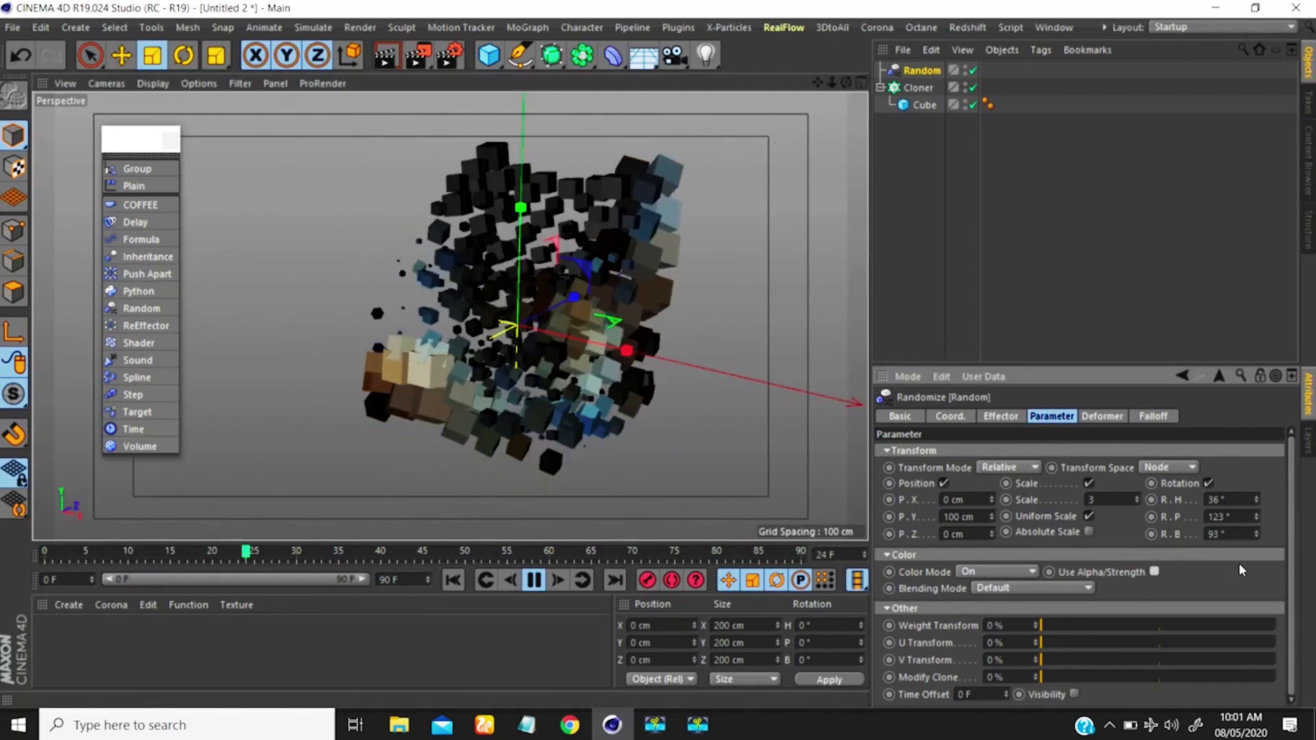
click(1153, 571)
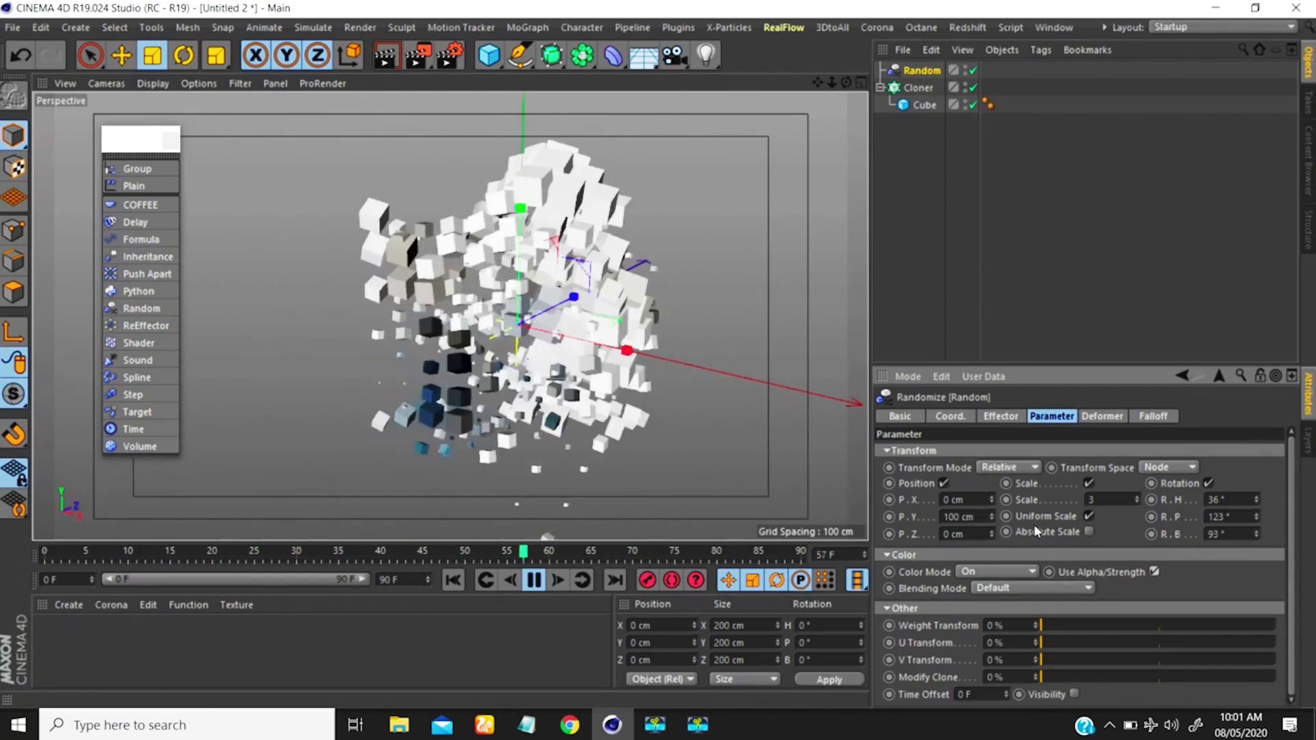
click(1005, 584)
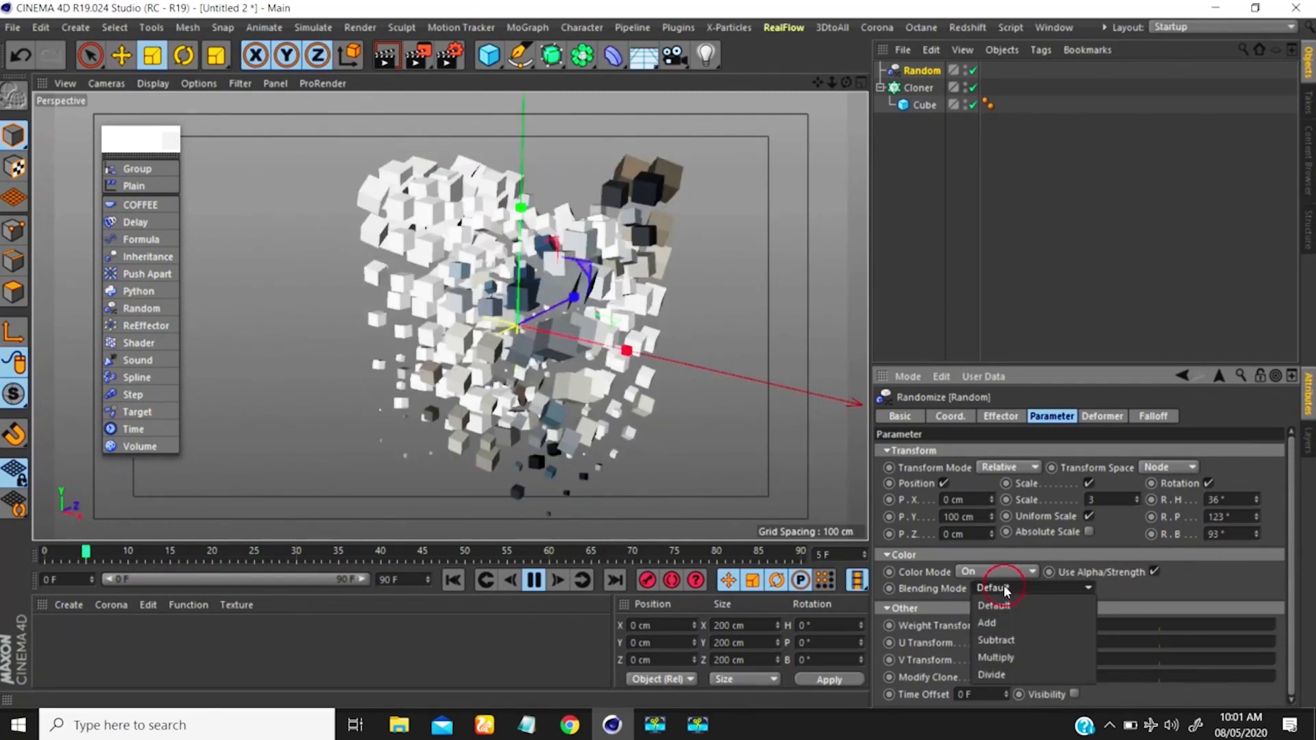
click(989, 583)
Set the Color Mode to User Defined and compare the green cubes with Use Alpha/Strength off, leaving it enabled
click(983, 576)
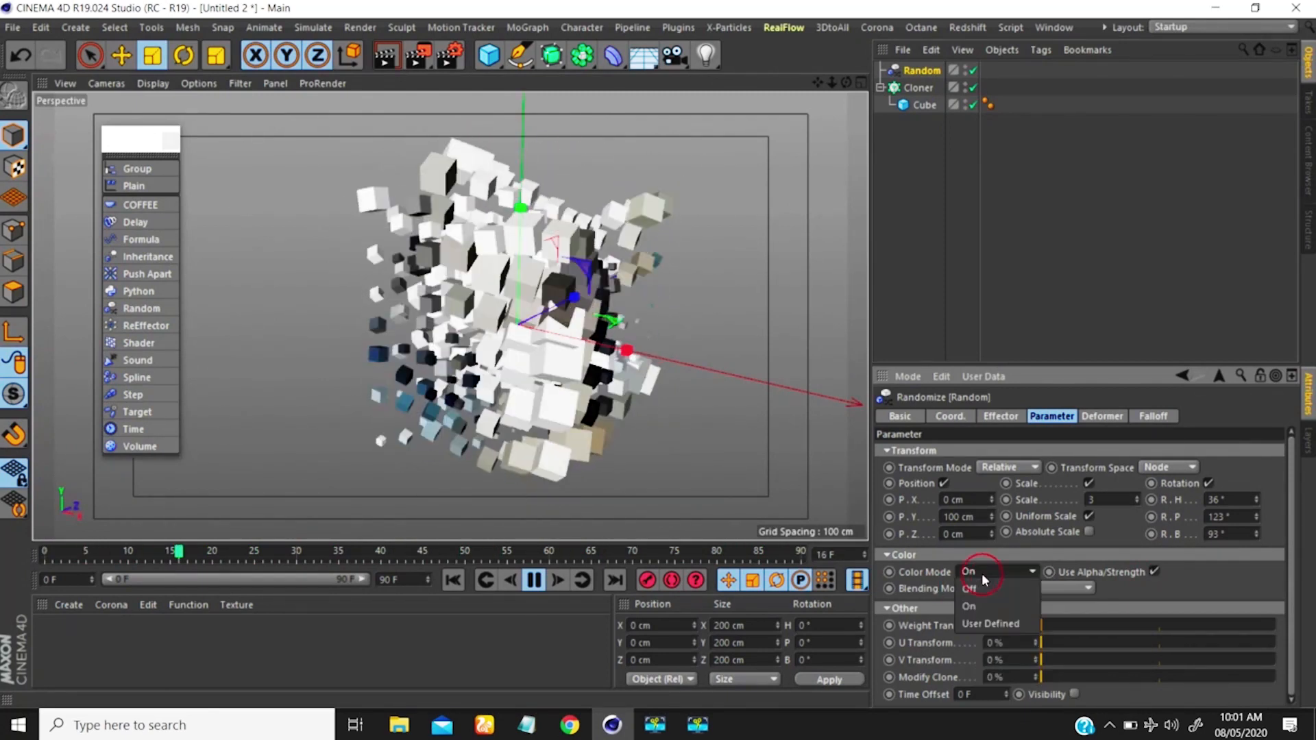
click(970, 621)
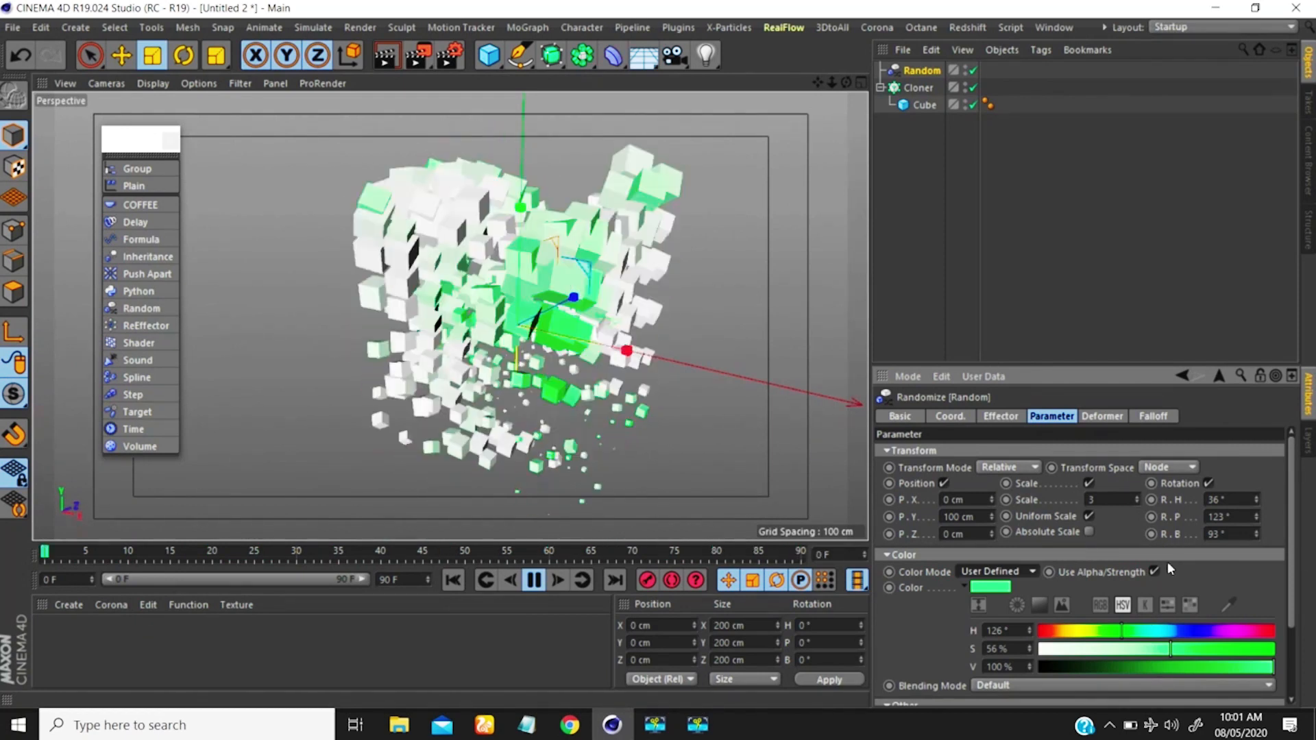
click(1153, 571)
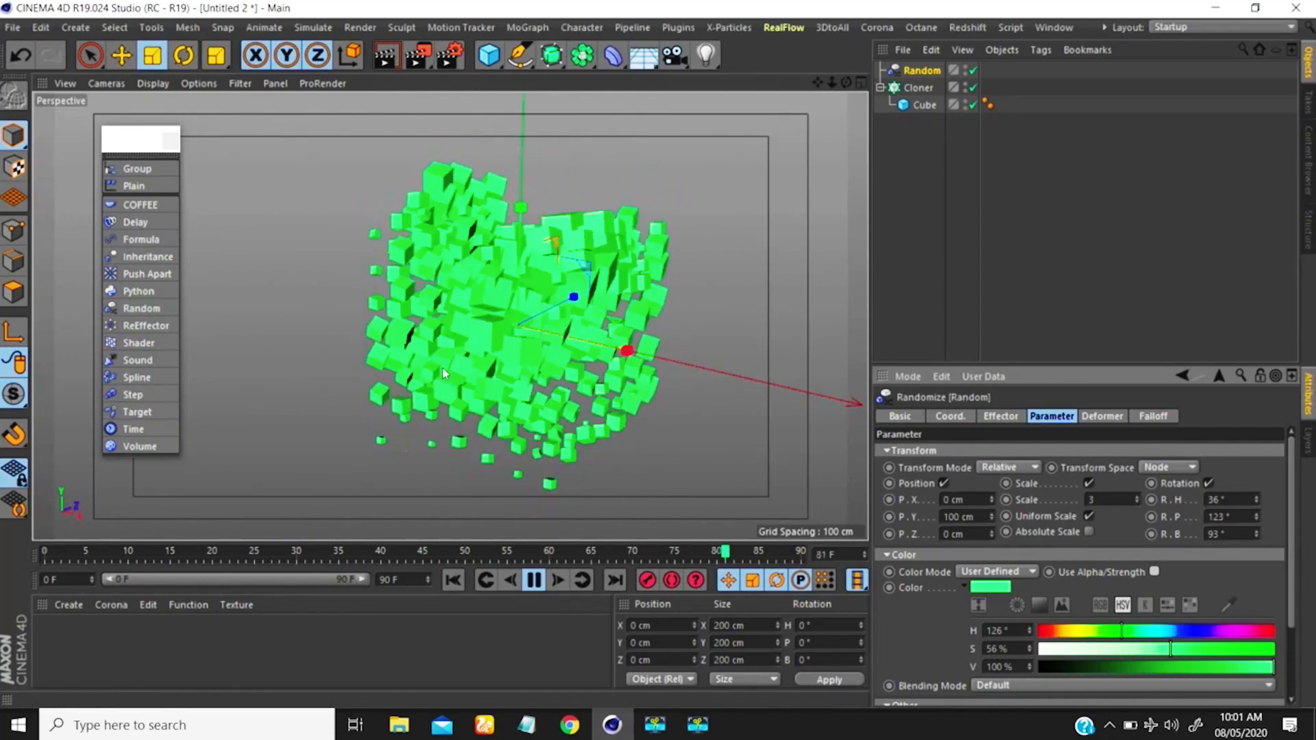
click(1153, 571)
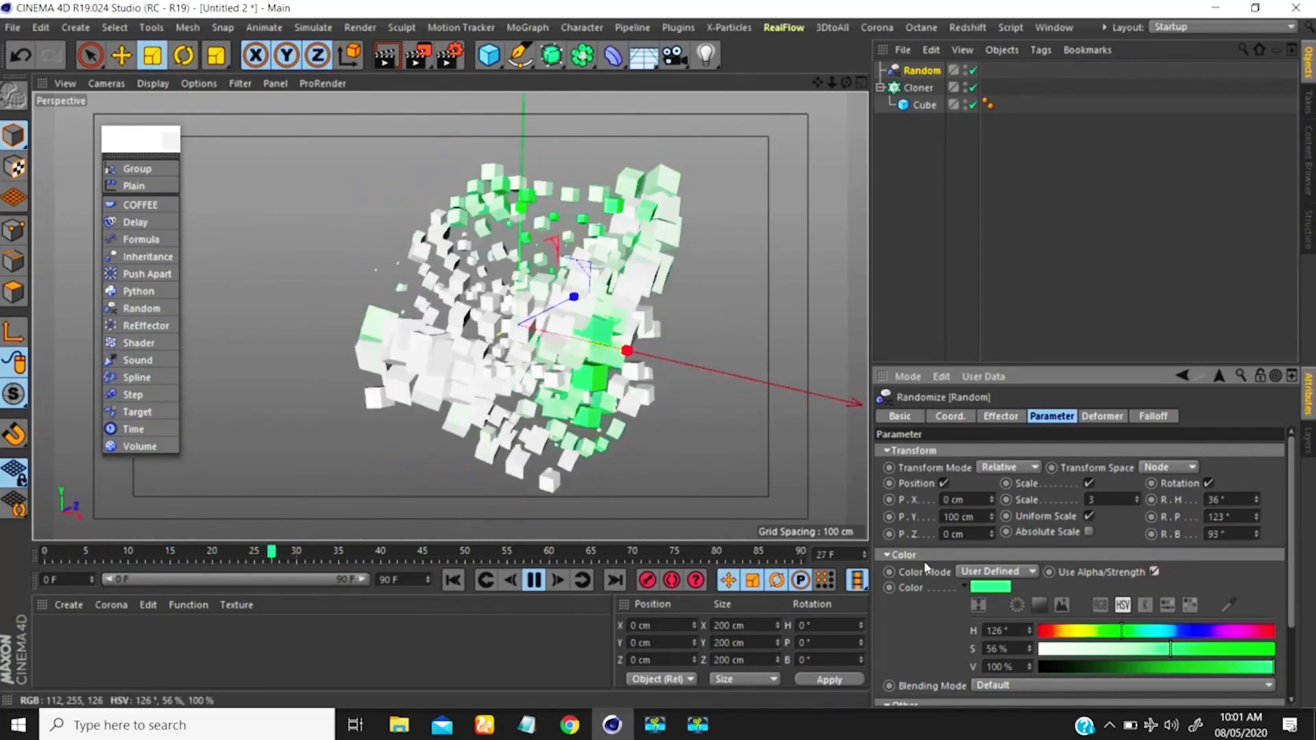
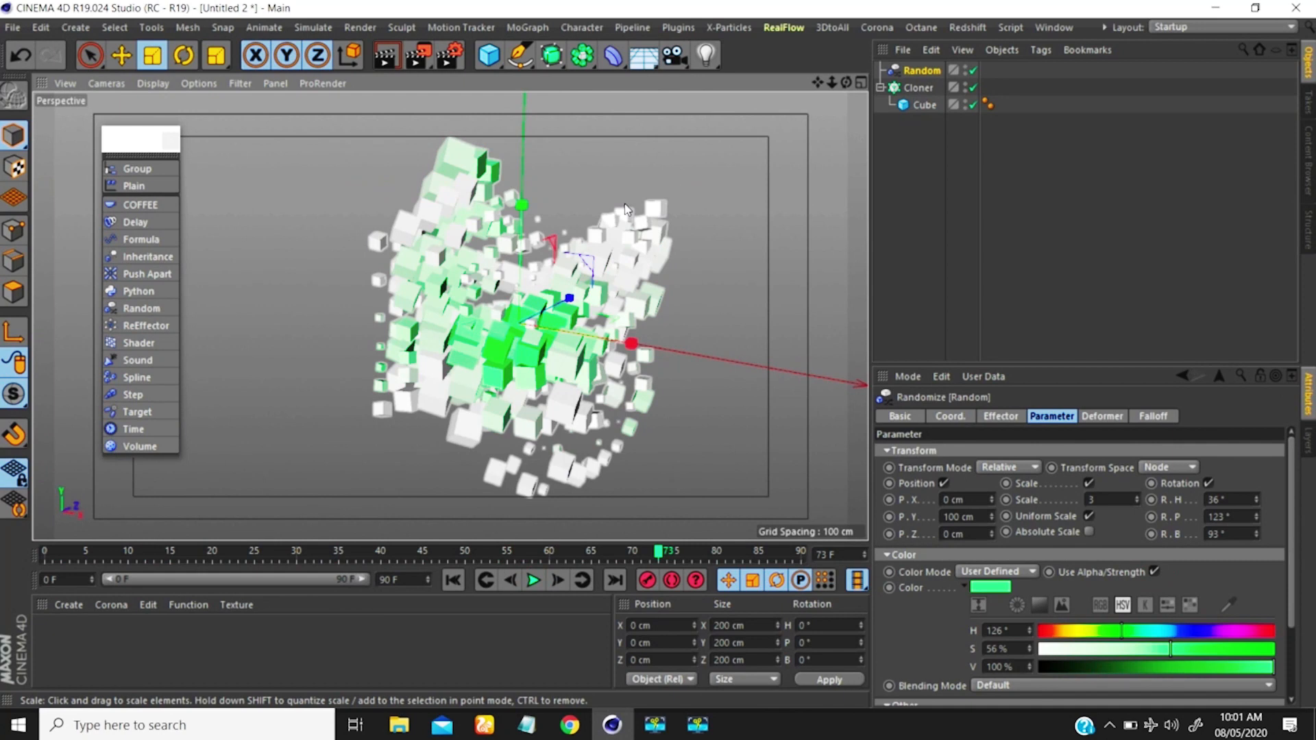
Inspect the green and white cubes up close and review the Random effector's Strength, Maximum and Minimum settings
alt+right_drag(645, 213, 627, 251)
alt+drag(601, 274, 638, 250)
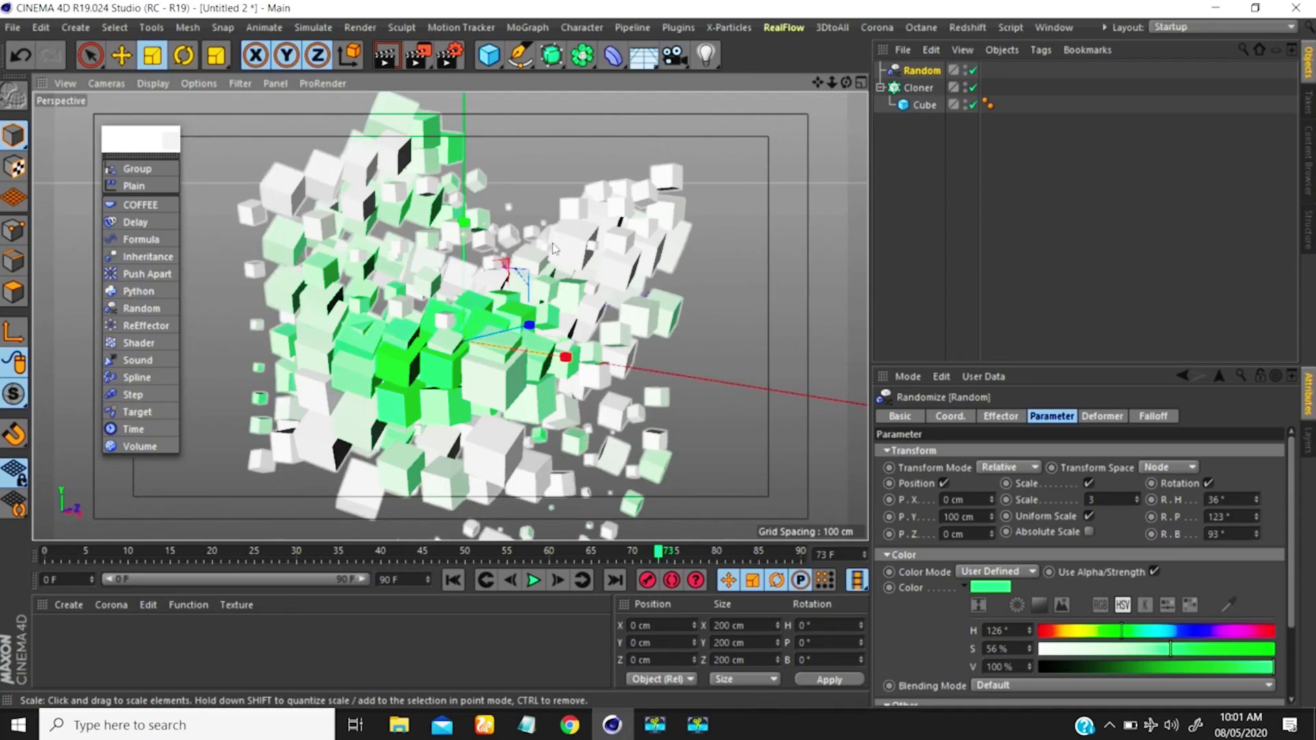
alt+right_drag(409, 370, 461, 311)
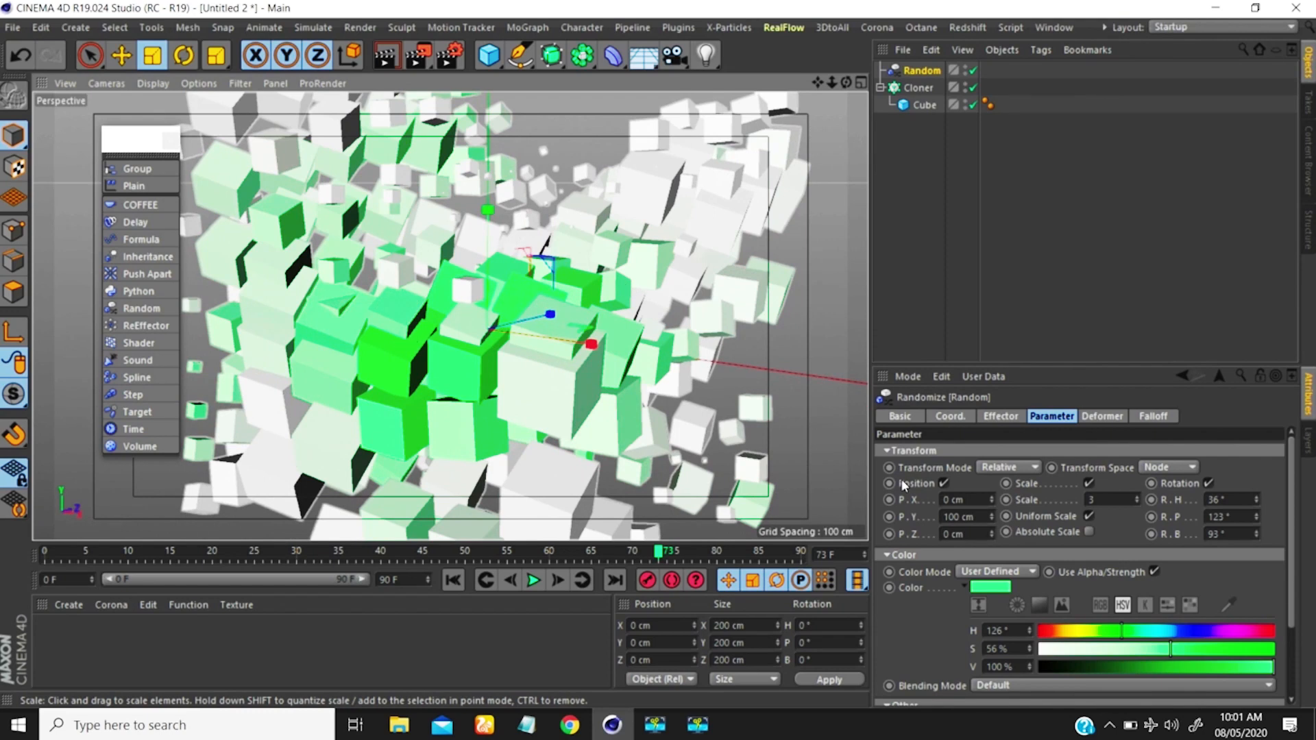
click(998, 418)
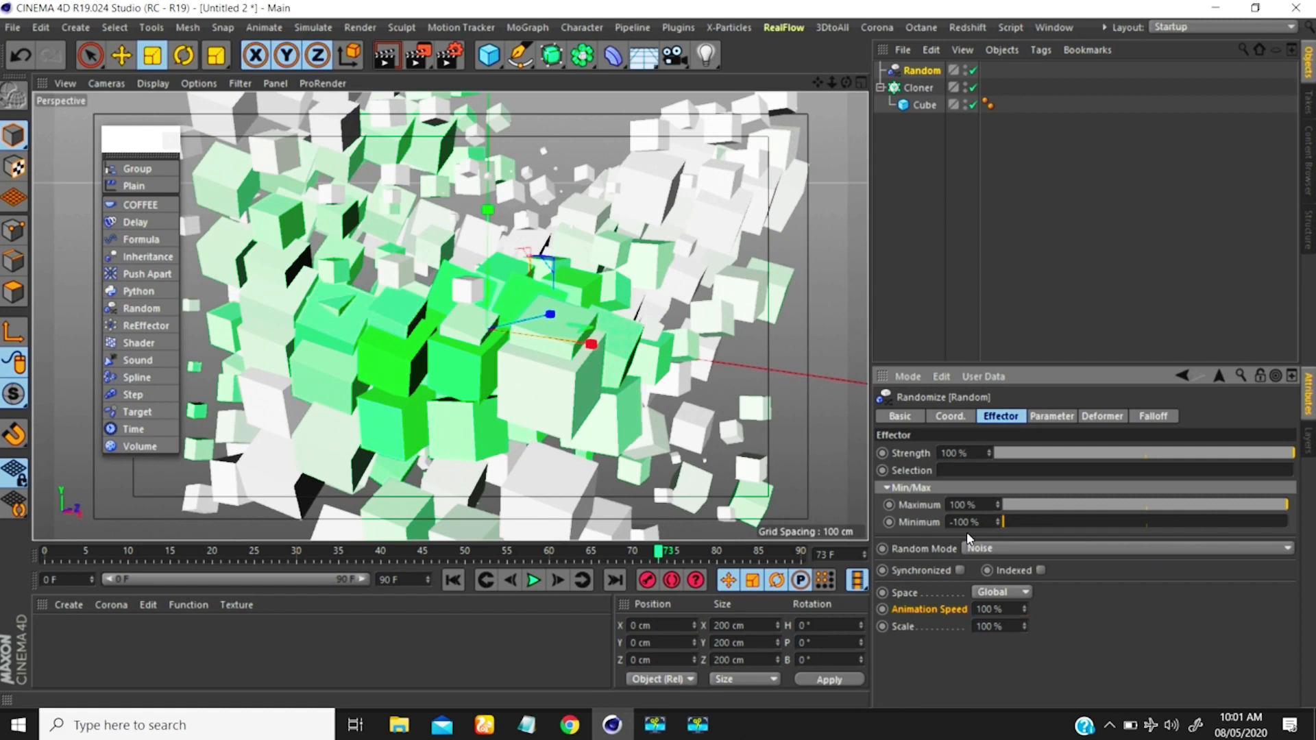
alt+middle_drag(676, 227, 652, 240)
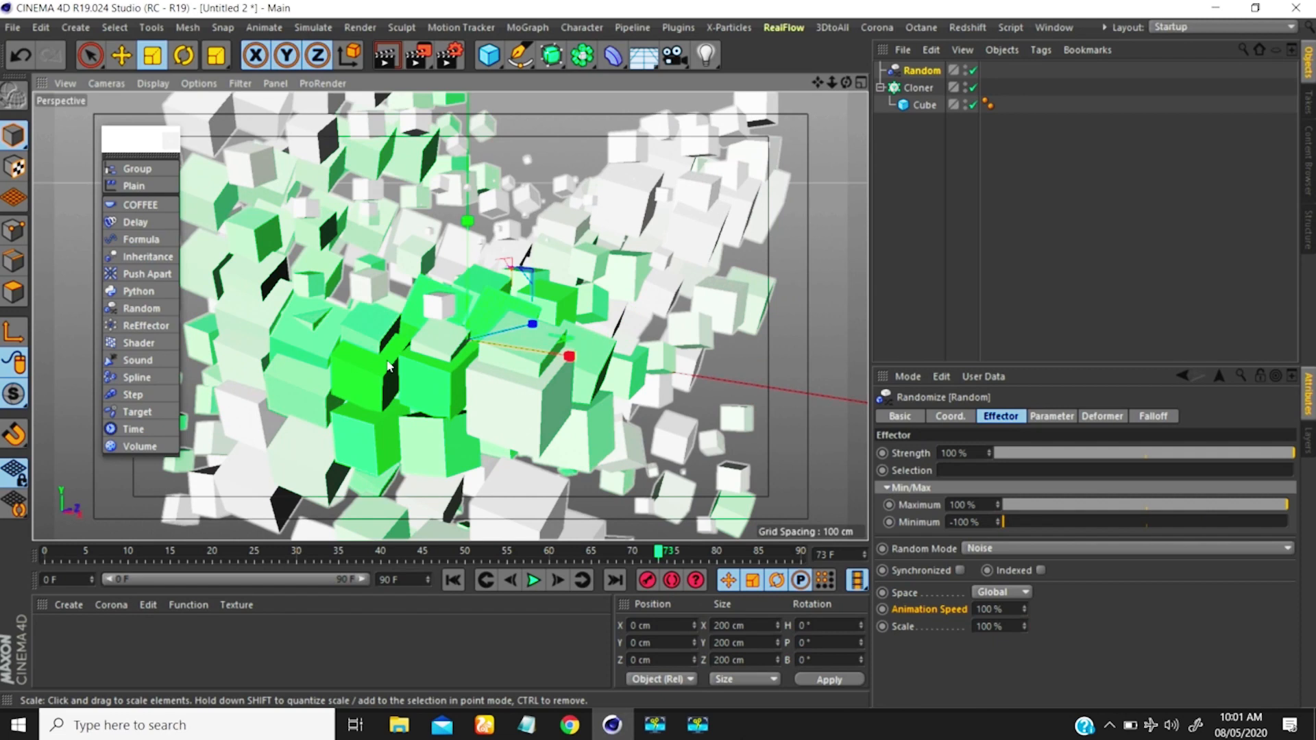
scroll(388, 366, down, 5)
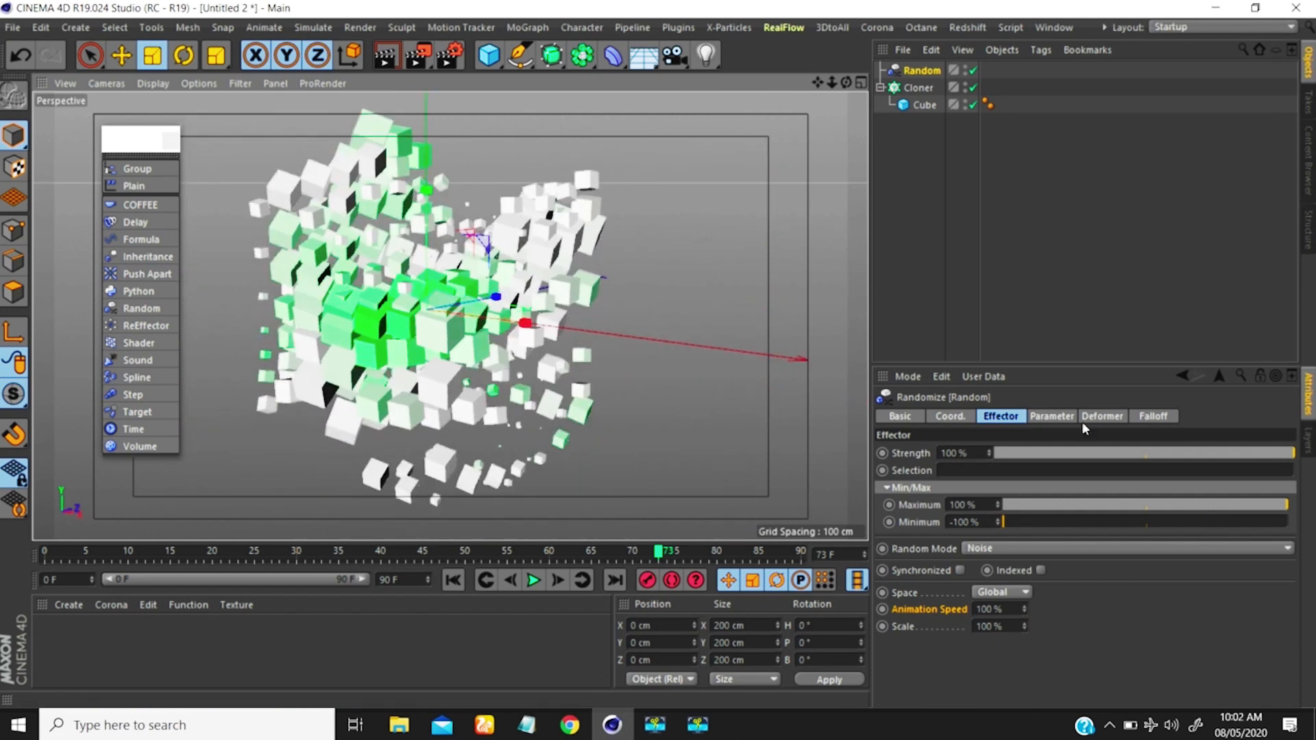
Enlarge the attributes area to show all of the Random effector's parameters, and enable its Visibility option
click(1064, 417)
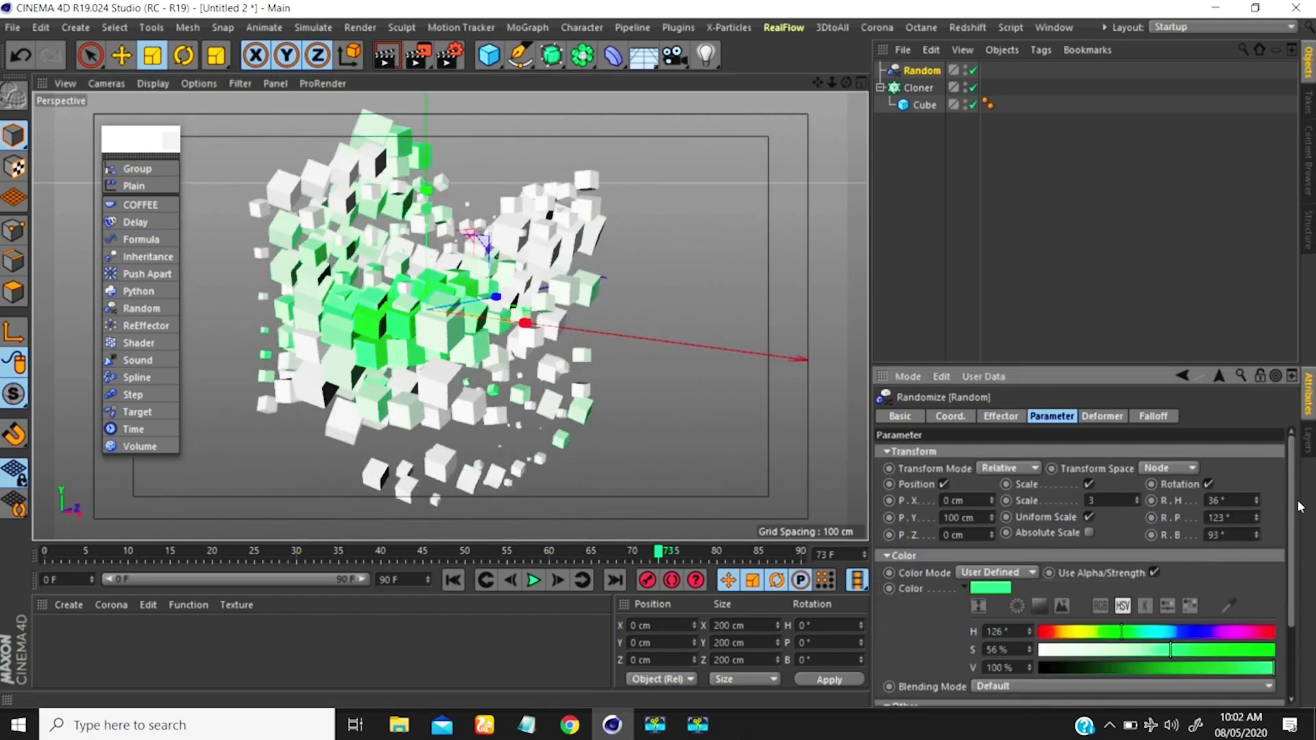
scroll(1293, 544, down, 3)
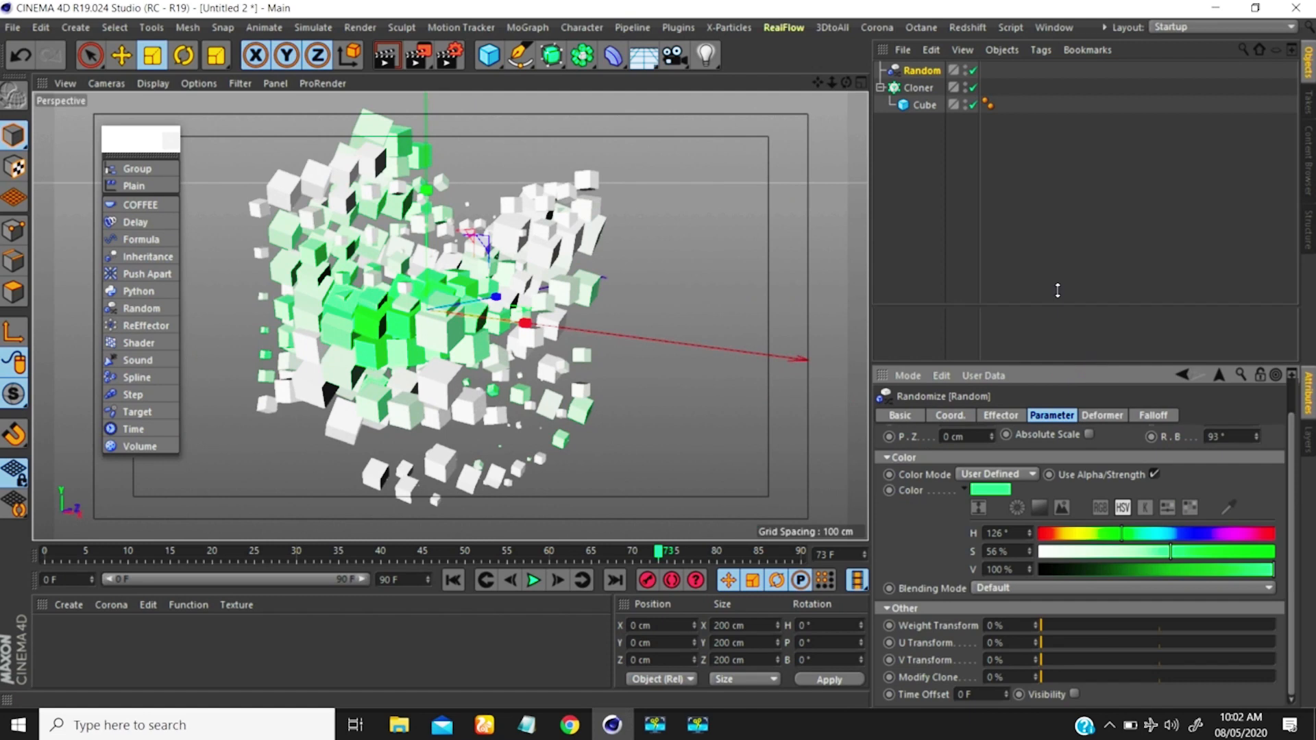
drag(1058, 290, 1055, 249)
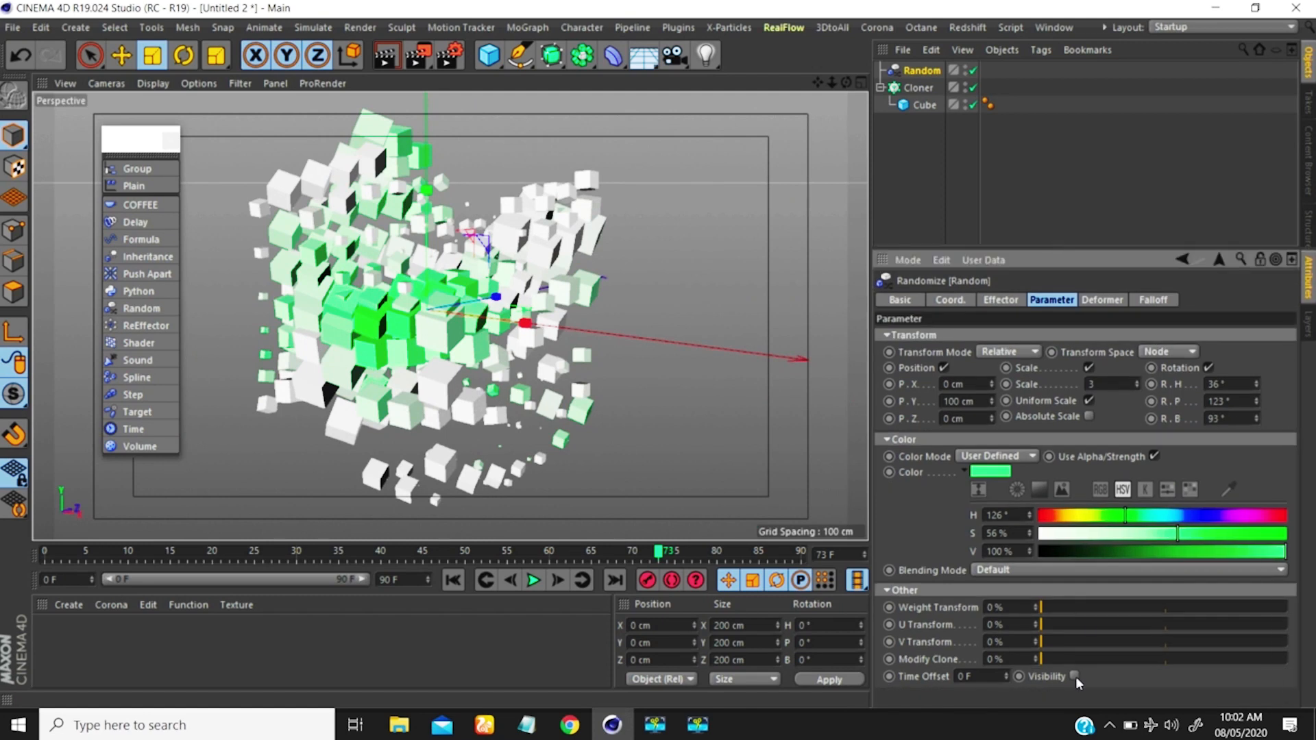
scroll(410, 281, up, 4)
scroll(453, 297, down, 3)
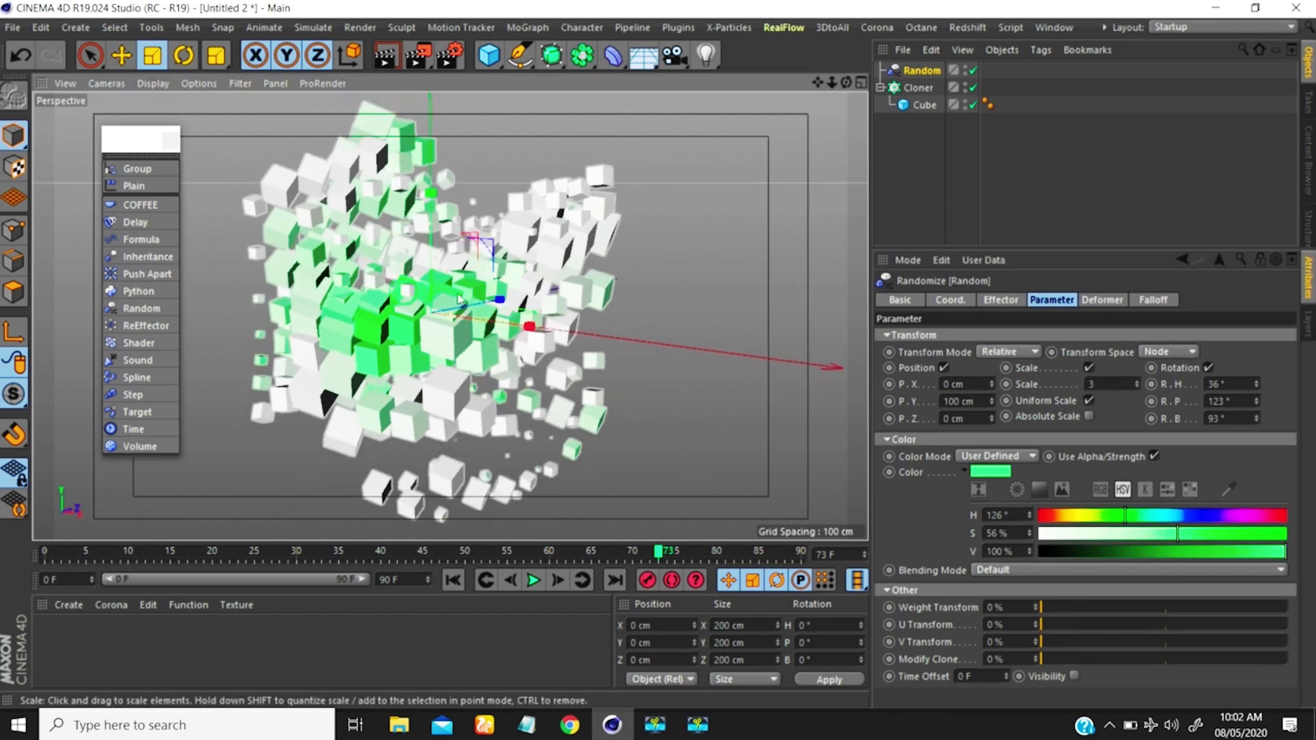
scroll(458, 298, up, 5)
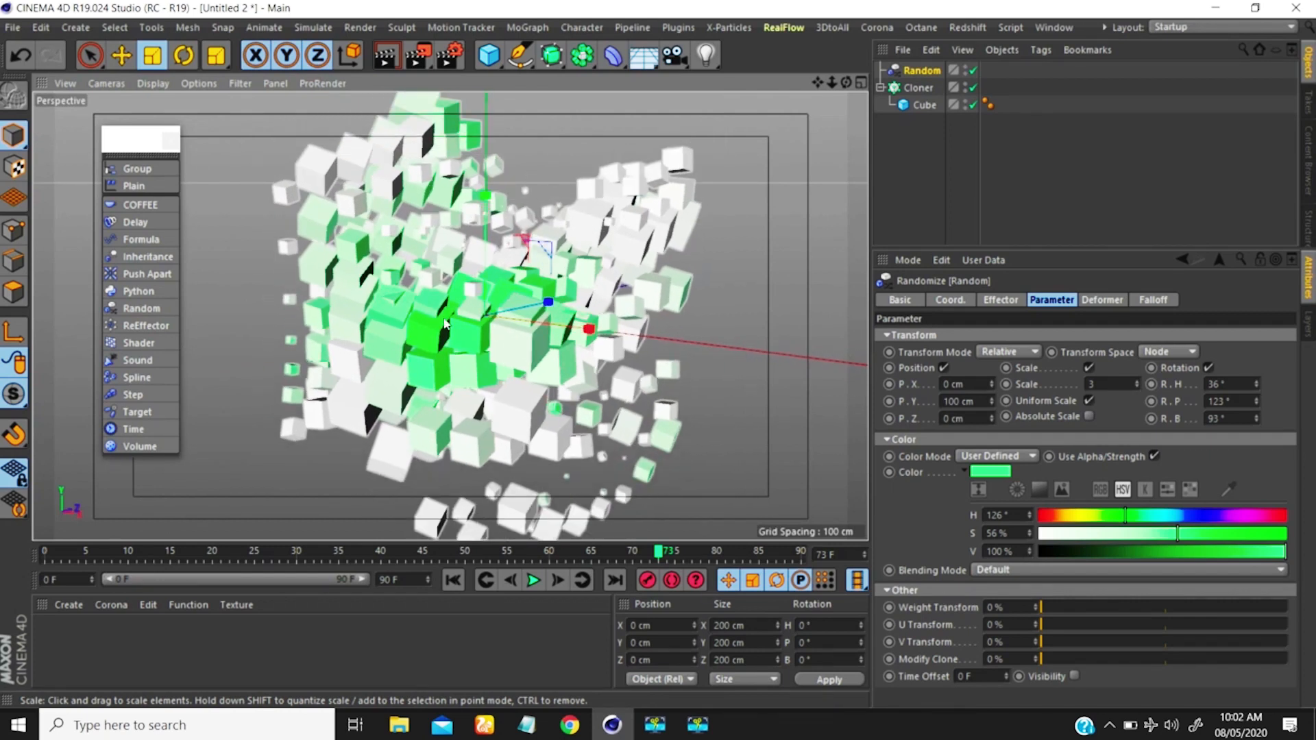
click(1073, 675)
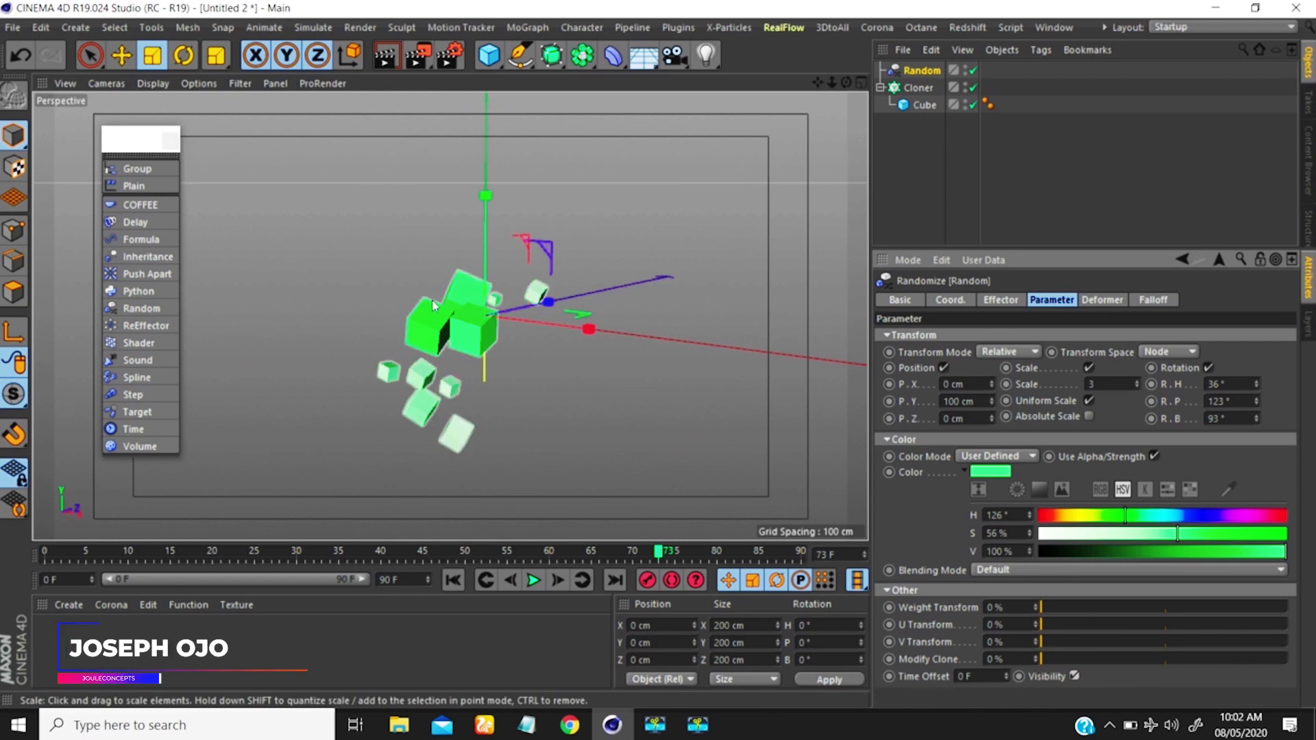
Play the animation to preview the visibility effect on the cubes, and turn off the Random effector's Visibility option
scroll(432, 311, down, 2)
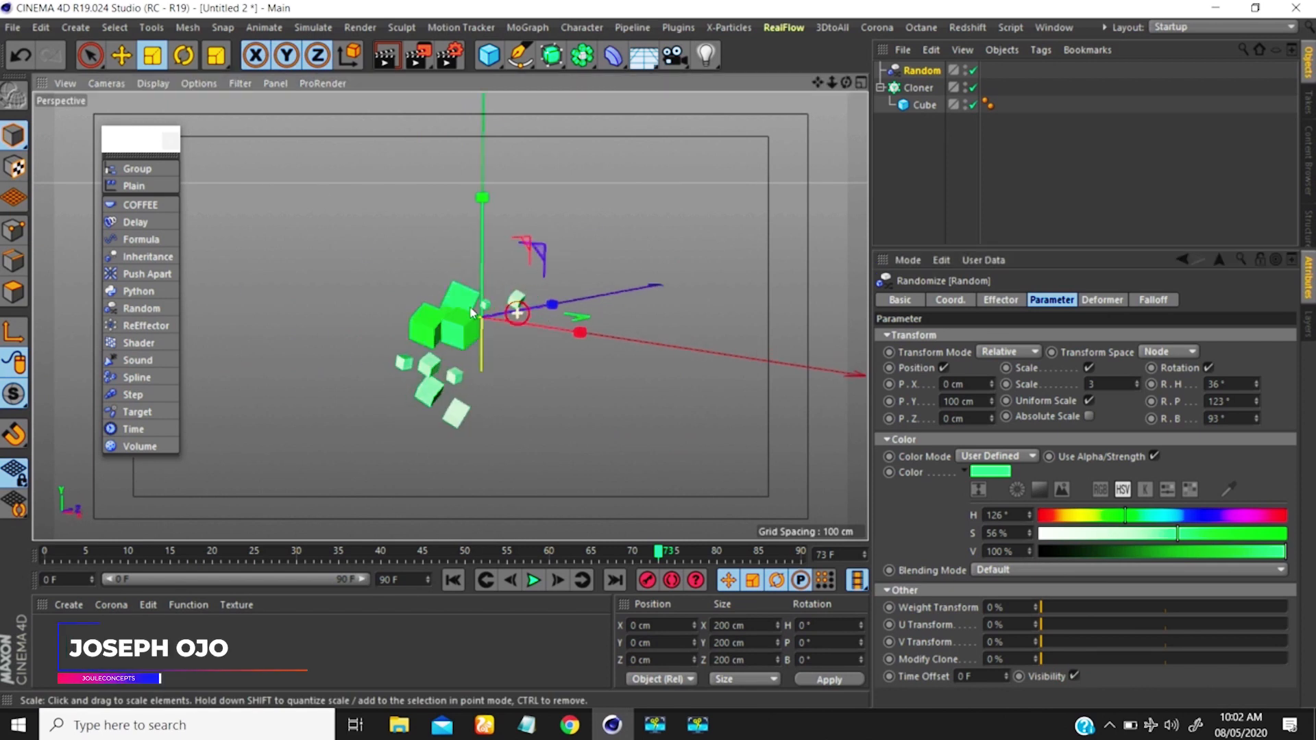
click(530, 581)
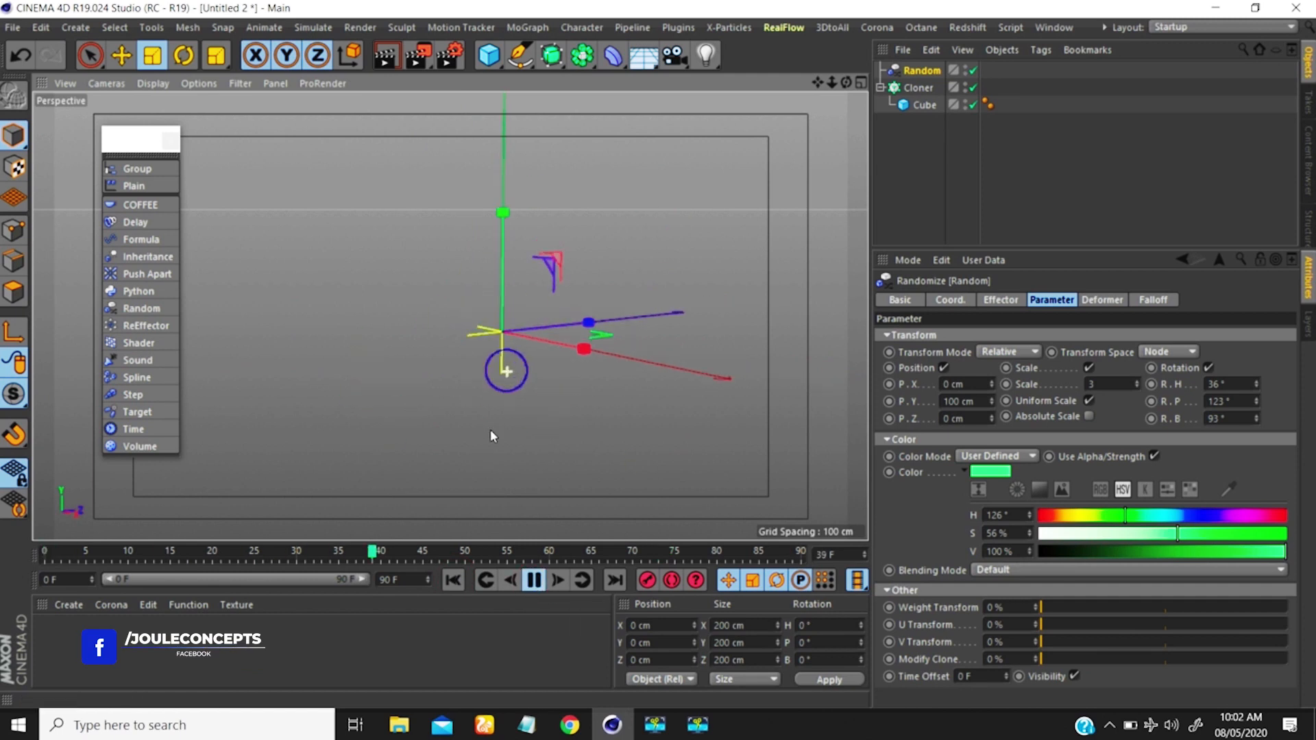
scroll(492, 433, down, 3)
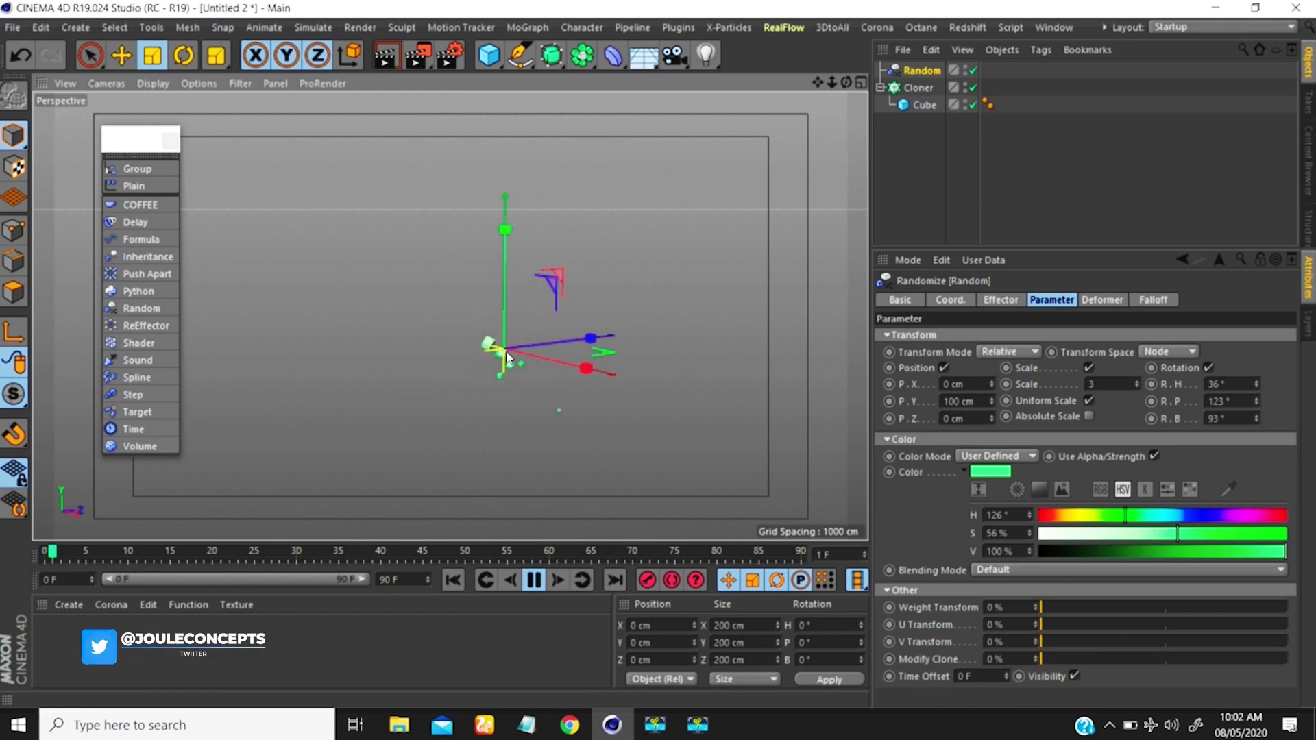
click(1073, 675)
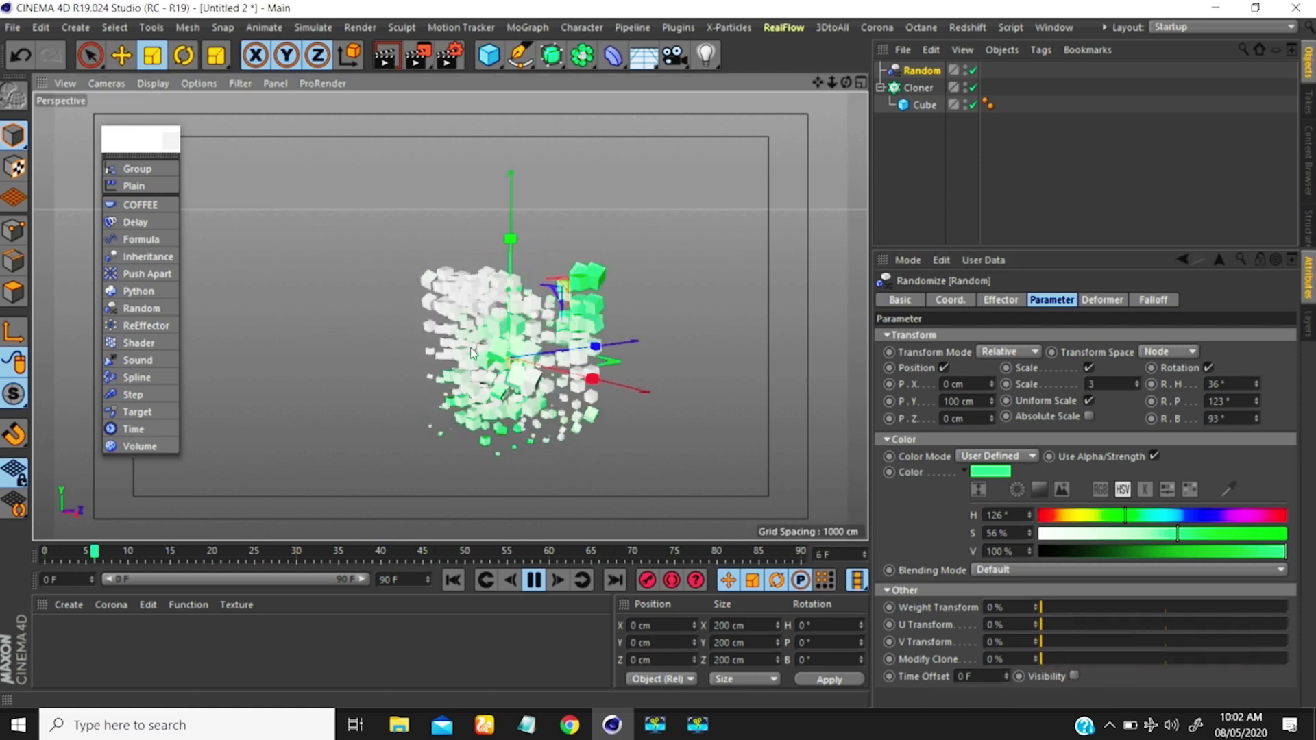
Review the Random effector's noise settings during playback, and switch Visibility on and off again to compare
alt+drag(481, 357, 555, 373)
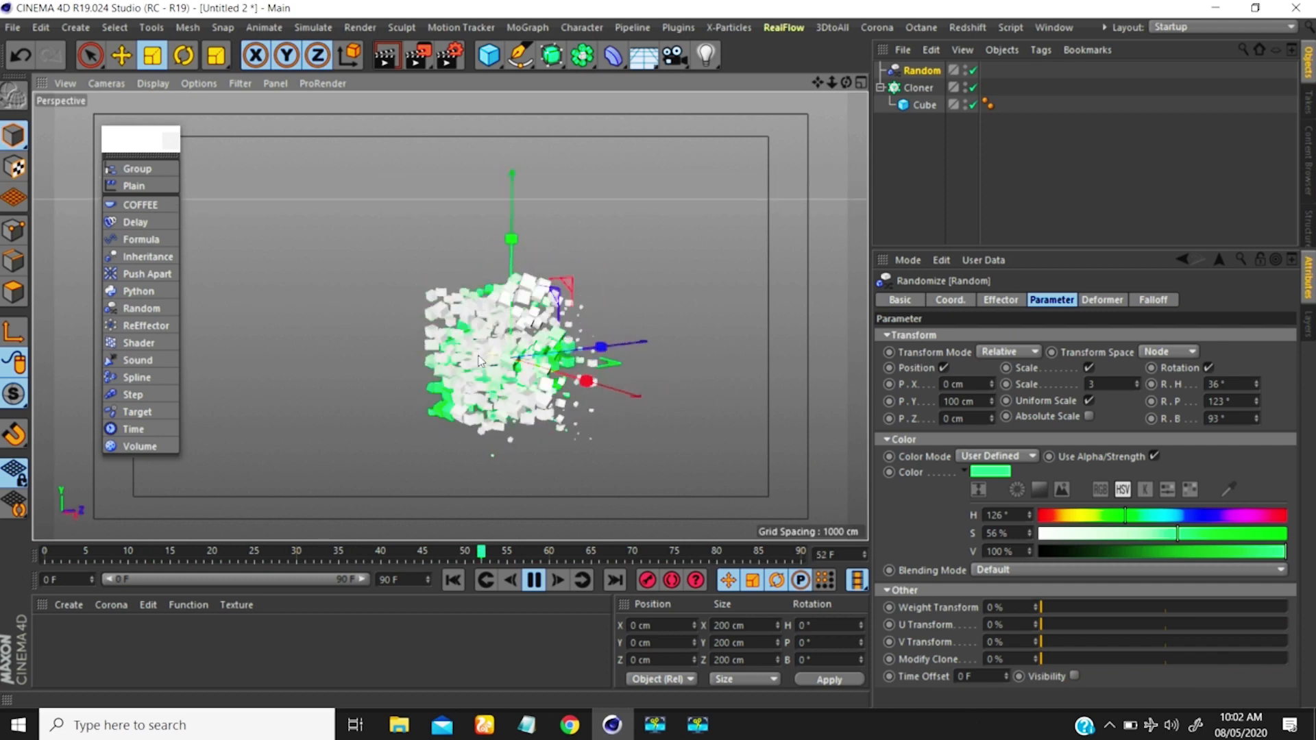
click(1003, 300)
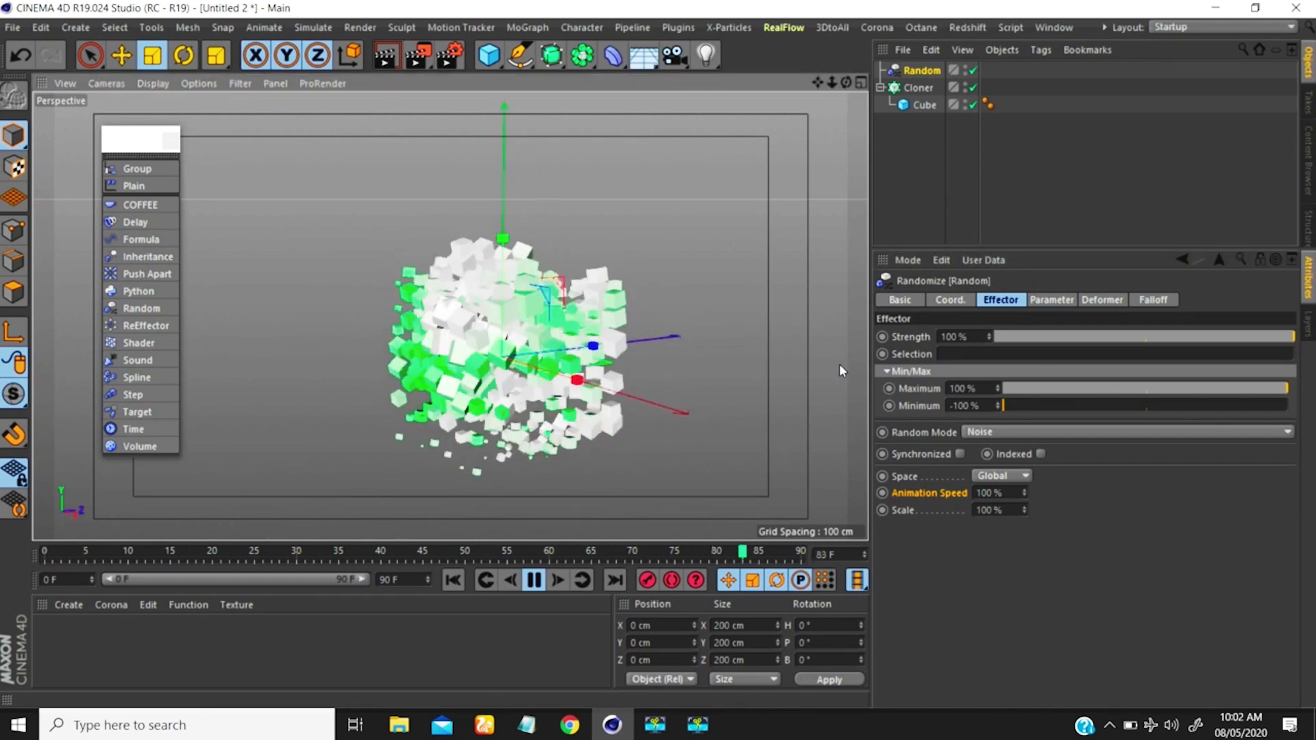
click(1056, 301)
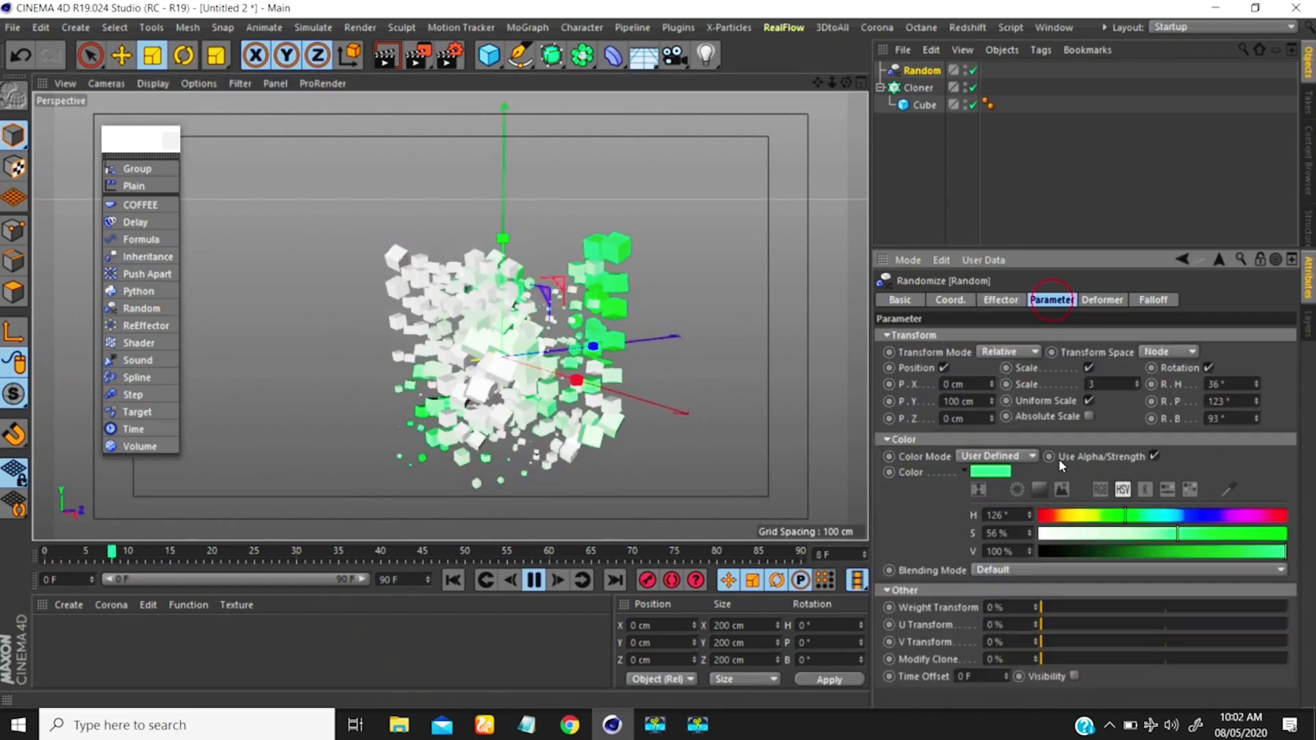
click(1074, 676)
click(1073, 675)
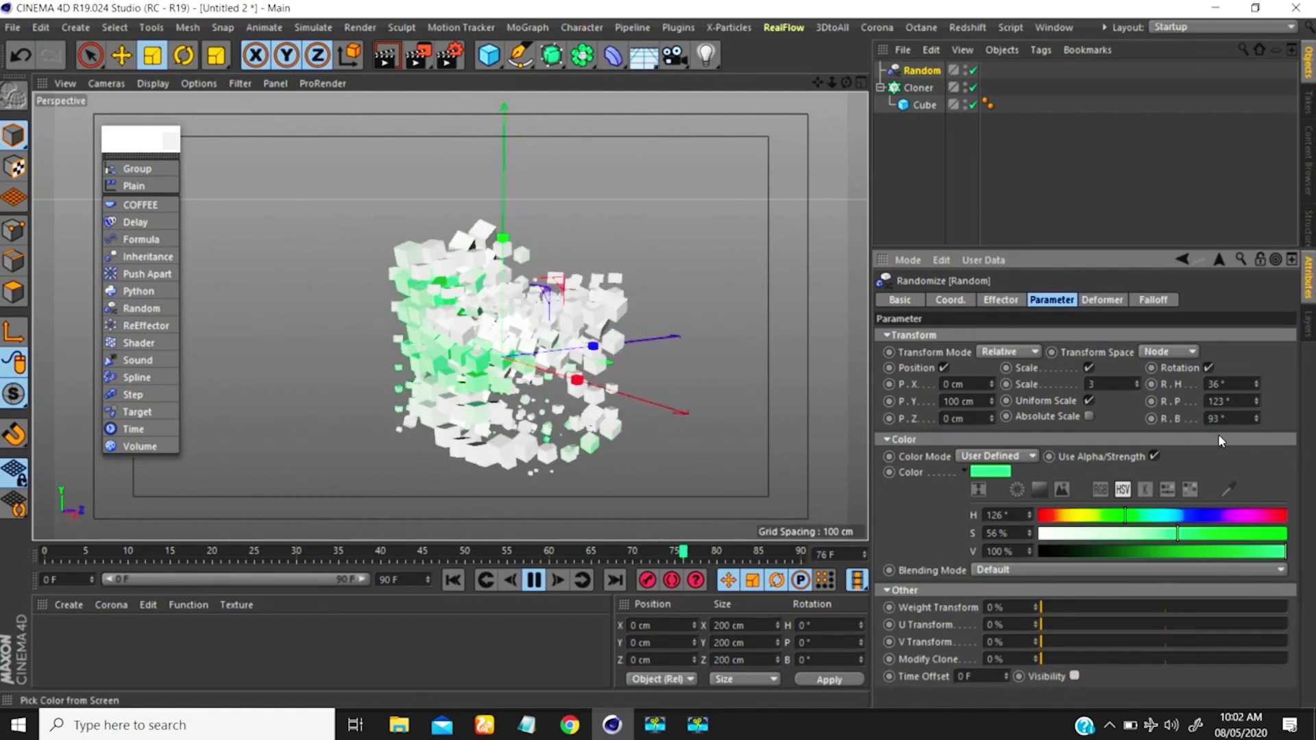
Disable Use Alpha/Strength for the Random effector and set its Color Mode to On
click(1154, 456)
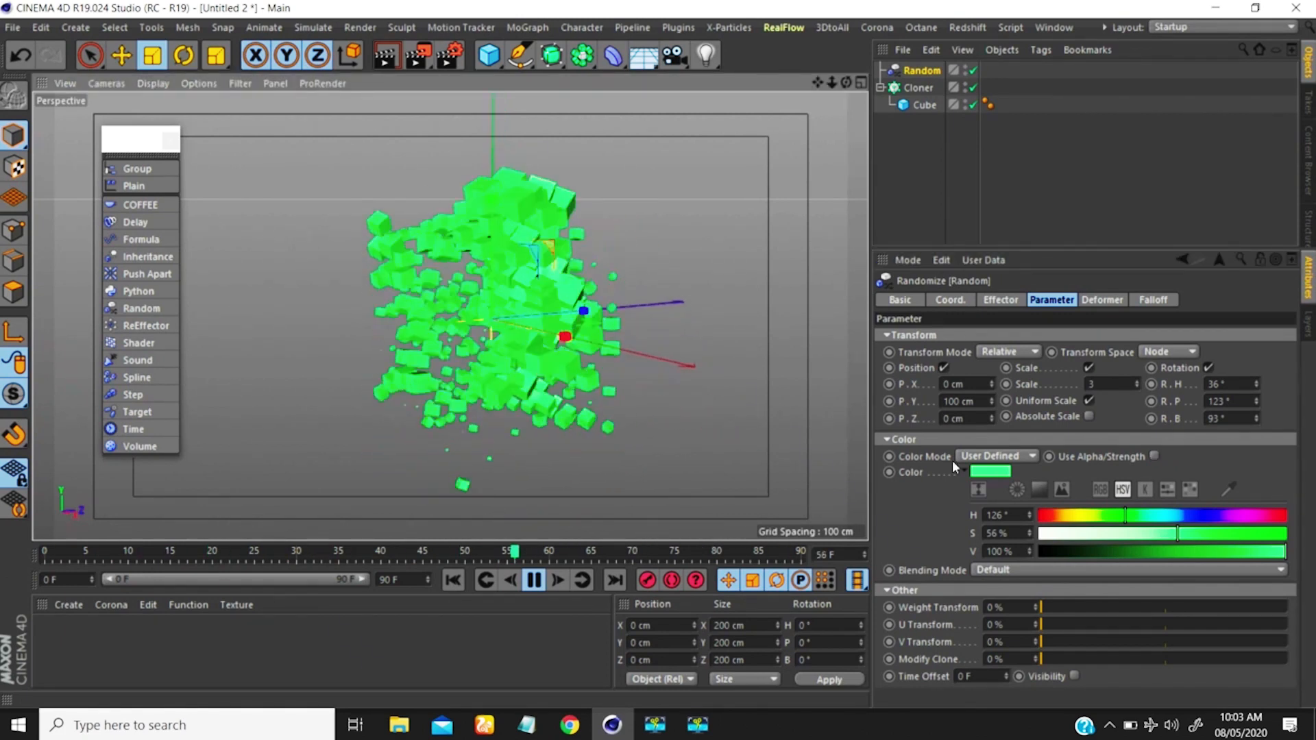
click(997, 456)
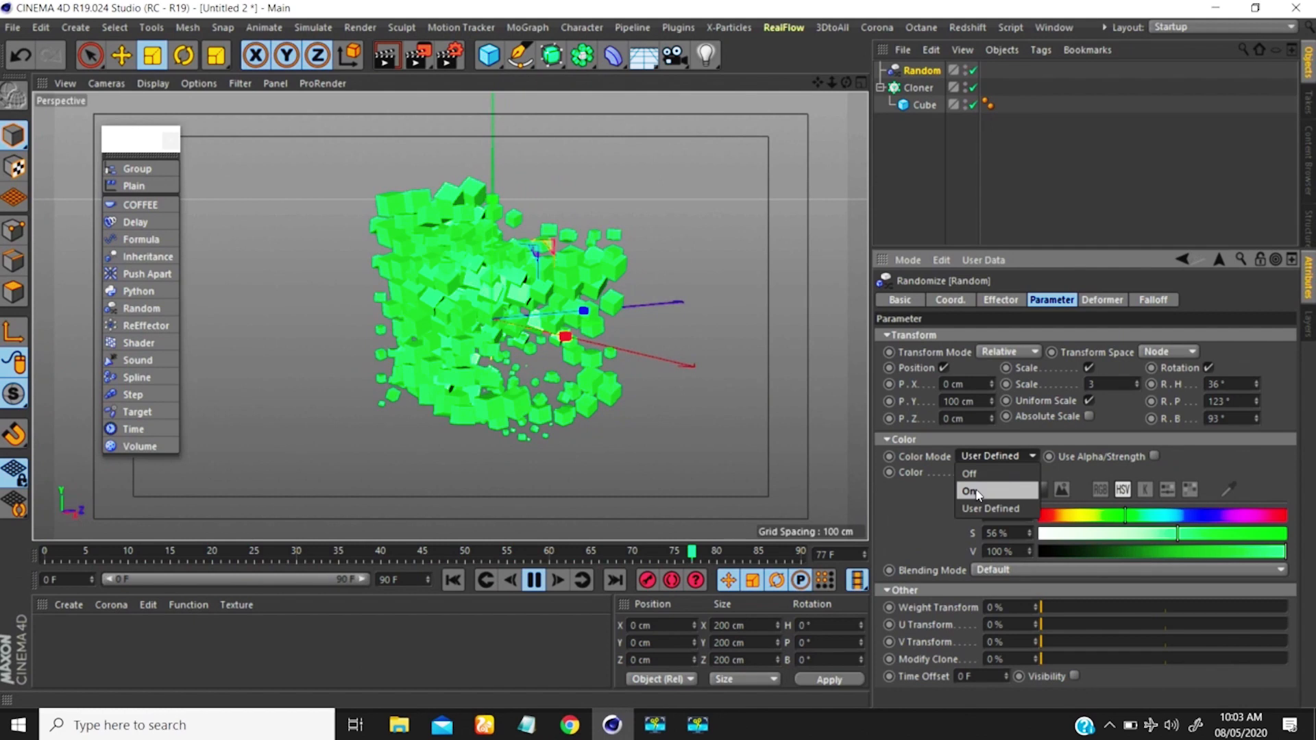
click(969, 490)
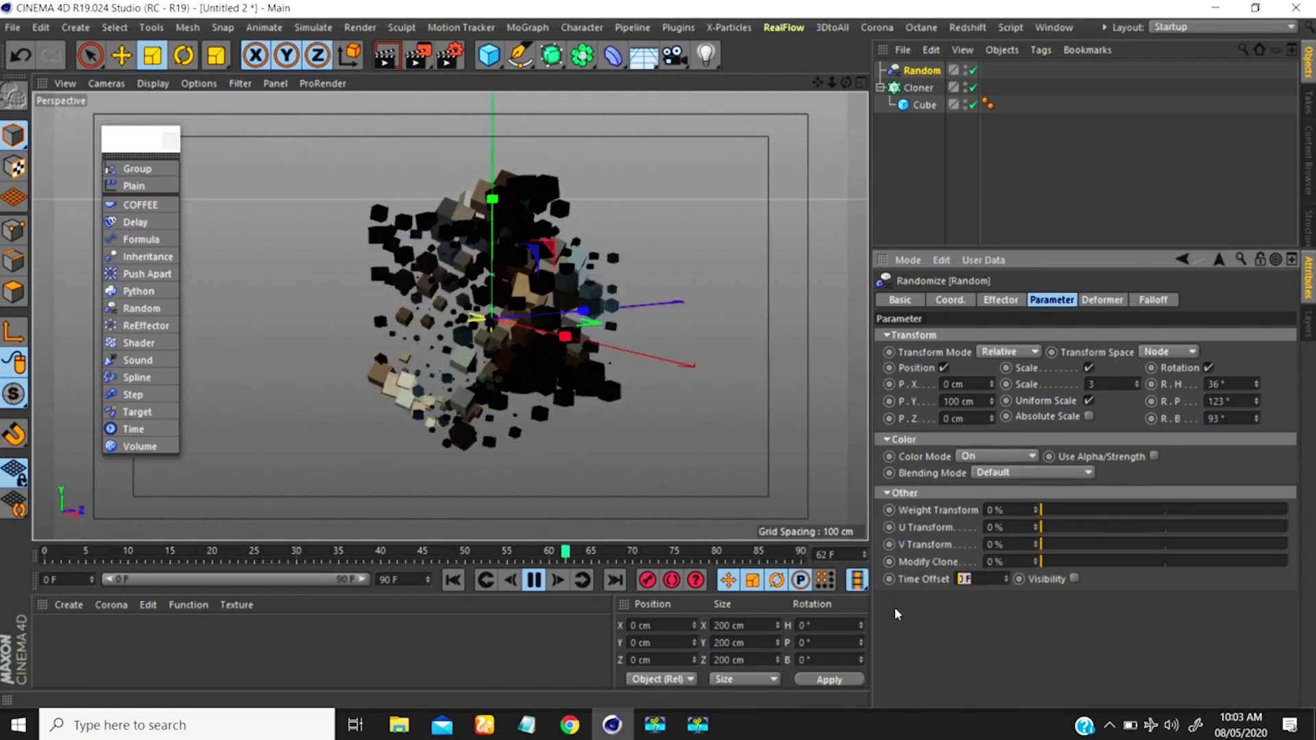
Review the Random effector's falloff settings, return to its parameters, stop playback and rewind to frame 0
click(1155, 300)
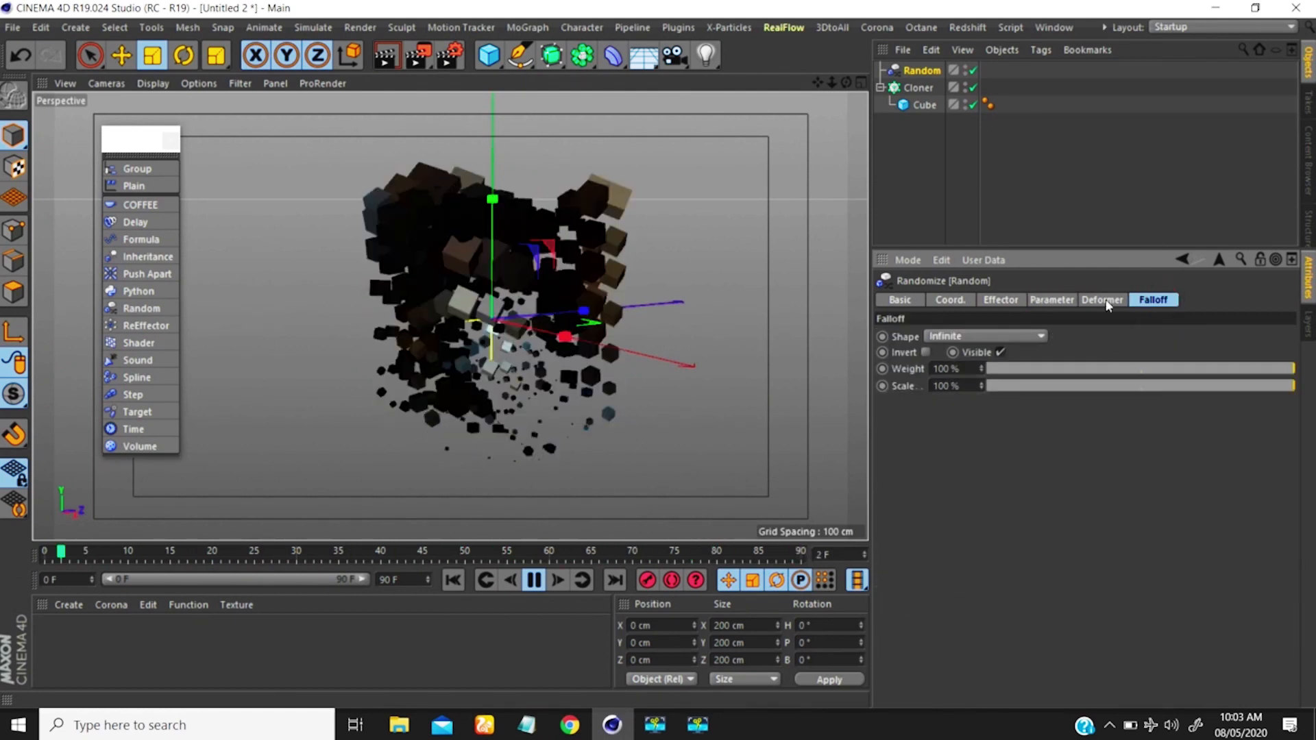
click(1053, 299)
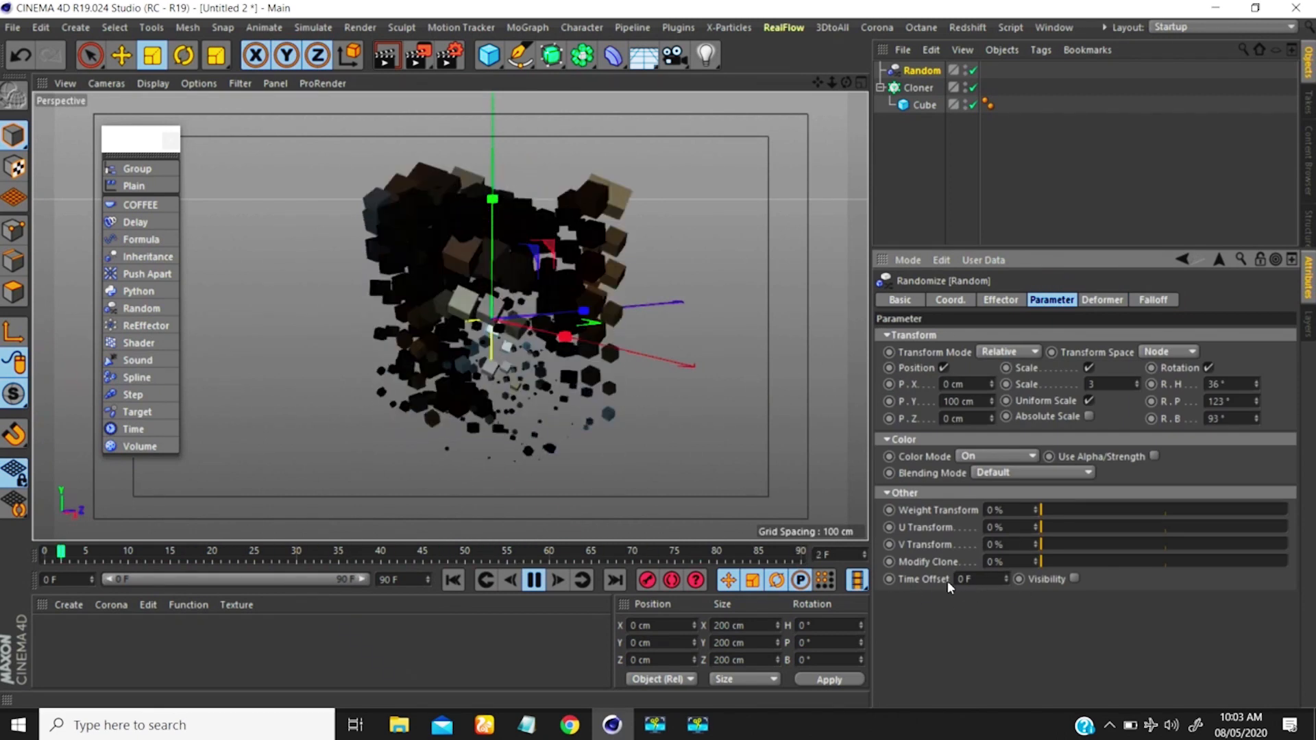
click(533, 581)
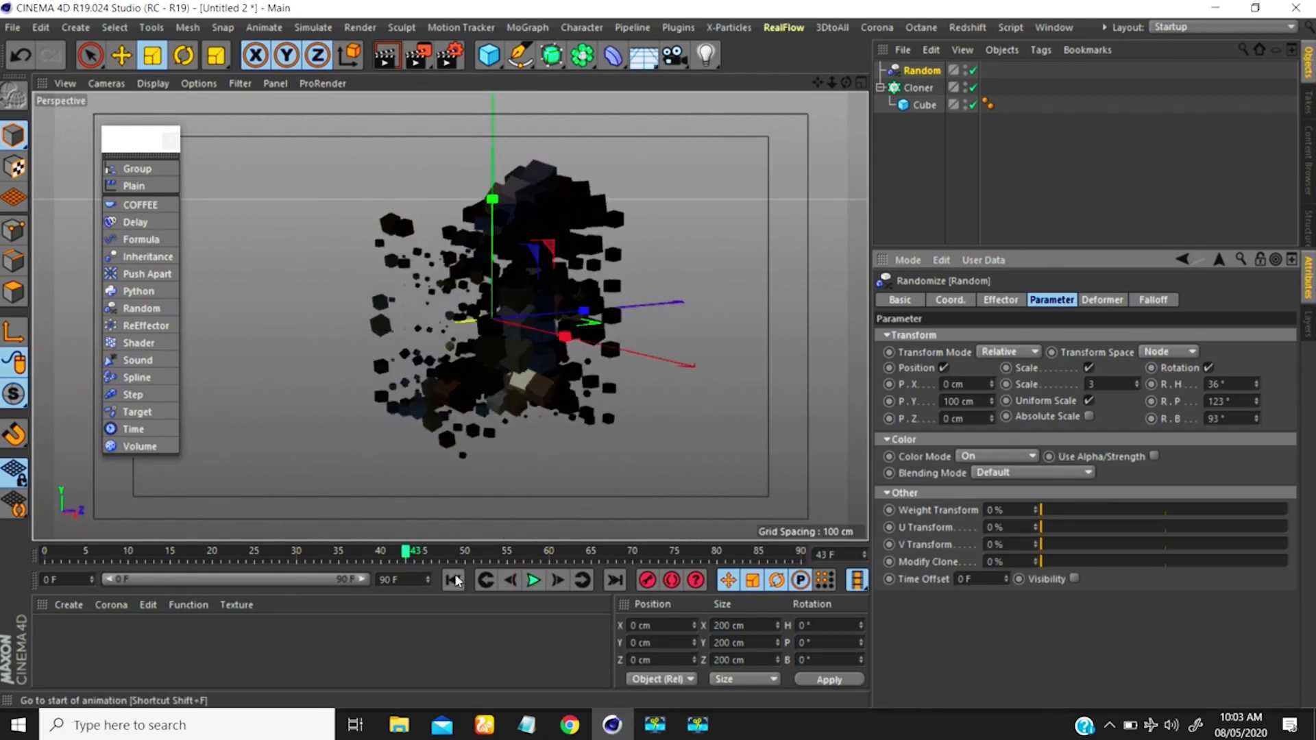
click(452, 580)
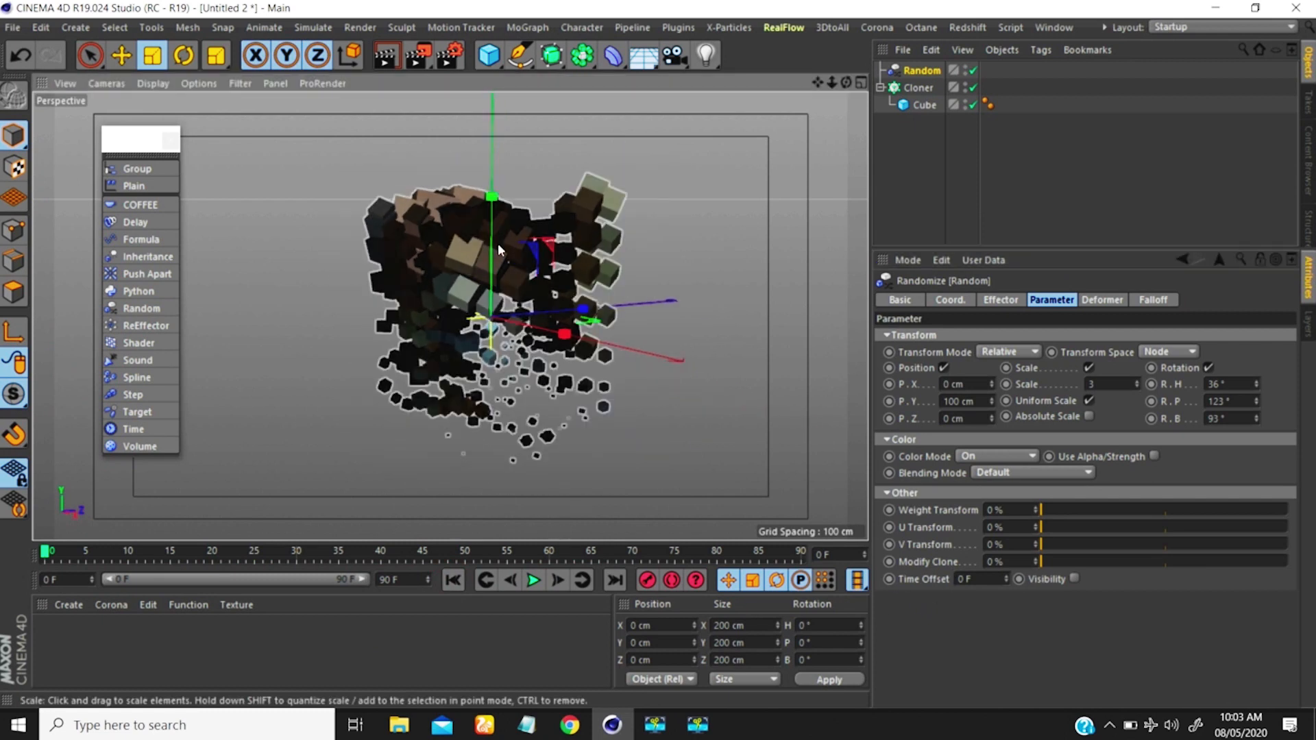
Look at the cubes up close and try out the Random effector's Modify Clone value, leaving it at 0%
scroll(498, 245, up, 6)
scroll(498, 244, down, 3)
scroll(498, 245, up, 1)
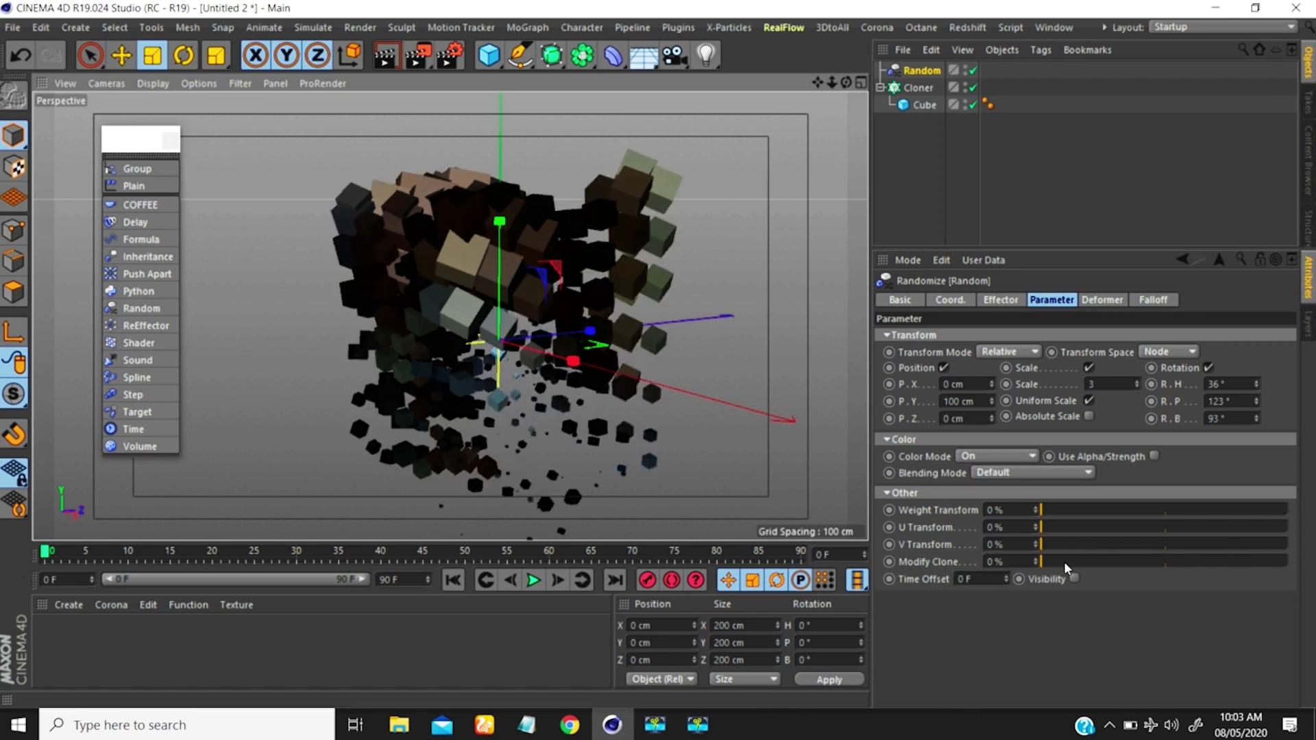
mouse_move(1063, 561)
mouse_down()
mouse_move(1289, 561)
mouse_move(1028, 560)
mouse_up()
Add a Capsule primitive and place it inside the Cloner above the Cube
click(490, 57)
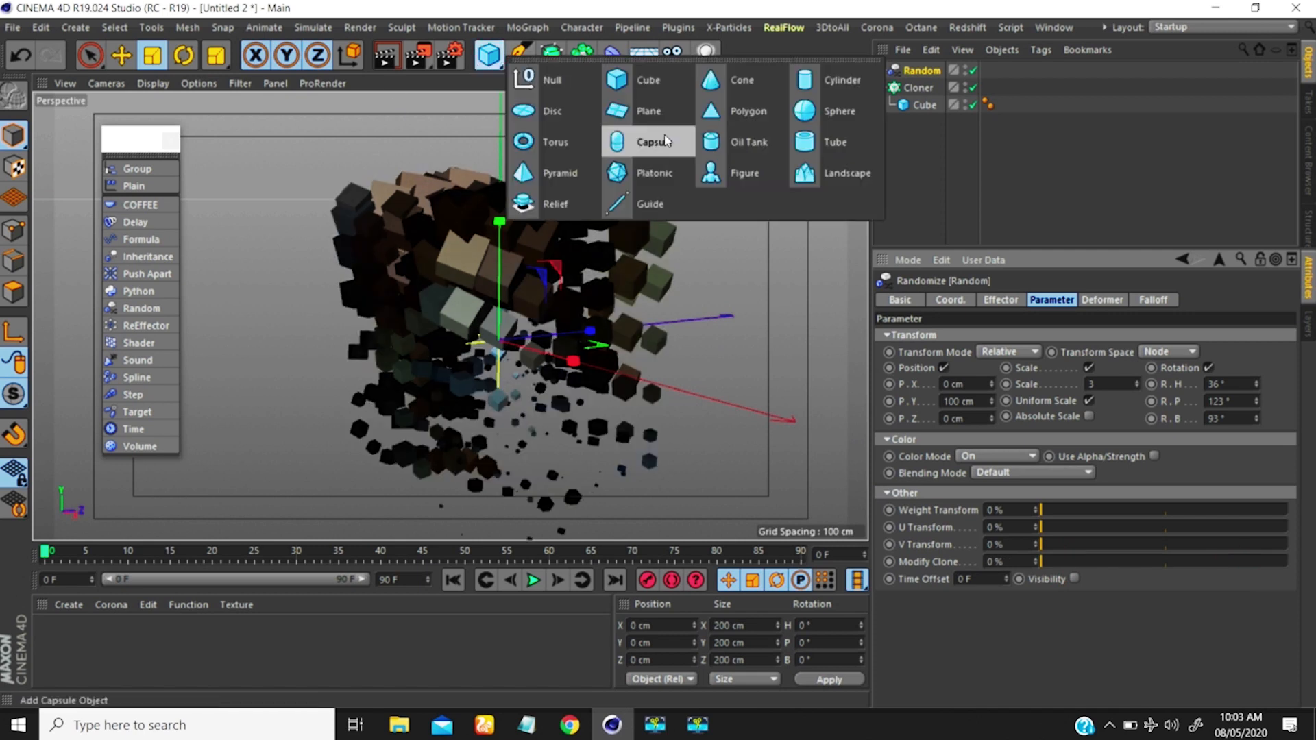
click(664, 141)
drag(662, 298, 214, 552)
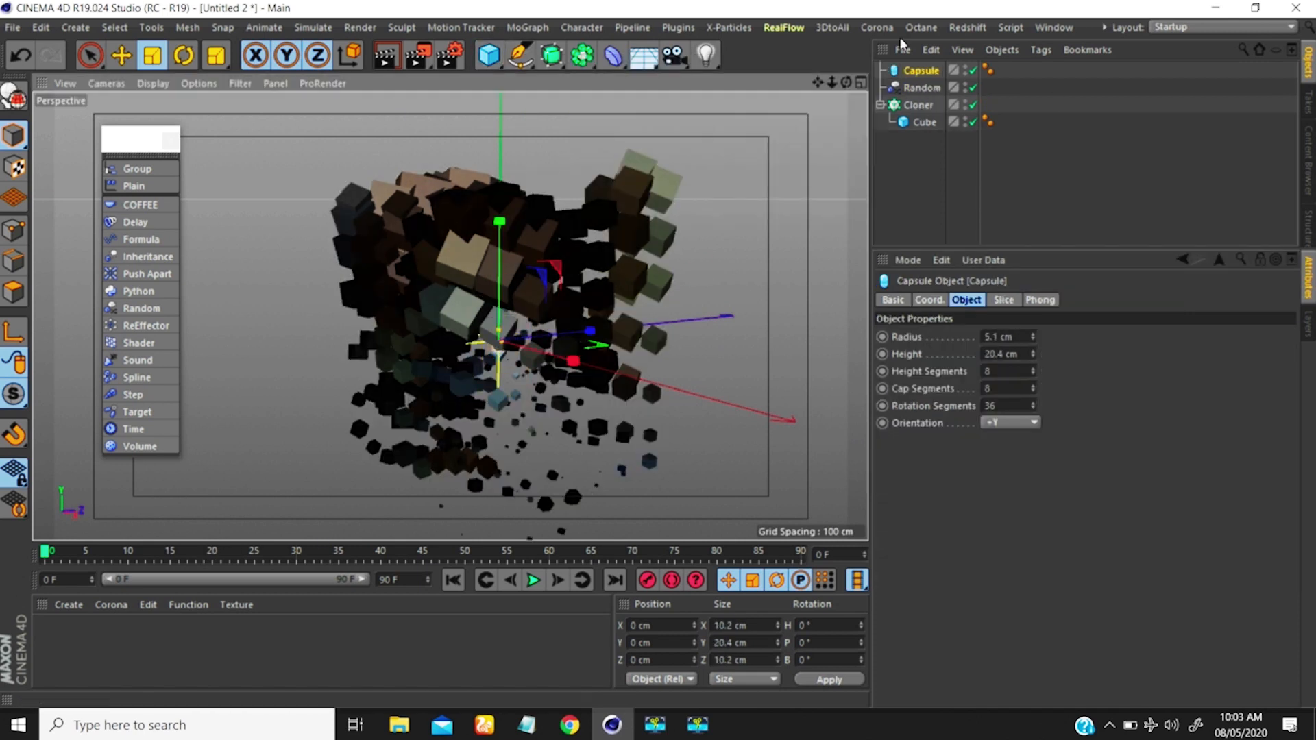
drag(919, 126, 921, 117)
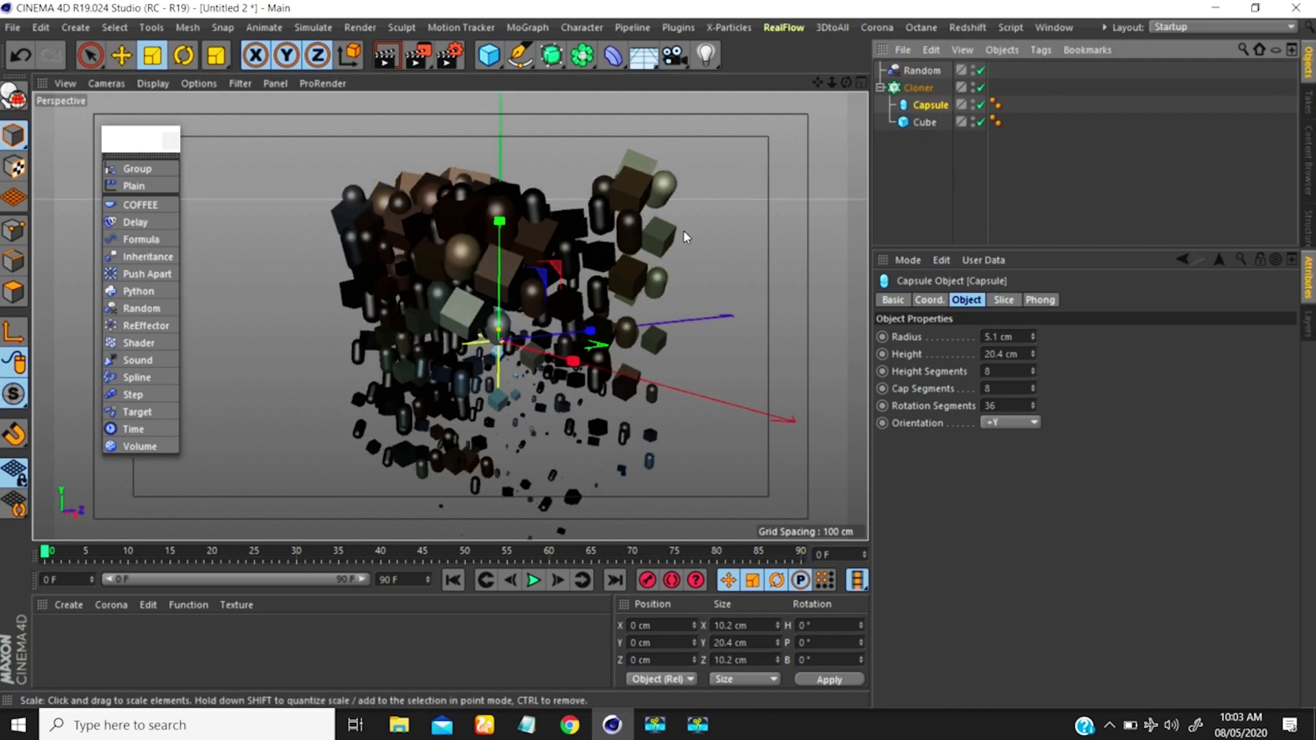
Set the Random effector's Modify Clone to 100% and inspect the cloned shapes from several angles
click(922, 70)
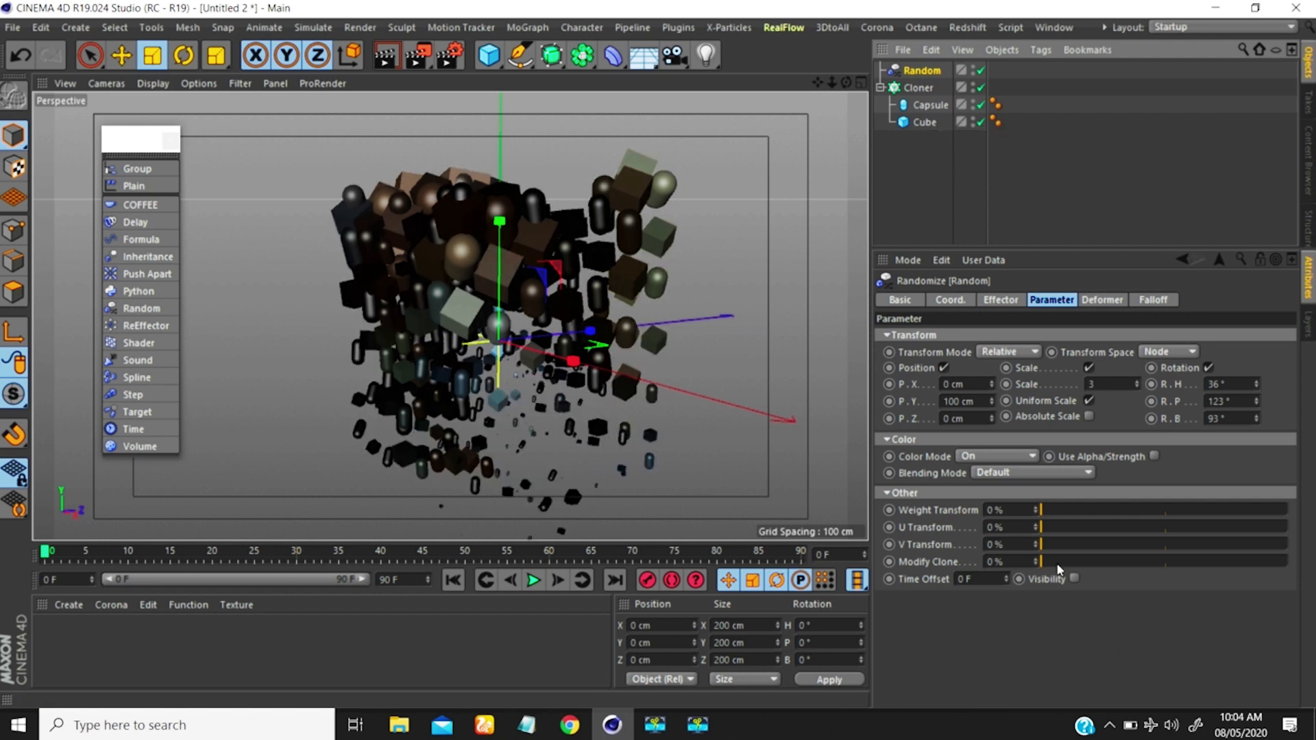
drag(1106, 562, 1288, 562)
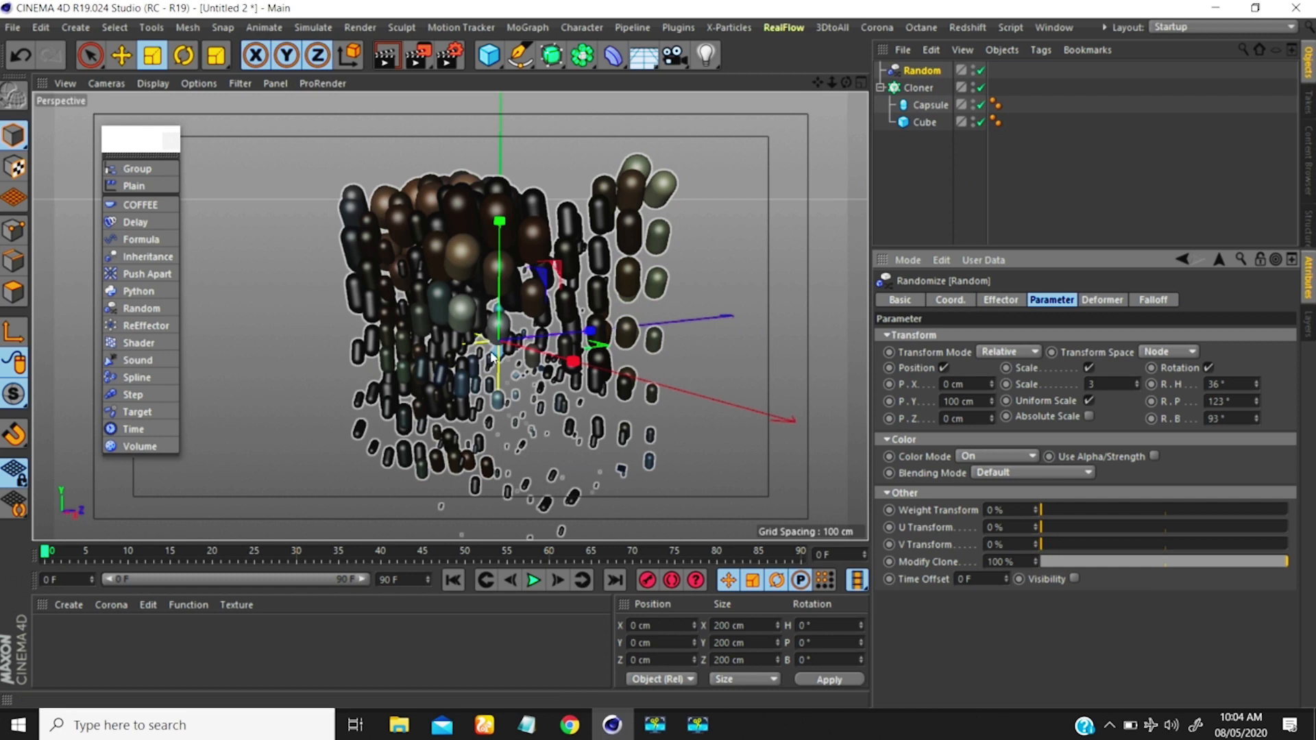
alt+drag(492, 356, 828, 411)
scroll(511, 212, down, 5)
alt+drag(485, 148, 511, 213)
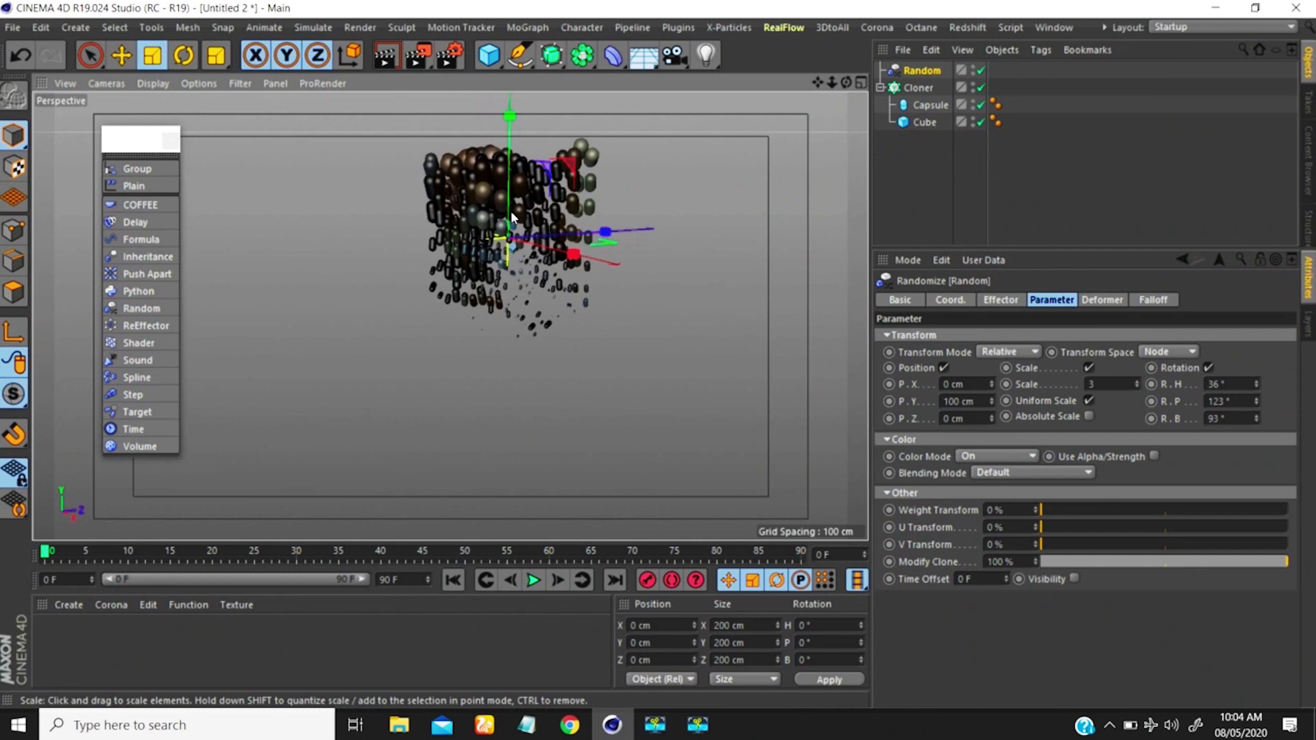
scroll(476, 274, up, 4)
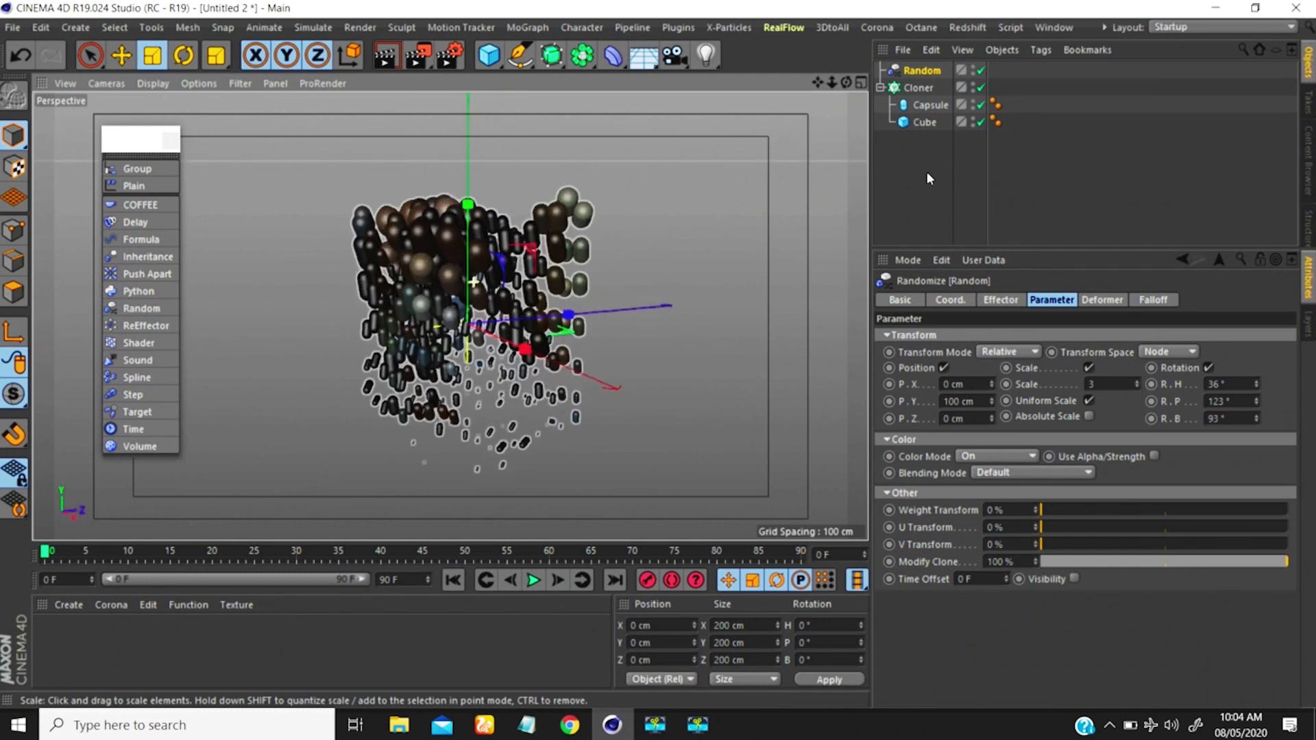
Move the Cube above the Capsule in the Cloner, and set the Random effector's Modify Clone to 0%
drag(917, 124, 923, 101)
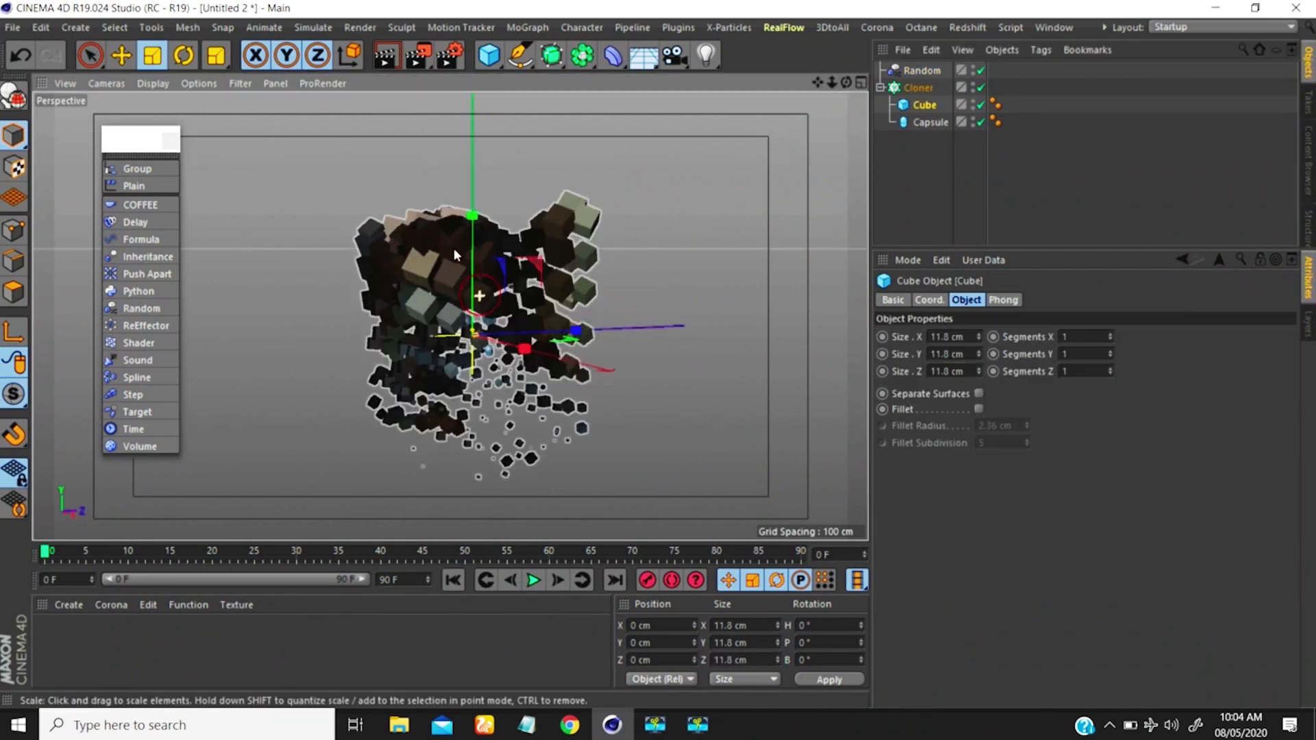
alt+drag(454, 250, 479, 259)
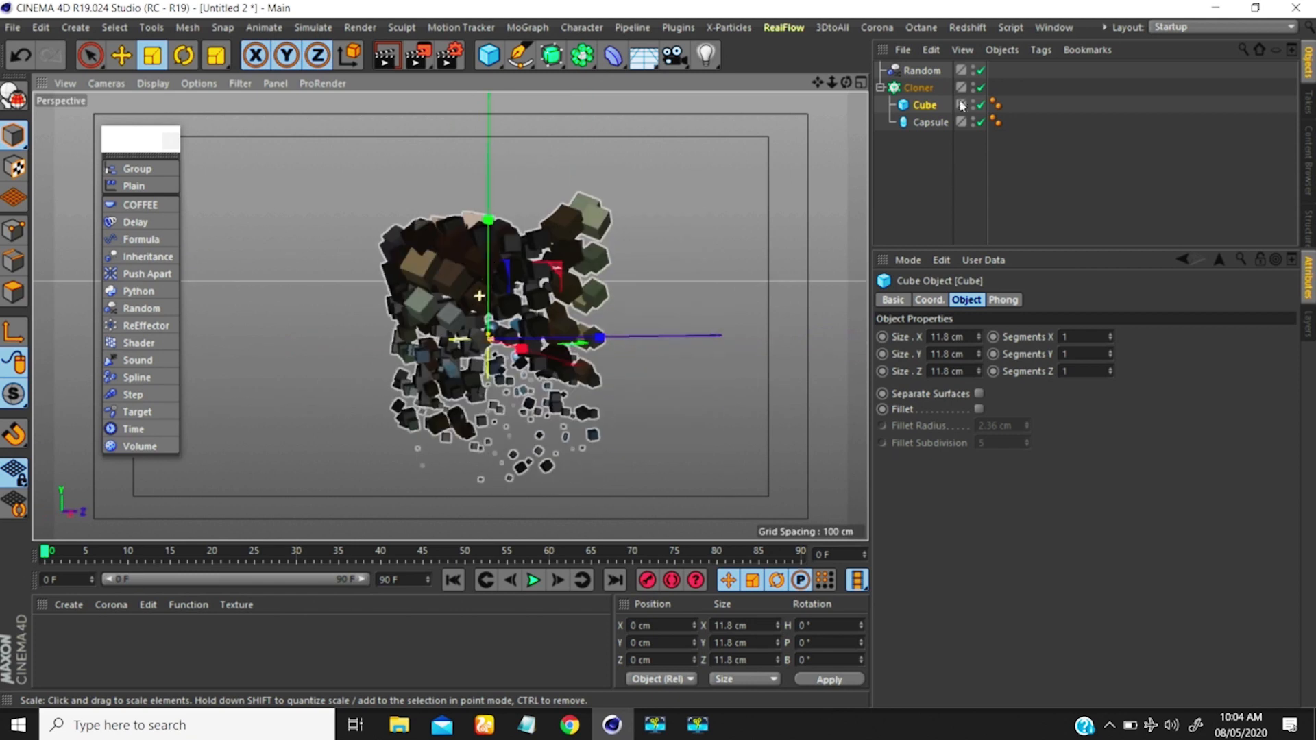
click(922, 70)
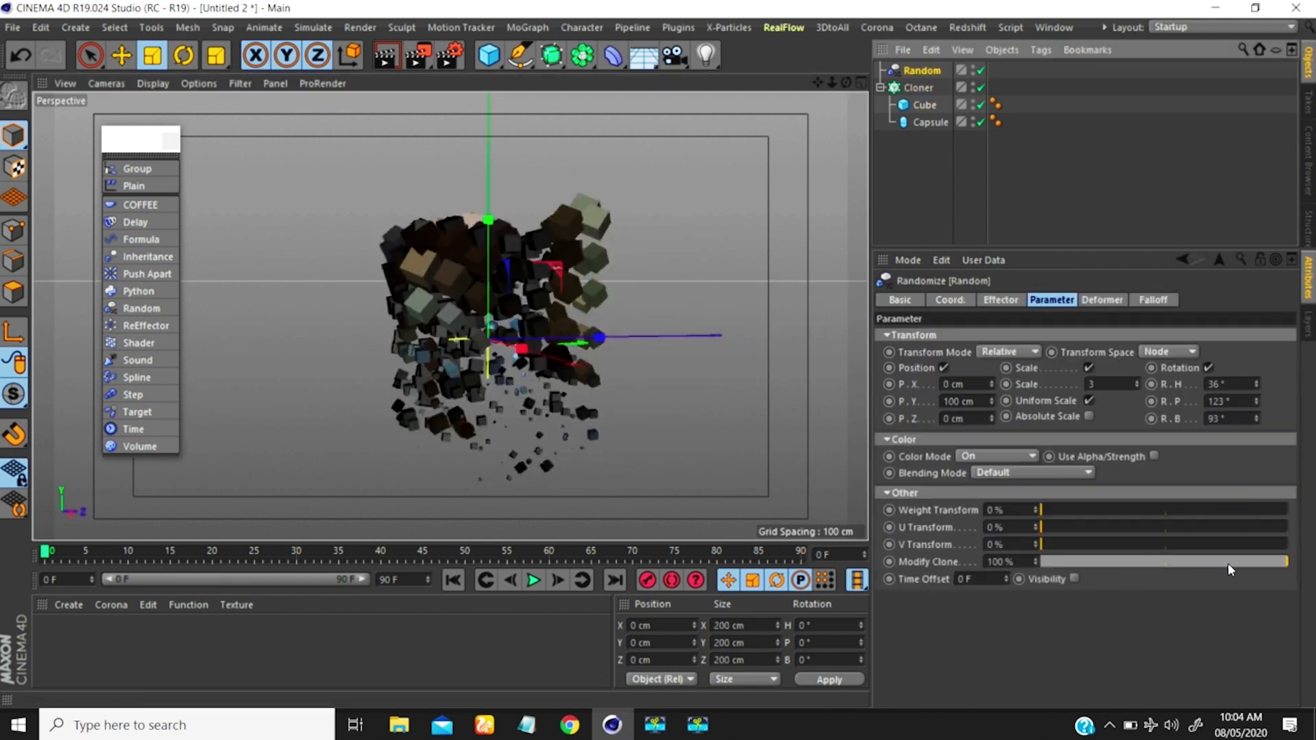
drag(1227, 561, 903, 566)
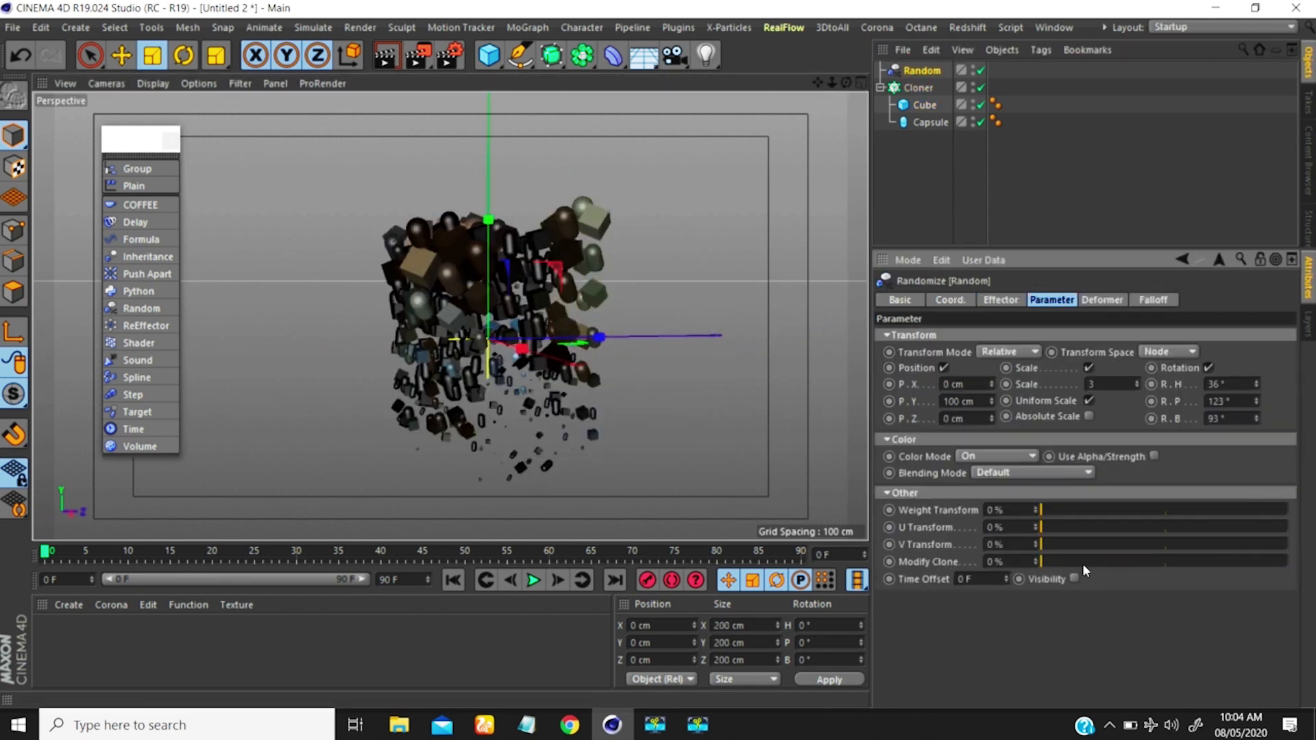
mouse_move(1083, 564)
mouse_down()
mouse_move(1275, 561)
mouse_move(936, 560)
mouse_up()
scroll(524, 329, down, 1)
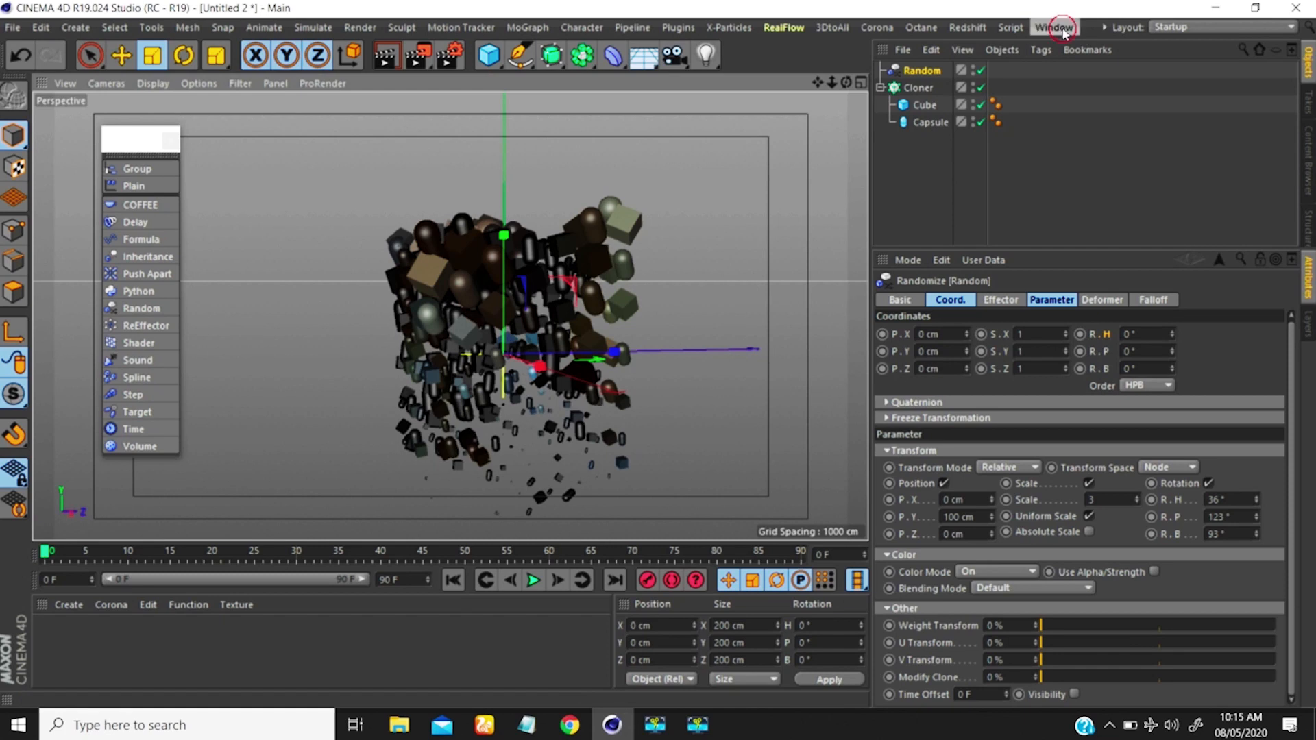
Switch to the Untitled 4 document, expand the Connect object and select it
click(1055, 28)
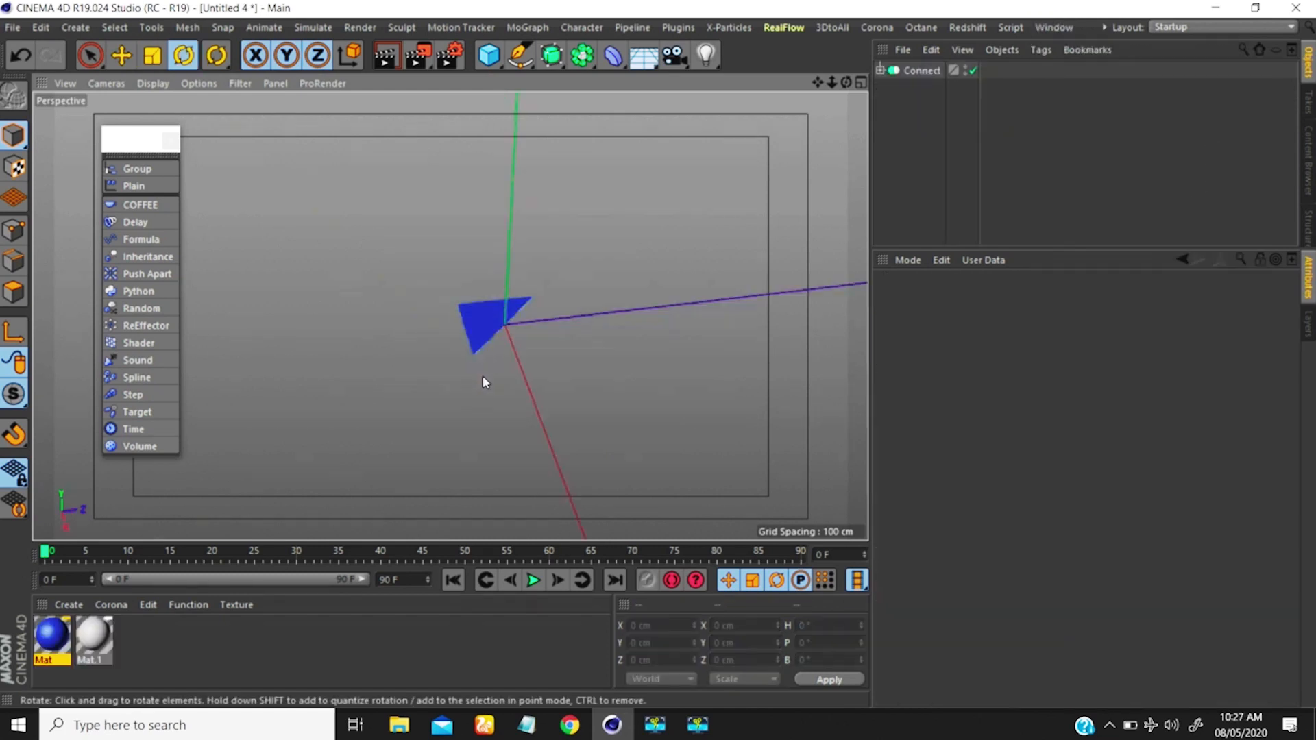
alt+drag(482, 378, 571, 369)
alt+middle_drag(507, 319, 518, 337)
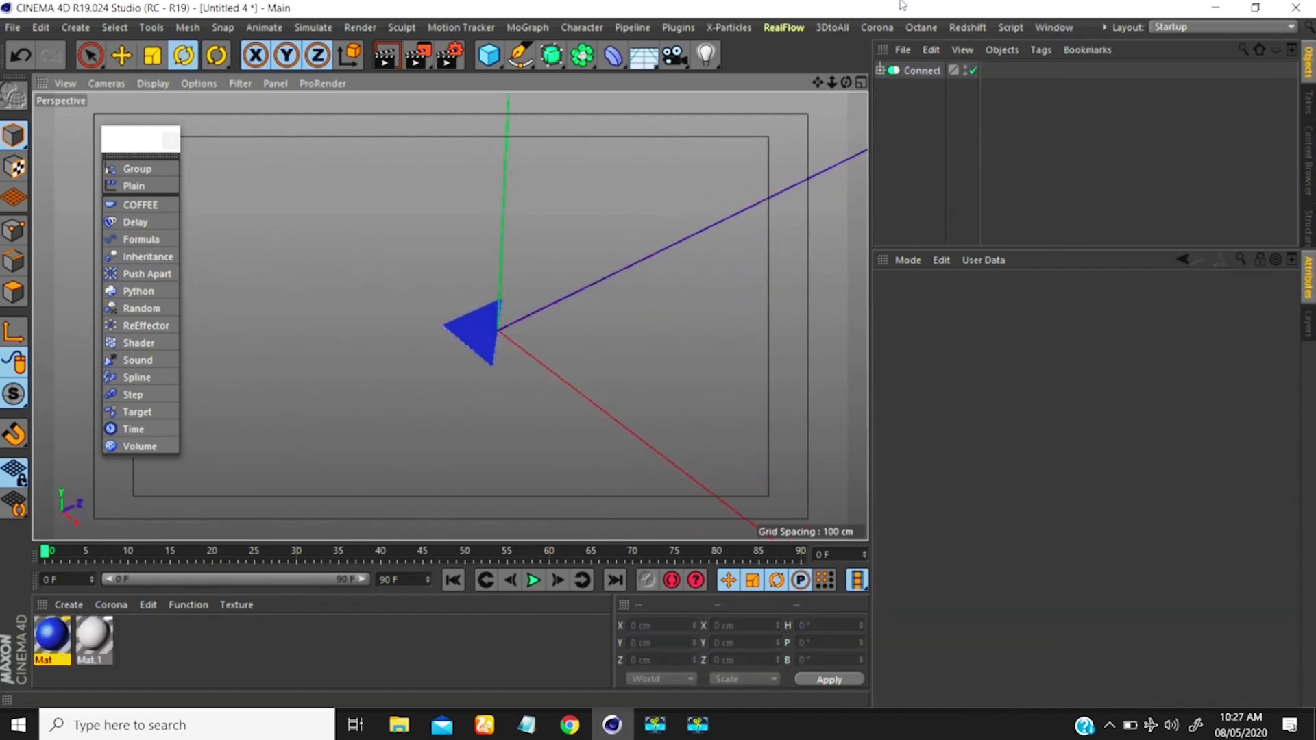
click(881, 69)
click(920, 70)
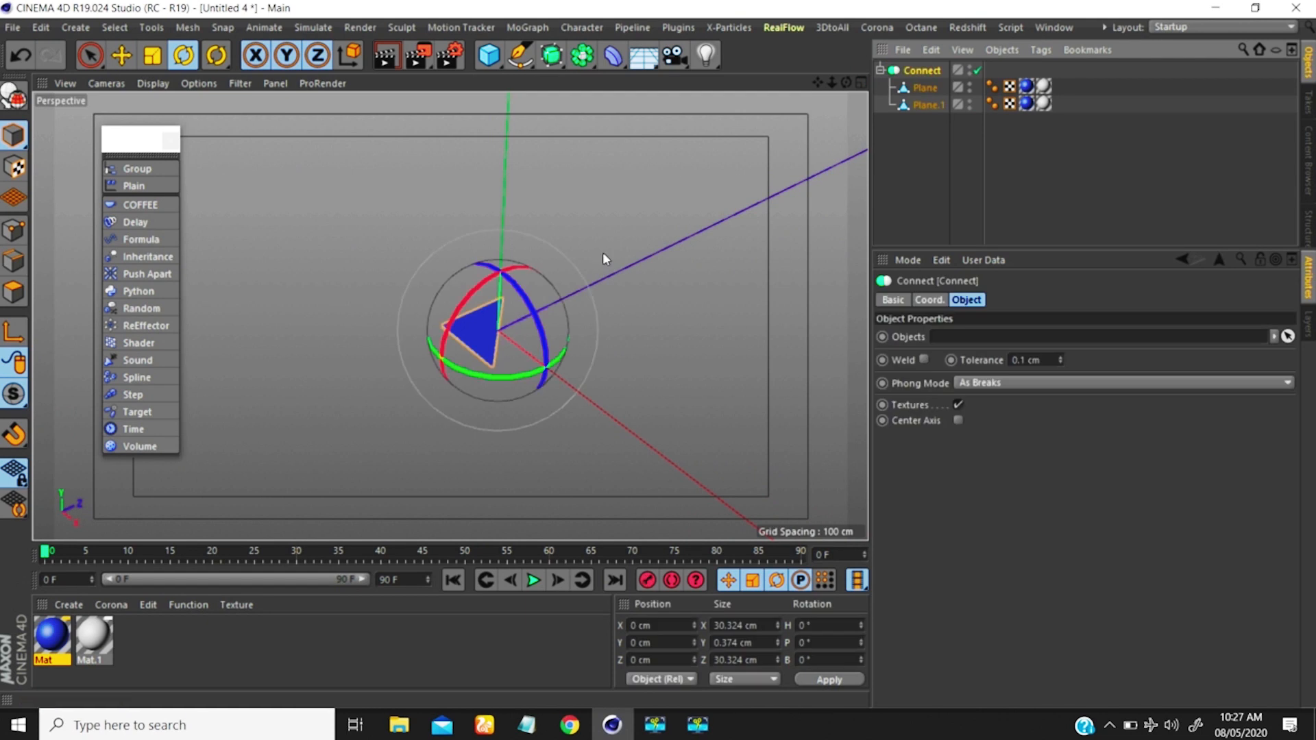
Inspect the Plane and Plane.1 triangles inside the Connect object by selecting each one
scroll(445, 348, up, 2)
click(925, 88)
click(921, 103)
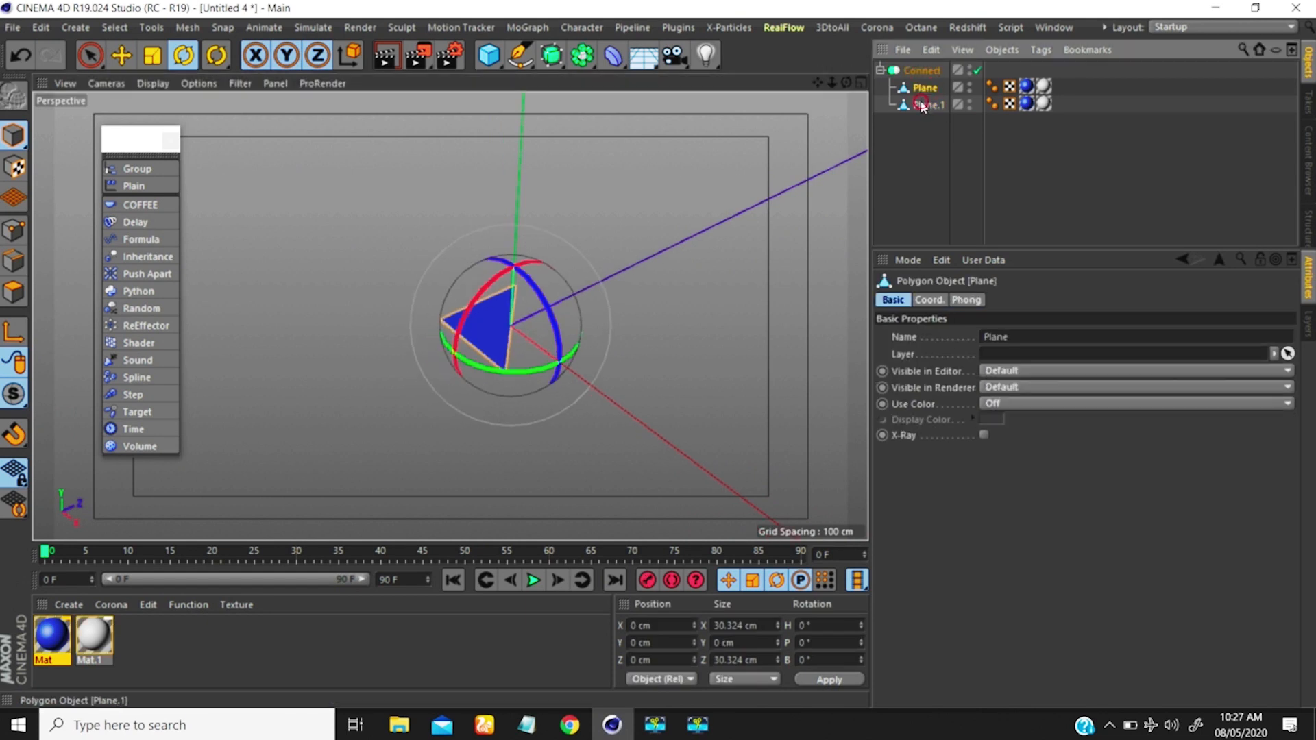
click(925, 88)
click(928, 104)
alt+drag(402, 364, 528, 346)
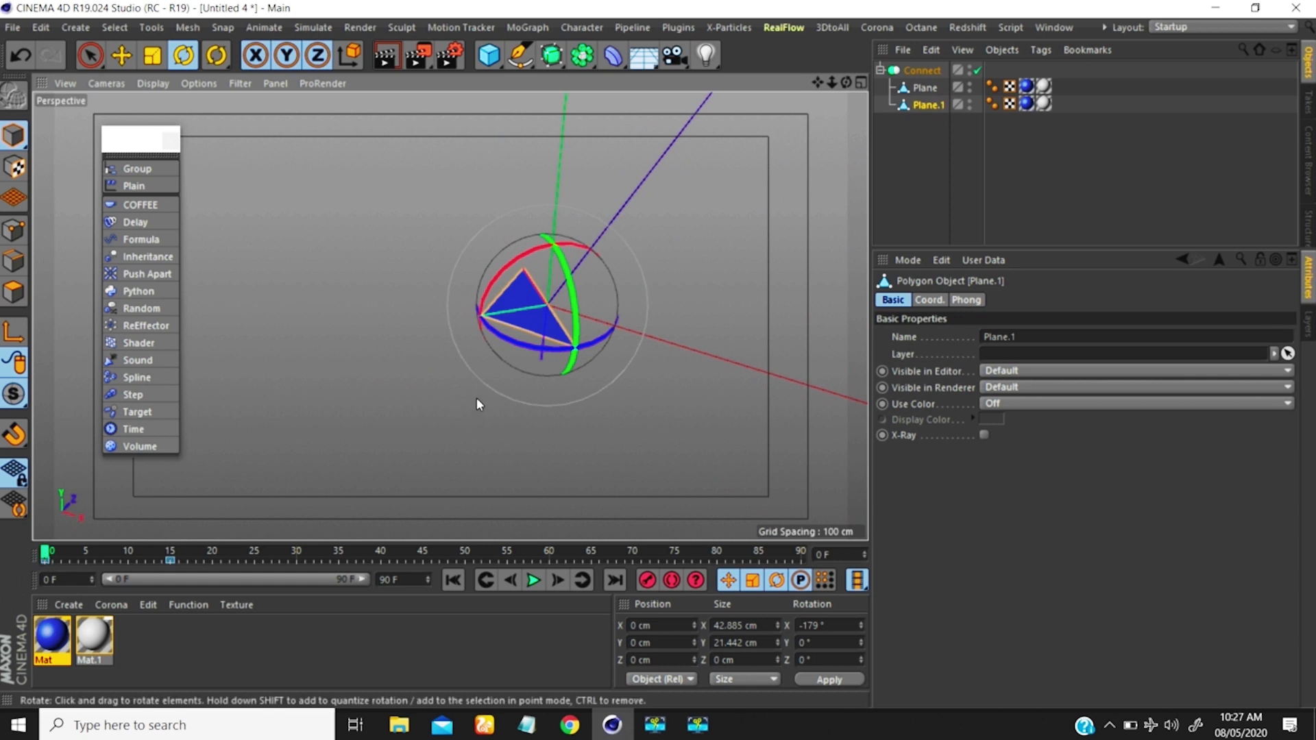
Play the animation of the folding triangles and clear the object selection
drag(478, 404, 587, 501)
click(533, 581)
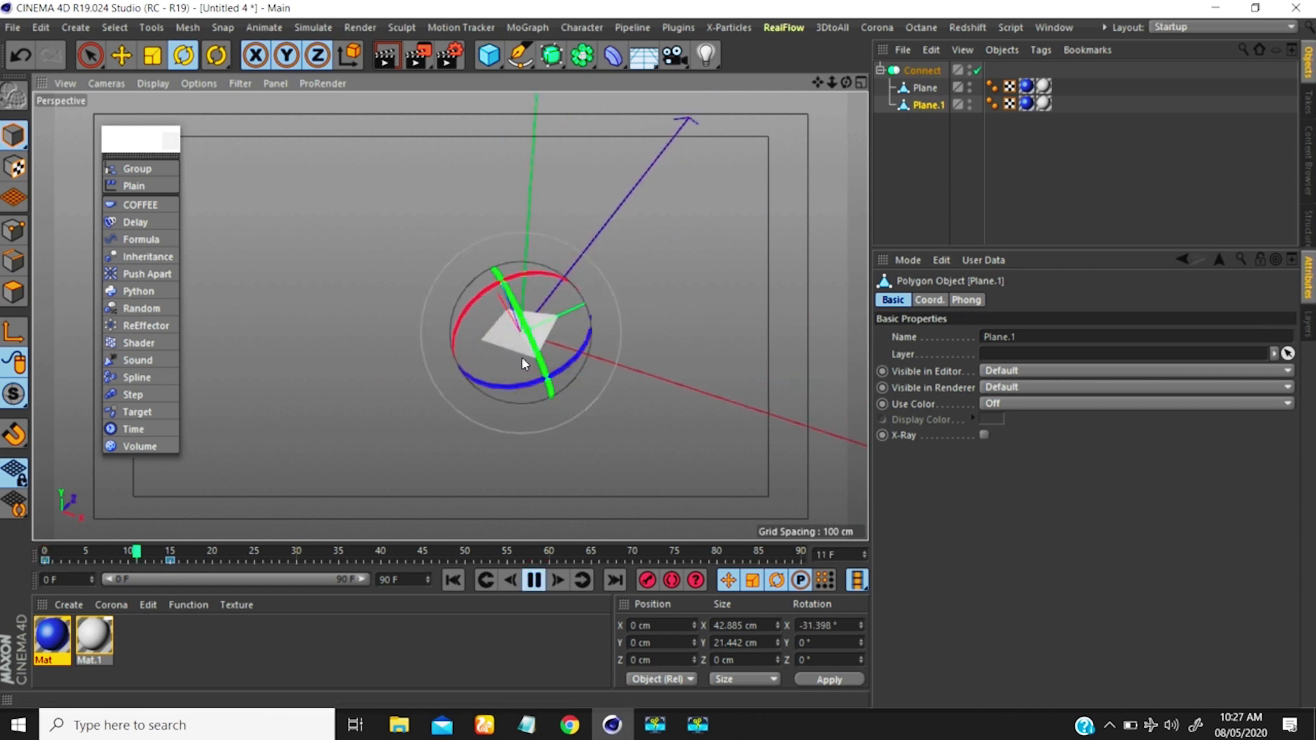
click(906, 185)
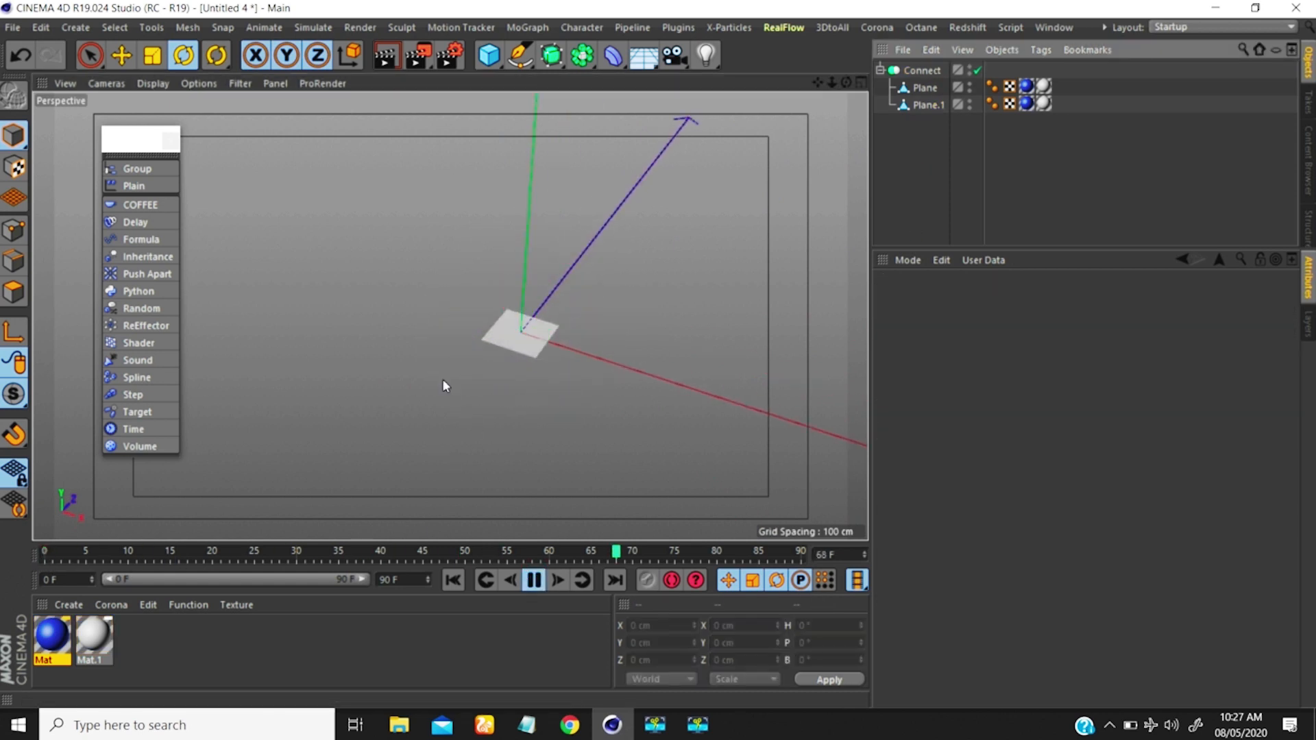
Return the animation to the first frame, add a MoGraph Cloner and place the Connect object inside it
click(535, 582)
click(455, 580)
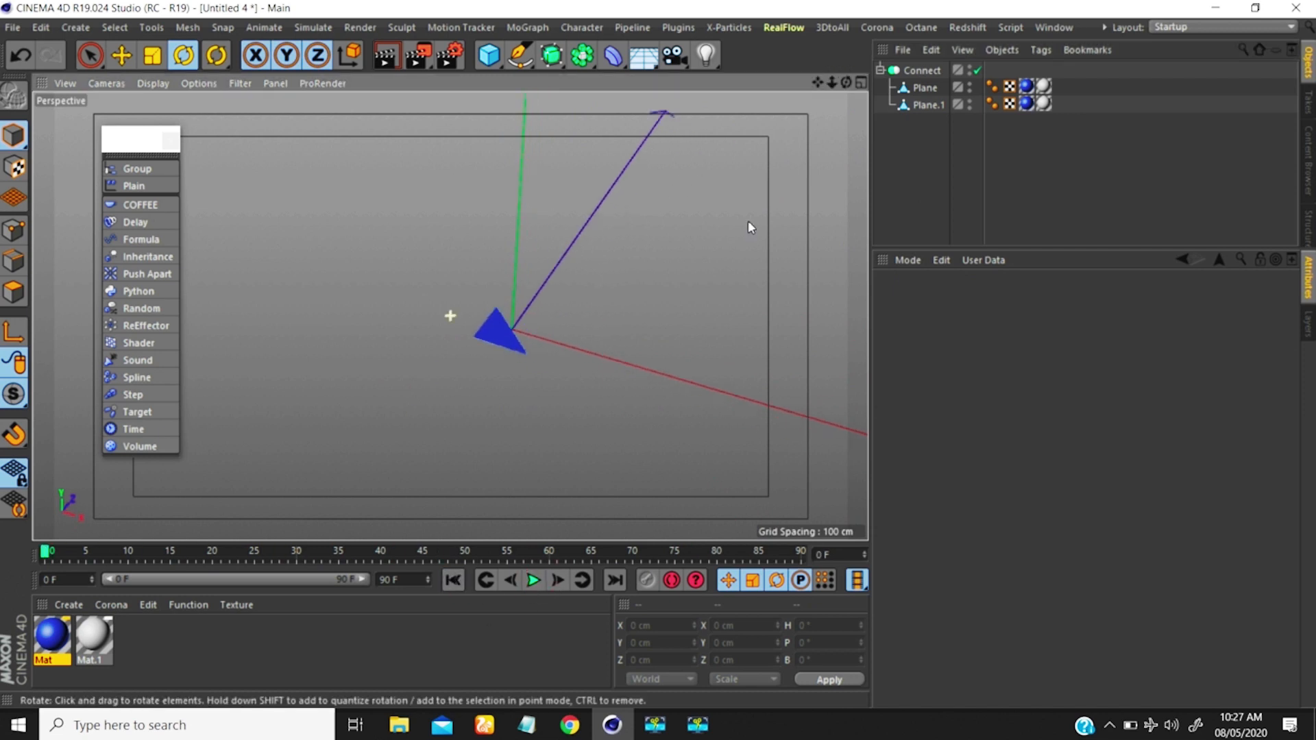
click(880, 70)
click(915, 71)
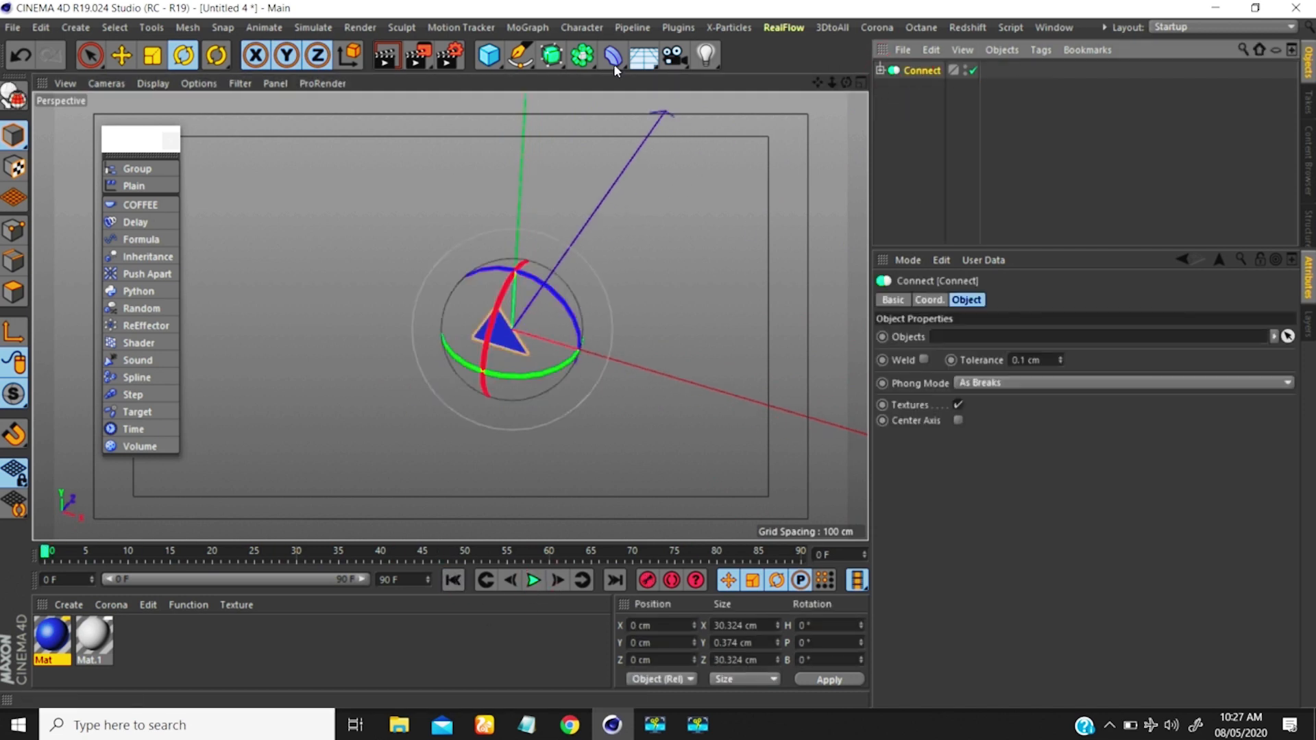
click(510, 28)
click(545, 212)
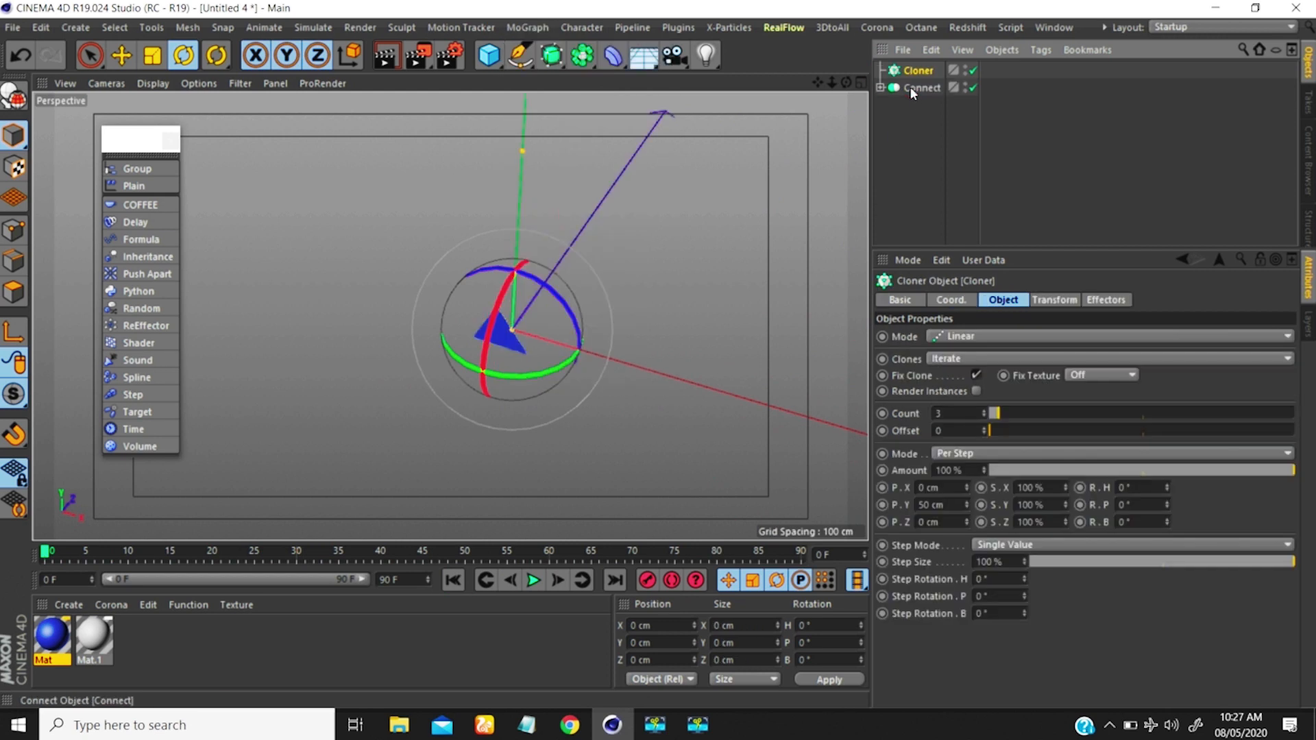
drag(910, 87, 920, 71)
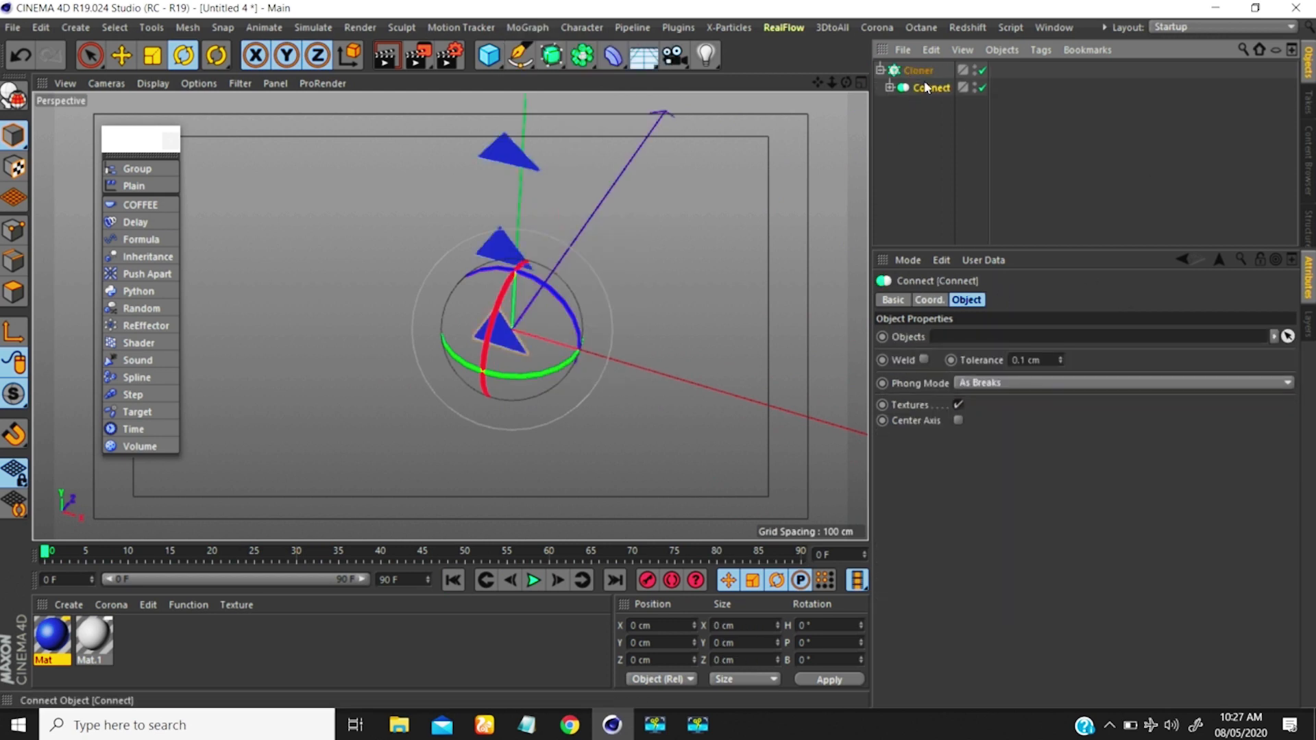
Set the Cloner's mode to Grid Array and its Y count to 1
click(918, 70)
click(980, 337)
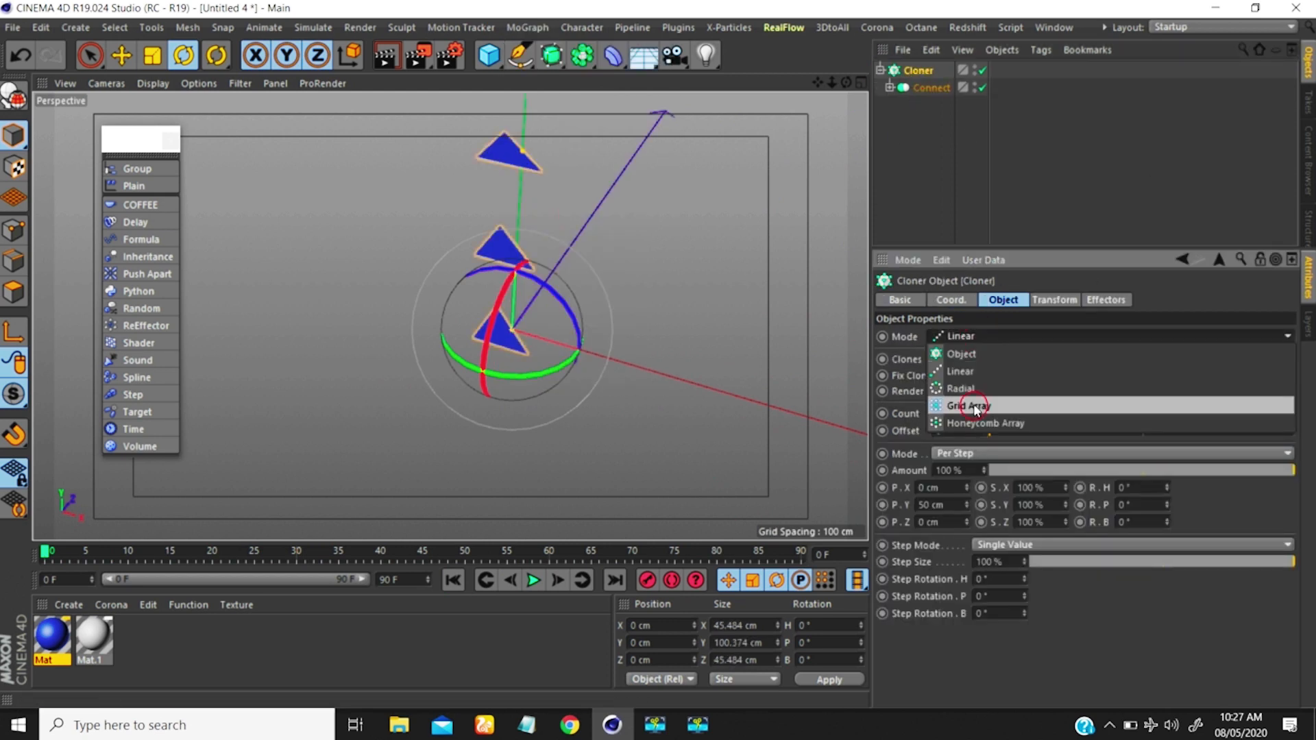
click(973, 405)
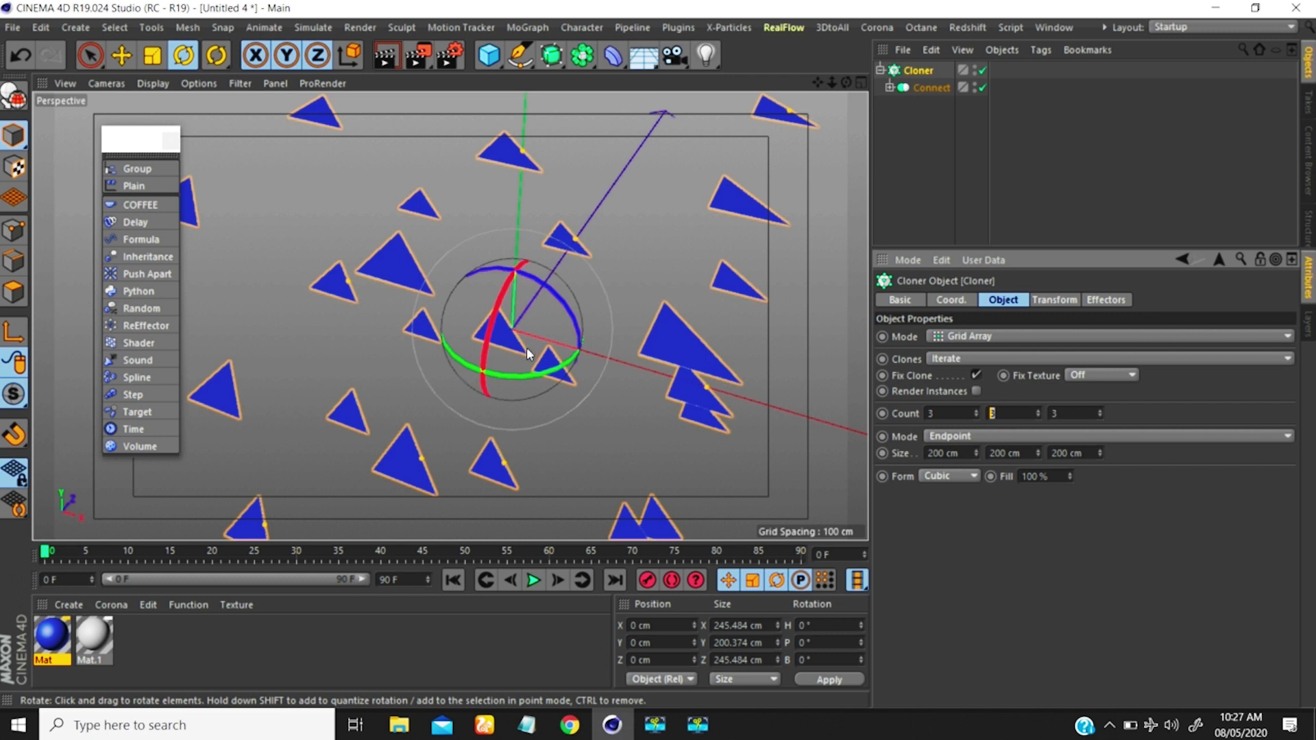
text(1)
key(Return)
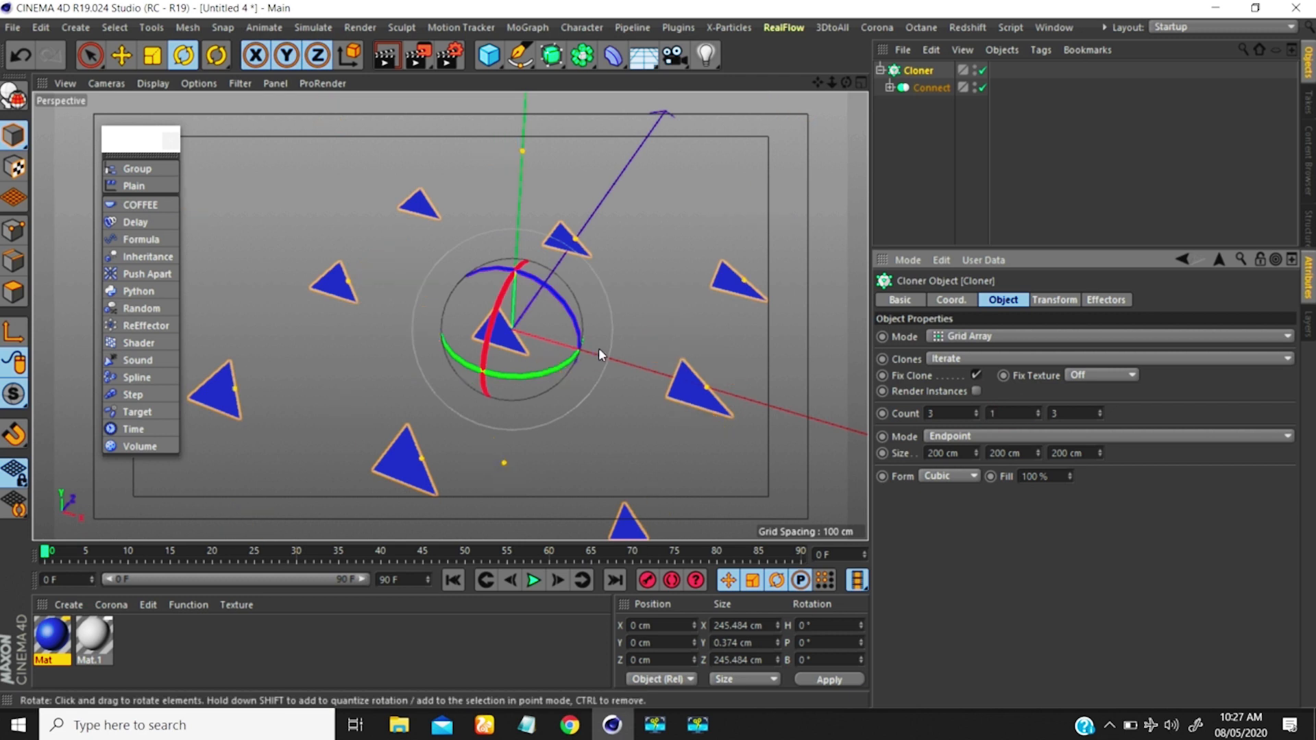
Set the Cloner's X and Z counts to 7 each
double_click(944, 413)
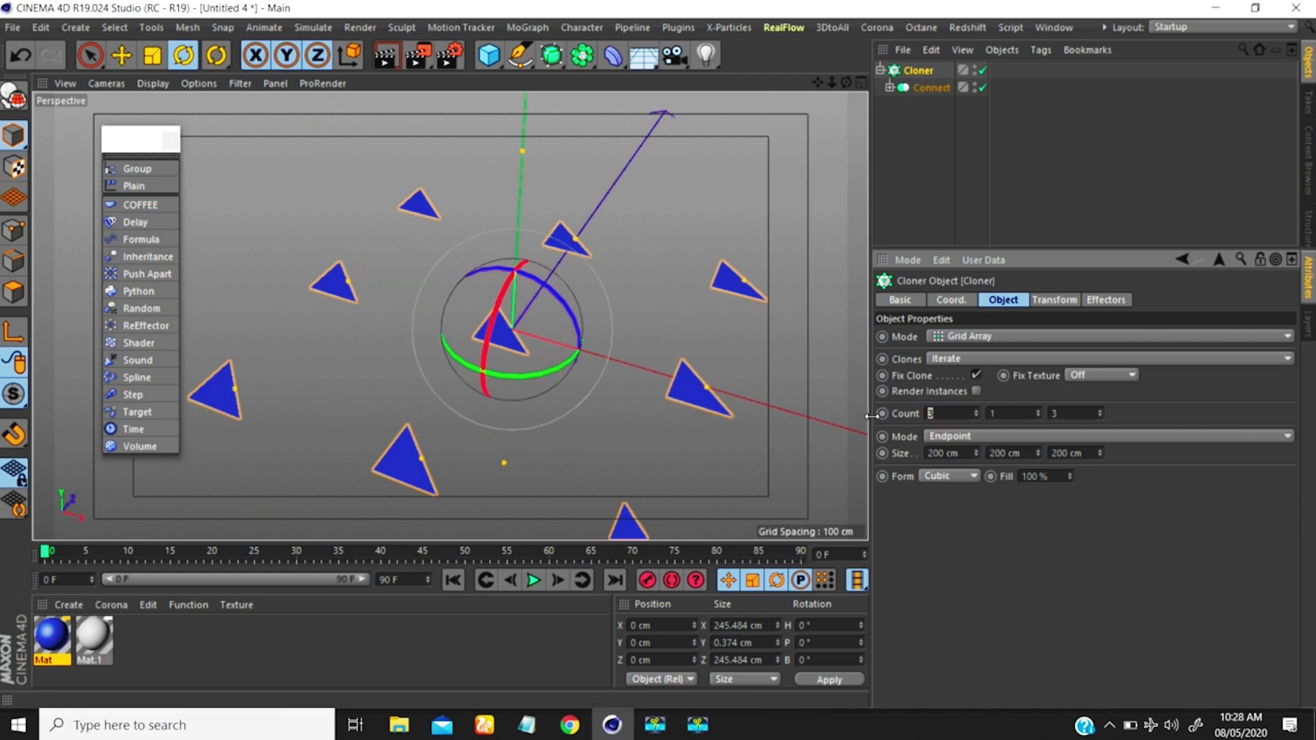
drag(976, 413, 976, 409)
click(976, 411)
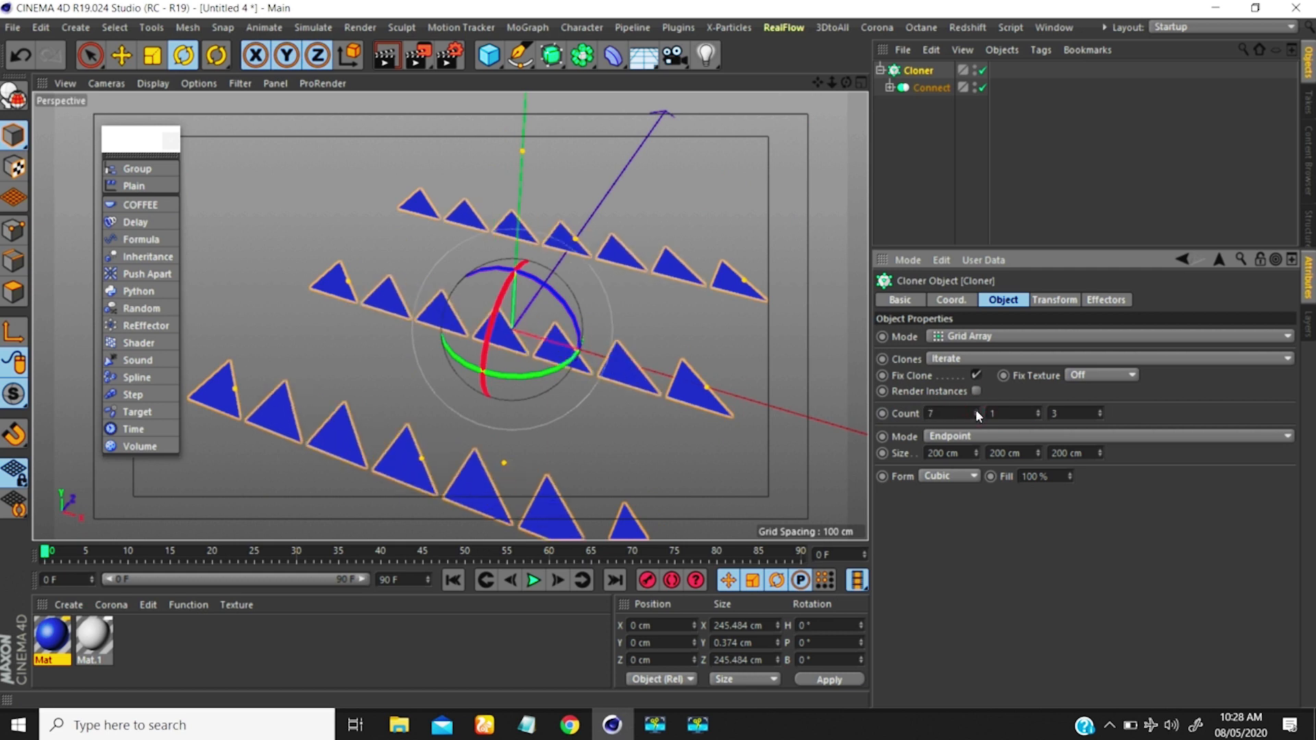
double_click(1058, 410)
text(7)
key(Return)
Play the animation and view the whole grid of folding triangles with nothing selected
drag(527, 293, 445, 288)
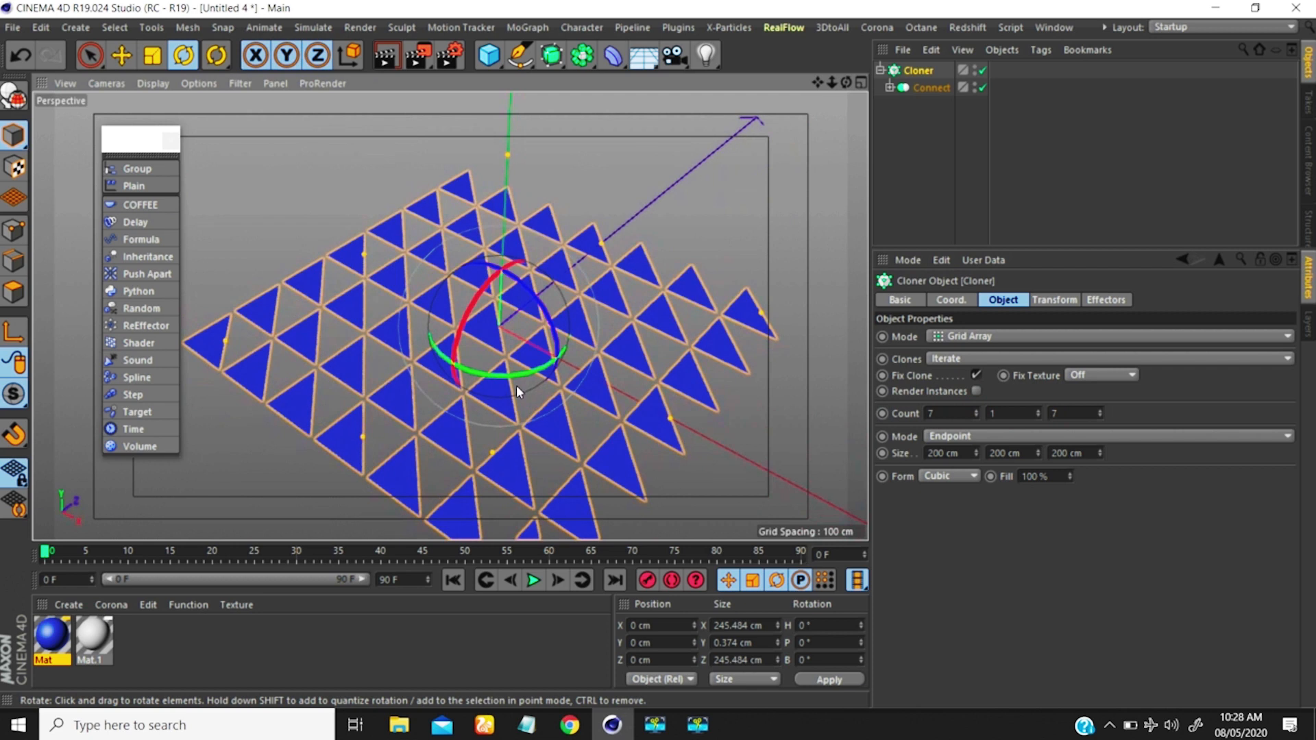
click(533, 580)
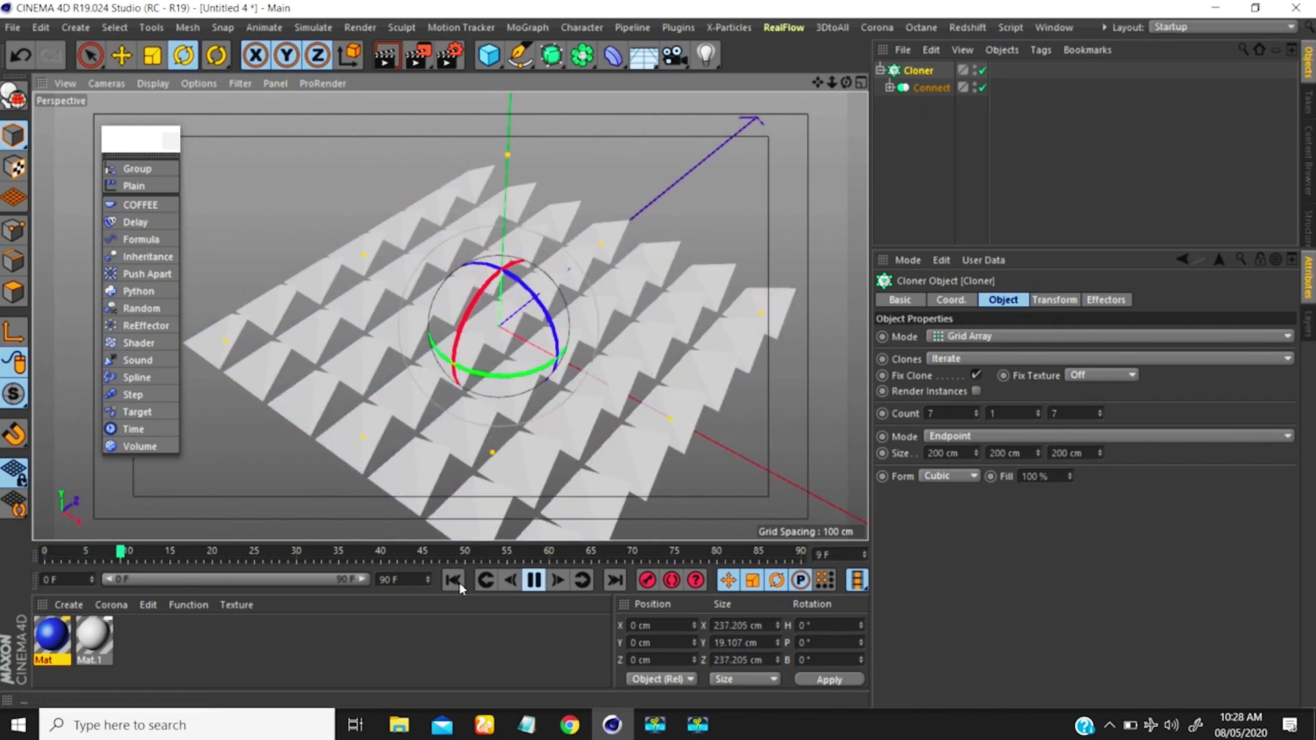
click(924, 153)
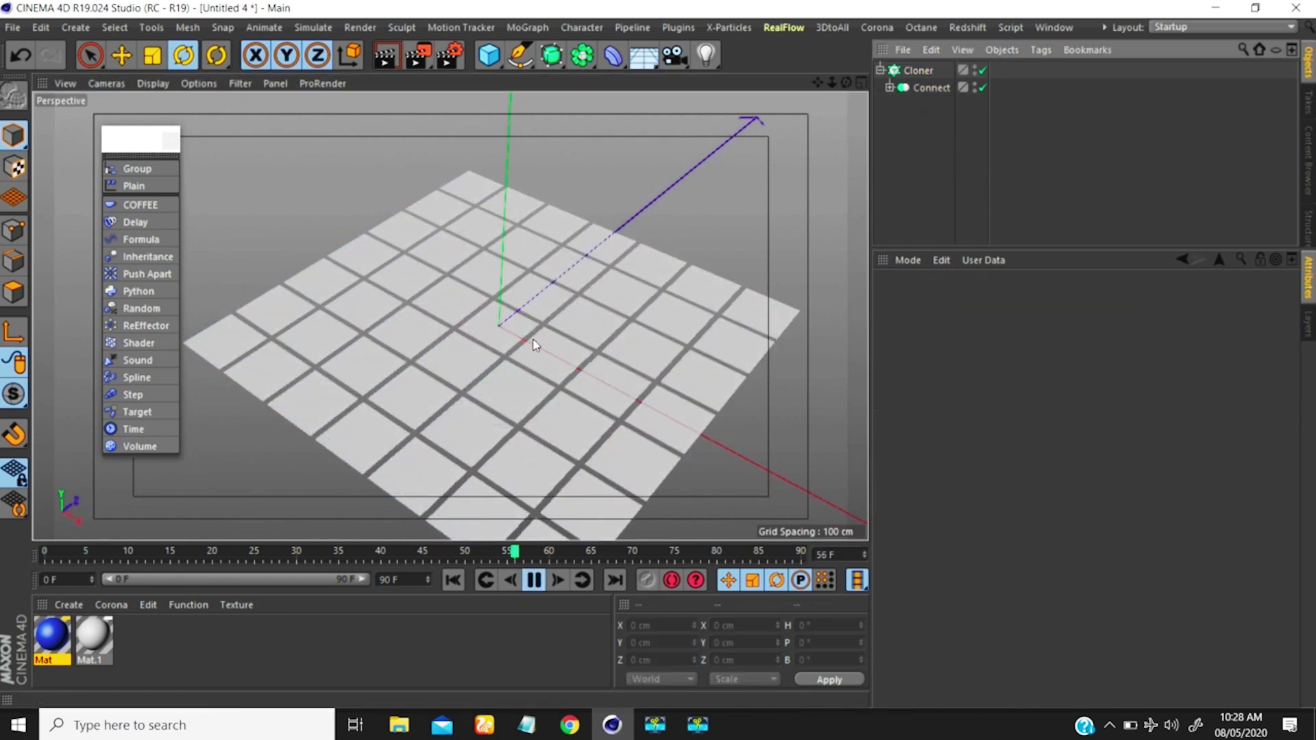
alt+right_drag(484, 332, 469, 370)
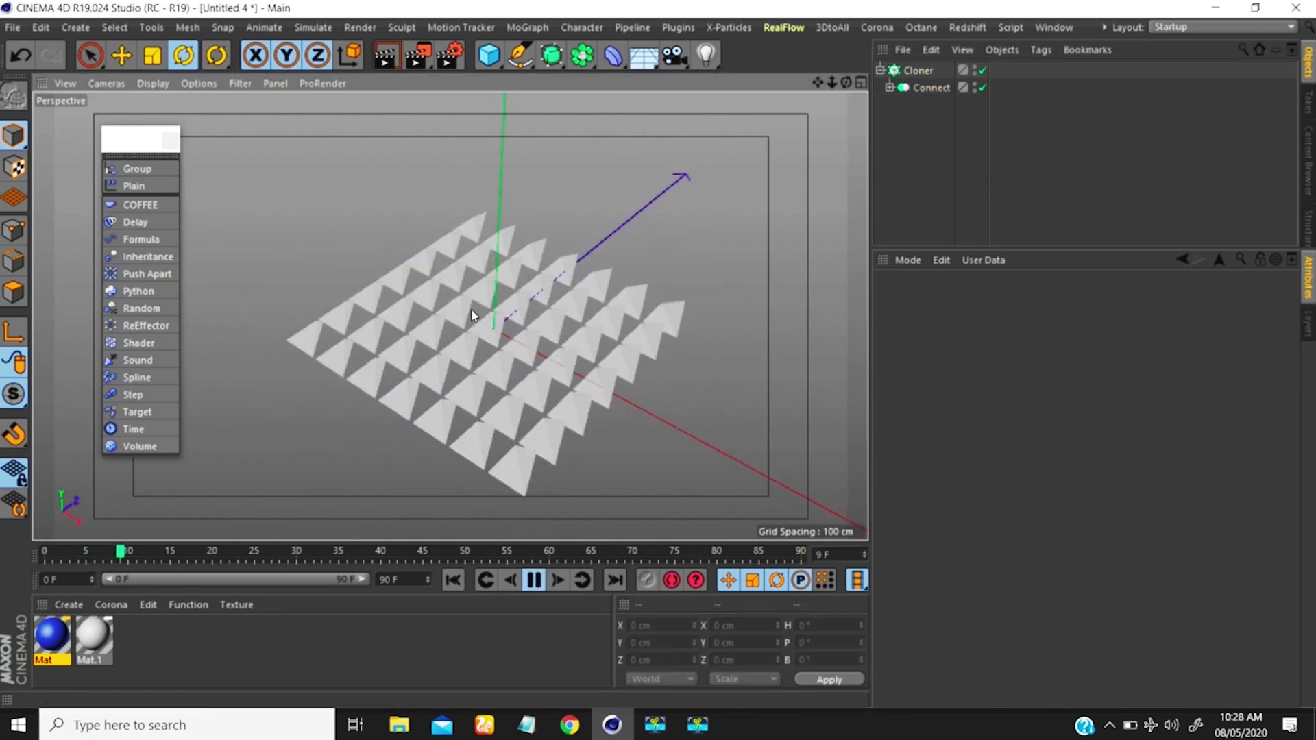
Enable Render Instances on the Cloner and view the playing clone grid with nothing selected
click(917, 69)
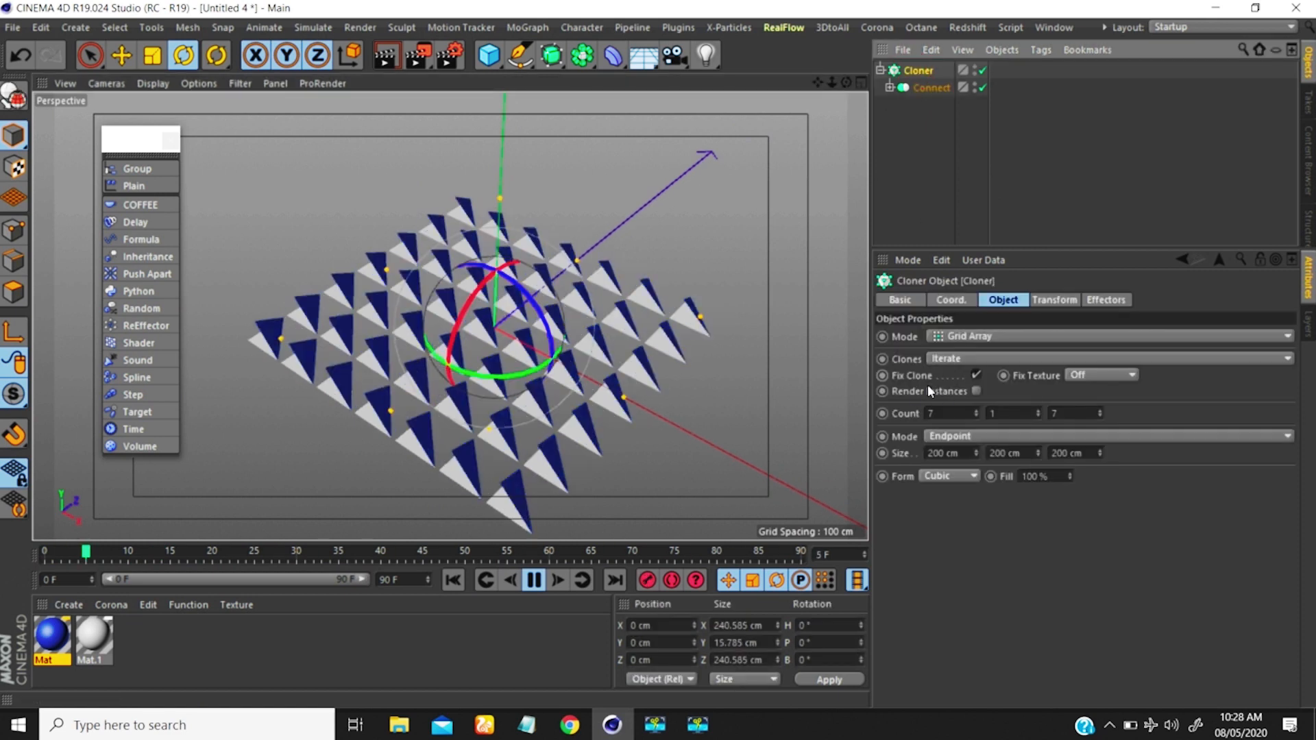
click(976, 391)
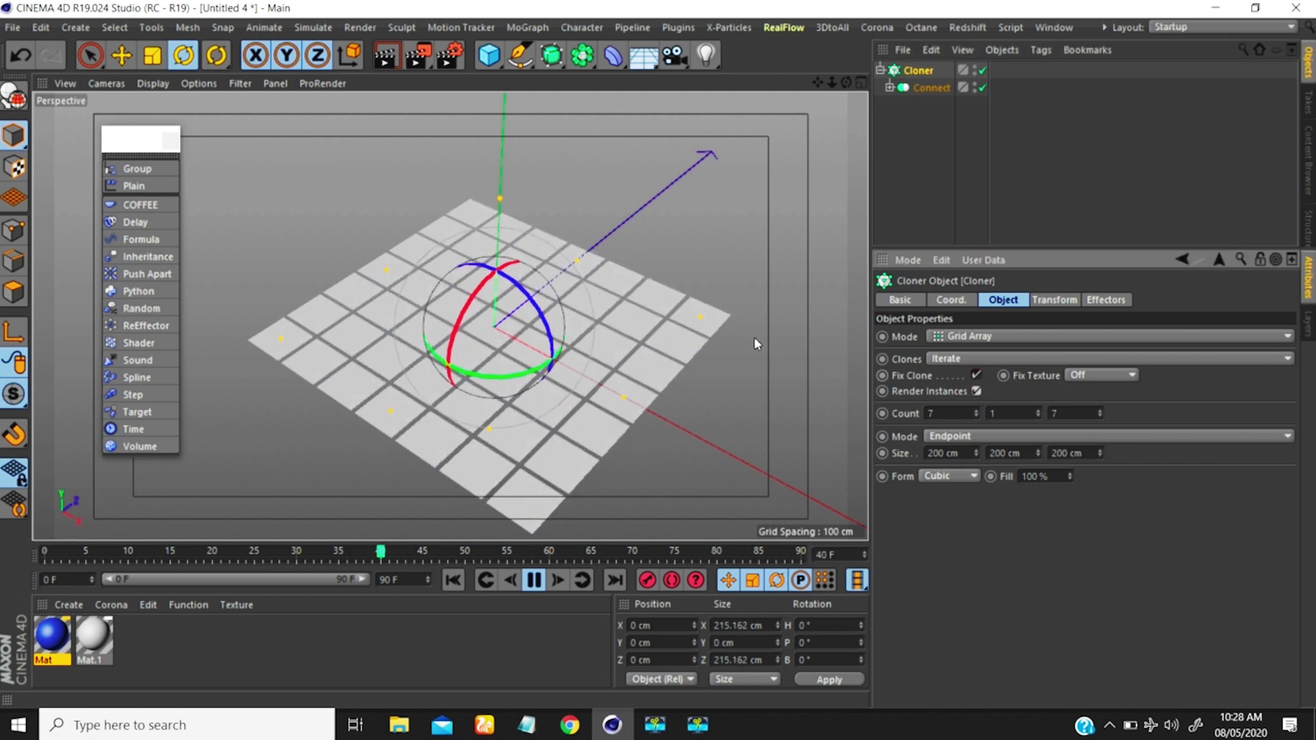
click(954, 219)
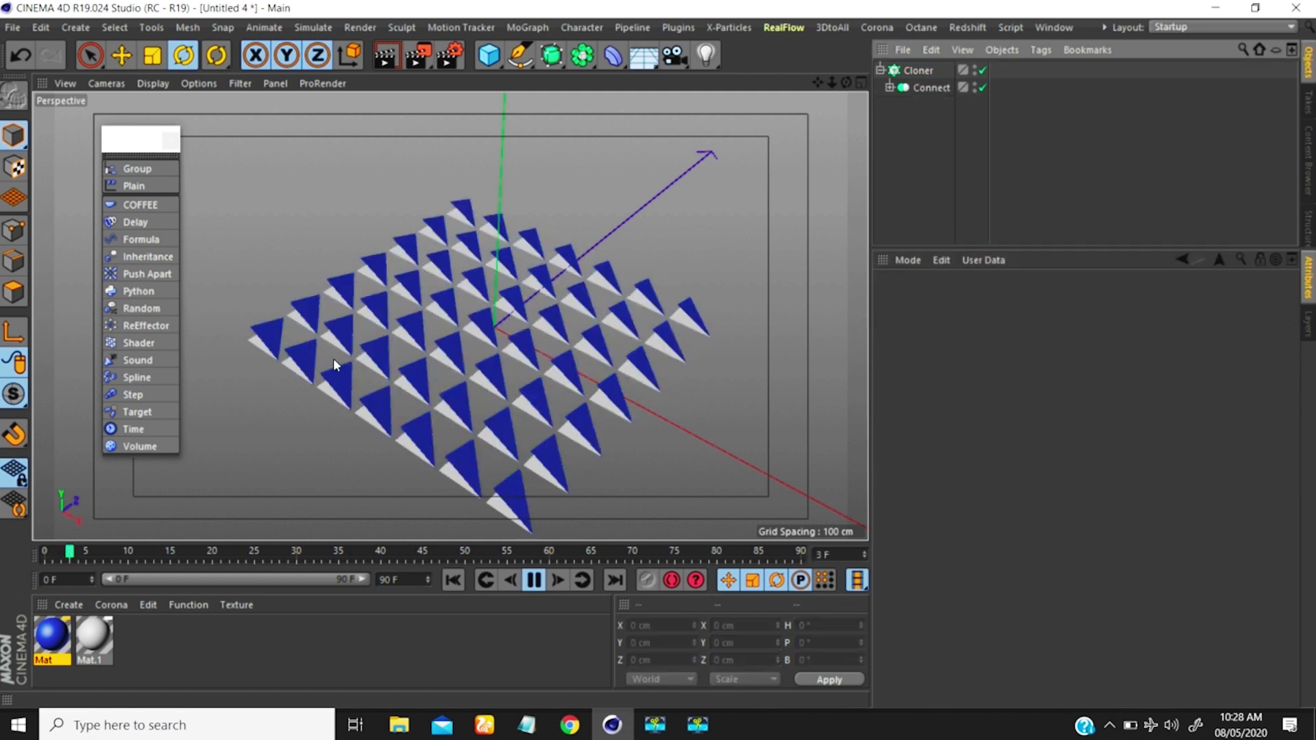
alt+right_drag(569, 335, 533, 300)
mouse_move(535, 373)
alt+mouse_down()
mouse_move(544, 345)
mouse_move(539, 364)
alt+mouse_up()
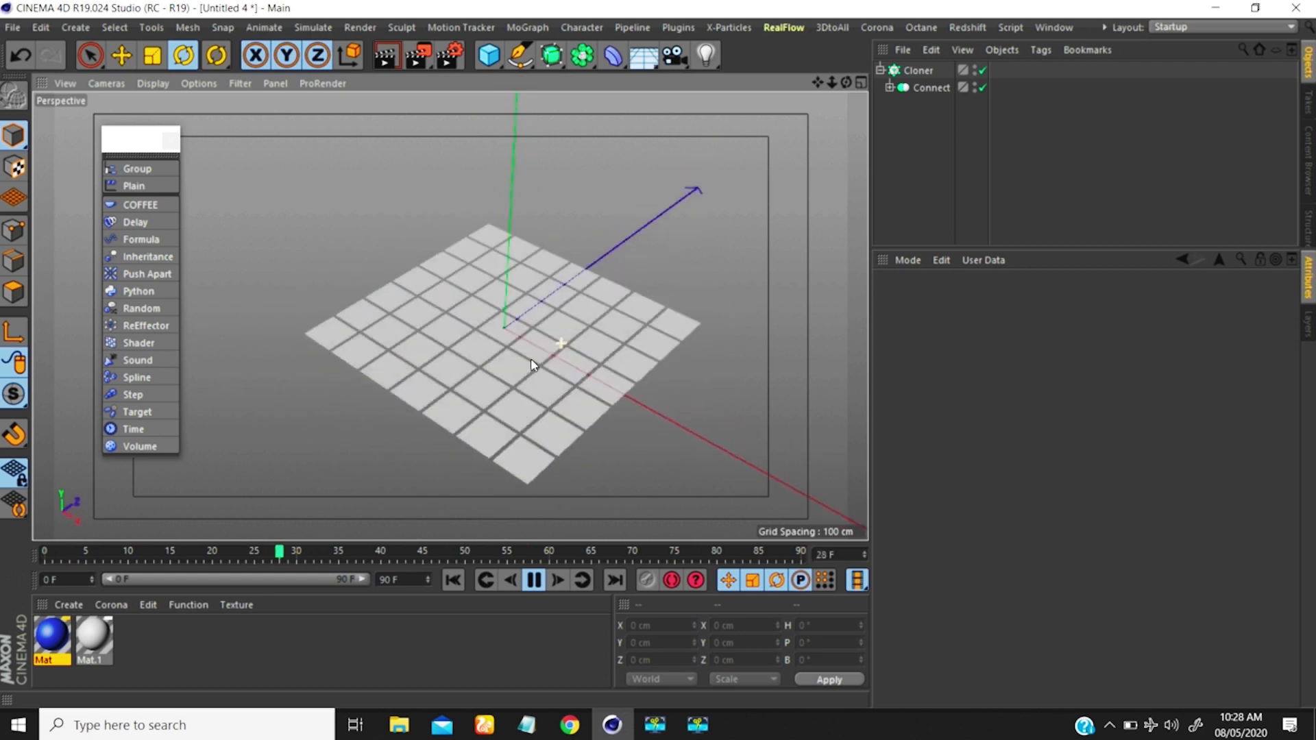
Select the Cloner and examine the Animation Mode options in its Transform settings, leaving the mode at Play
click(539, 364)
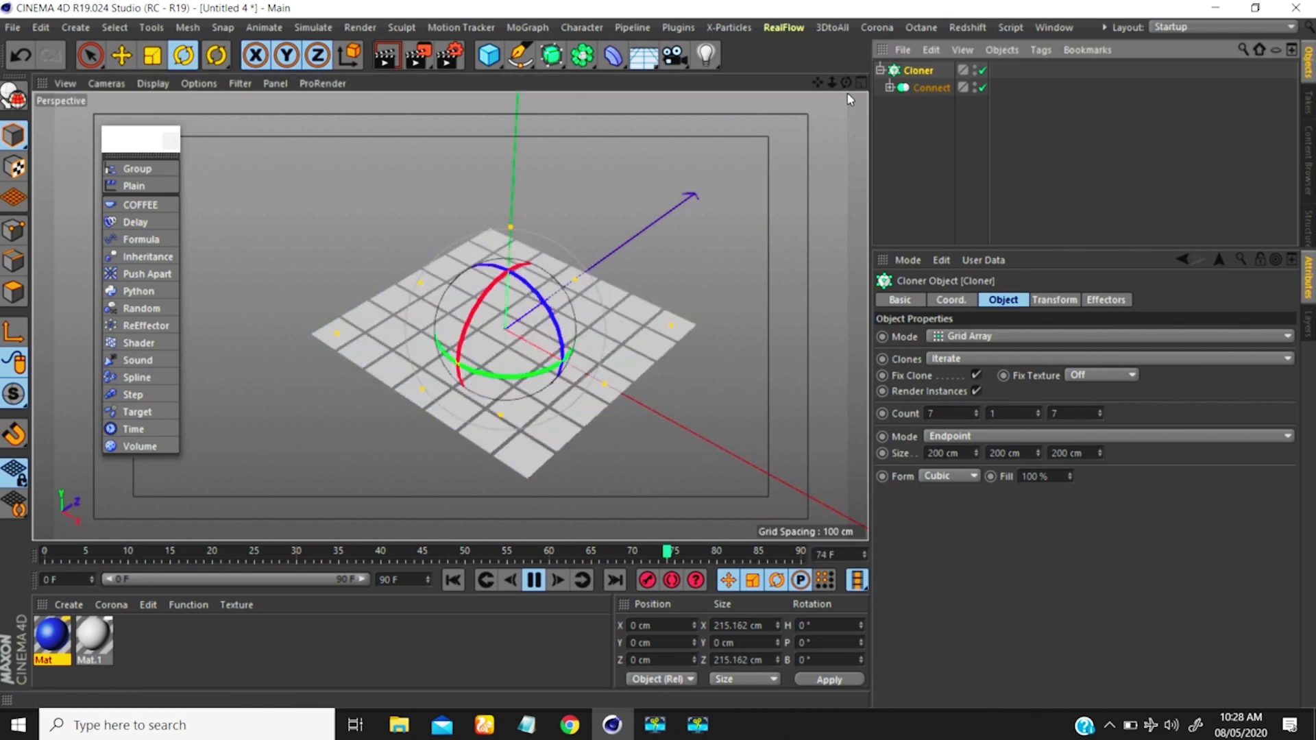
click(1054, 300)
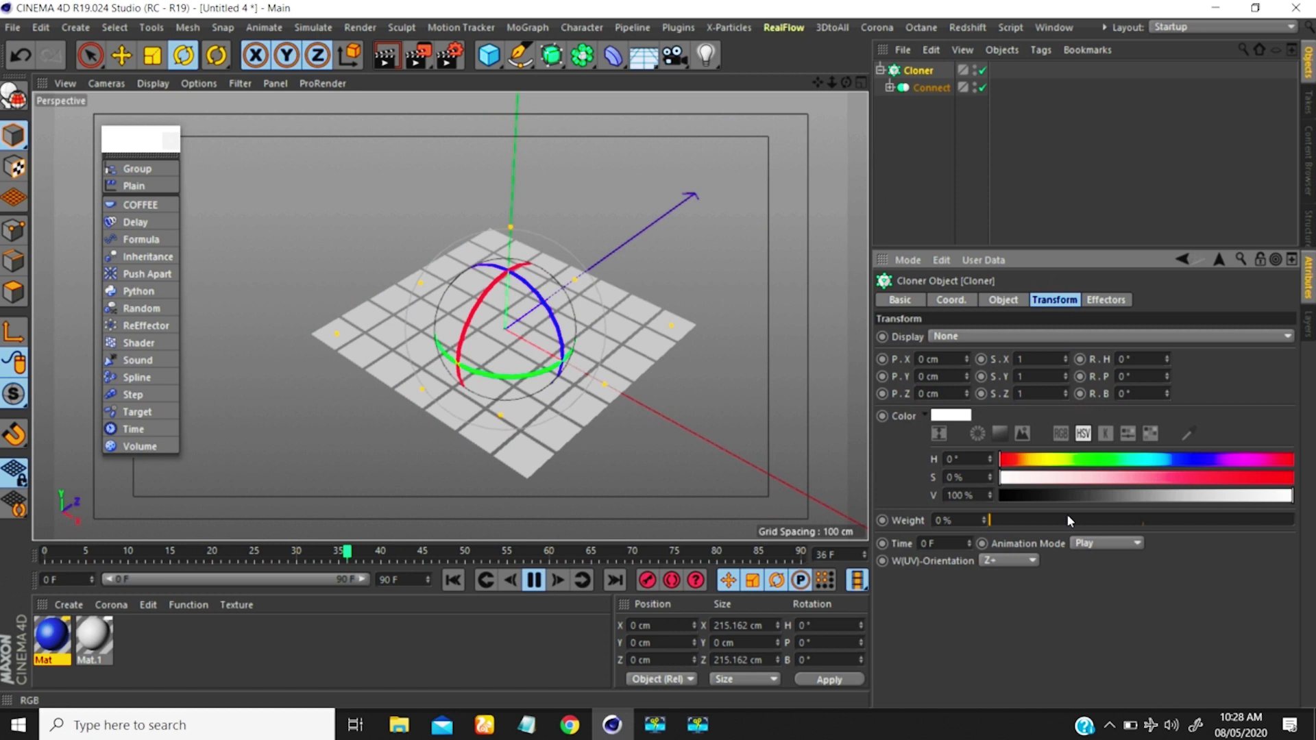
click(1092, 541)
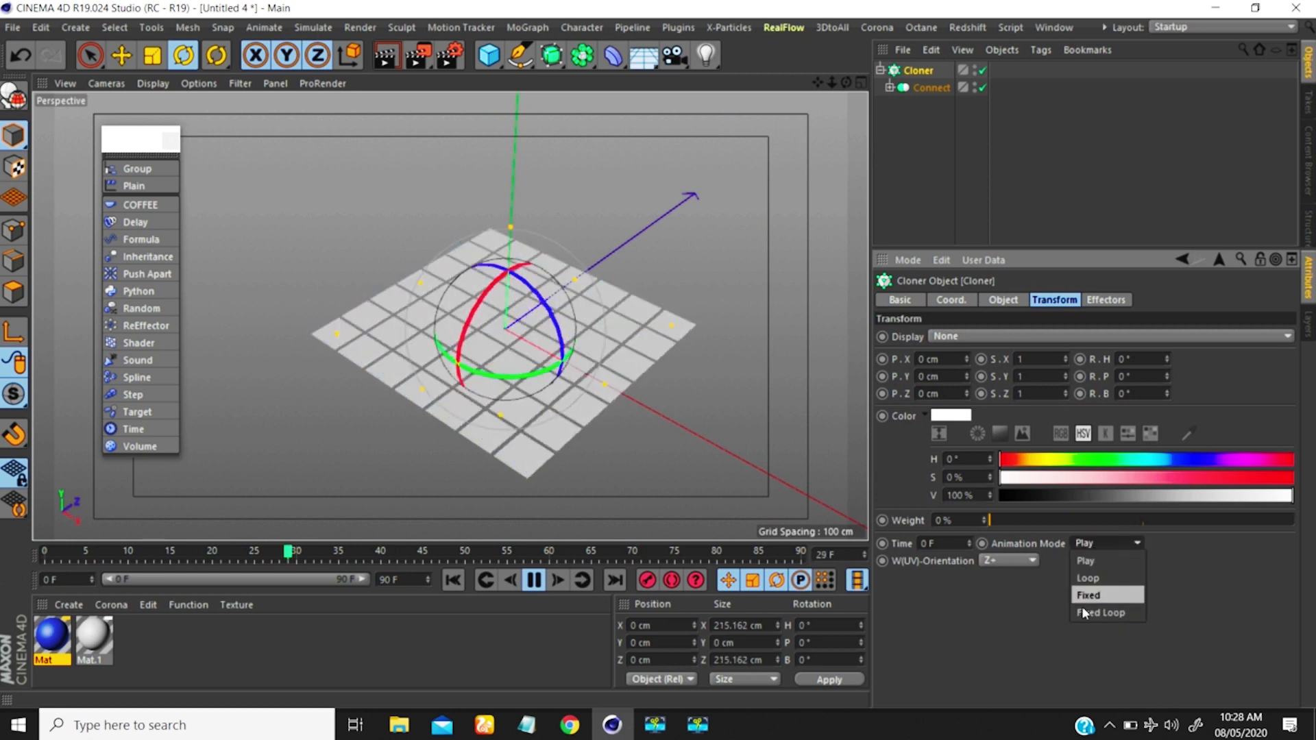
click(1163, 563)
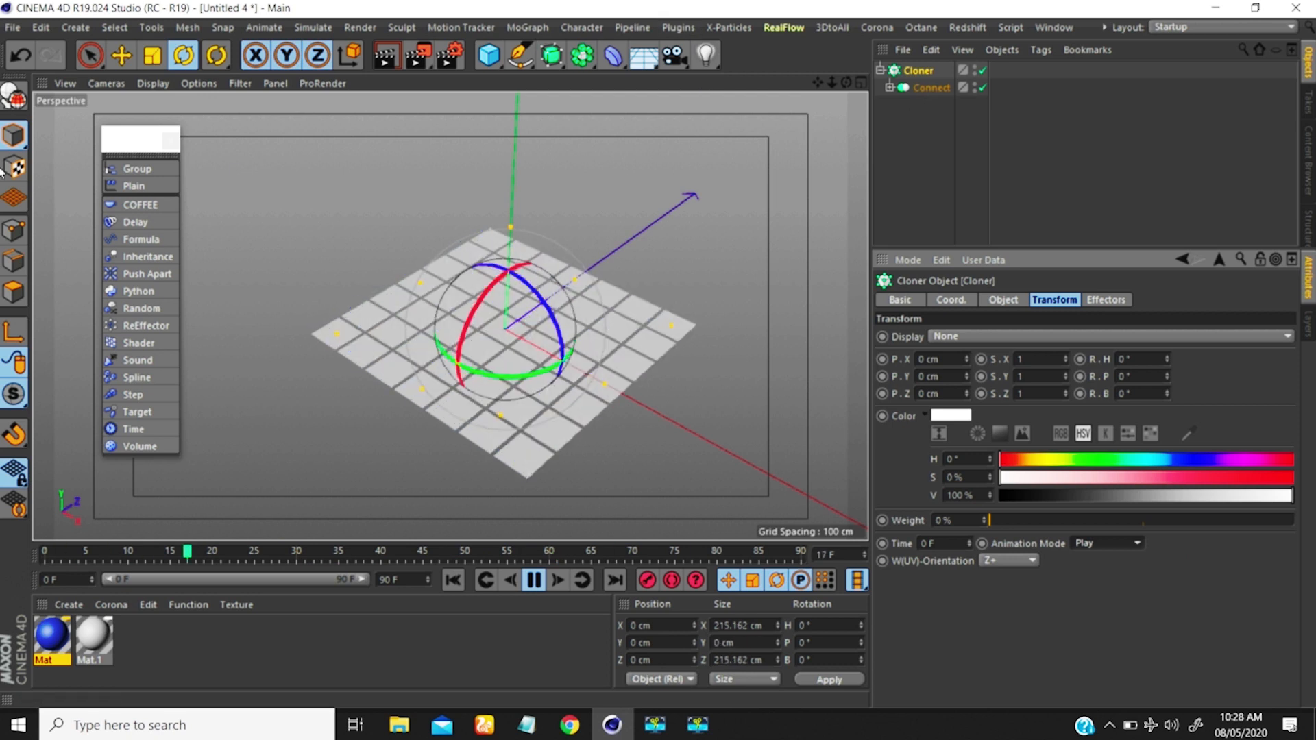
Add a Random effector to the Cloner and disable its Position parameter
click(916, 70)
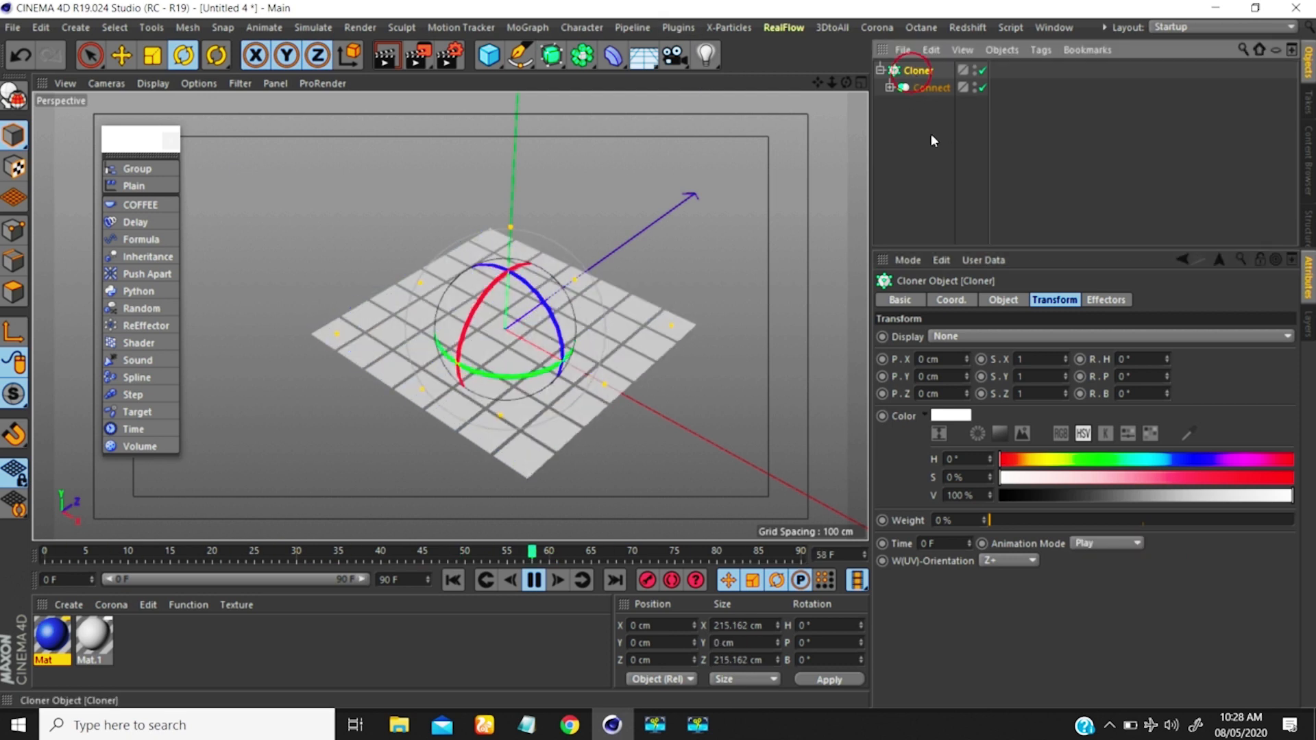
click(139, 308)
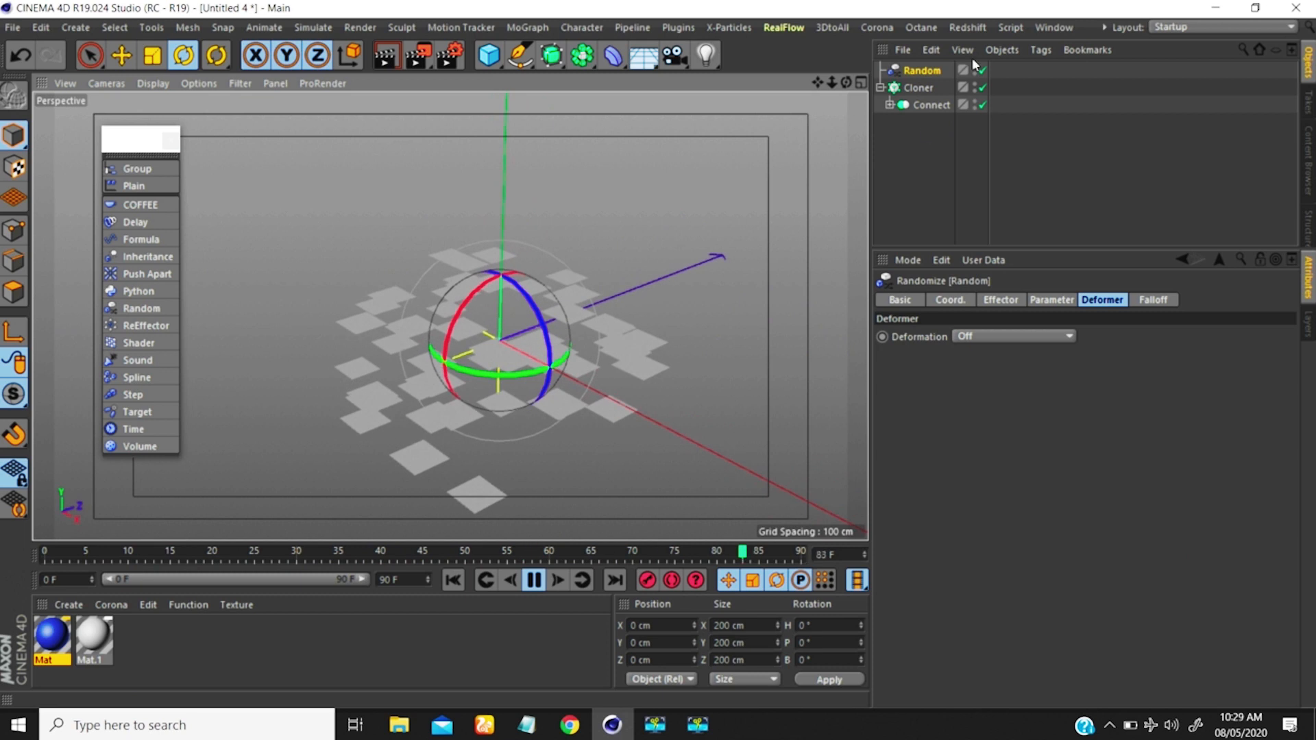
click(1042, 299)
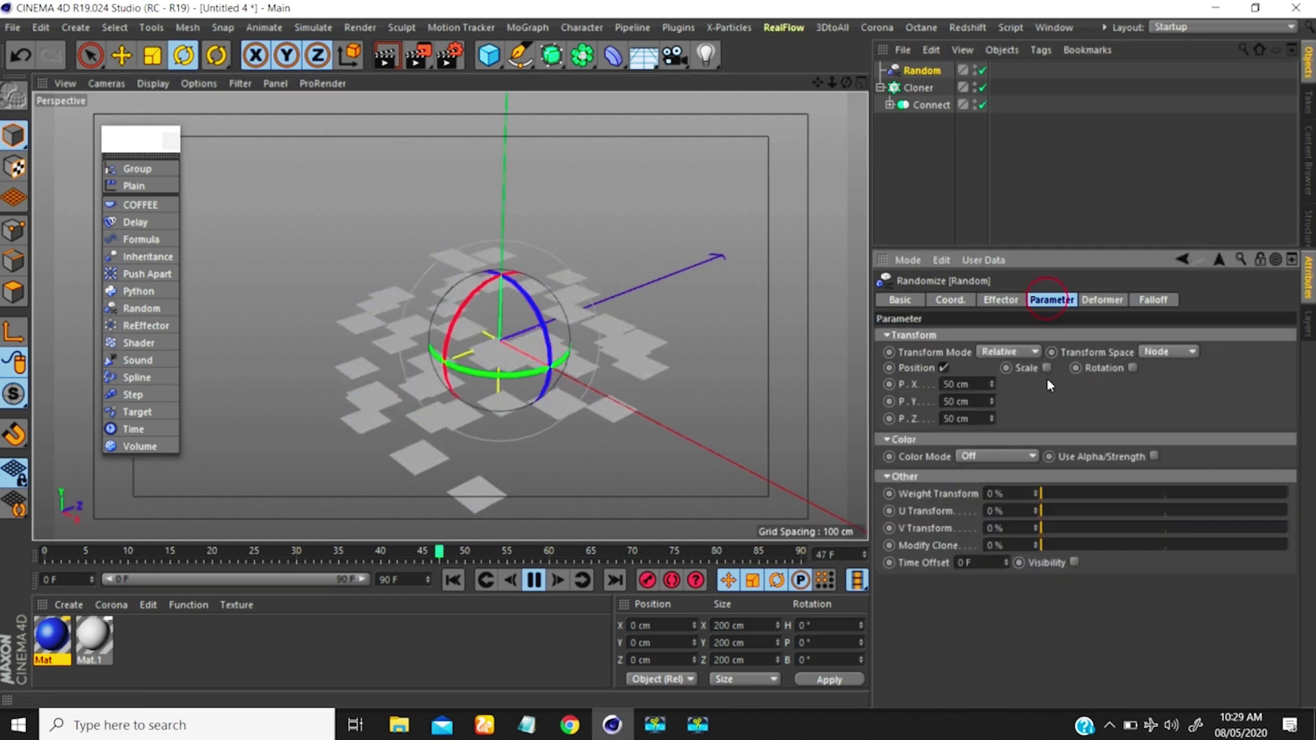
click(940, 367)
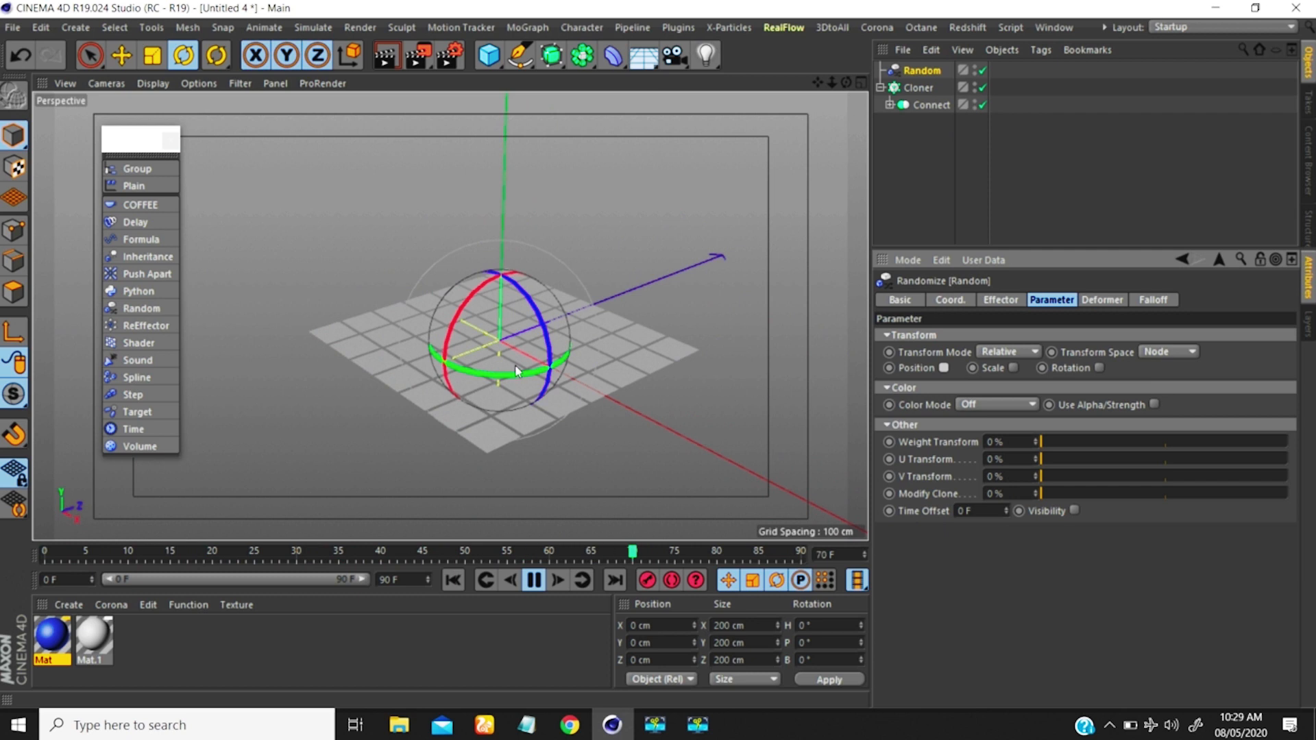
mouse_move(516, 371)
alt+mouse_down()
mouse_move(511, 359)
mouse_move(512, 393)
mouse_move(506, 381)
alt+mouse_up()
scroll(500, 345, up, 2)
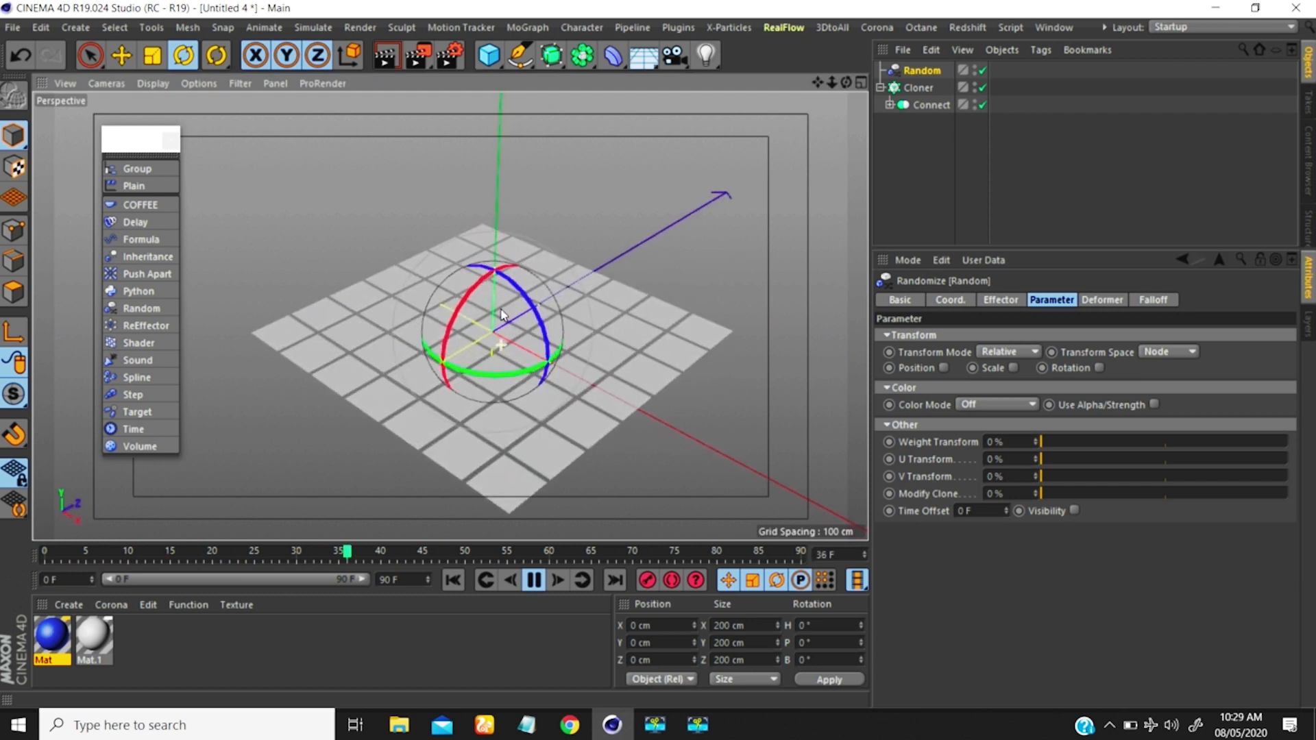
Check the Plane.1 keyframes inside the Connect object and set the Random effector's Time Offset to 15 F
click(889, 104)
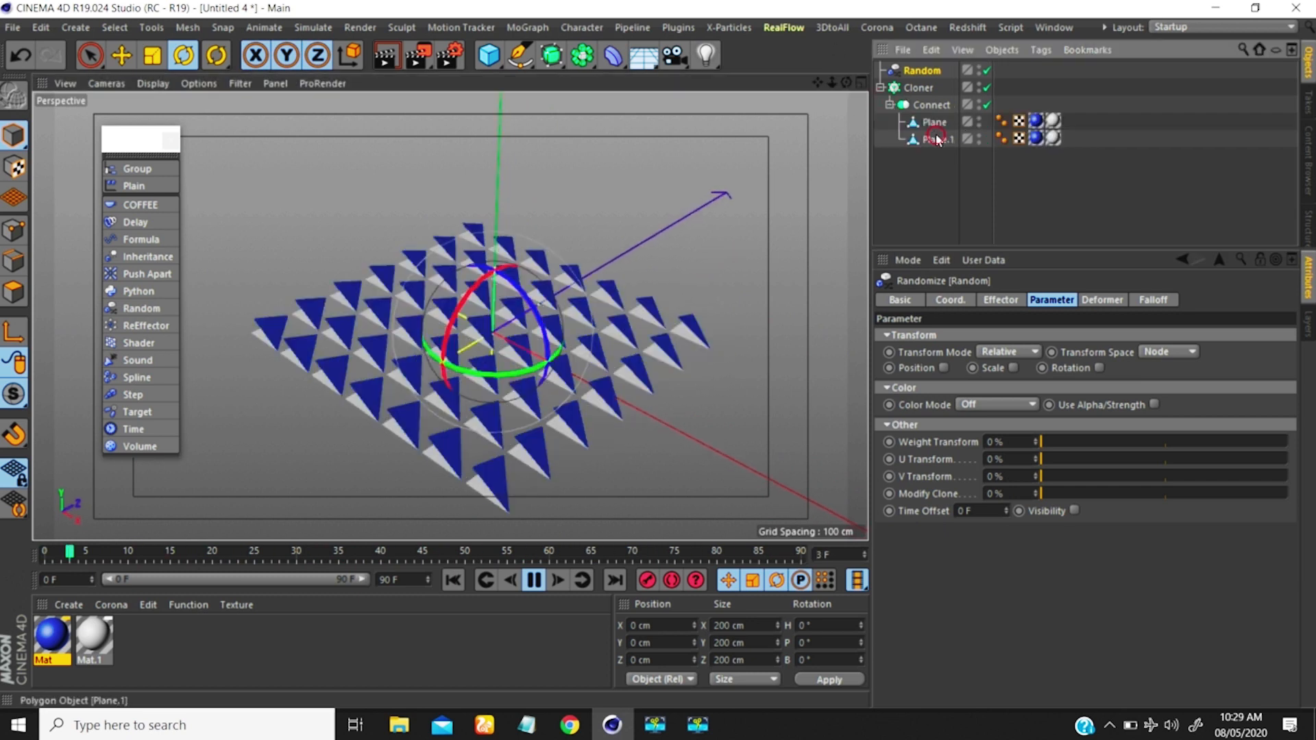
click(934, 139)
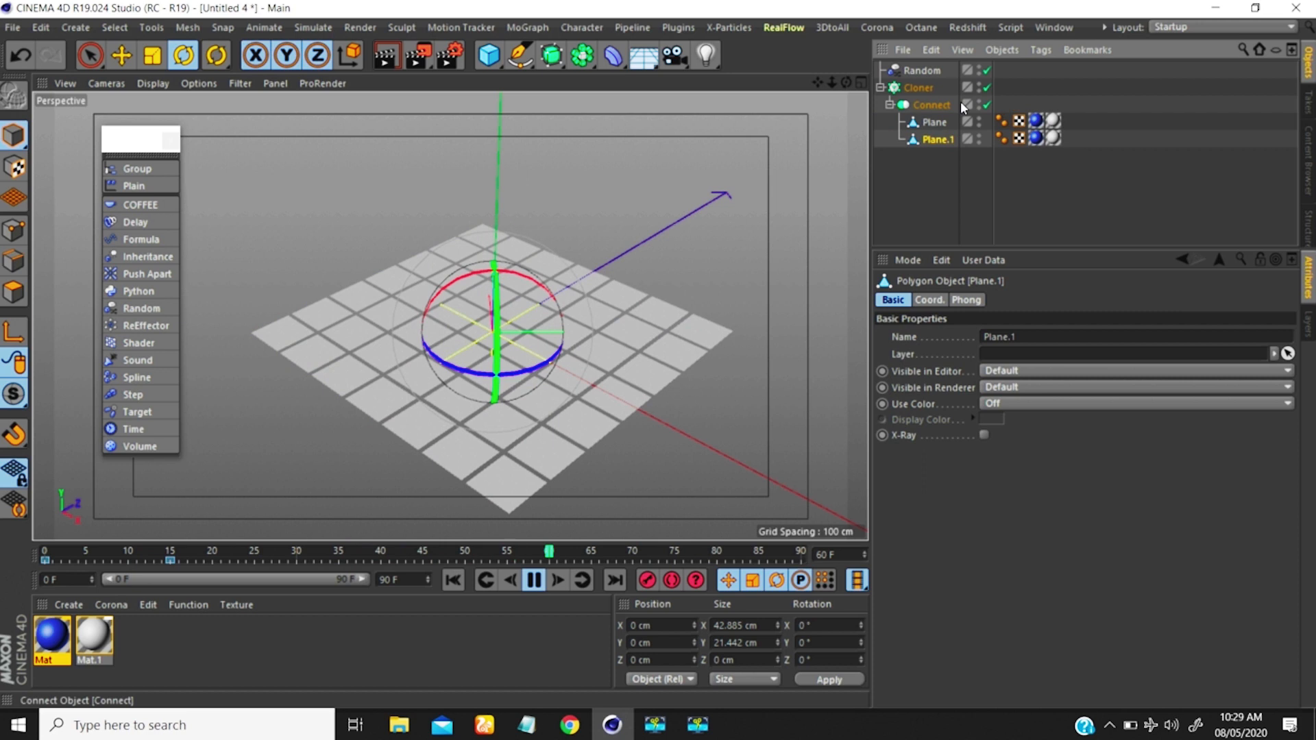
click(924, 71)
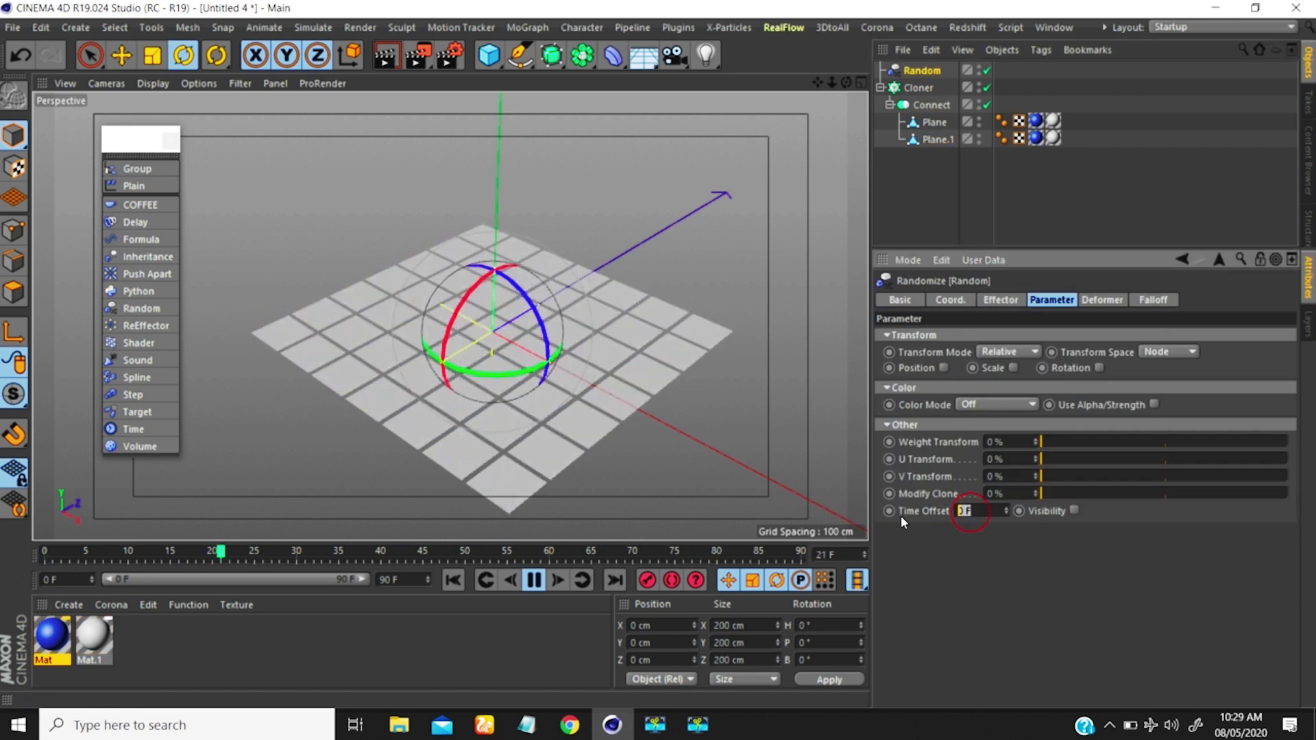
text(15)
key(Return)
Replay the clone grid's folding animation, examine it from several angles with nothing selected, and select the Cloner
click(535, 580)
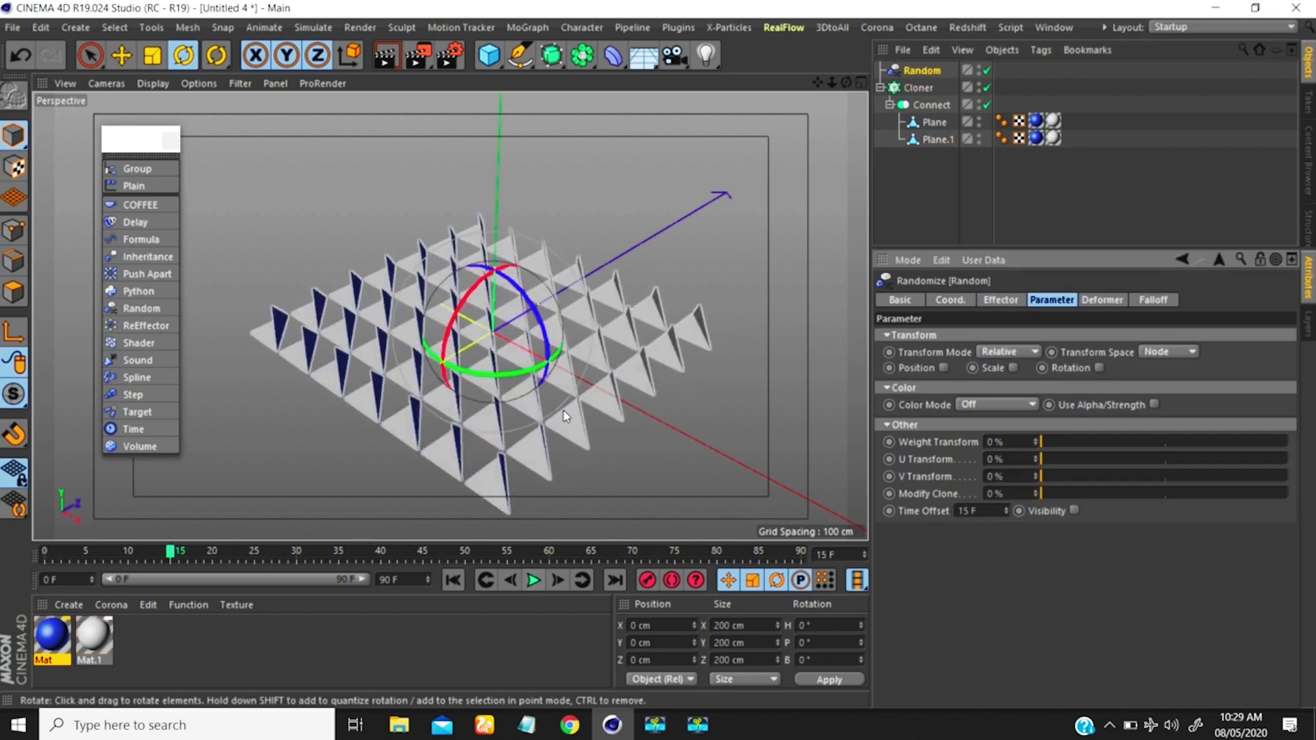
click(526, 580)
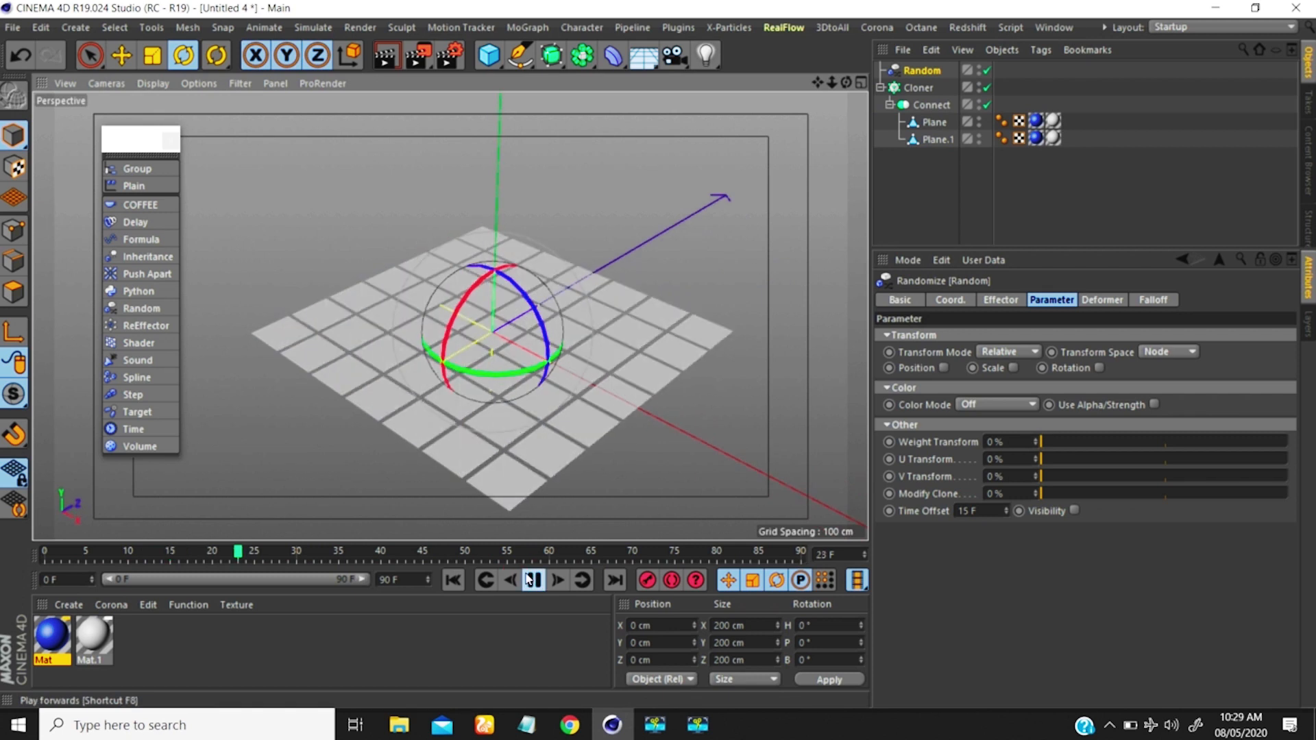
click(890, 170)
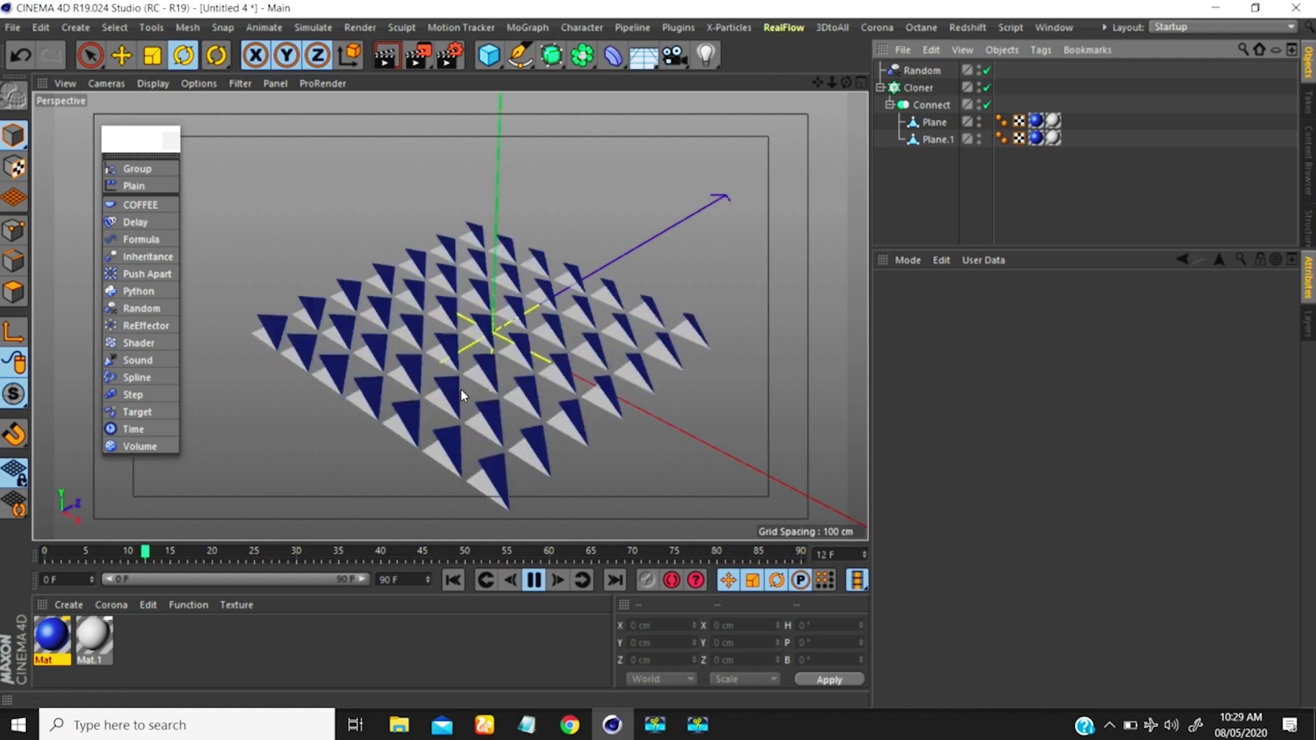
alt+drag(503, 318, 477, 367)
scroll(491, 362, up, 2)
scroll(491, 364, down, 3)
alt+right_drag(483, 351, 510, 354)
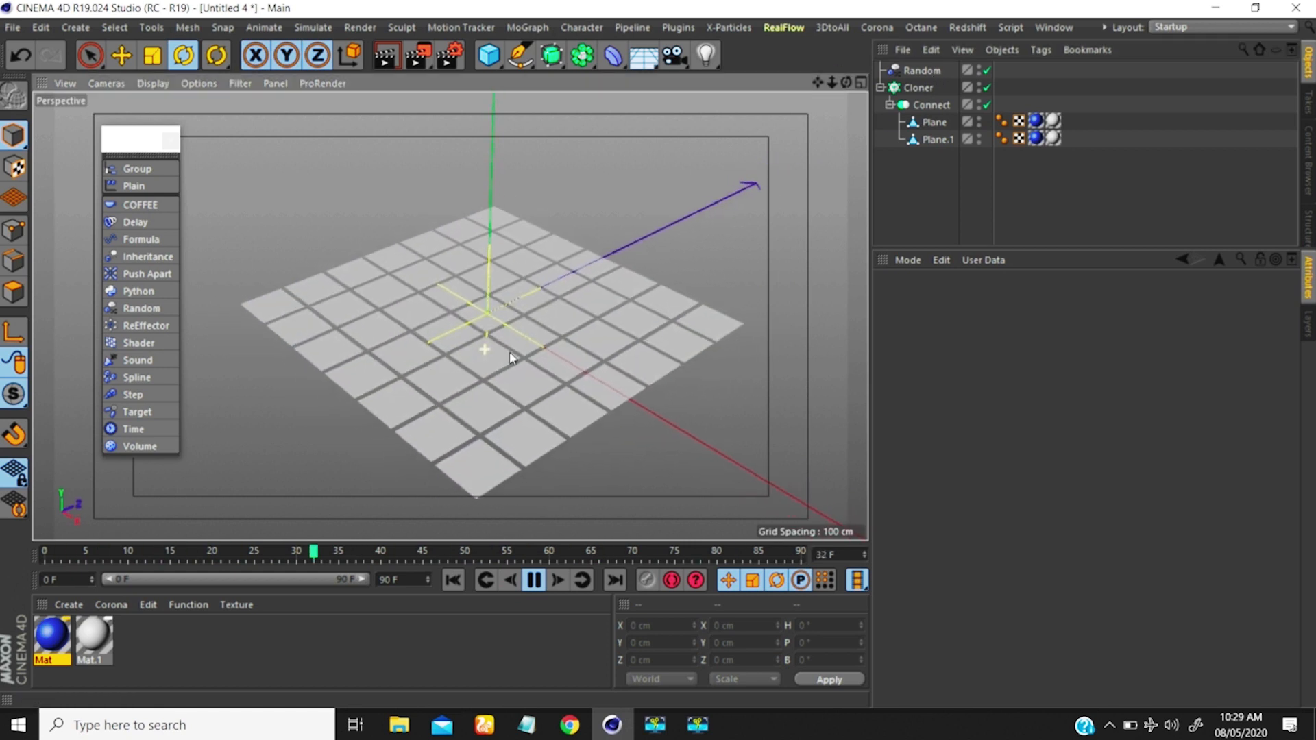
mouse_move(488, 358)
alt+mouse_down()
mouse_move(513, 371)
mouse_move(499, 367)
alt+mouse_up()
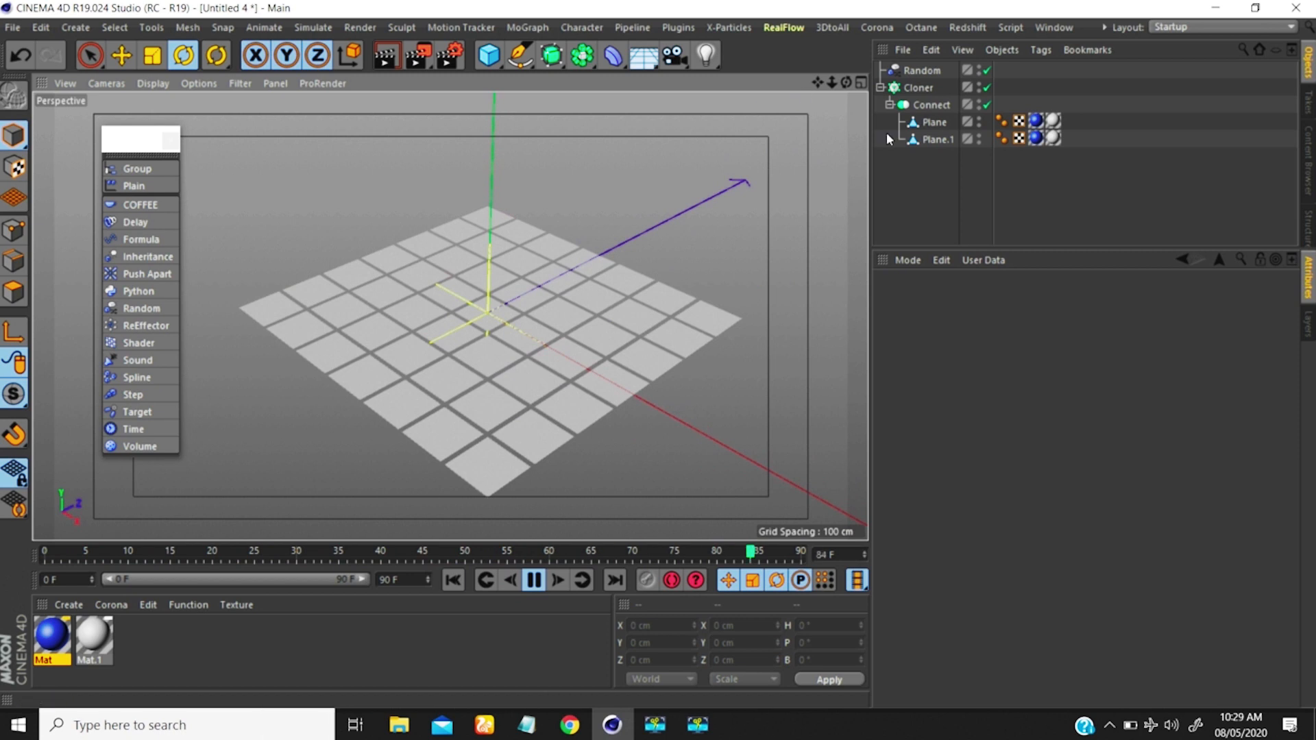
click(917, 88)
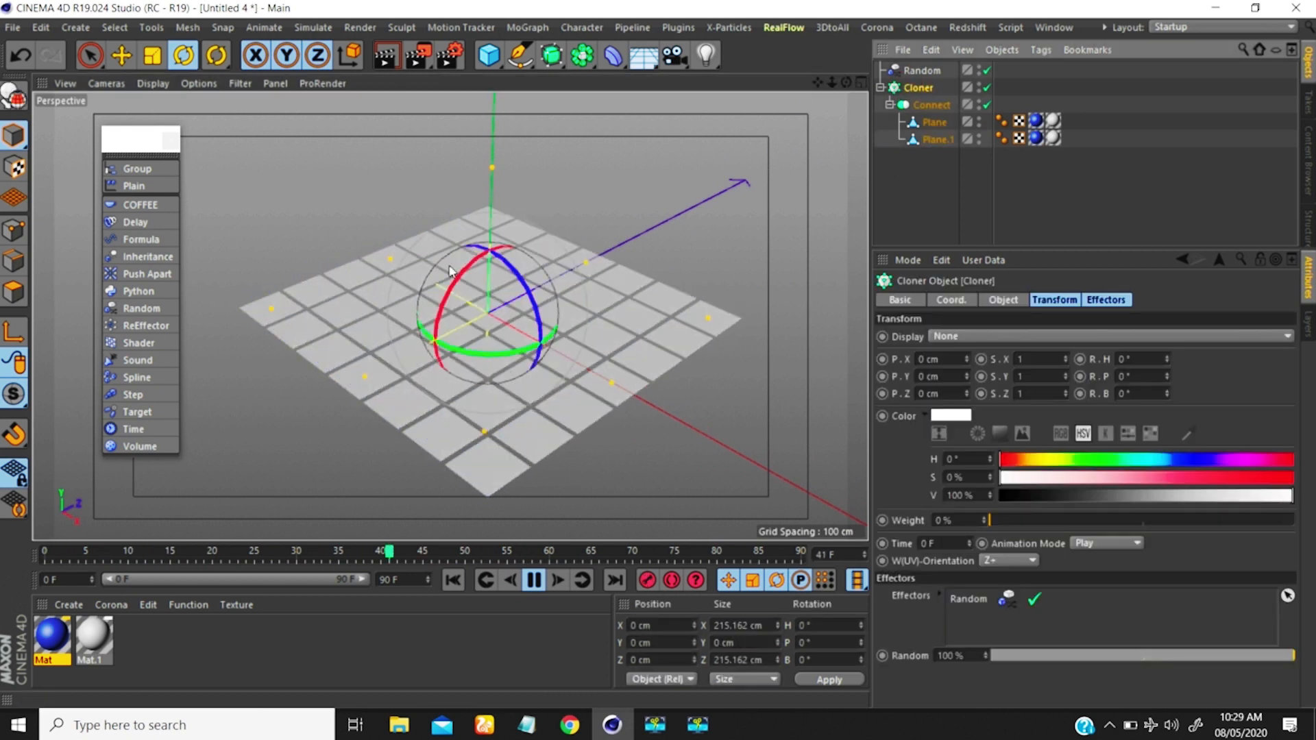
Turn off Render Instances in the Cloner's object properties and replay the folding animation from the start
scroll(448, 261, up, 1)
scroll(448, 274, down, 1)
alt+drag(453, 297, 454, 270)
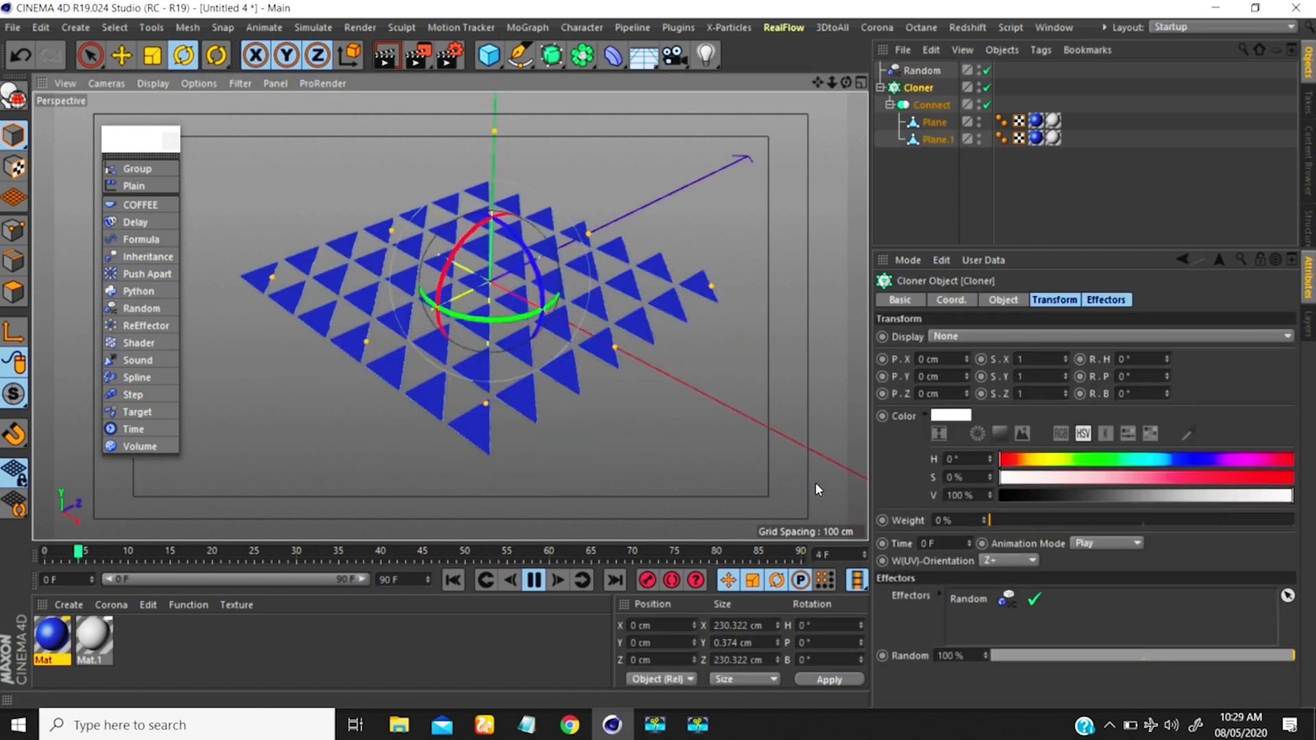
click(1002, 300)
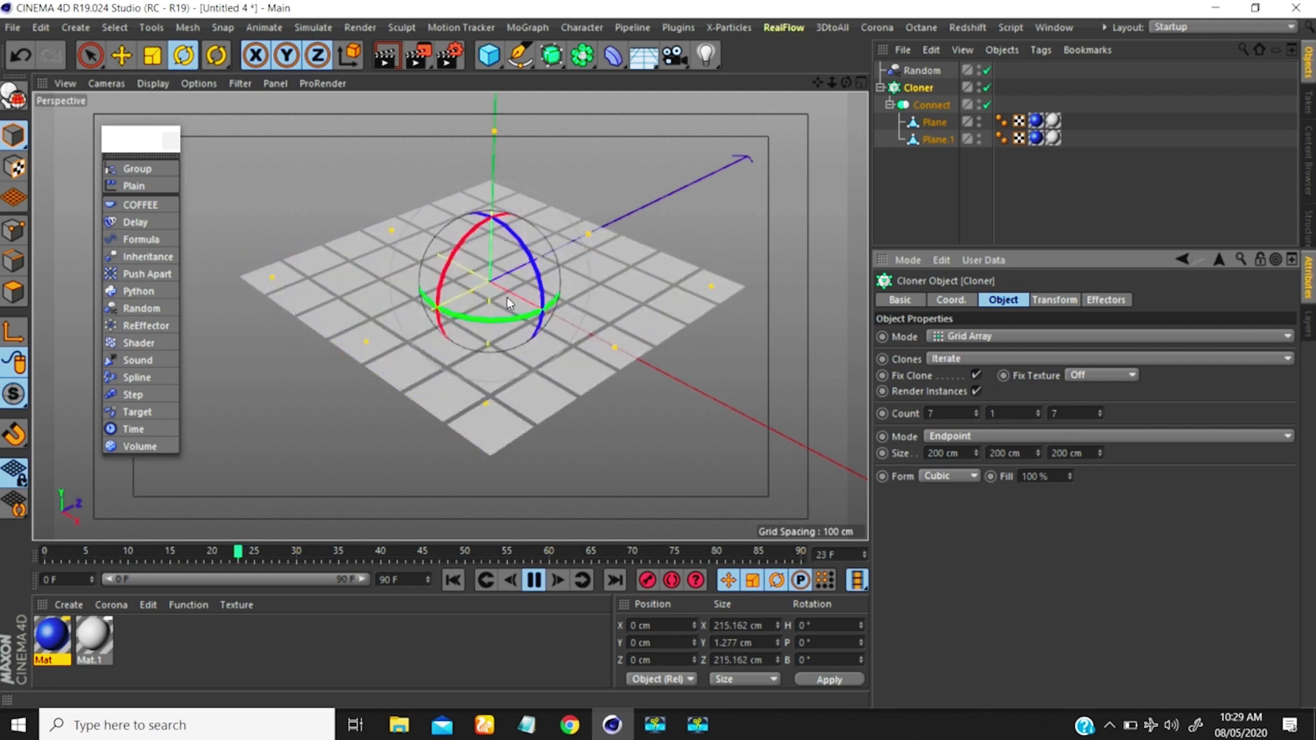
click(976, 391)
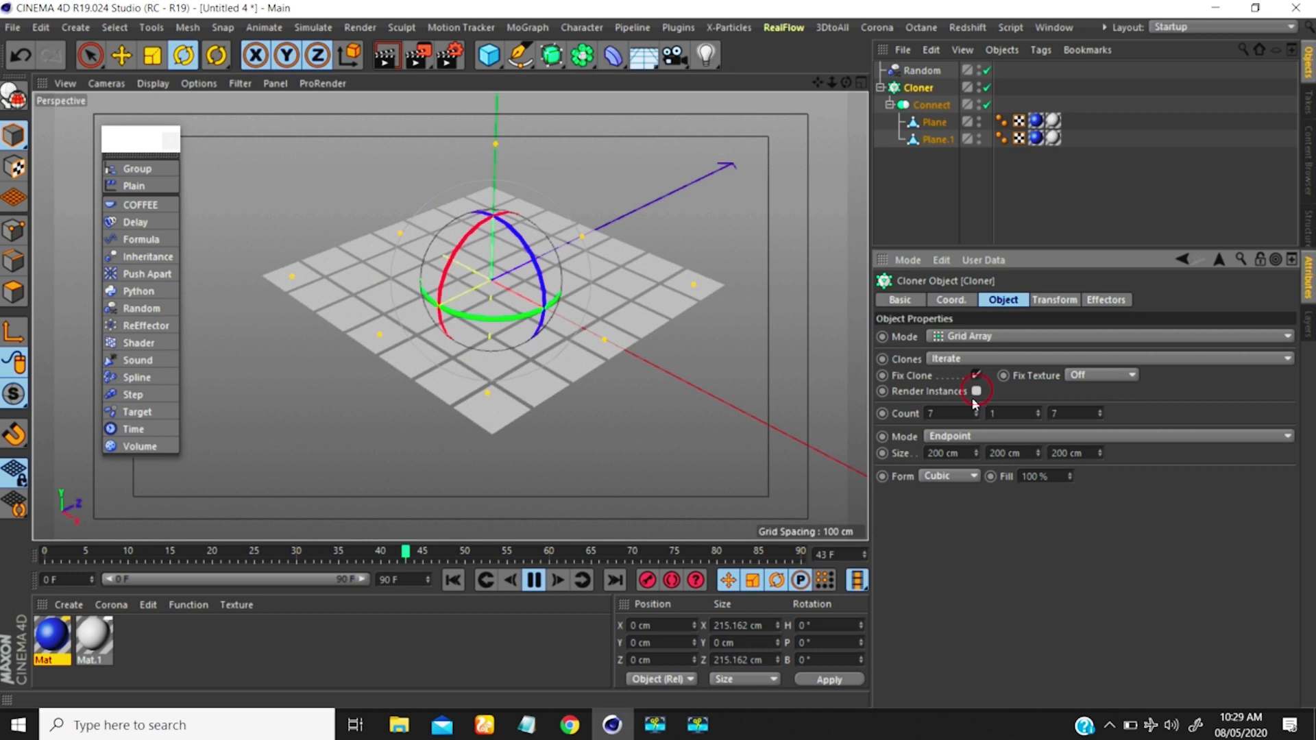
click(539, 581)
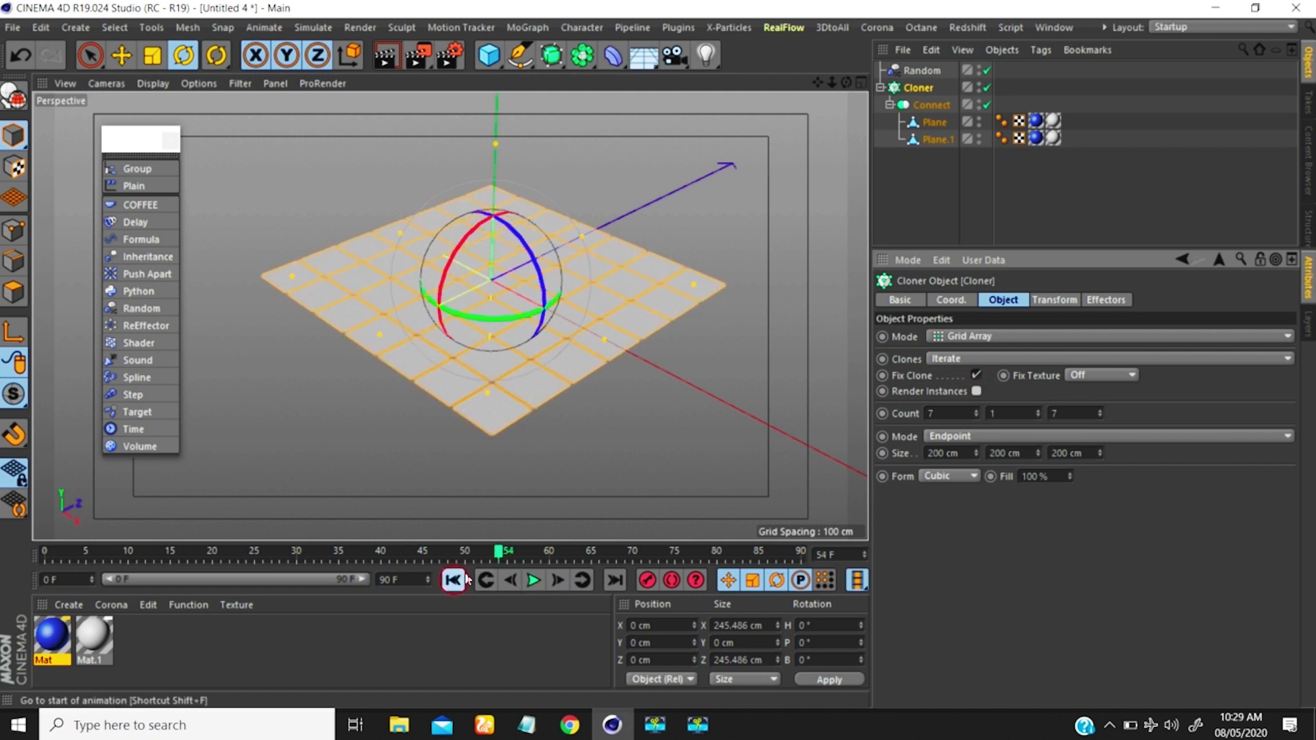
click(464, 580)
click(532, 581)
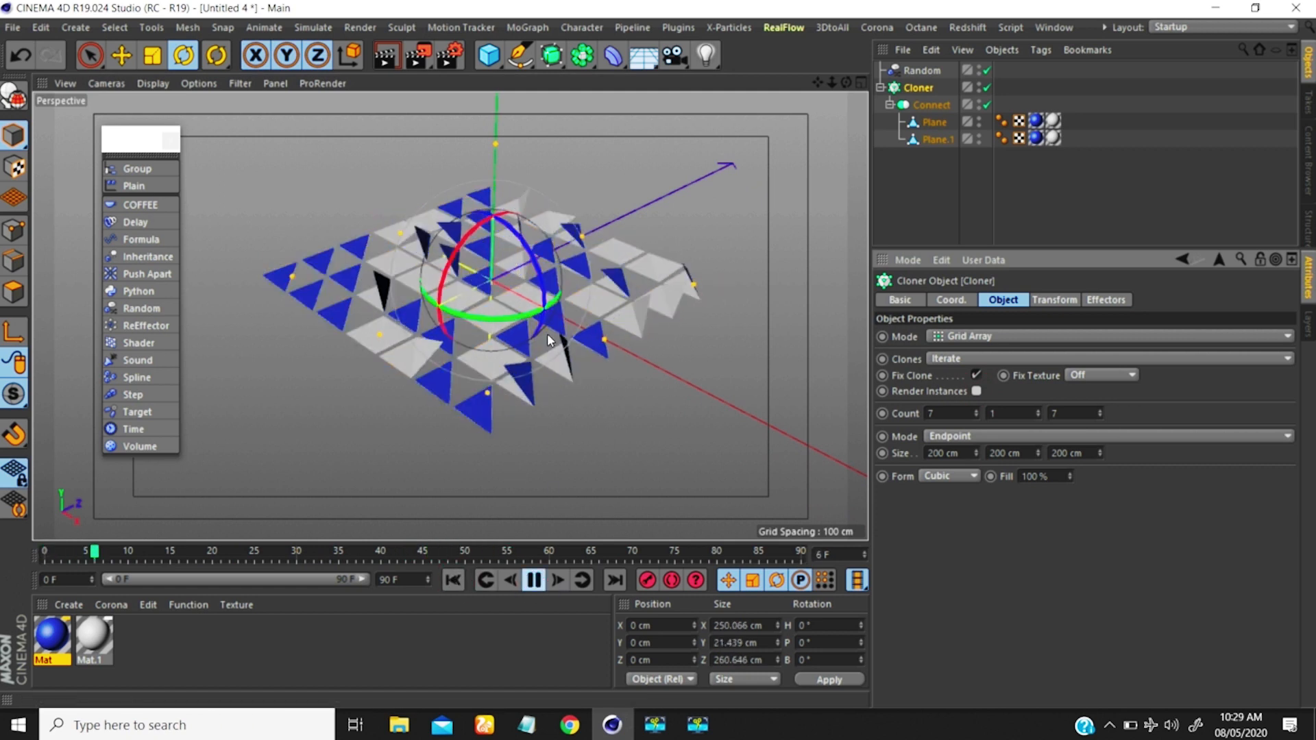
Shorten the animation by setting the timeline's end frame to 40 F
alt+drag(631, 360, 570, 345)
scroll(476, 338, up, 5)
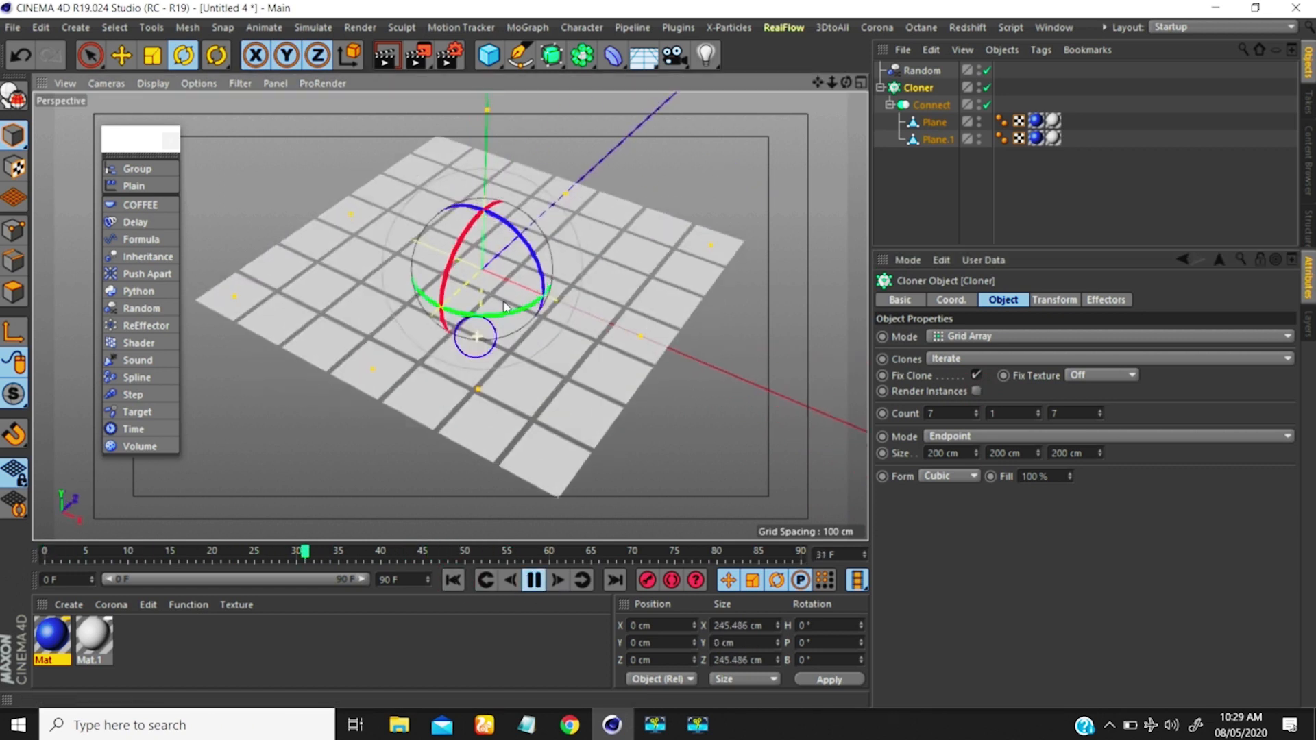
scroll(479, 337, down, 3)
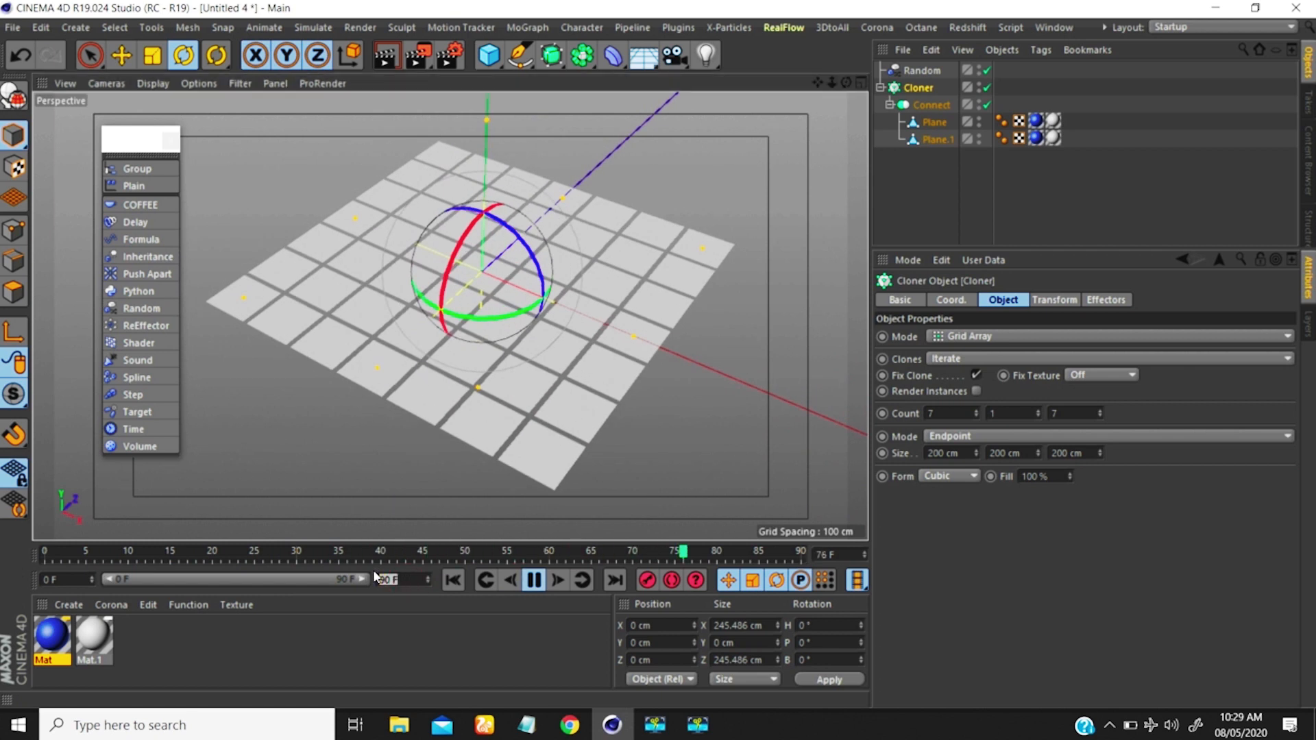
key(Return)
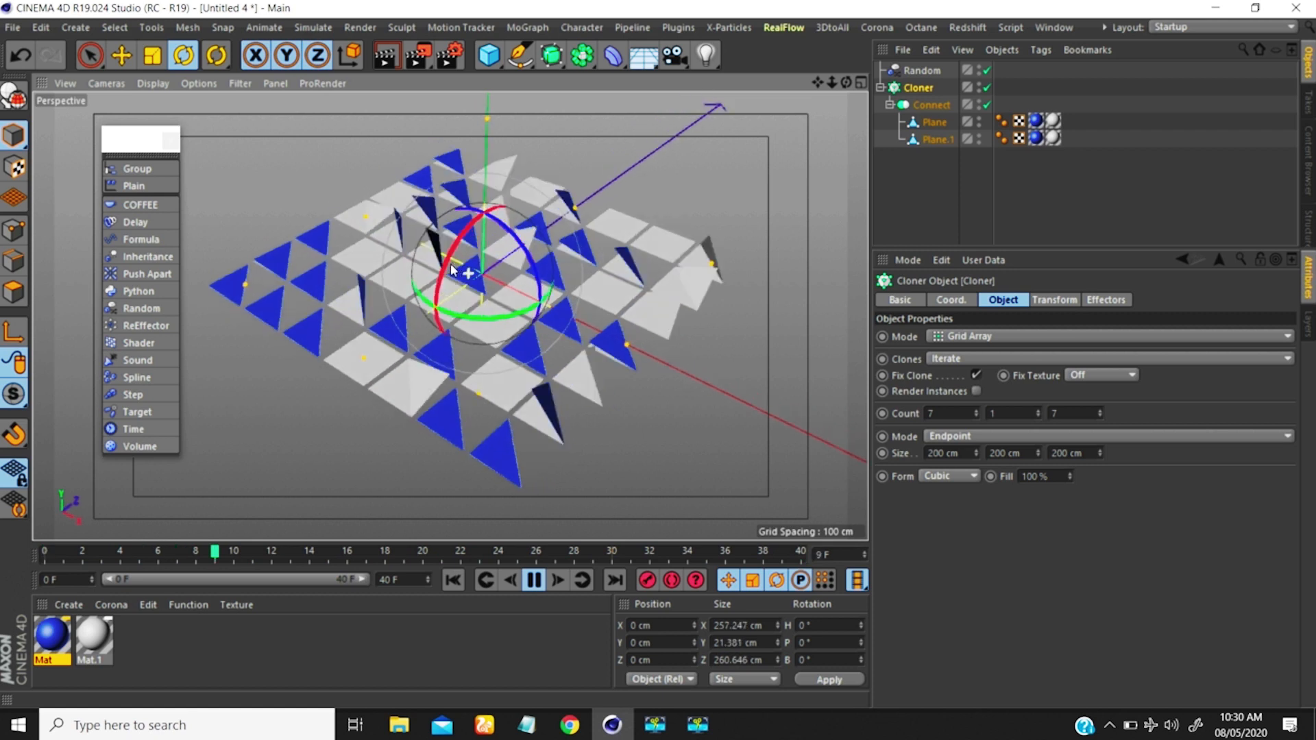
Set the Random effector's falloff shape to Linear and pause the playback
click(920, 70)
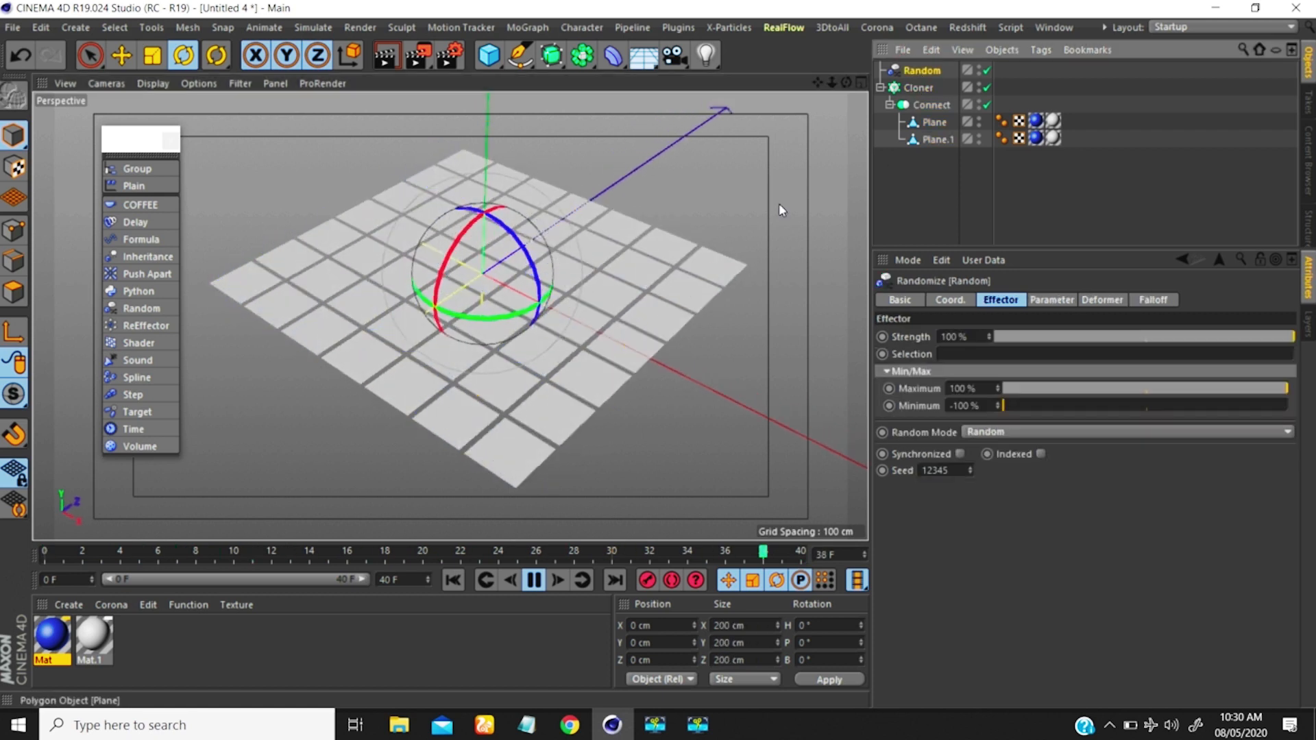
click(1151, 299)
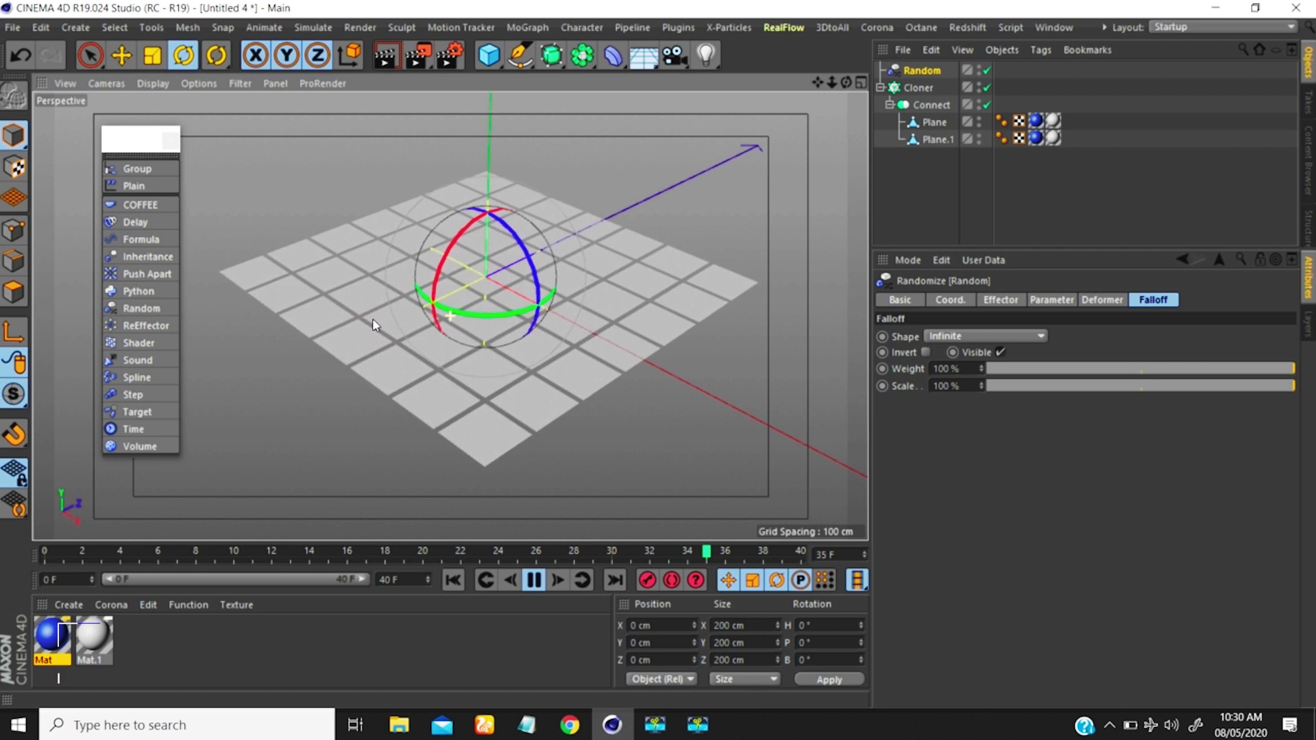
alt+drag(375, 325, 491, 319)
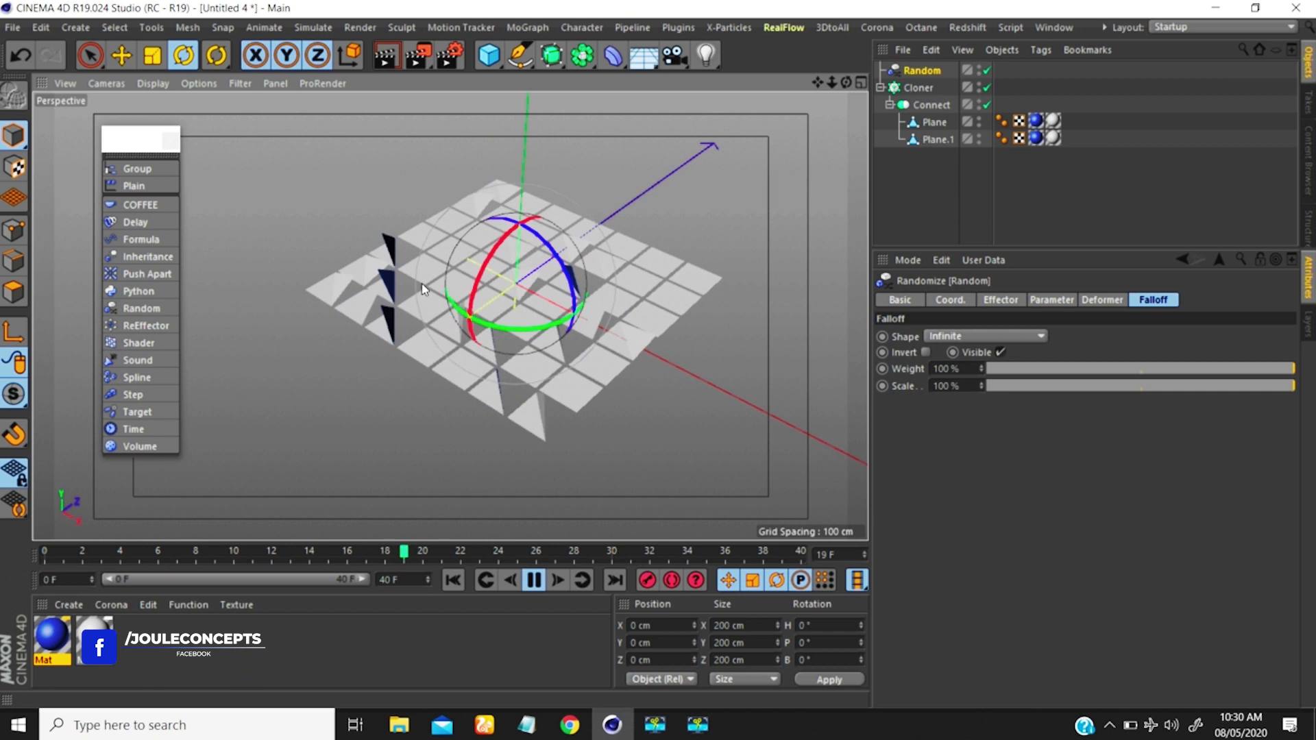
click(955, 337)
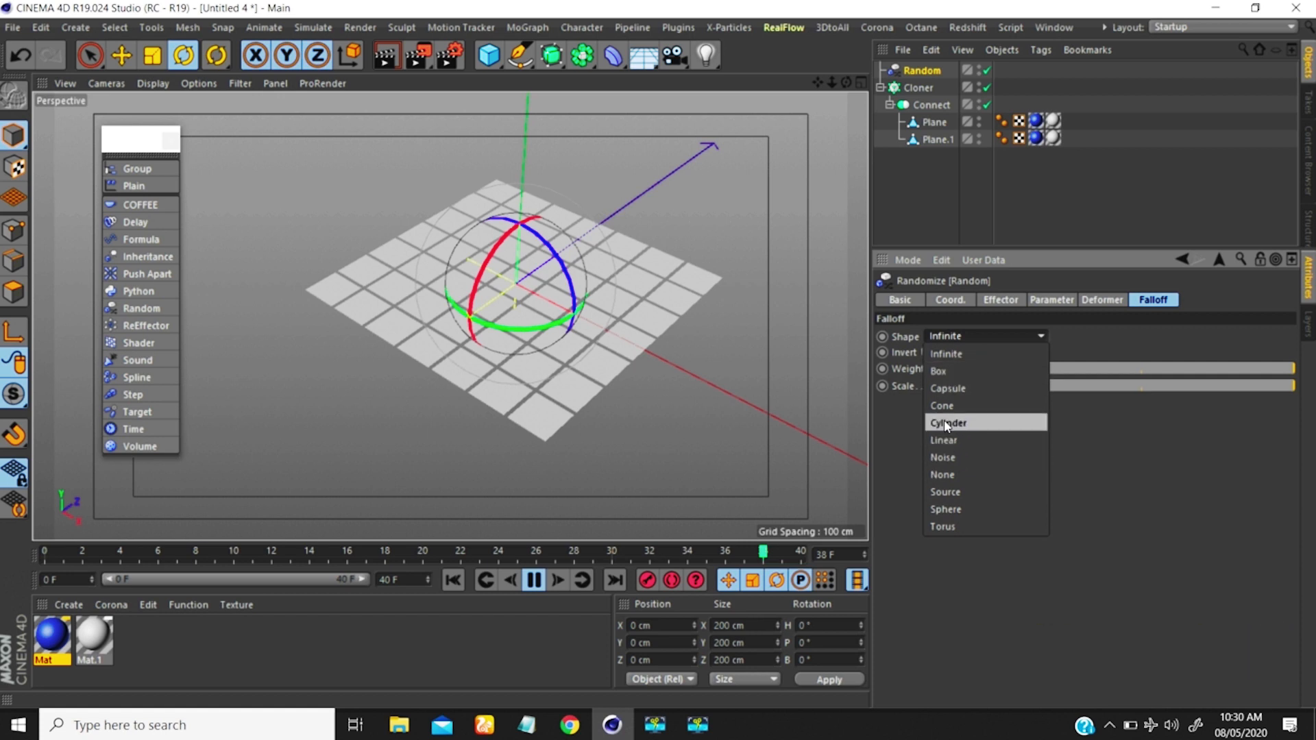
click(949, 439)
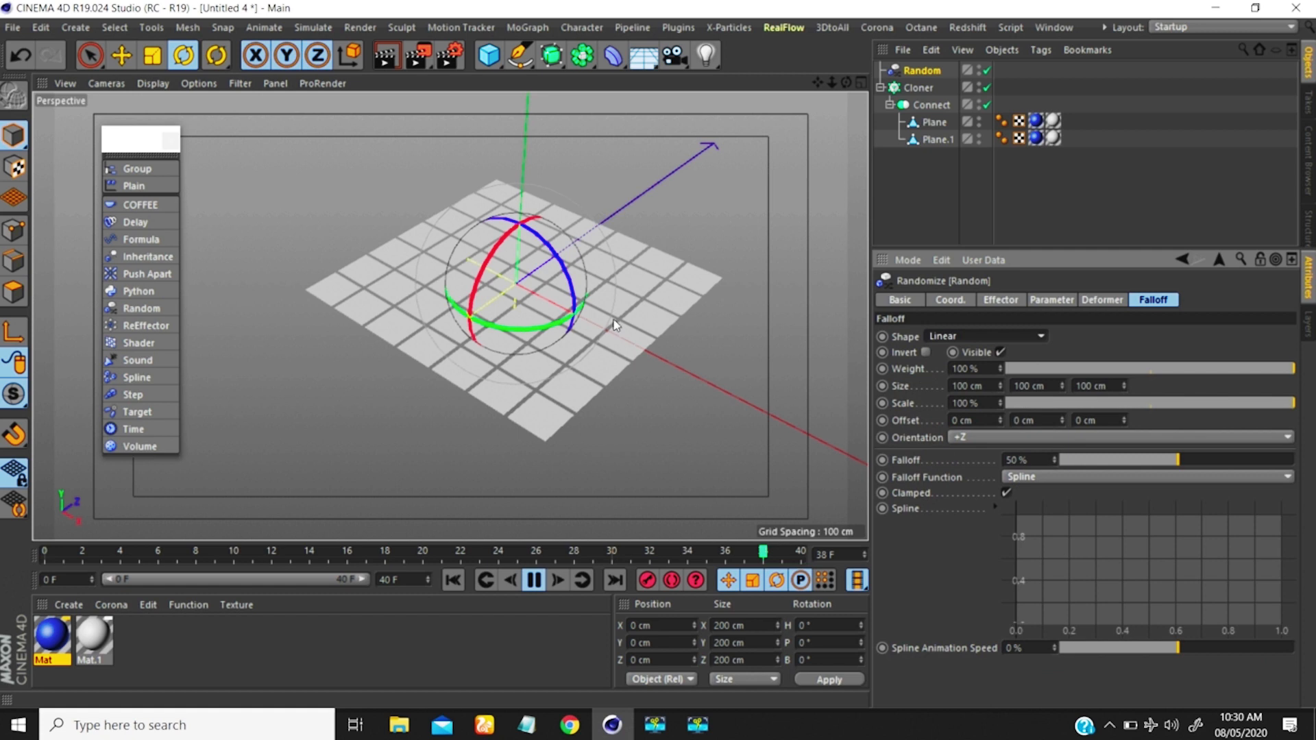
click(533, 580)
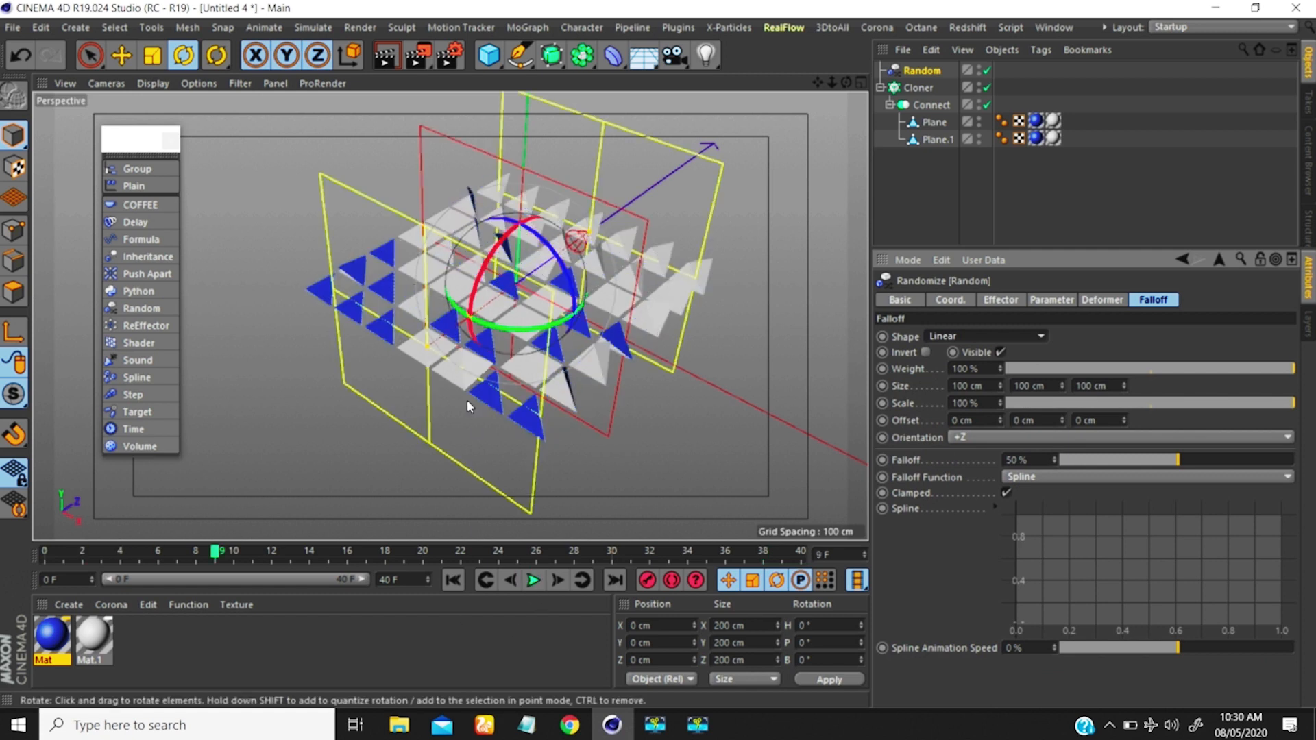
Stretch the Random effector's linear falloff along its Z axis to a size of about 147 cm
alt+drag(463, 303, 320, 382)
alt+right_drag(485, 358, 399, 430)
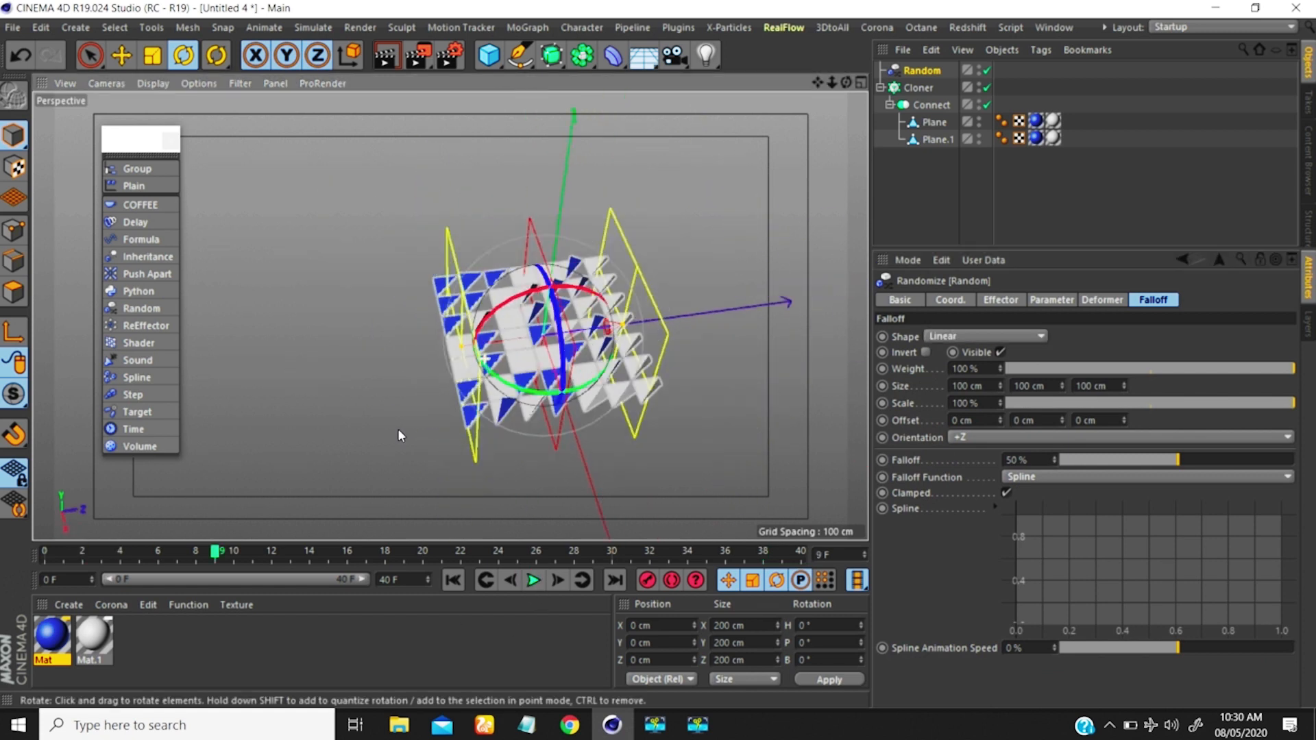
alt+drag(401, 436, 536, 388)
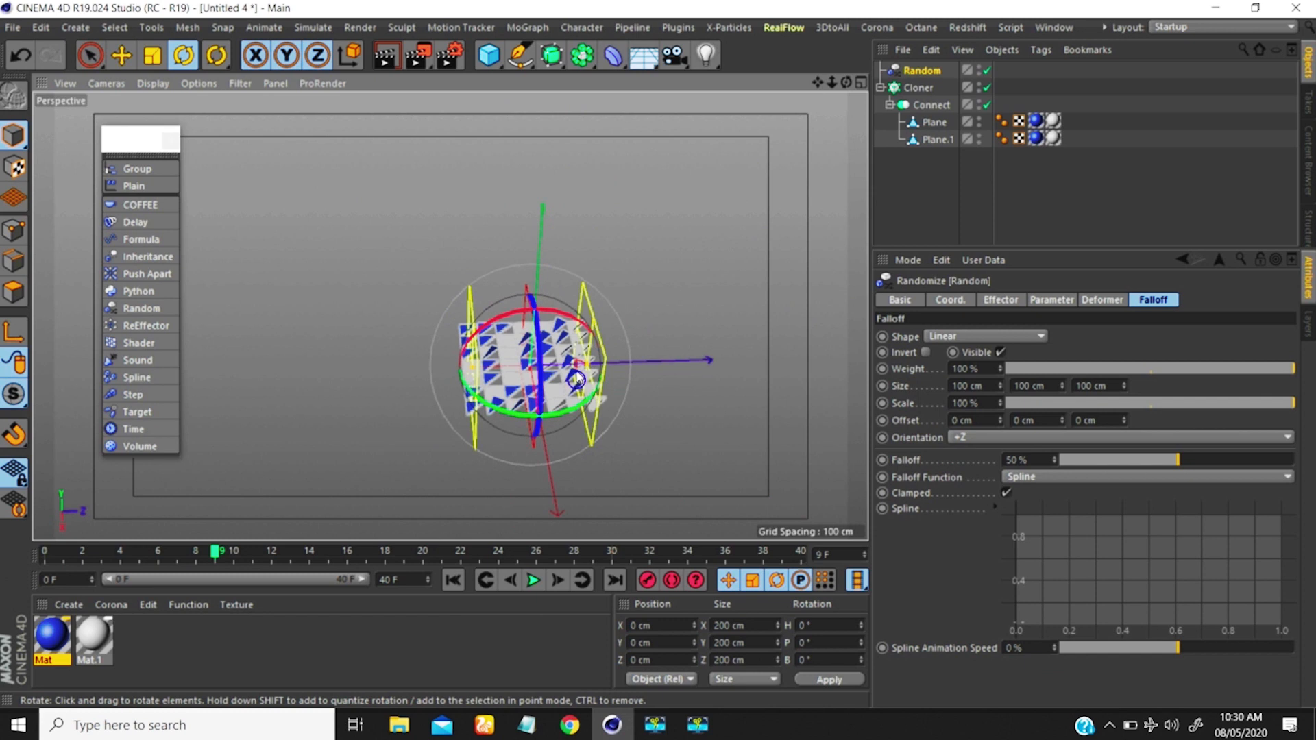
scroll(577, 376, up, 4)
drag(599, 356, 639, 356)
alt+drag(644, 422, 691, 421)
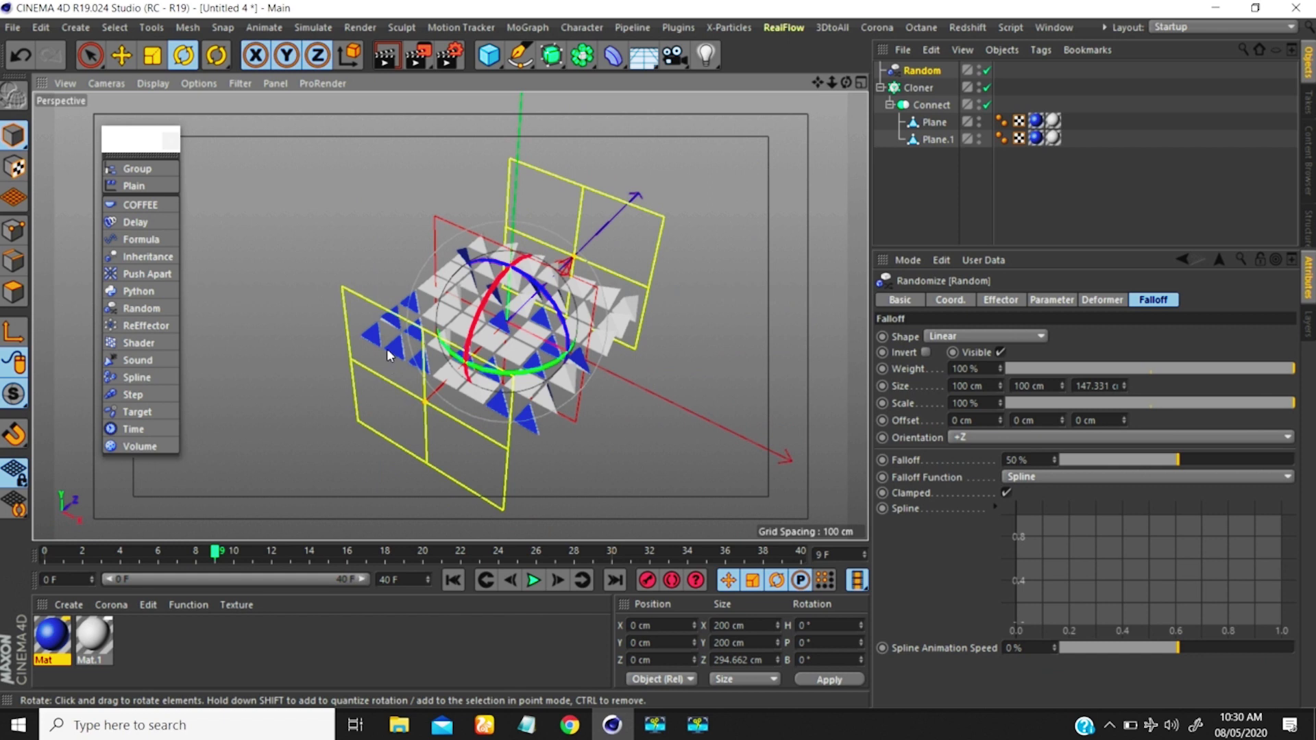
Rotate the Random effector to a heading of -50° and switch to the Move tool
click(534, 498)
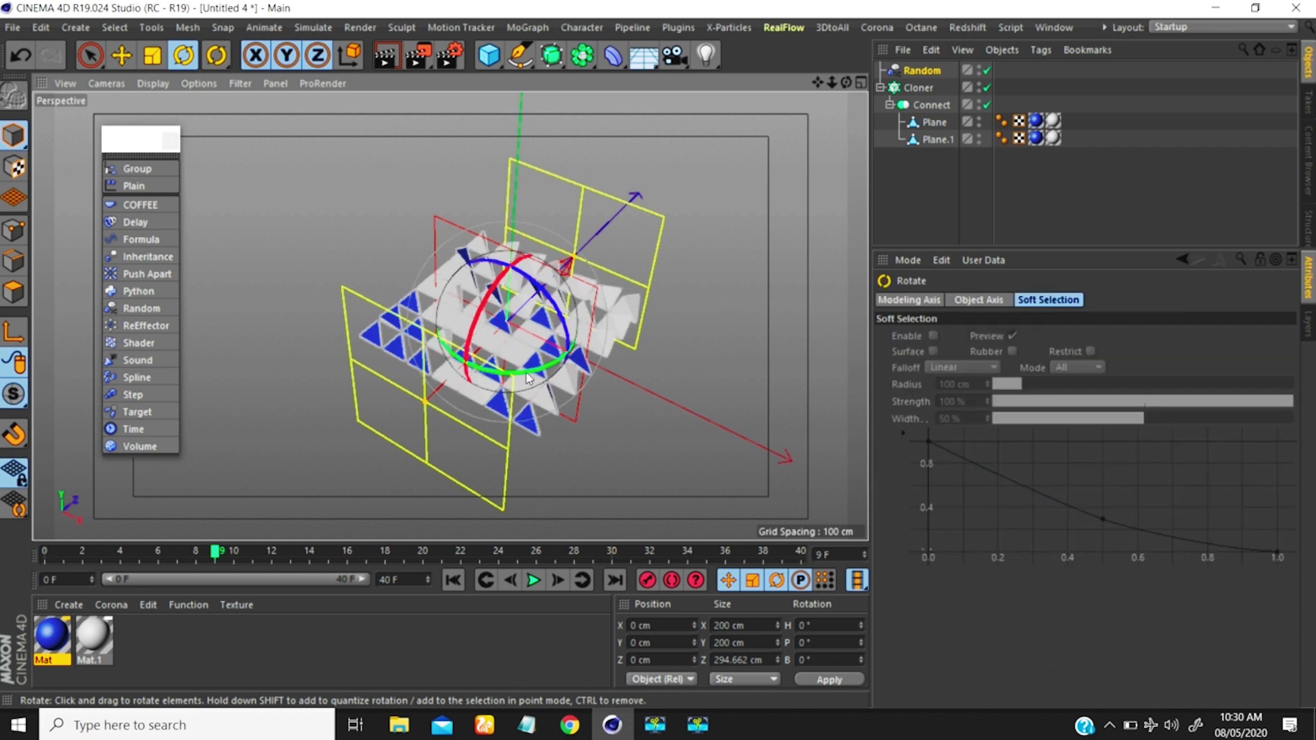
drag(513, 383, 442, 388)
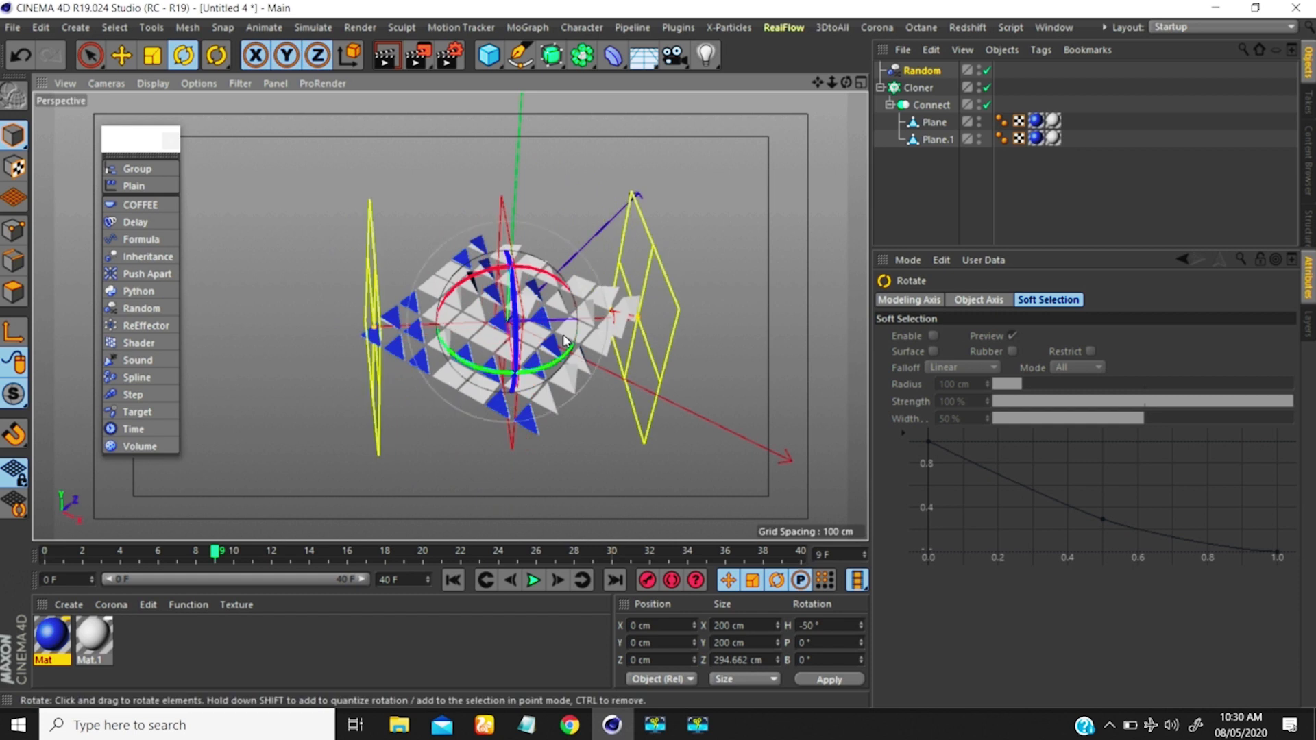
key(e)
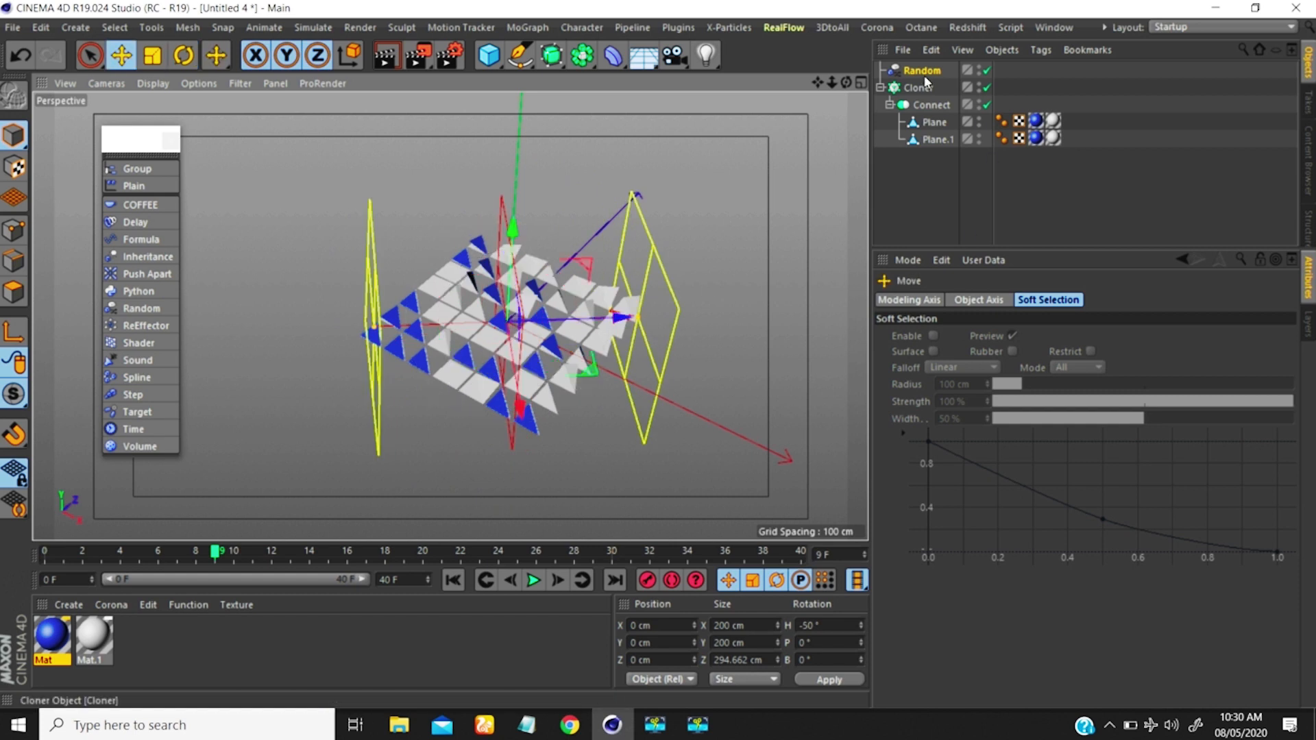
Lower the Random effector's falloff Weight to 0 % and restore it to 100 %
click(924, 71)
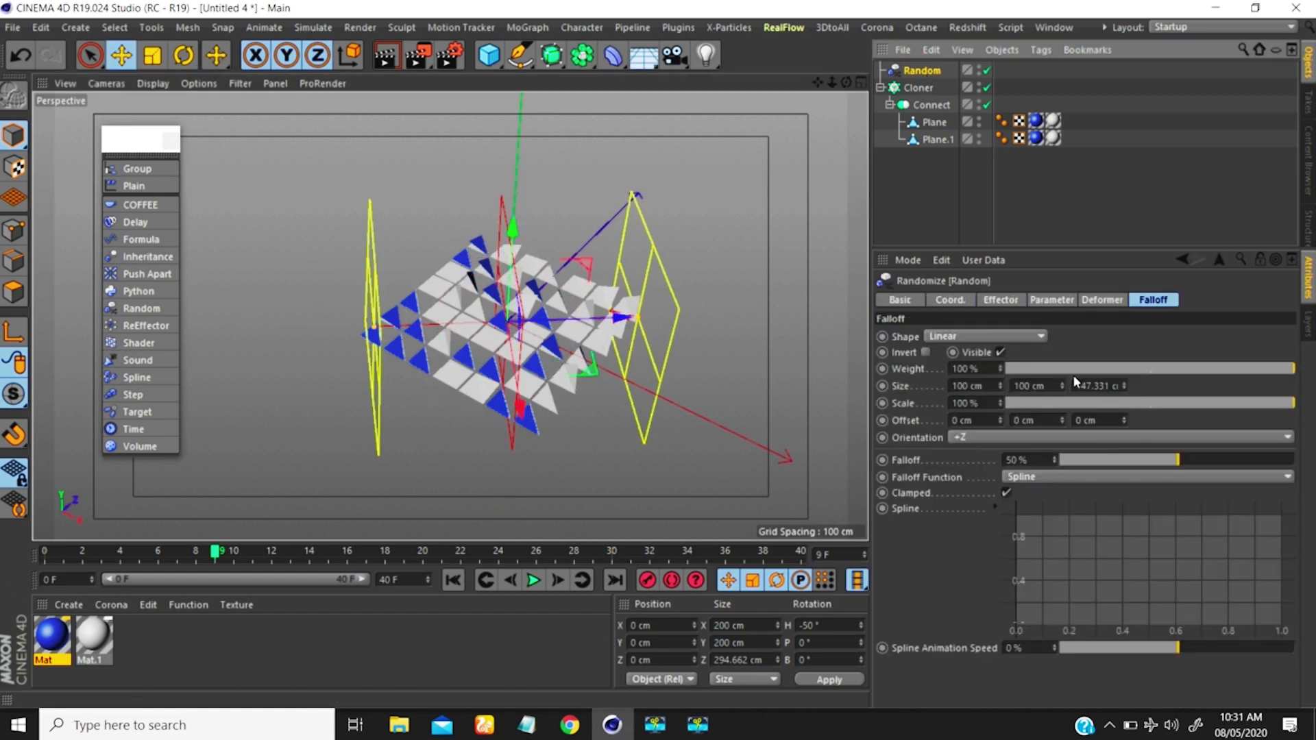
mouse_move(1185, 368)
mouse_down()
mouse_move(969, 369)
mouse_move(1276, 374)
mouse_move(877, 378)
mouse_up()
mouse_move(1082, 372)
mouse_down()
mouse_move(1291, 373)
mouse_move(821, 388)
mouse_move(1291, 376)
mouse_move(757, 397)
mouse_up()
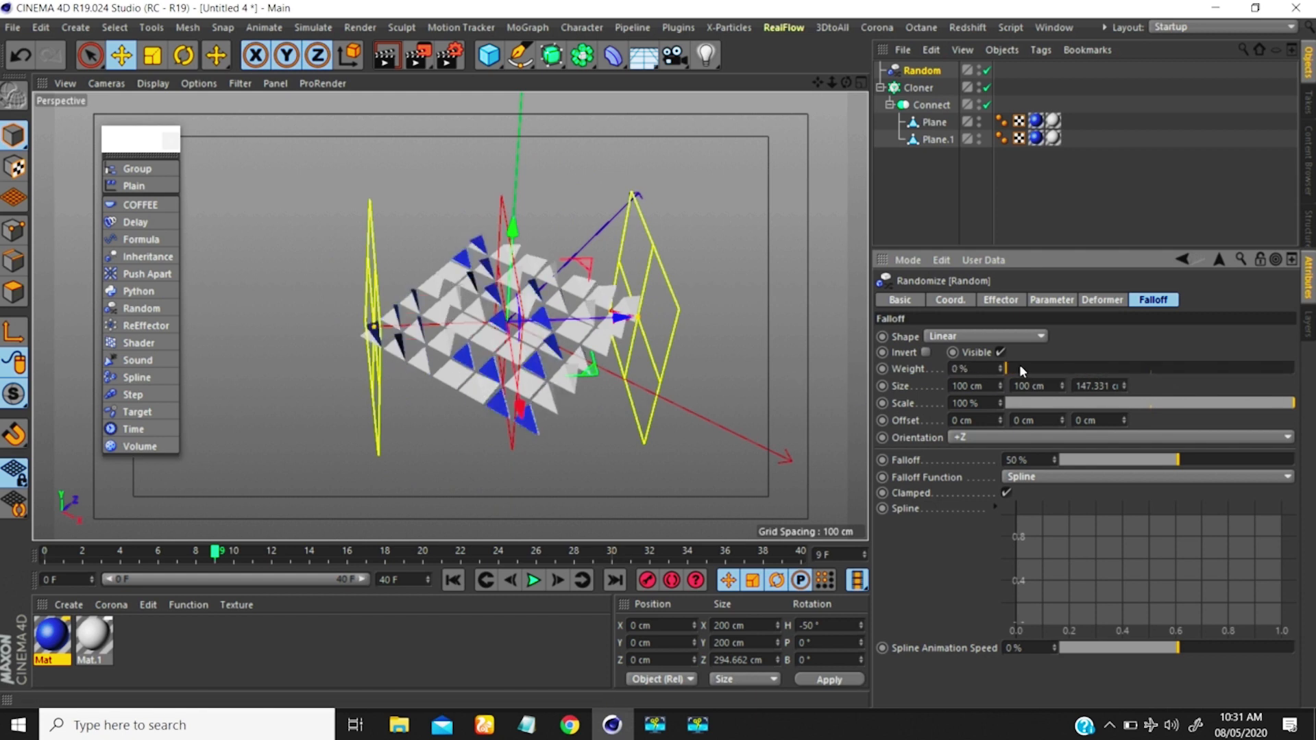
drag(1019, 370, 1291, 371)
Try the falloff's Invert option and hide its viewport guide, returning both settings to how they were
click(926, 352)
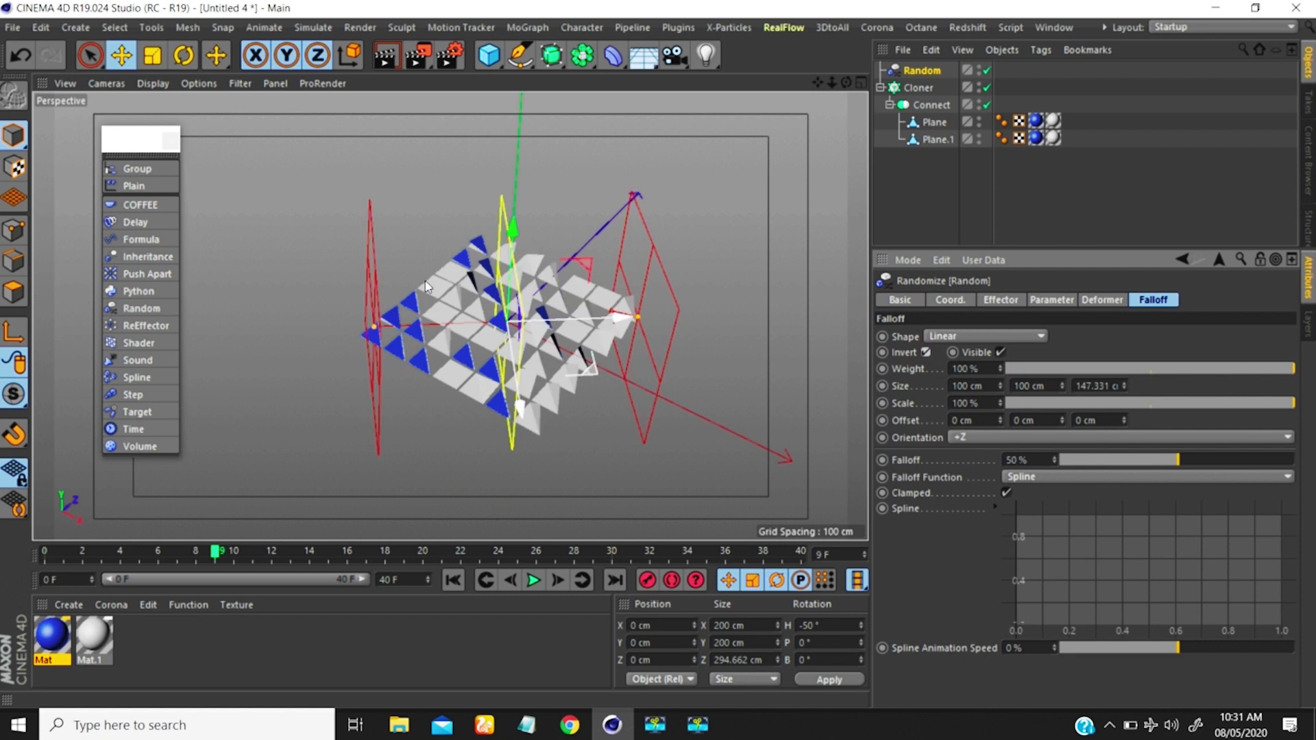
click(926, 351)
click(1000, 352)
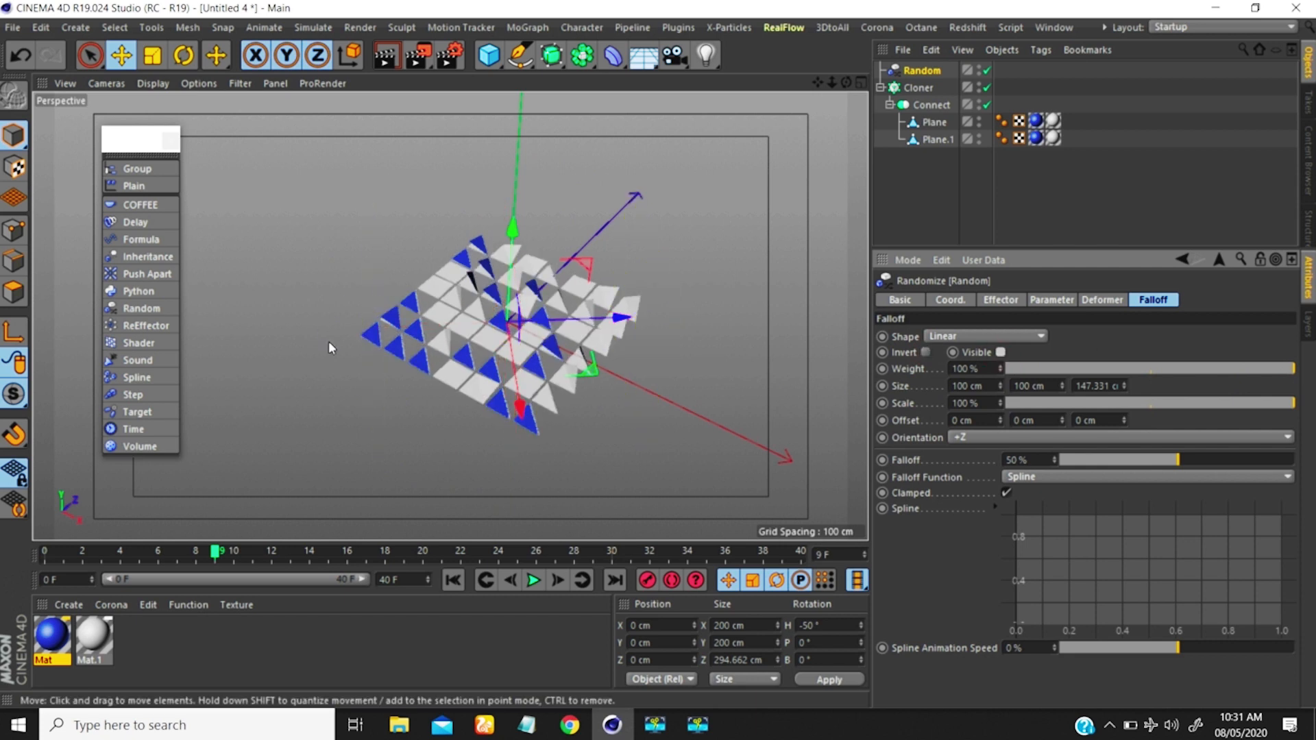
click(1000, 353)
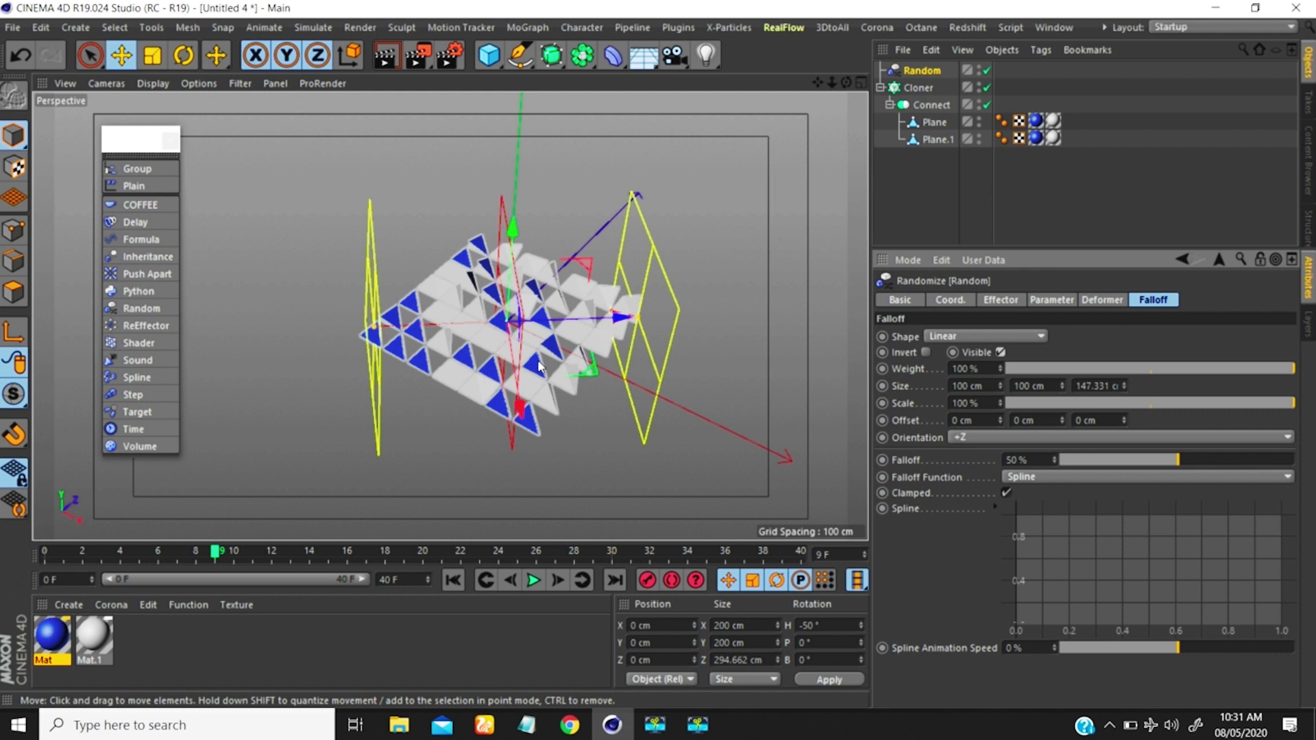
Set the linear falloff's Falloff value to 0 %
alt+drag(536, 364, 526, 264)
mouse_move(503, 397)
alt+mouse_down()
mouse_move(528, 312)
mouse_move(492, 276)
mouse_move(536, 310)
alt+mouse_up()
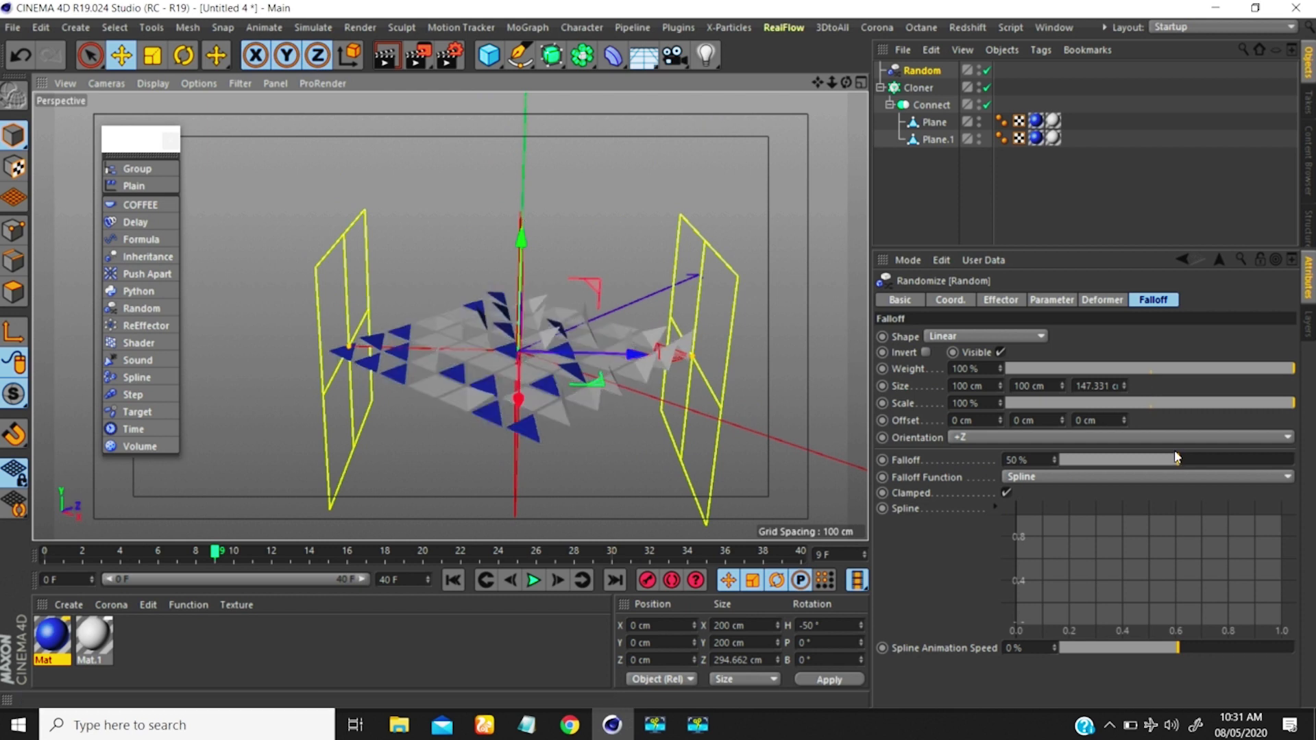
drag(1176, 457, 879, 468)
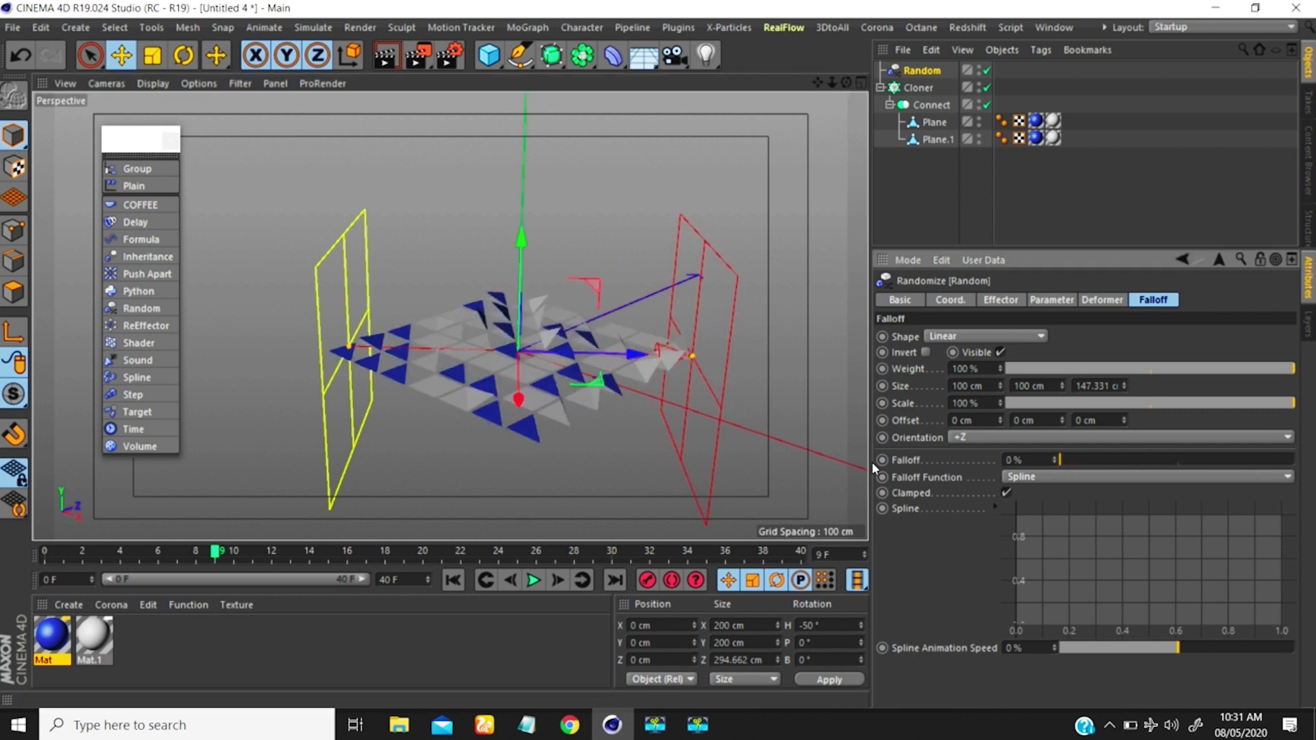
Slide the Random effector back and forth across the playing grid to near its centre and narrow the falloff's Z size to about 24 cm
drag(626, 353, 459, 363)
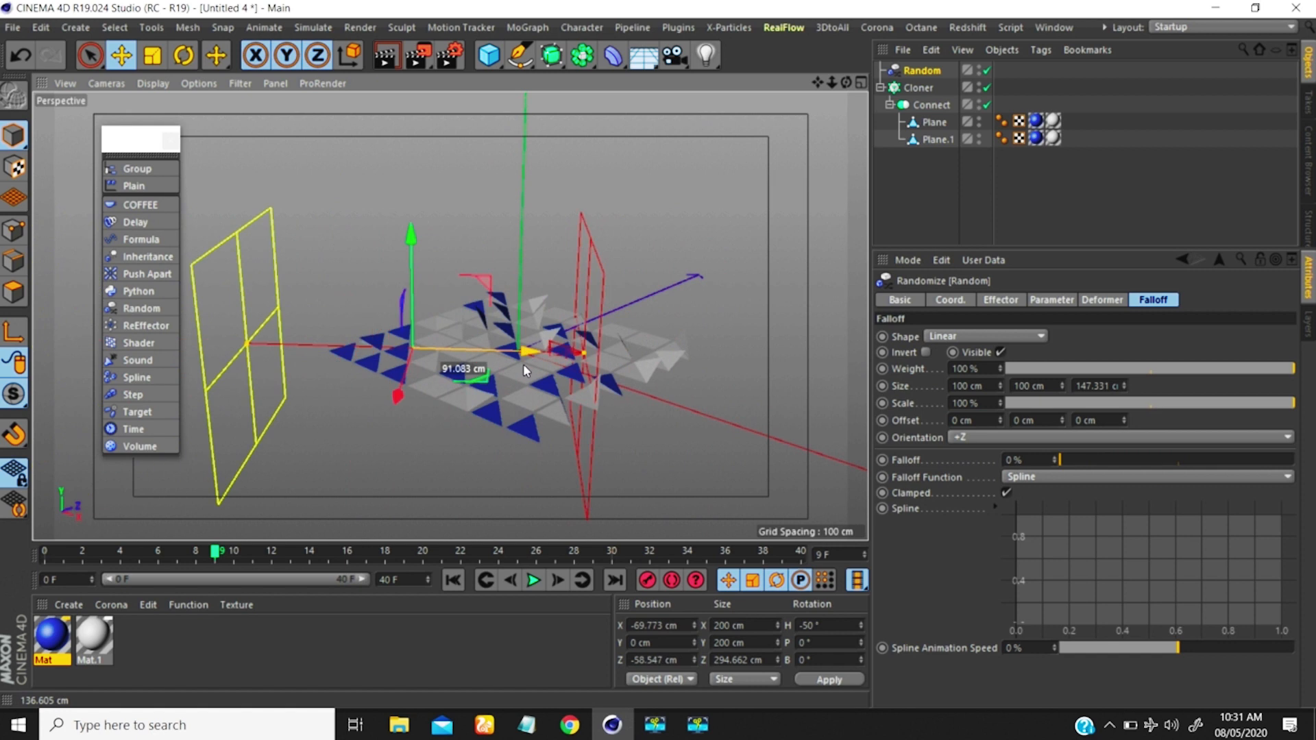
click(531, 580)
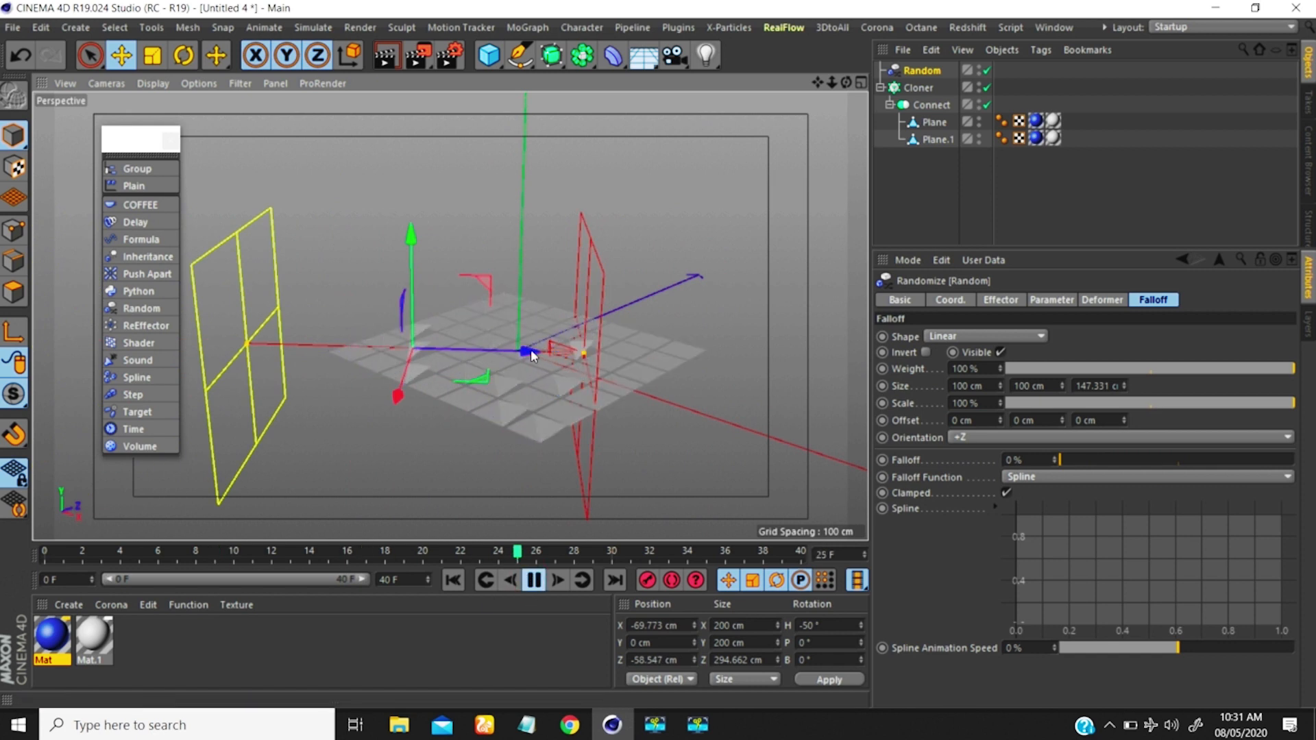
drag(530, 349, 384, 351)
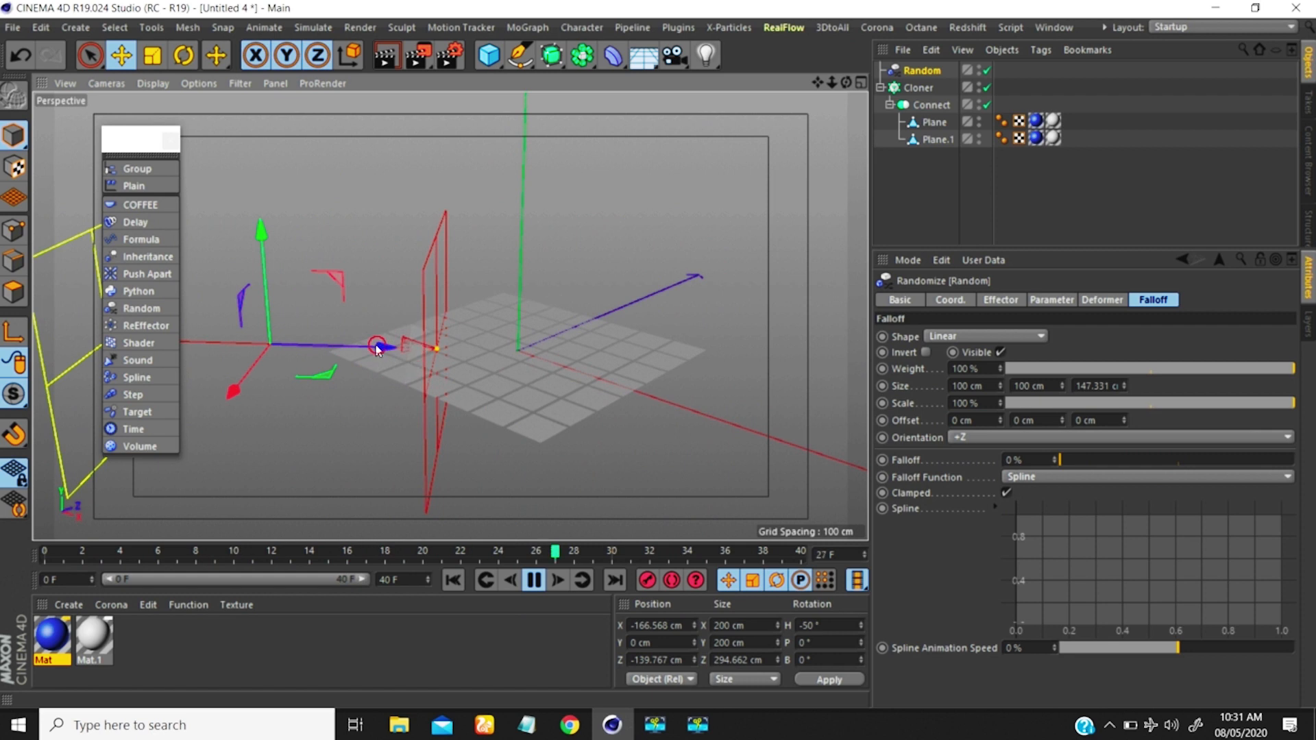
drag(377, 349, 318, 343)
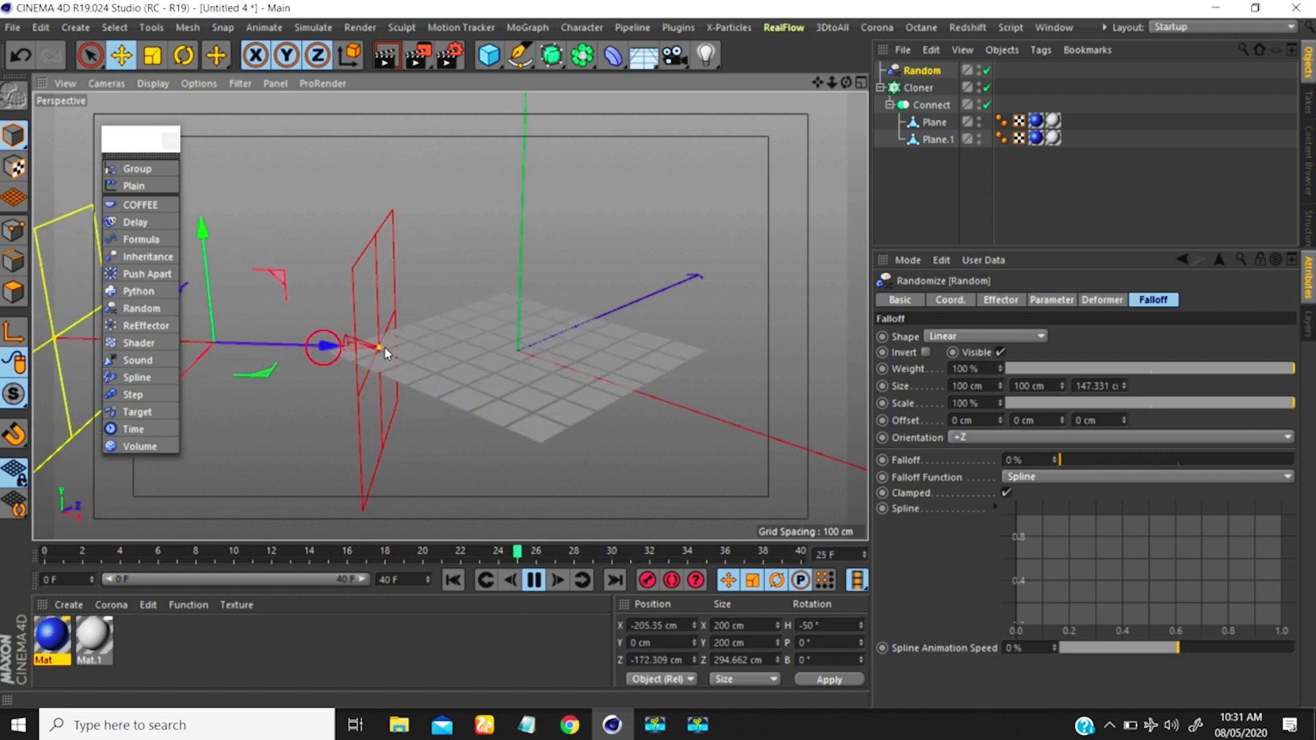
drag(385, 352, 619, 372)
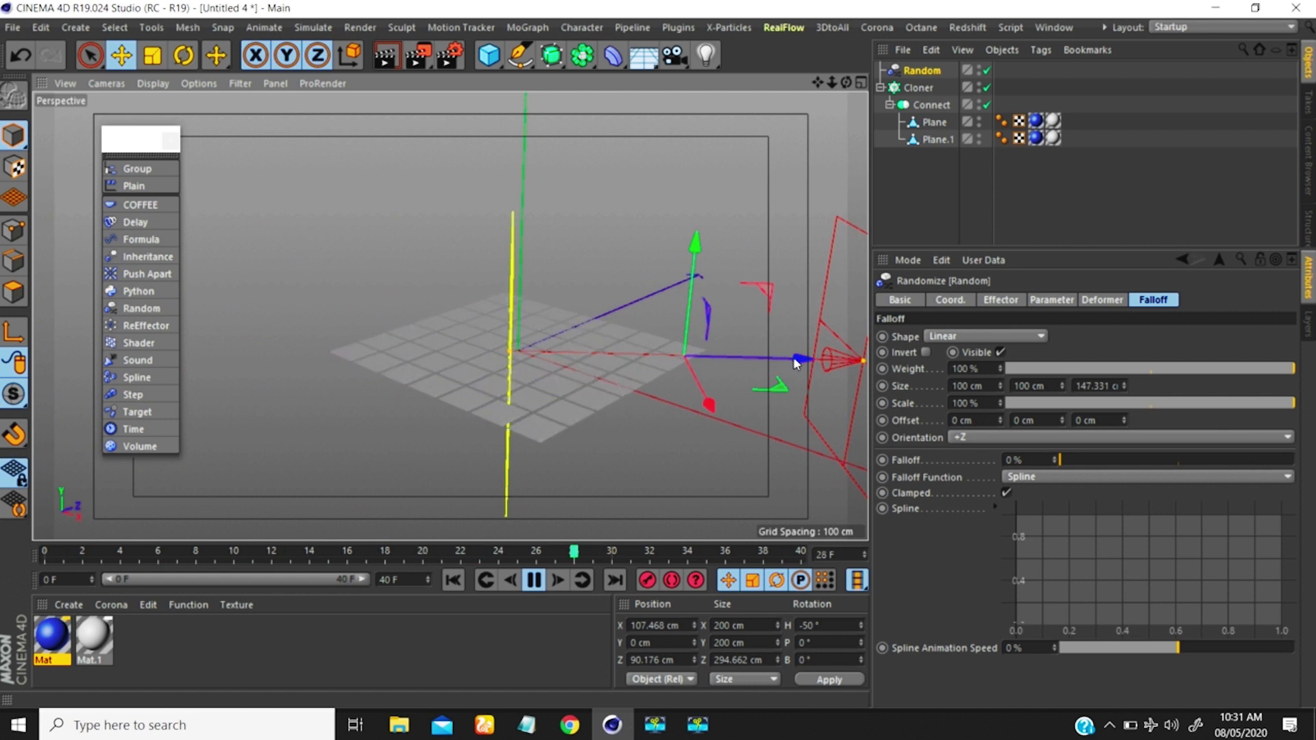
drag(795, 363, 624, 359)
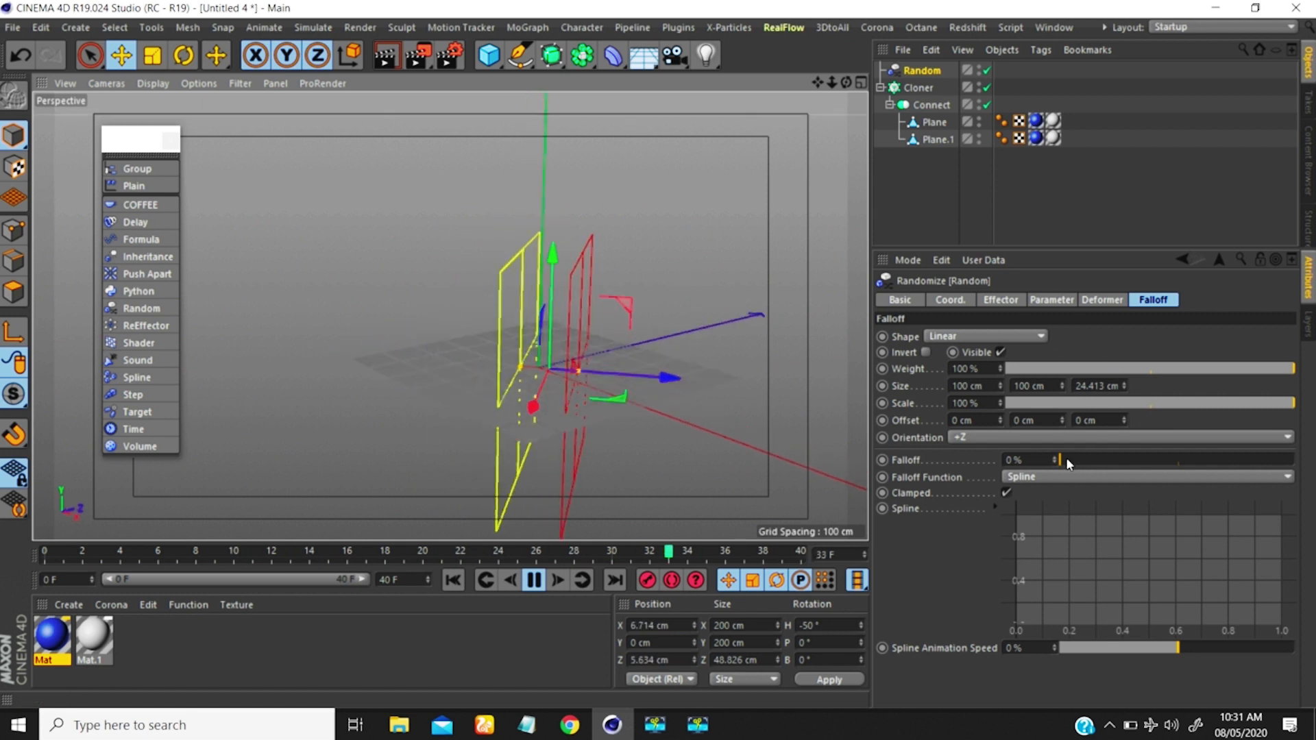
Set the Random effector's Falloff value to 100 % and change the falloff shape to Box
drag(1066, 459, 1294, 459)
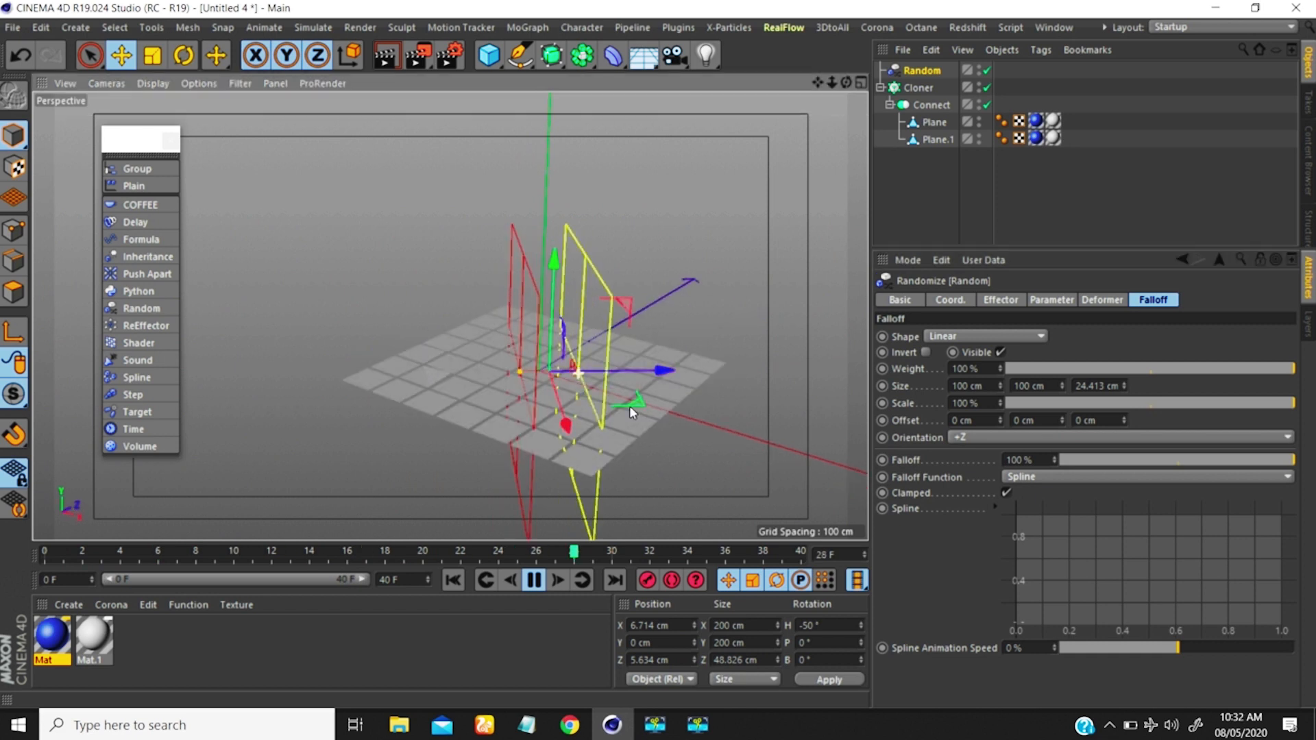
click(990, 337)
click(959, 373)
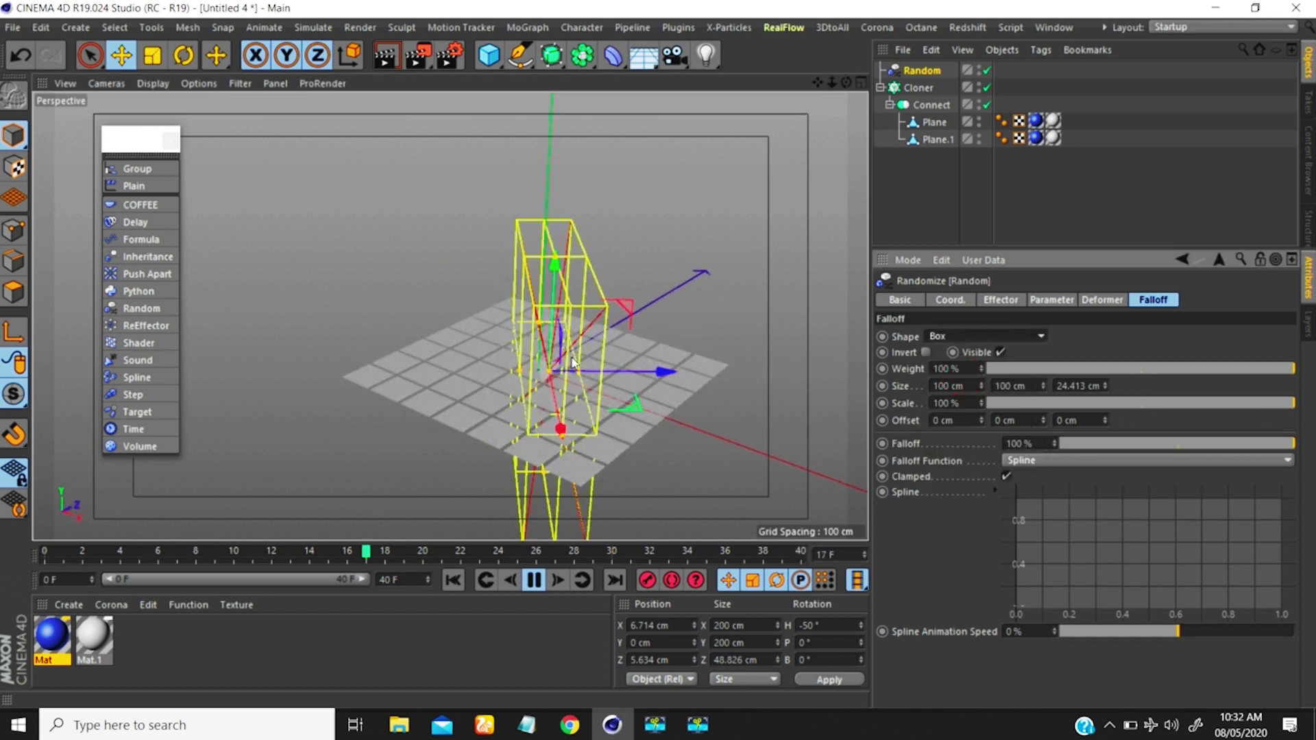
Resize the Random effector's box falloff freehand to about 78 cm in X, 34 cm in Y and 70 cm in Z
drag(579, 374, 719, 353)
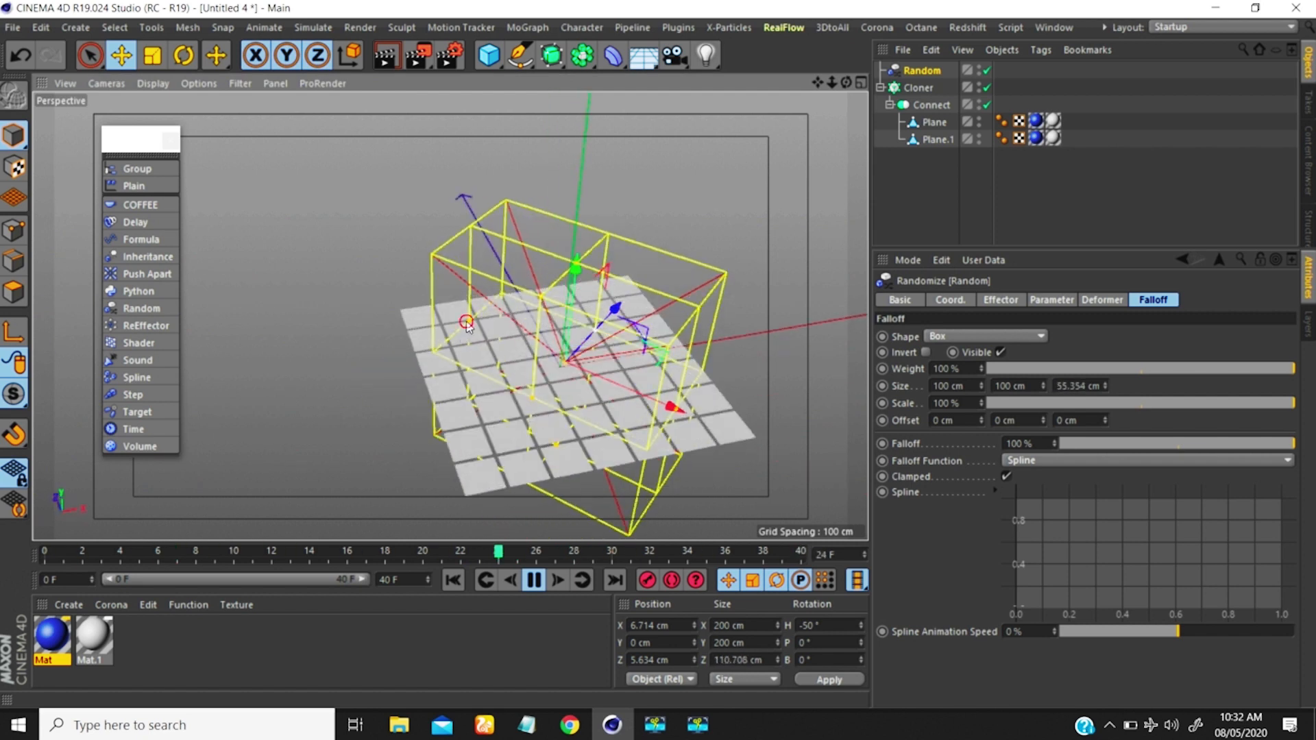
drag(470, 329, 527, 348)
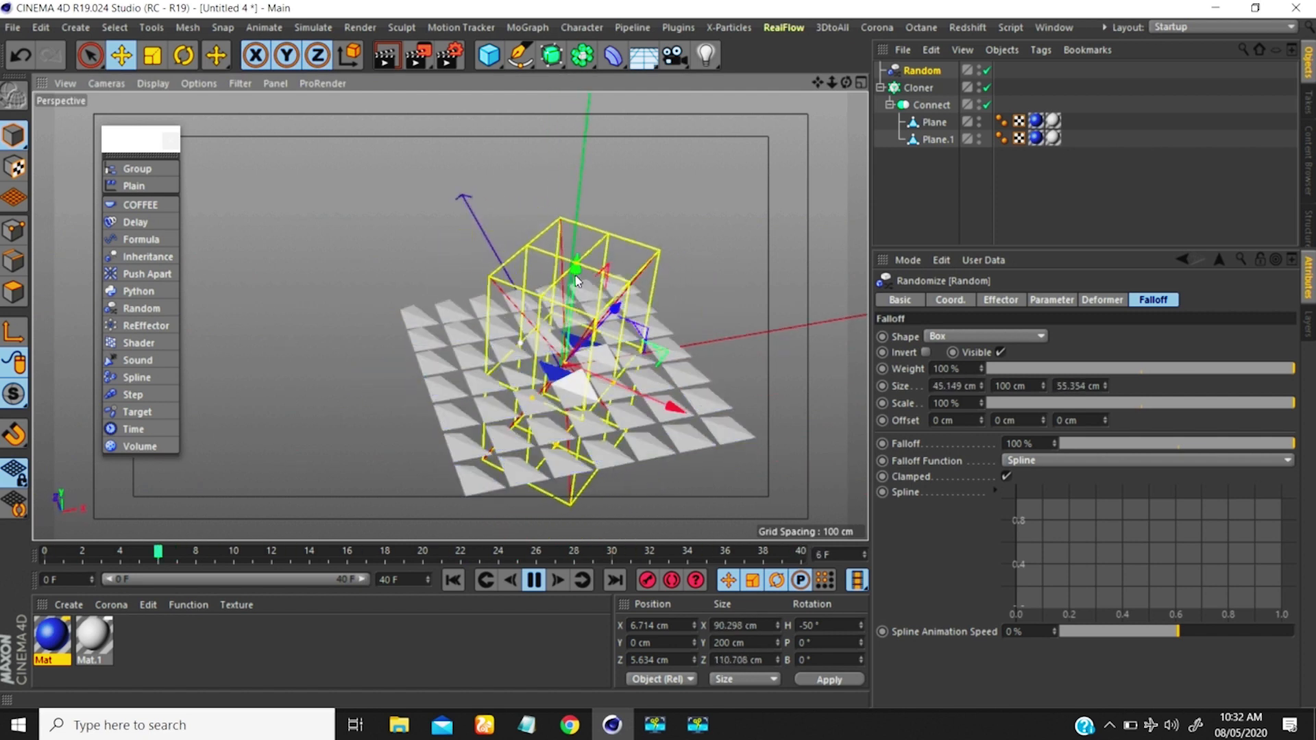
drag(578, 278, 683, 363)
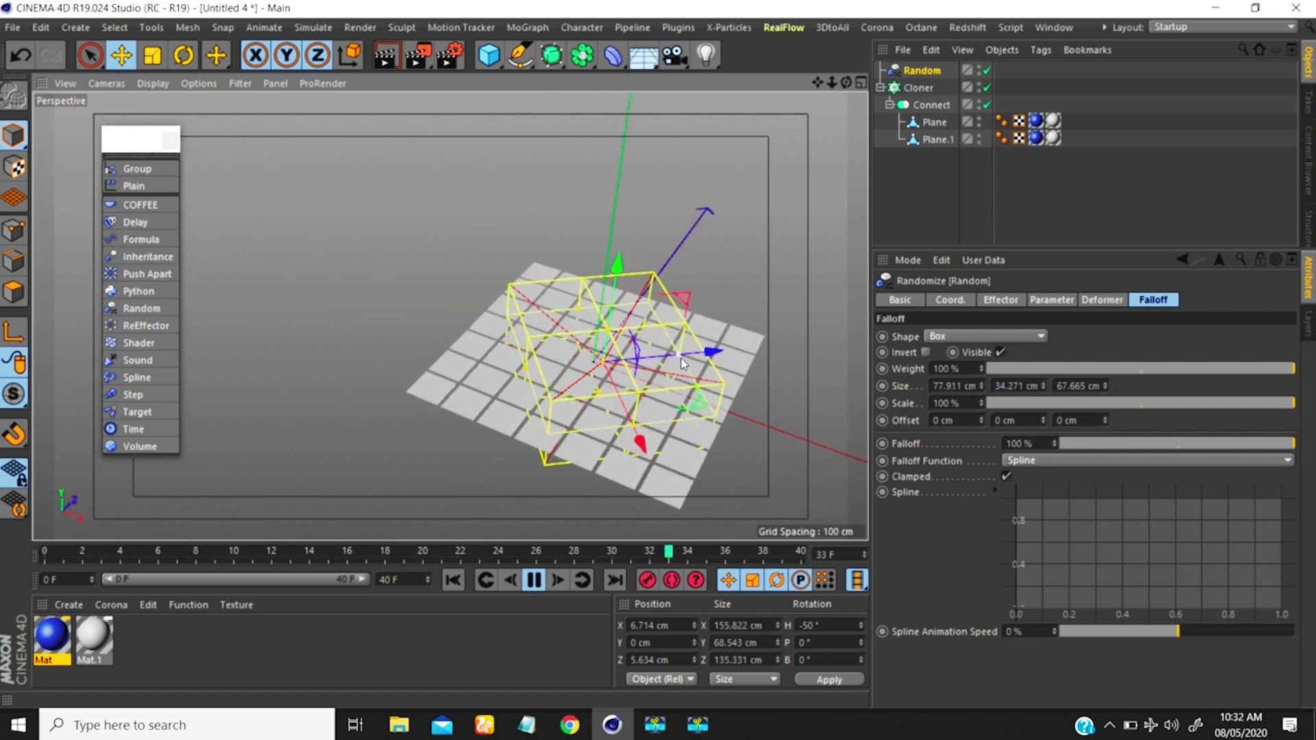
alt+middle_drag(651, 353, 509, 348)
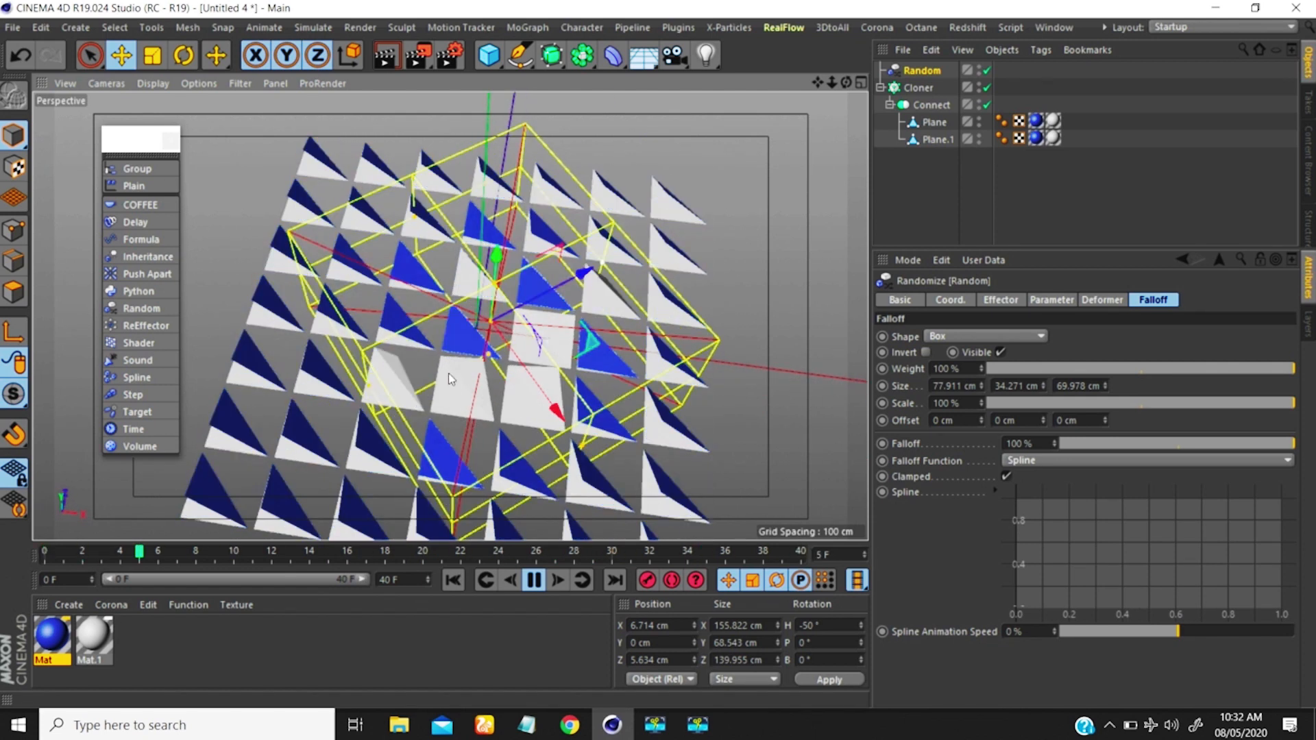
scroll(494, 333, down, 2)
Change the falloff shape to Sphere and widen it over the grid to about 109 cm in X and 111 cm in Z
click(956, 336)
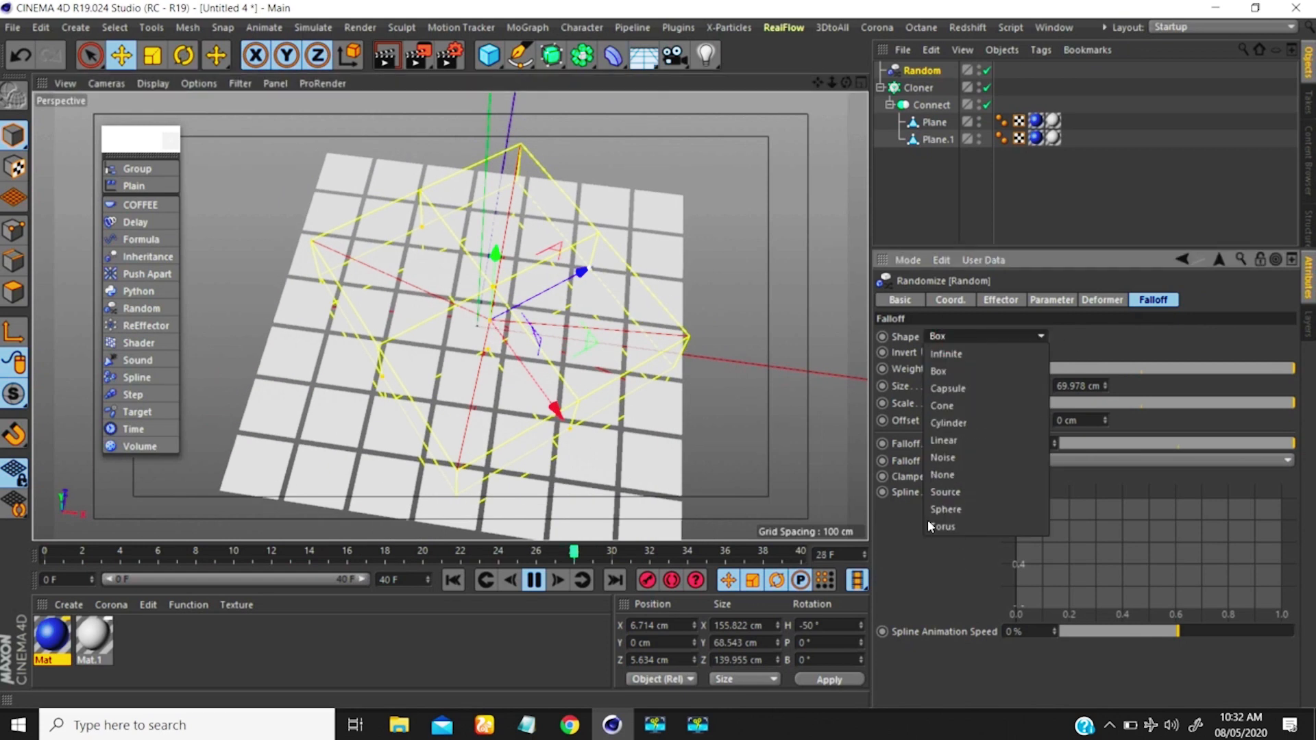
click(946, 510)
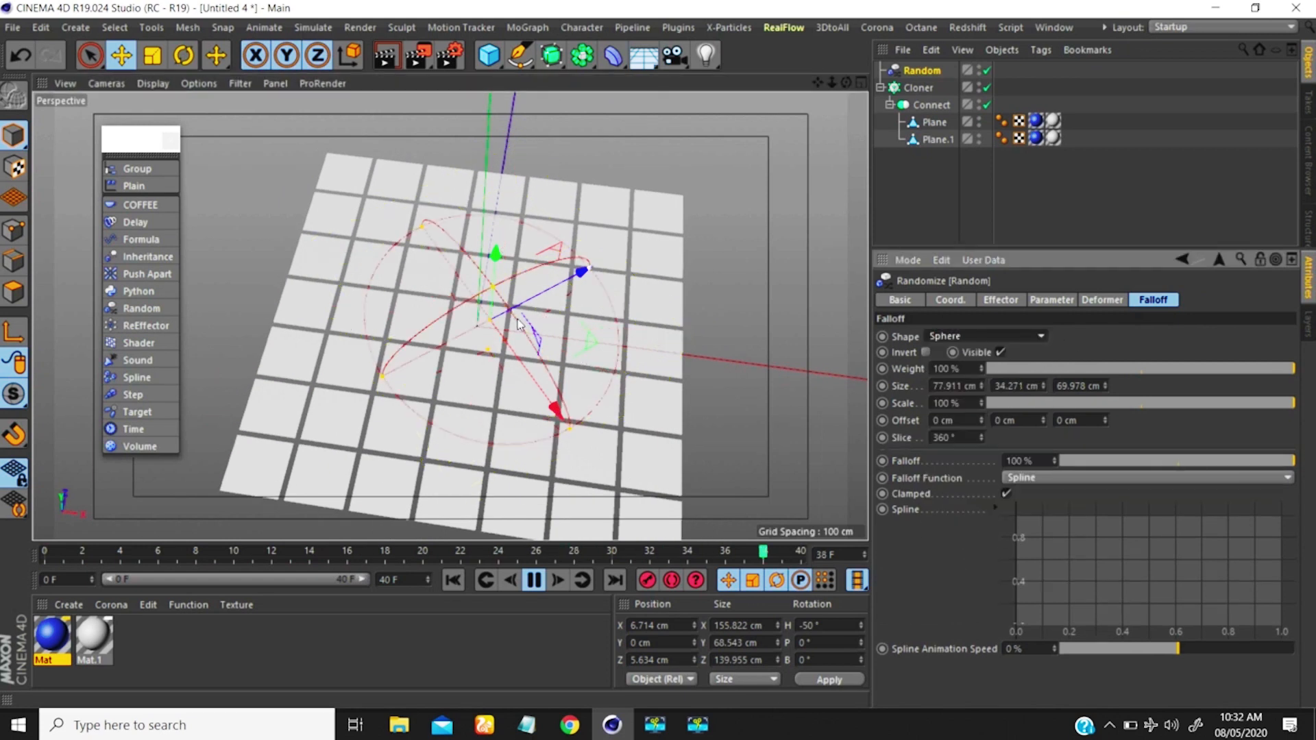
alt+drag(519, 324, 484, 300)
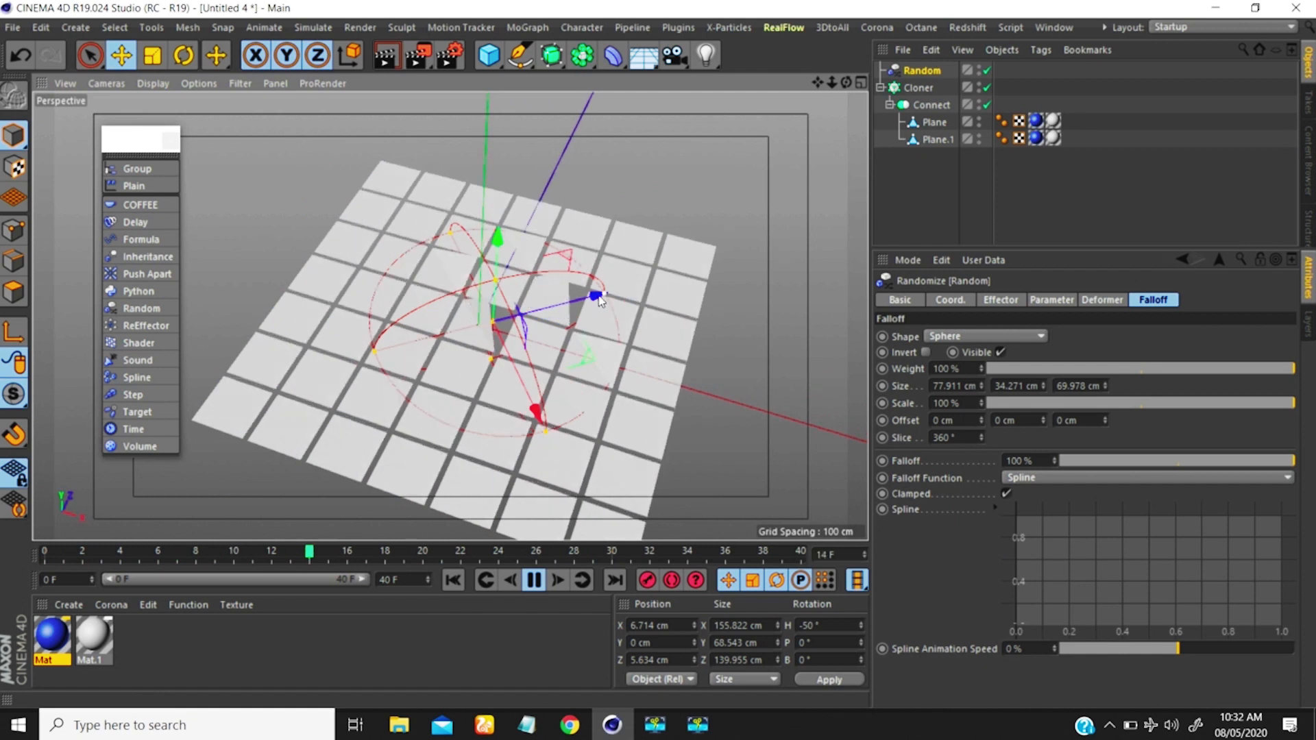
drag(597, 299, 668, 281)
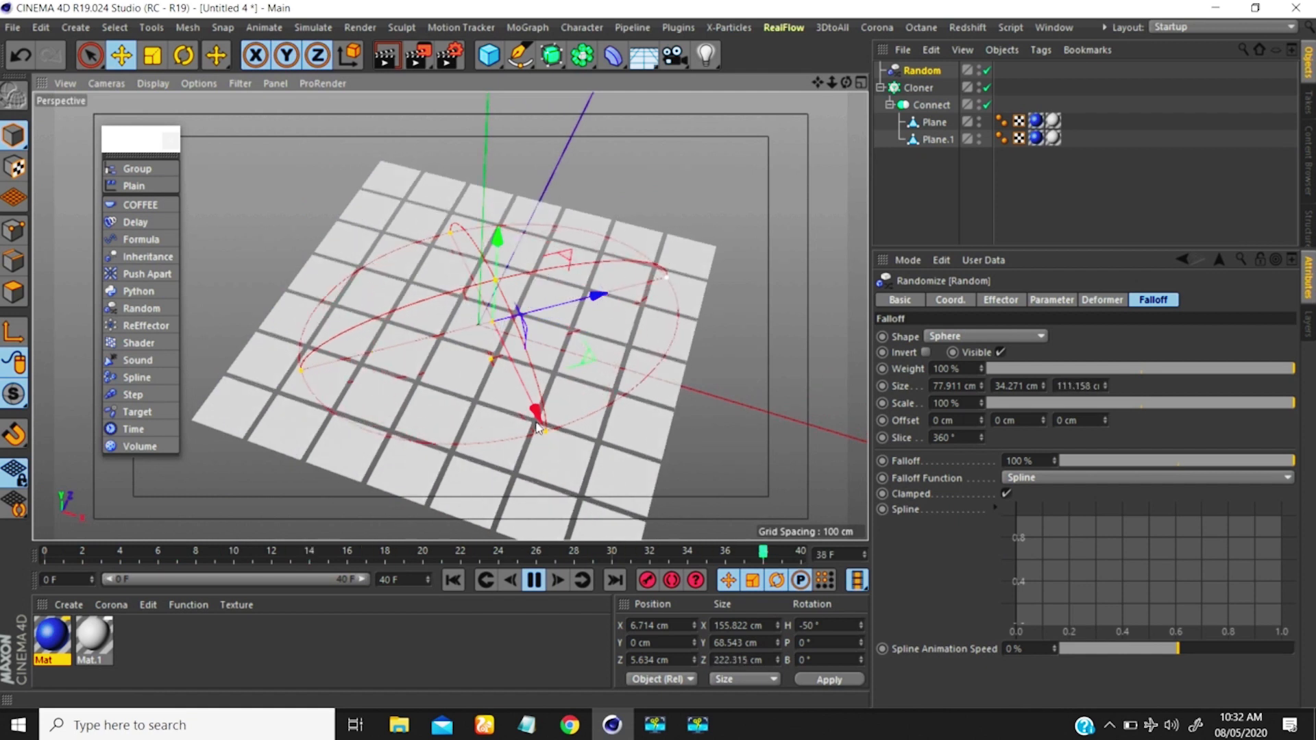
drag(537, 429, 305, 413)
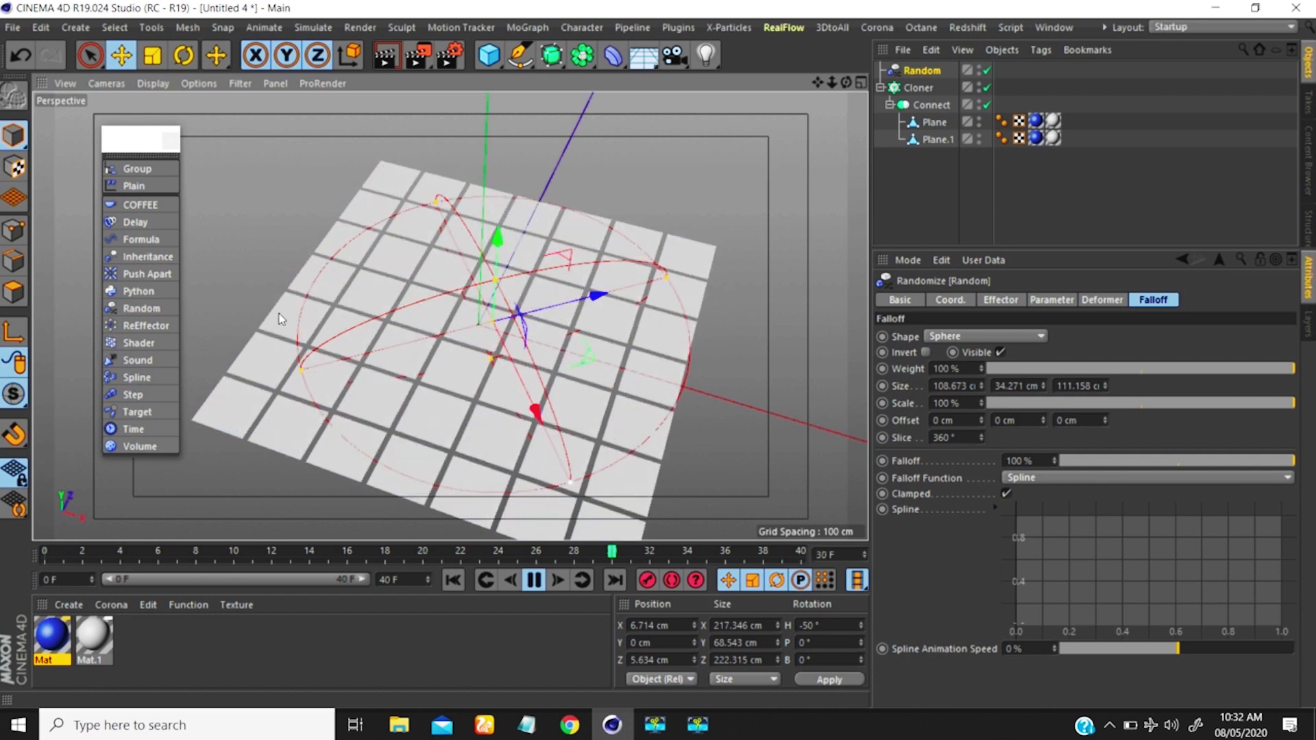
mouse_move(493, 315)
alt+mouse_down()
mouse_move(414, 224)
mouse_move(403, 190)
mouse_move(508, 313)
alt+mouse_up()
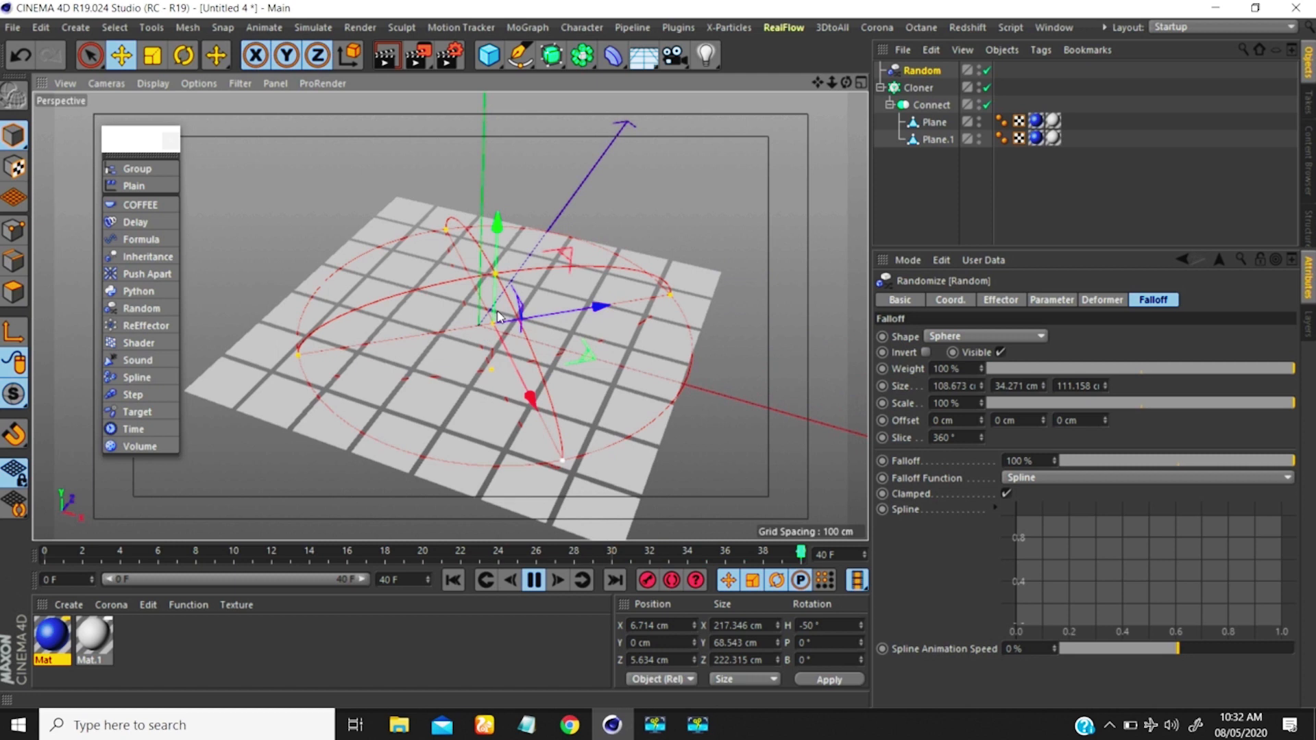
alt+right_drag(498, 317, 479, 378)
mouse_move(500, 334)
alt+mouse_down()
mouse_move(509, 302)
mouse_move(507, 314)
alt+mouse_up()
alt+right_drag(507, 313, 526, 279)
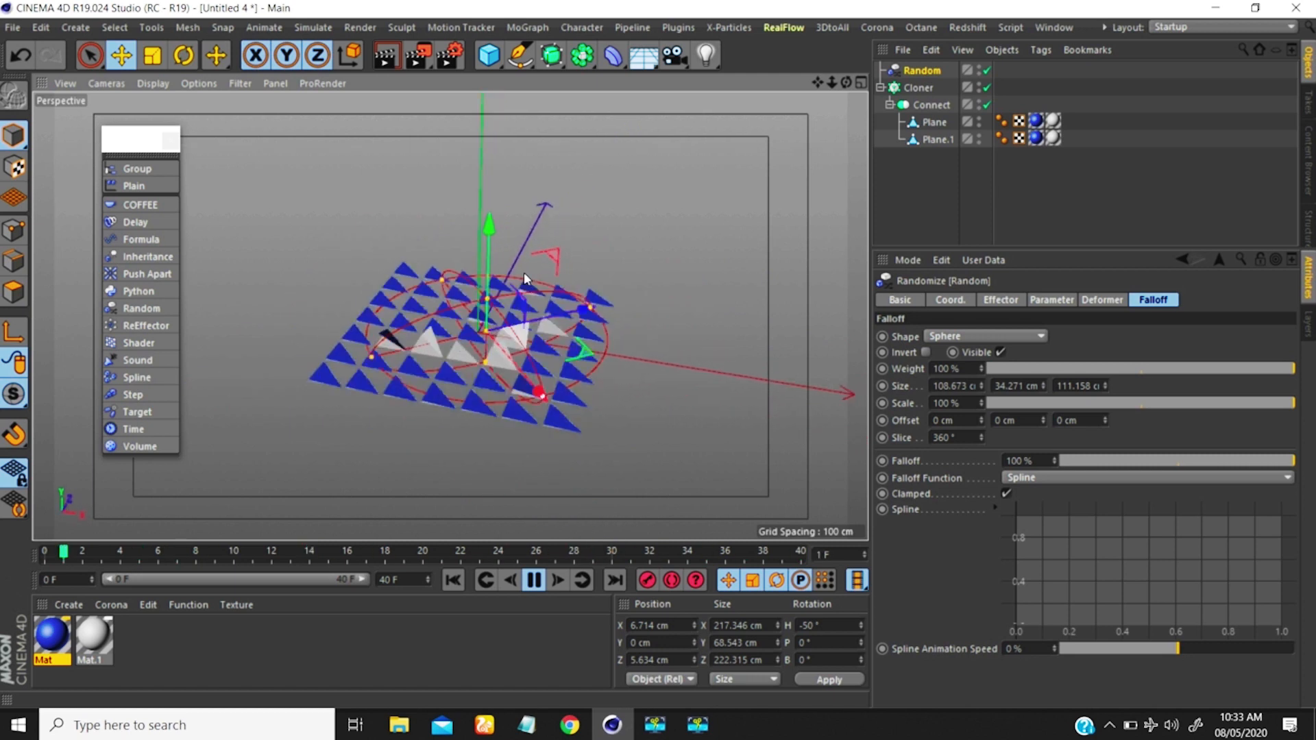